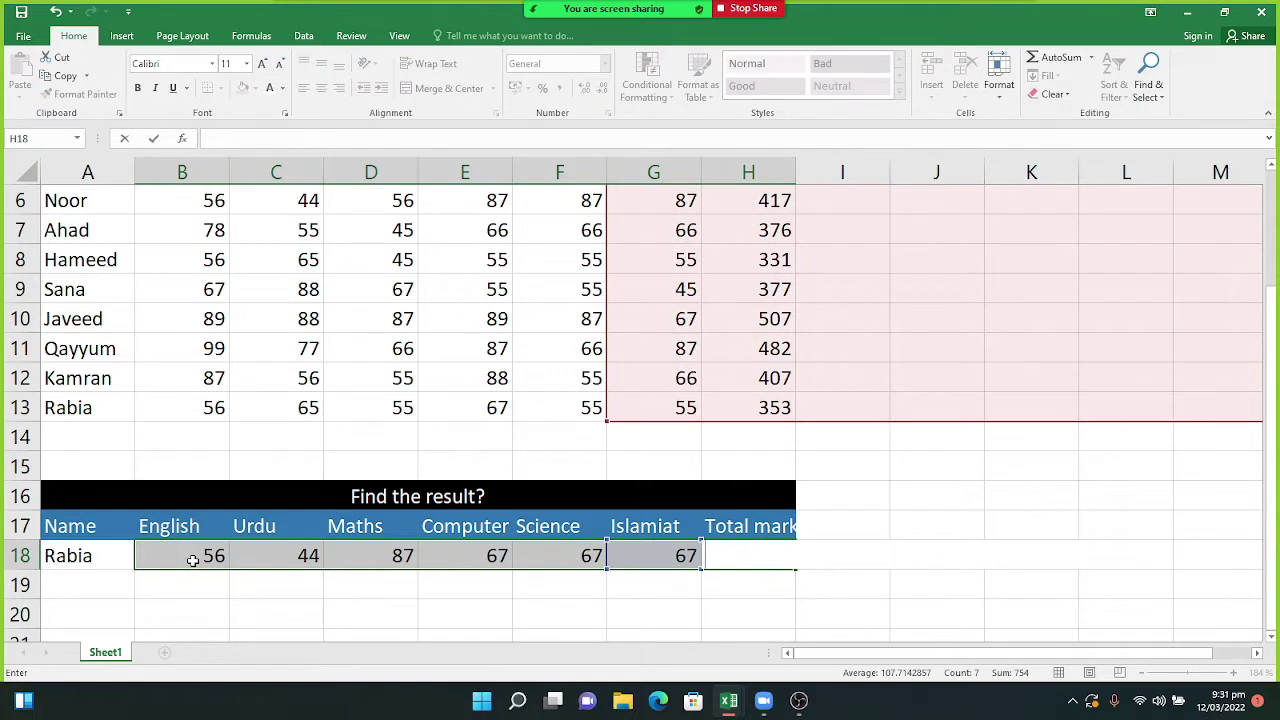
Clear the result marks in B18:H18 and start a VLOOKUP formula in B18 with A18 as the lookup value.
{"action": "right_click", "coordinate": [193, 560]}
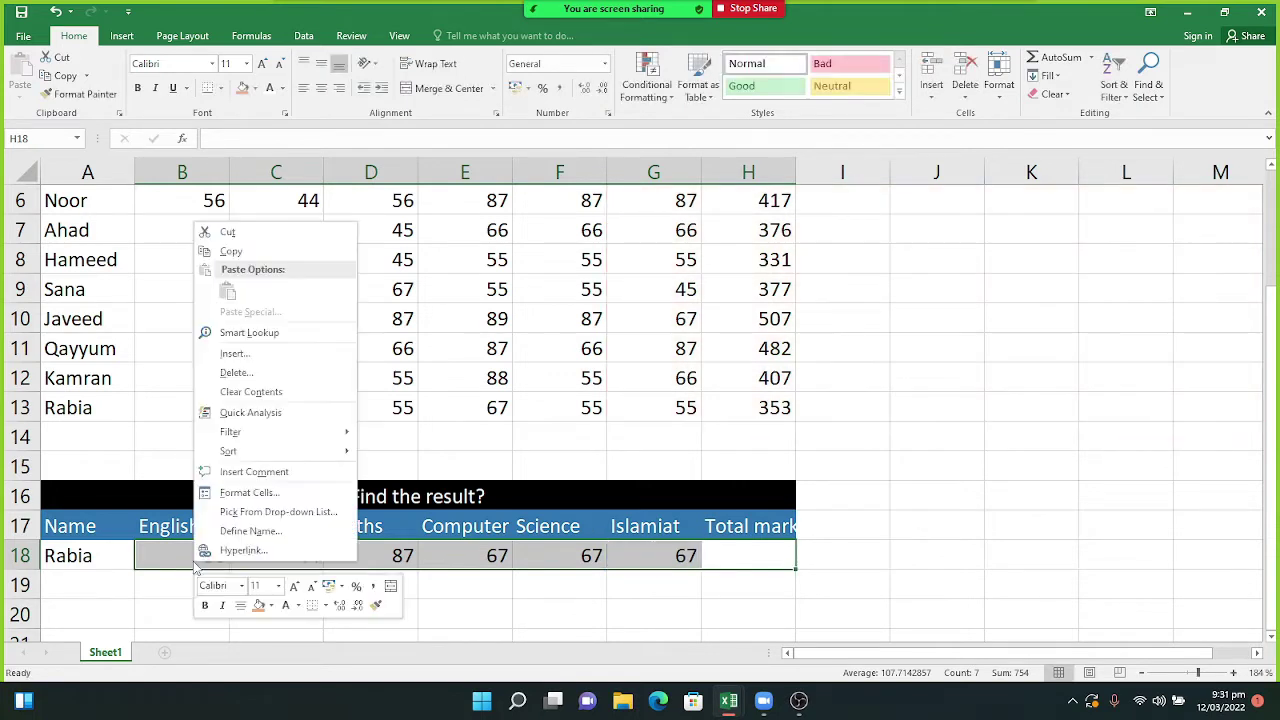
{"action": "left_click", "coordinate": [240, 391]}
{"action": "double_click", "coordinate": [187, 560]}
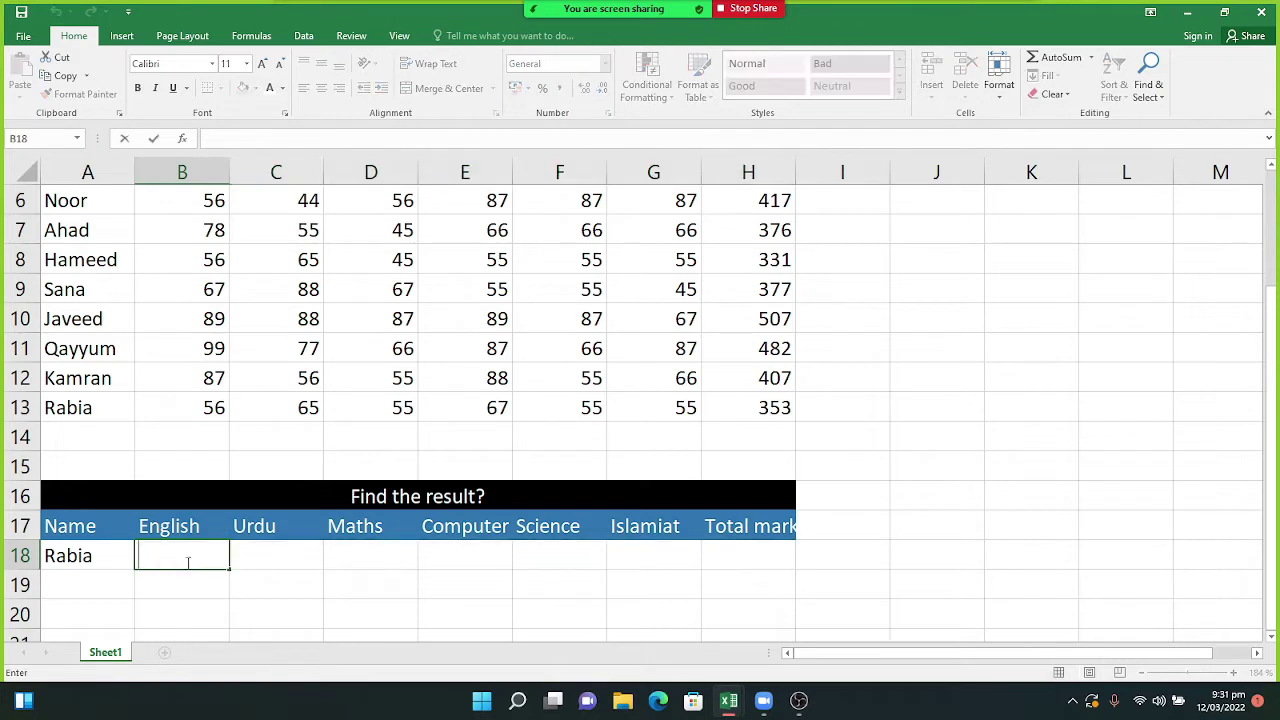
{"action": "type", "text": "="}
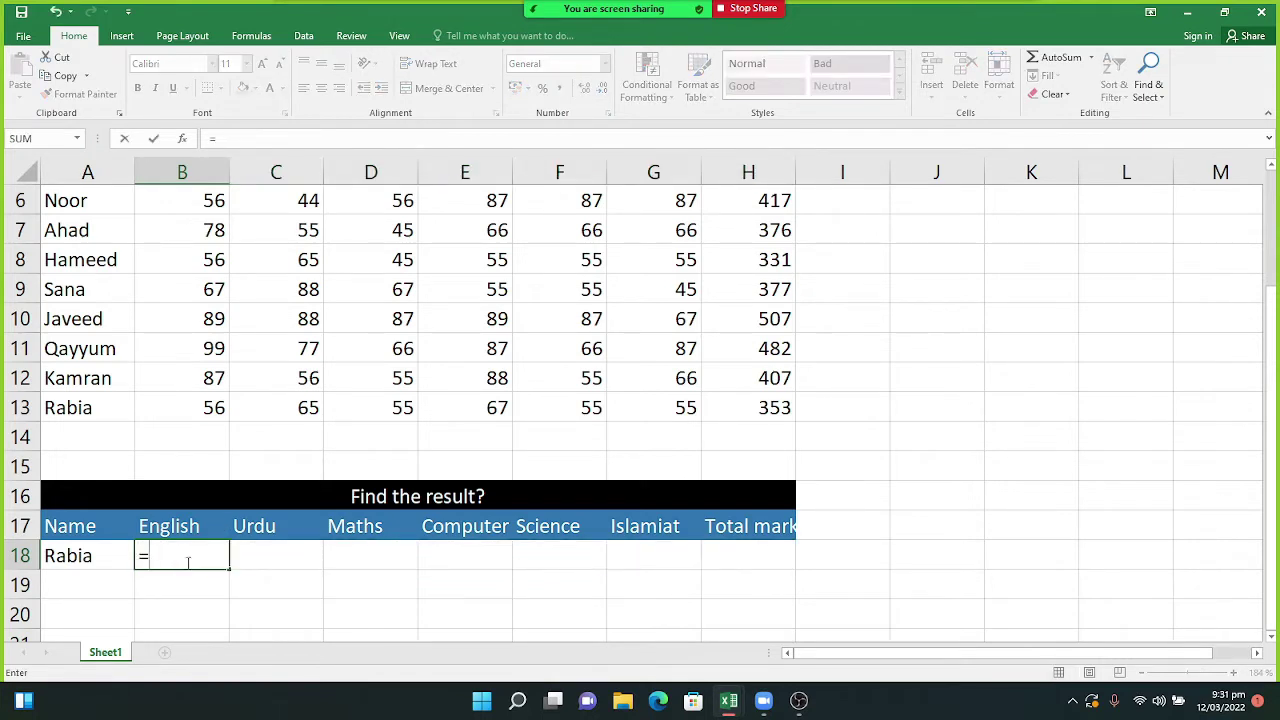
{"action": "type", "text": "vloo"}
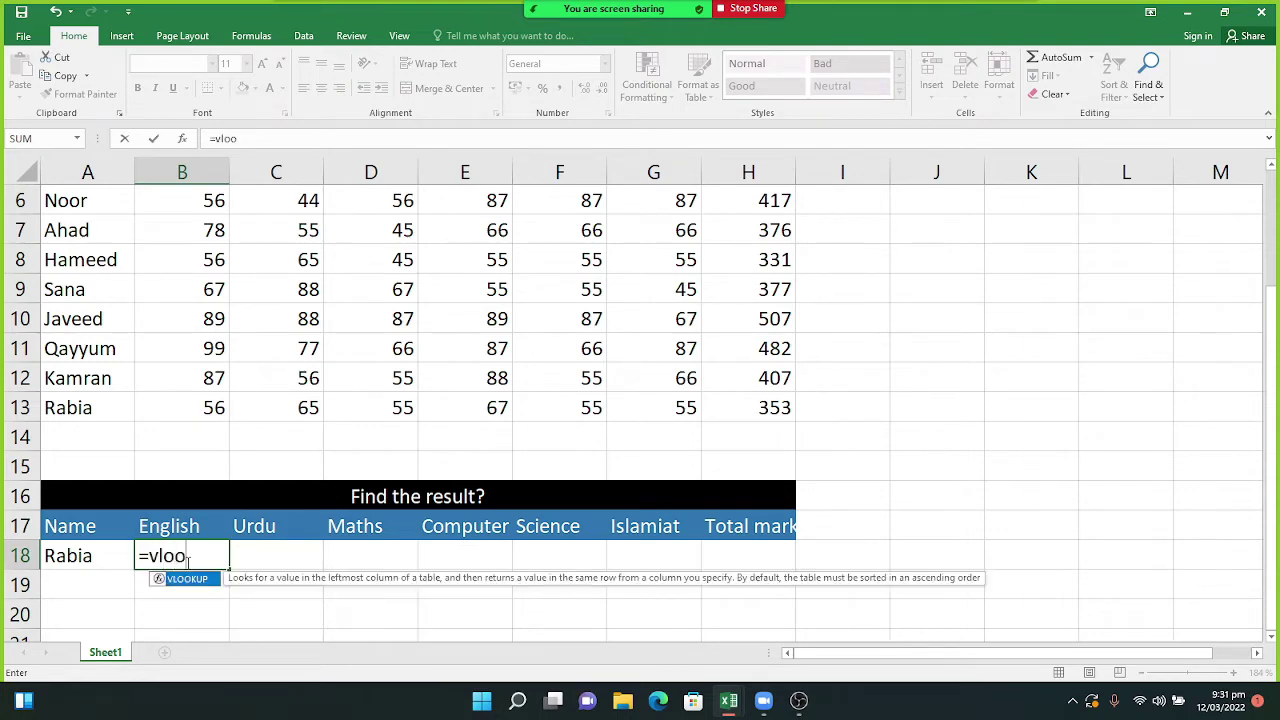
{"action": "type", "text": "kup("}
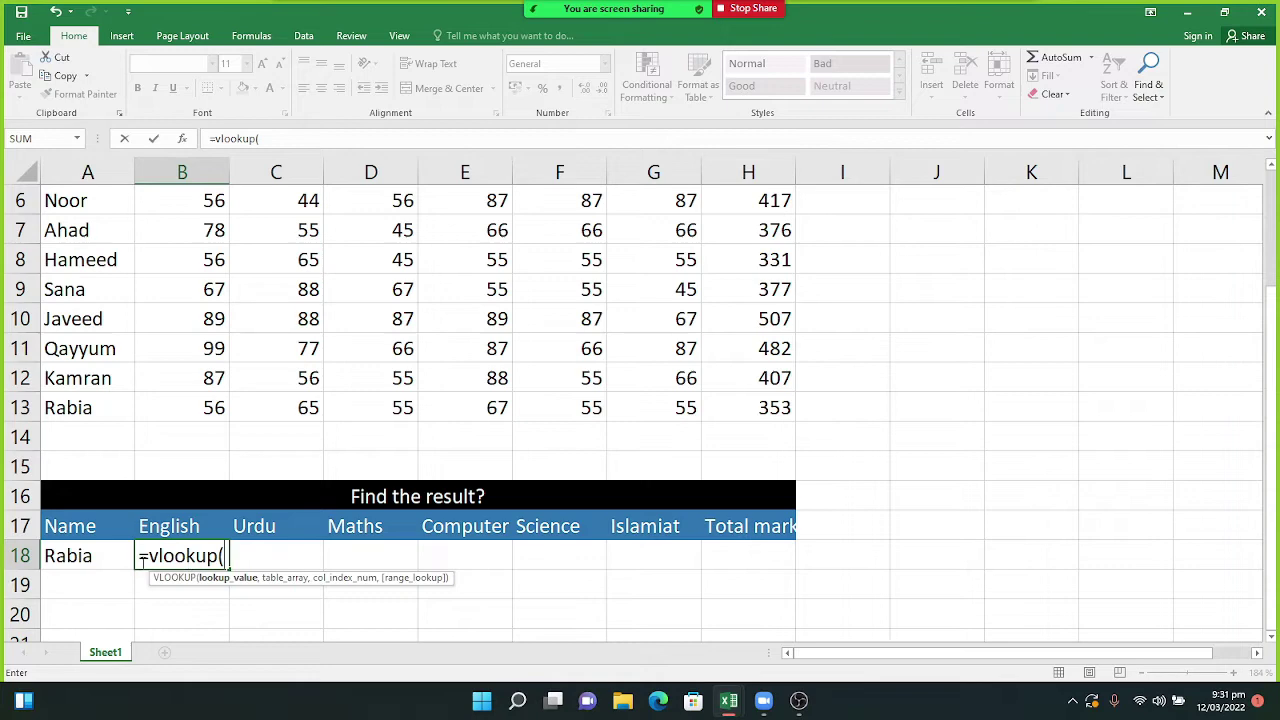
{"action": "left_click", "coordinate": [94, 557]}
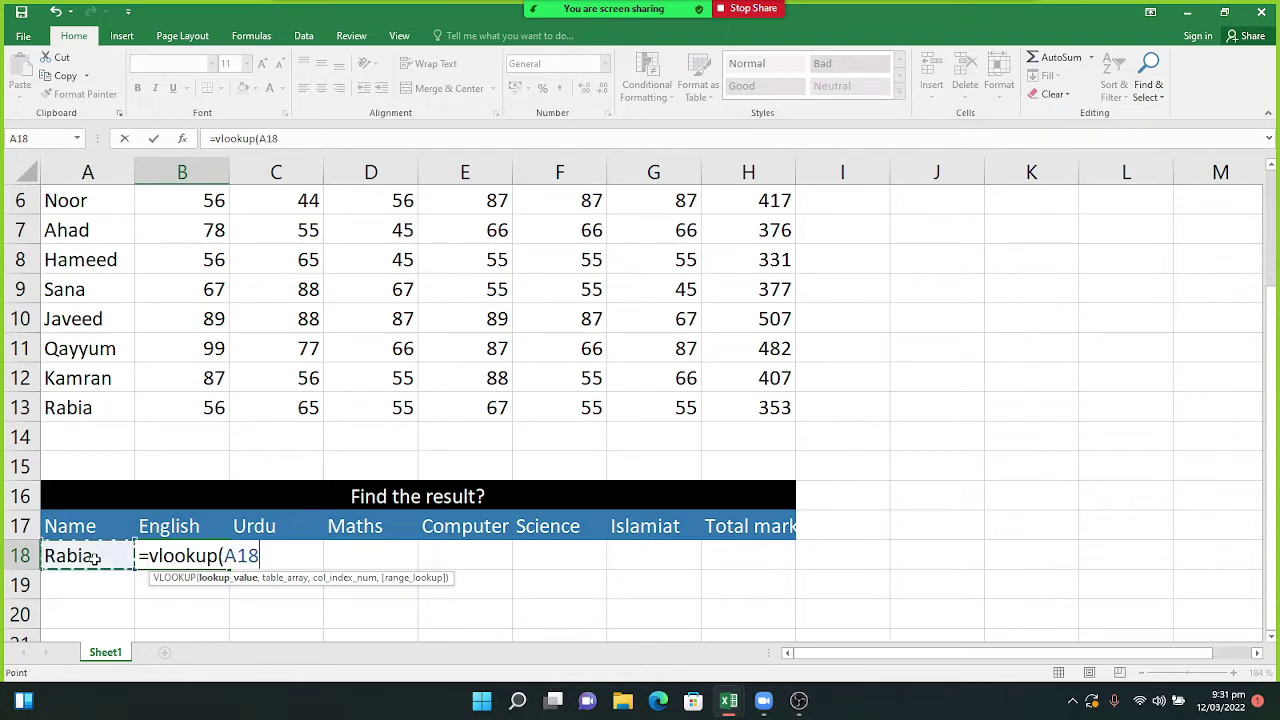
{"action": "type", "text": ","}
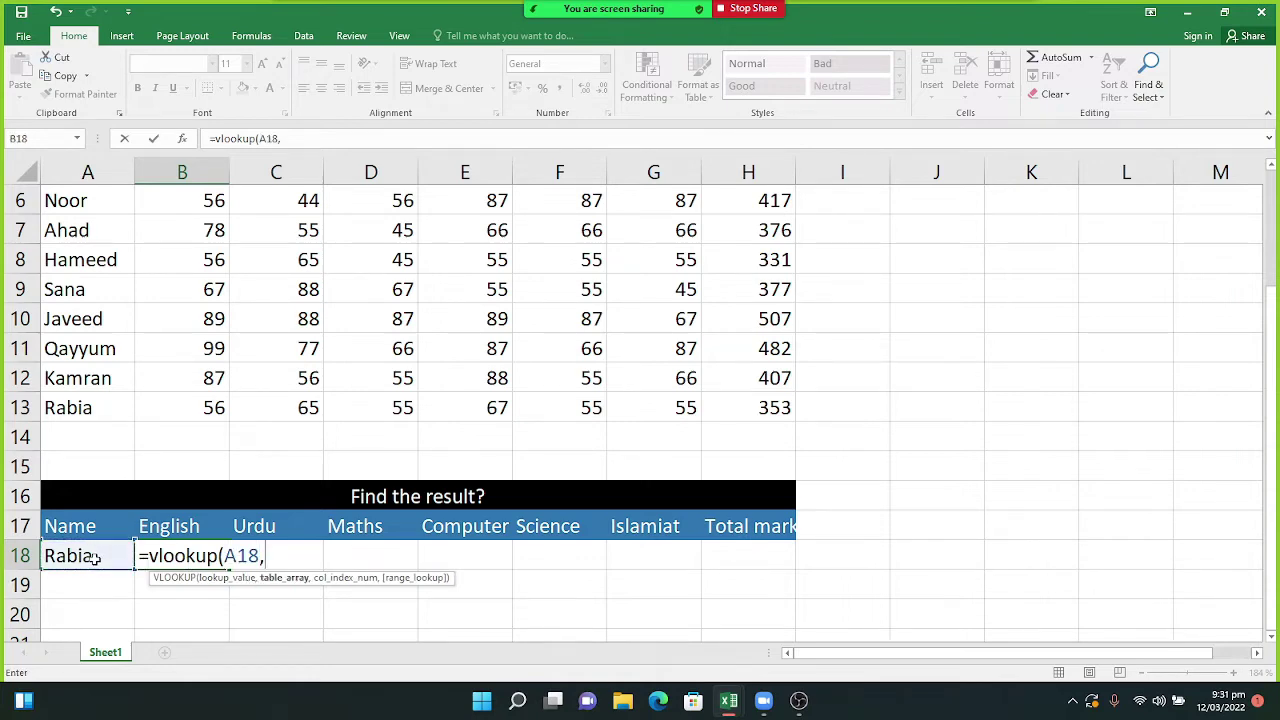
Set the VLOOKUP table array to the marksheet range A3:H13, including its header row.
{"action": "scroll", "coordinate": [1233, 351], "scroll_direction": "up", "scroll_amount": 2}
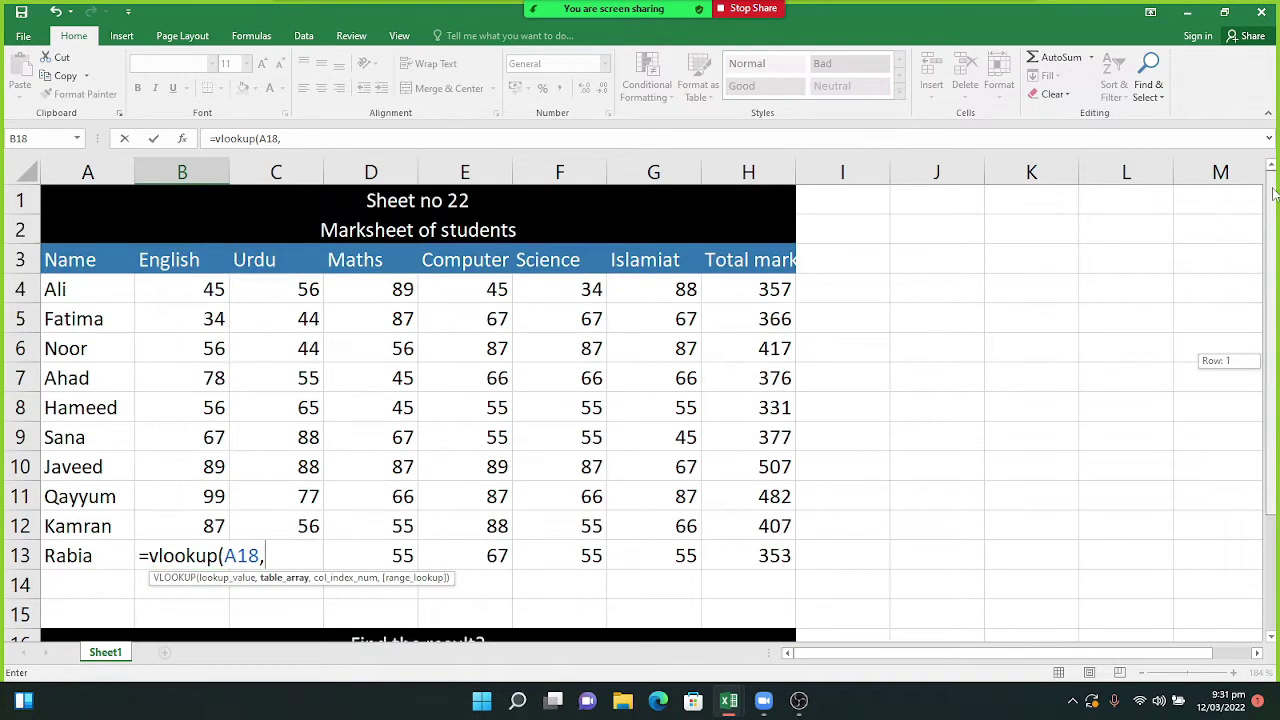
{"action": "left_click_drag", "start_coordinate": [45, 270], "coordinate": [731, 558]}
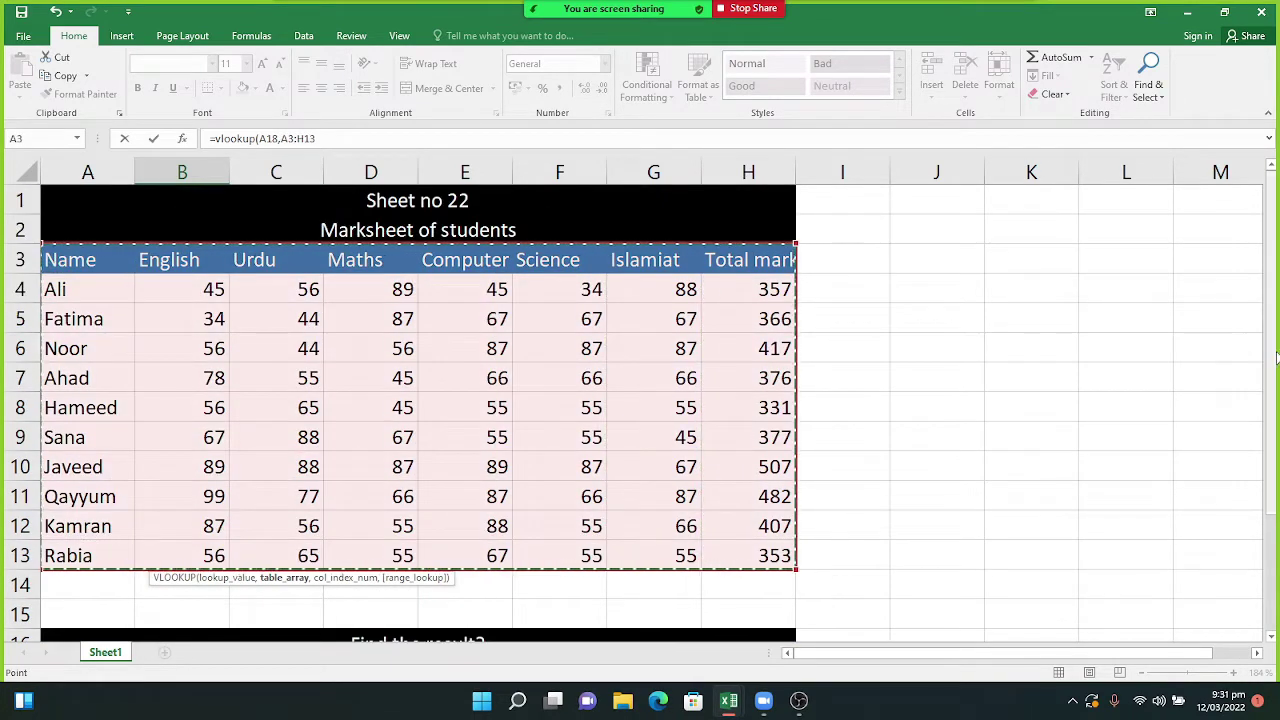
{"action": "scroll", "coordinate": [544, 588], "scroll_direction": "down", "scroll_amount": 2}
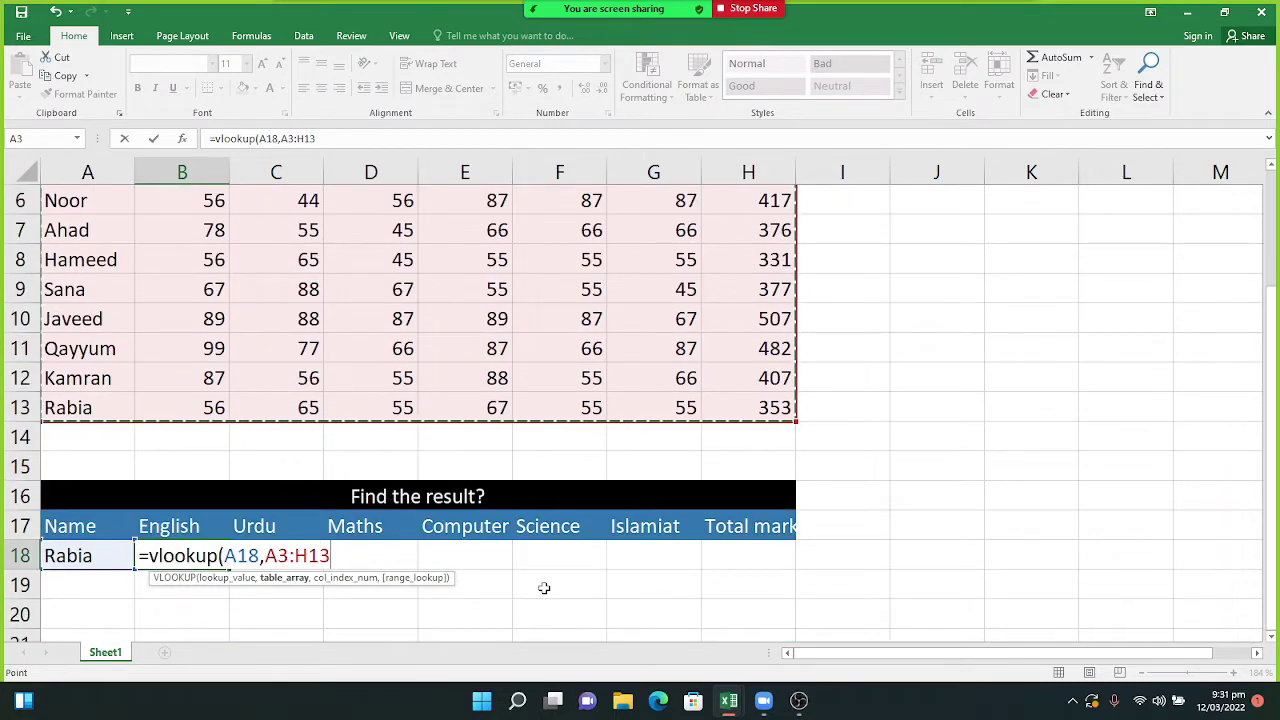
{"action": "type", "text": ","}
Complete the B18 VLOOKUP with COLUMNS(A3:B3) as the column index and 0 for an exact match.
{"action": "type", "text": "col"}
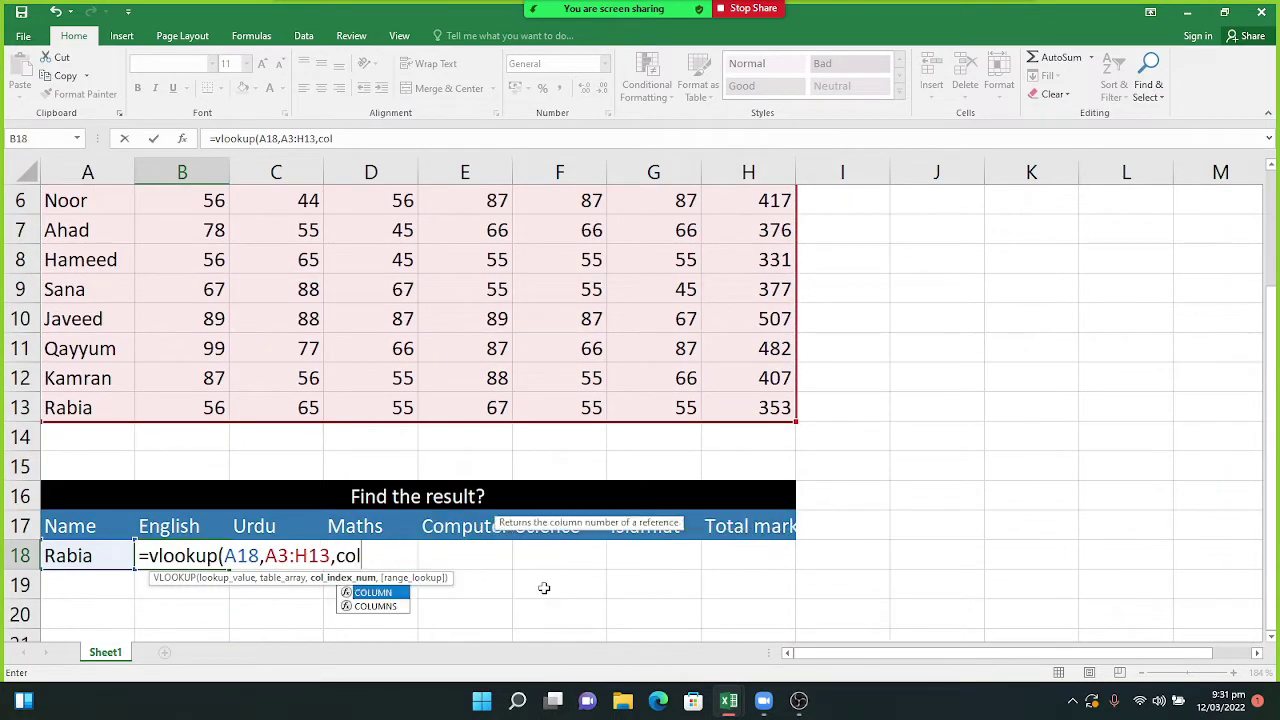
{"action": "type", "text": "umns("}
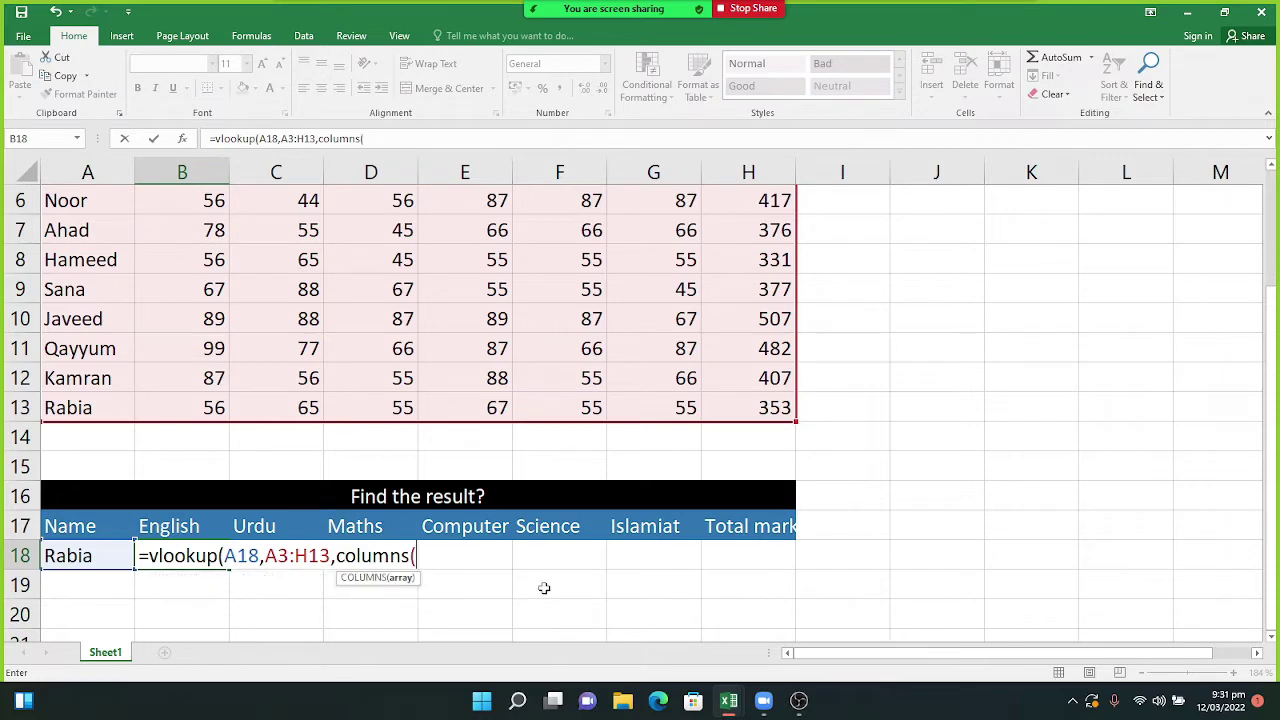
{"action": "scroll", "coordinate": [279, 277], "scroll_direction": "up", "scroll_amount": 2}
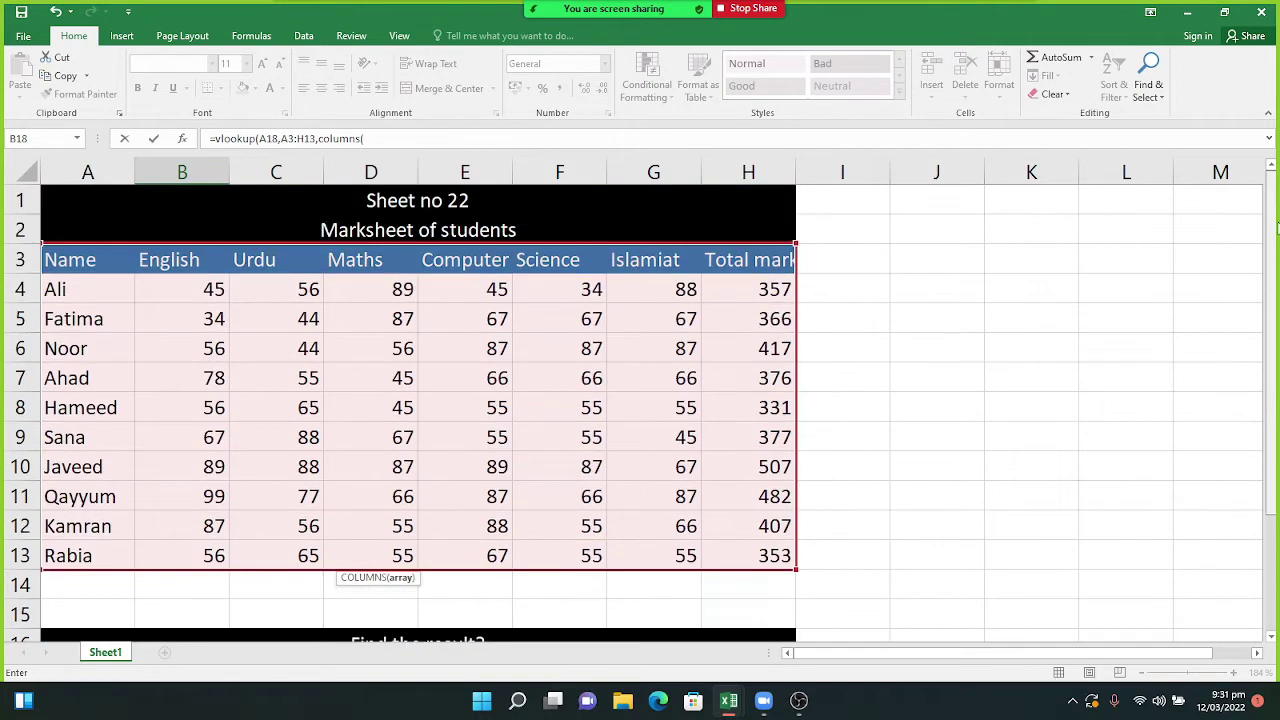
{"action": "left_click_drag", "start_coordinate": [57, 258], "coordinate": [171, 258]}
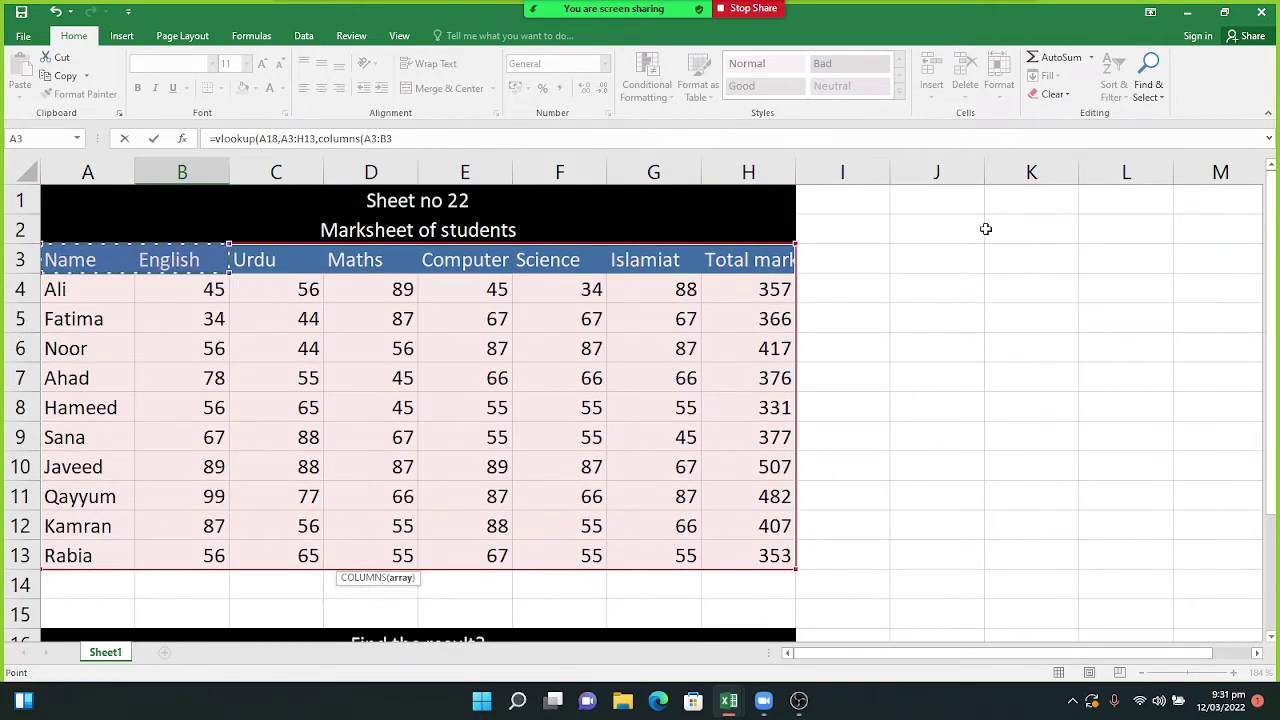
{"action": "left_click_drag", "start_coordinate": [1270, 250], "coordinate": [1270, 262]}
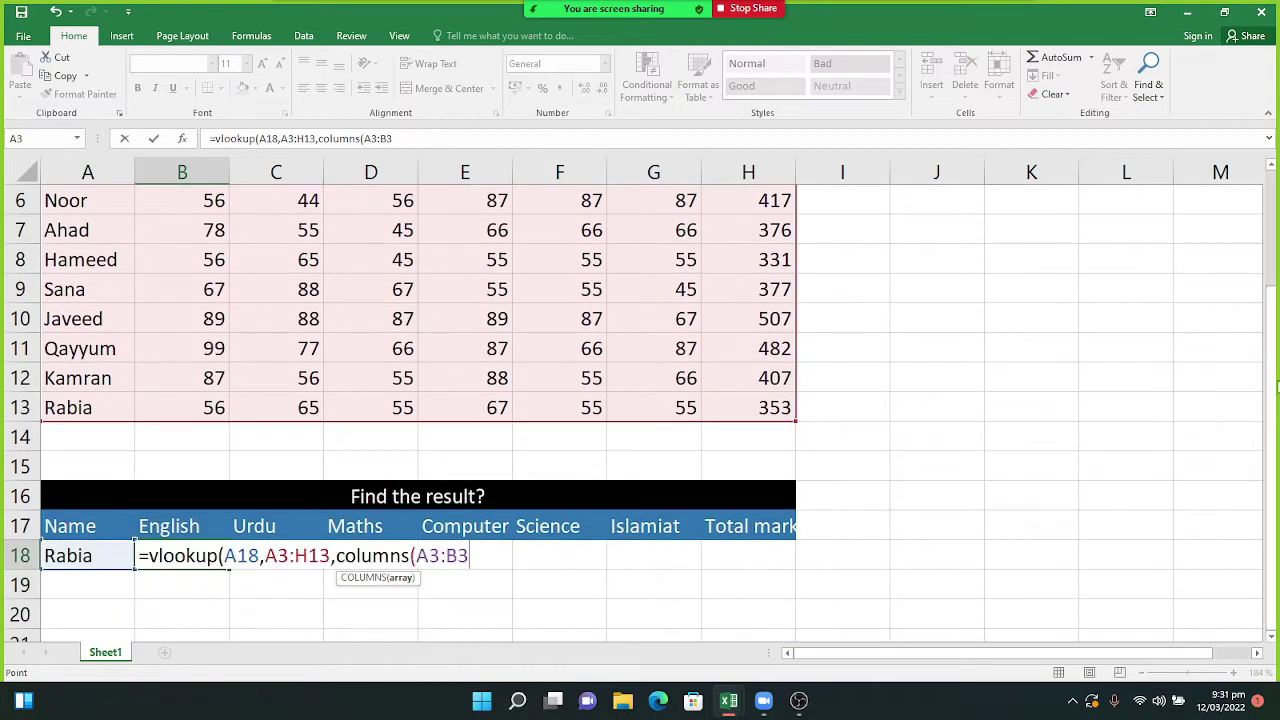
{"action": "type", "text": ")"}
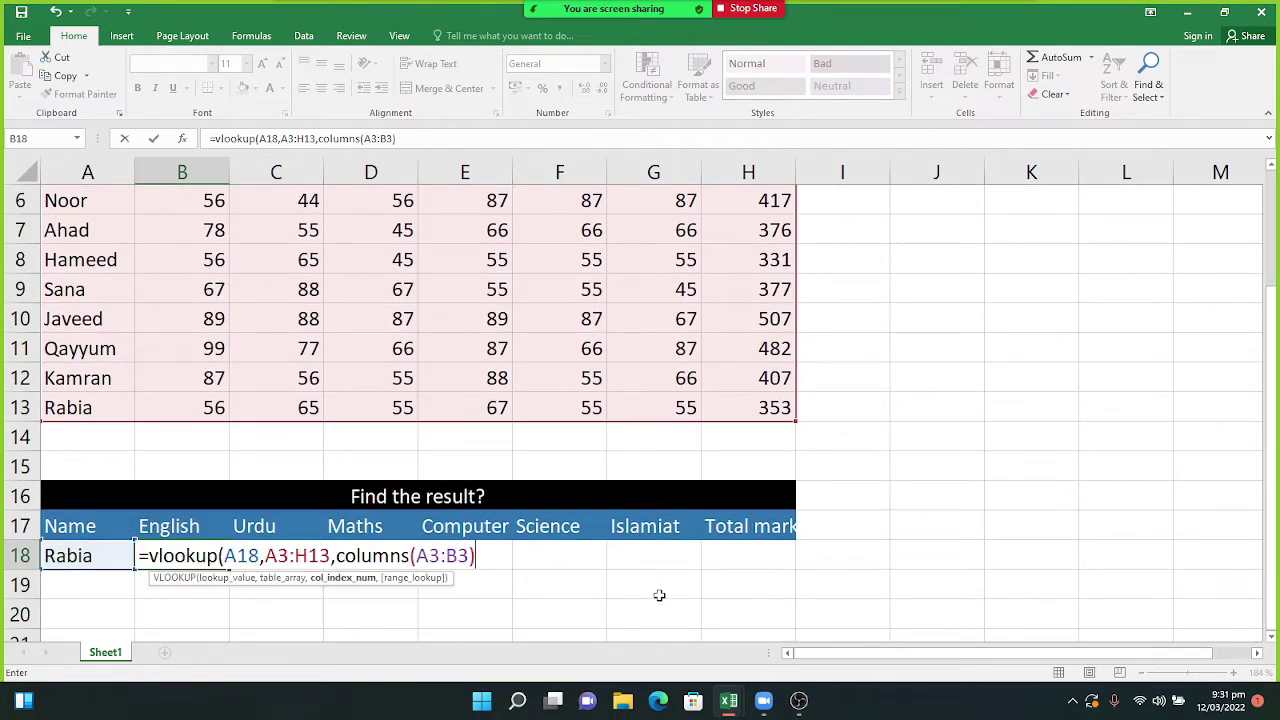
{"action": "type", "text": ",0"}
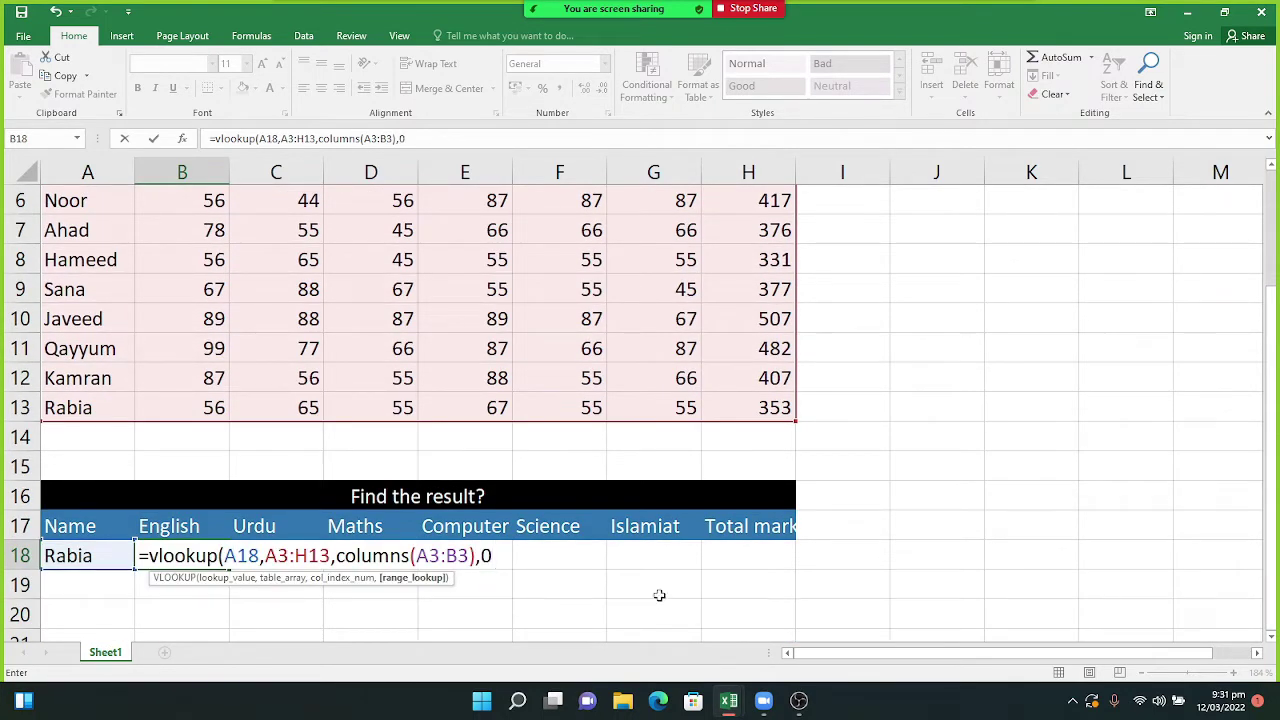
{"action": "key", "text": "Return"}
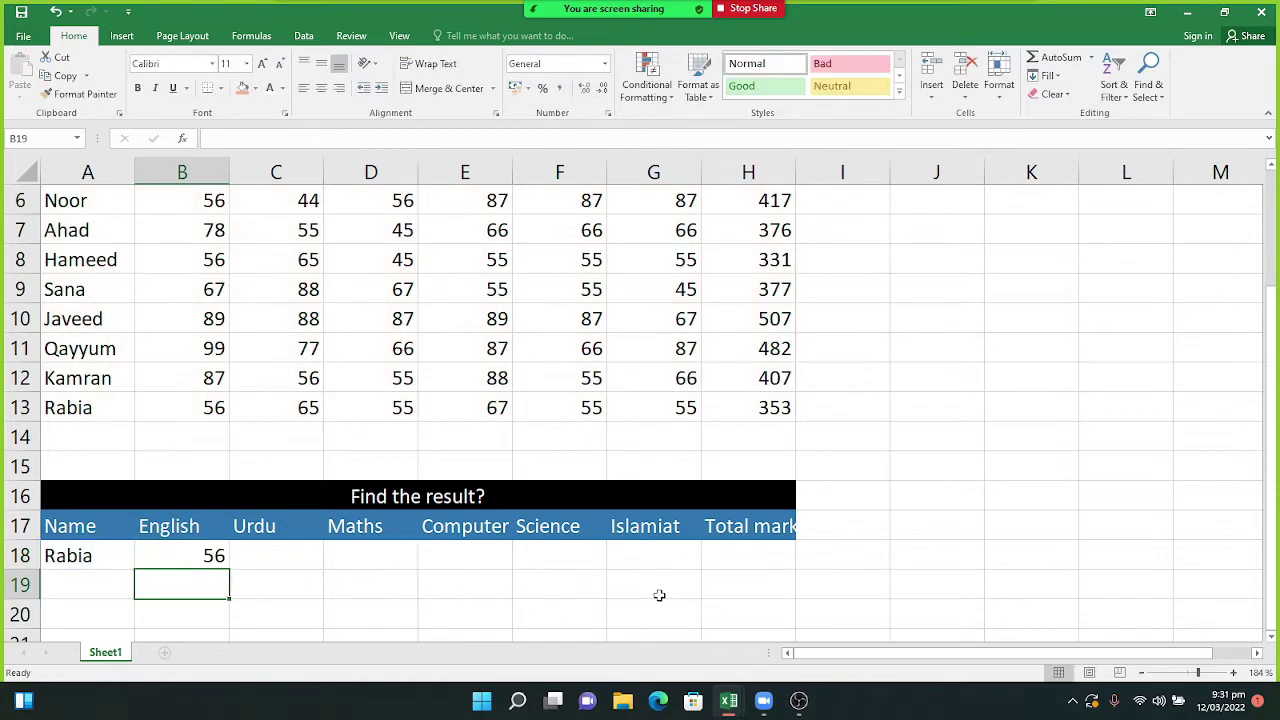
Fill the VLOOKUP formula from B18 across the result row through H18.
{"action": "left_click", "coordinate": [178, 565]}
{"action": "left_click_drag", "start_coordinate": [229, 566], "coordinate": [760, 570]}
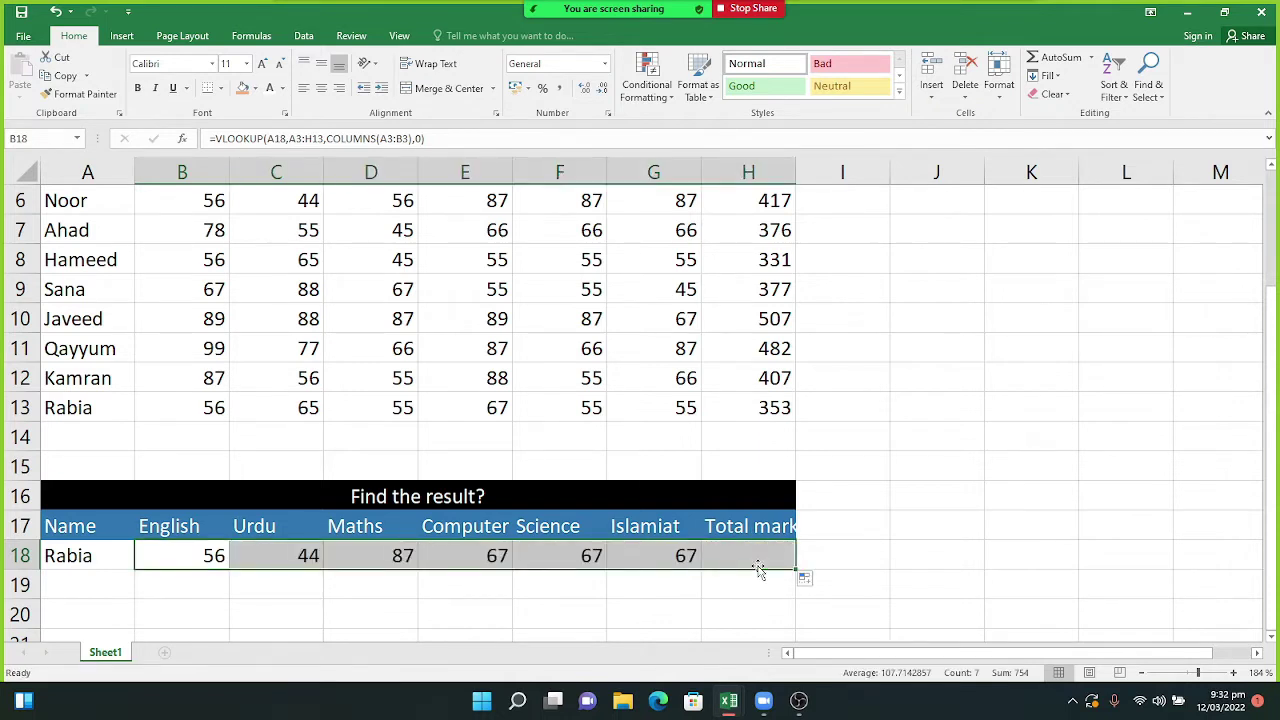
{"action": "left_click", "coordinate": [480, 589]}
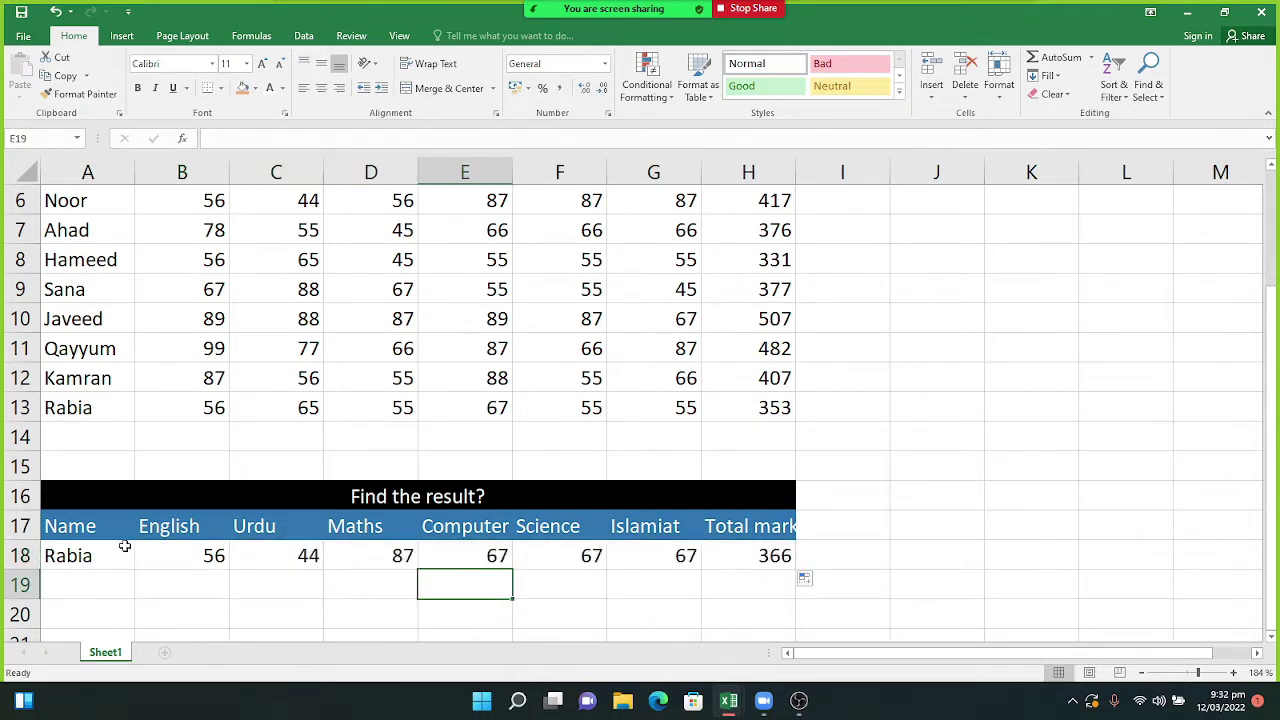
Replace the lookup name in A18 with the name of the student listed in row 9.
{"action": "left_click", "coordinate": [93, 556]}
{"action": "type", "text": "sana"}
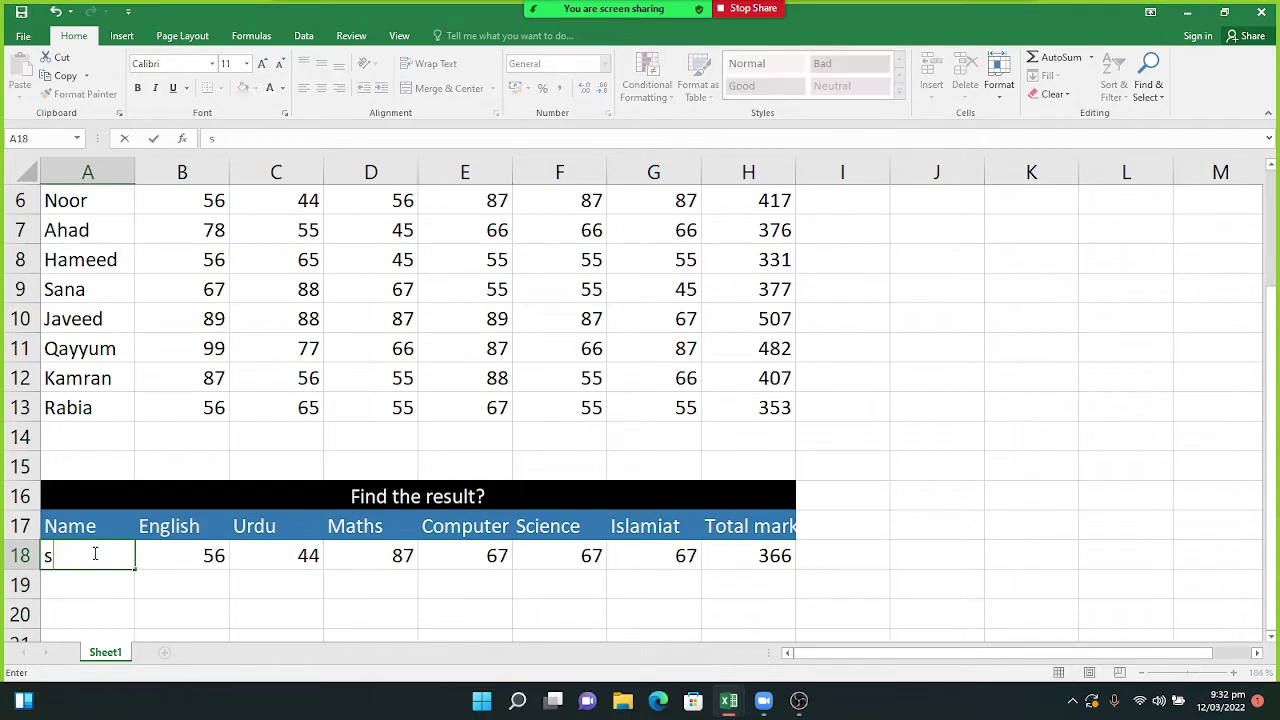
{"action": "left_click", "coordinate": [90, 590]}
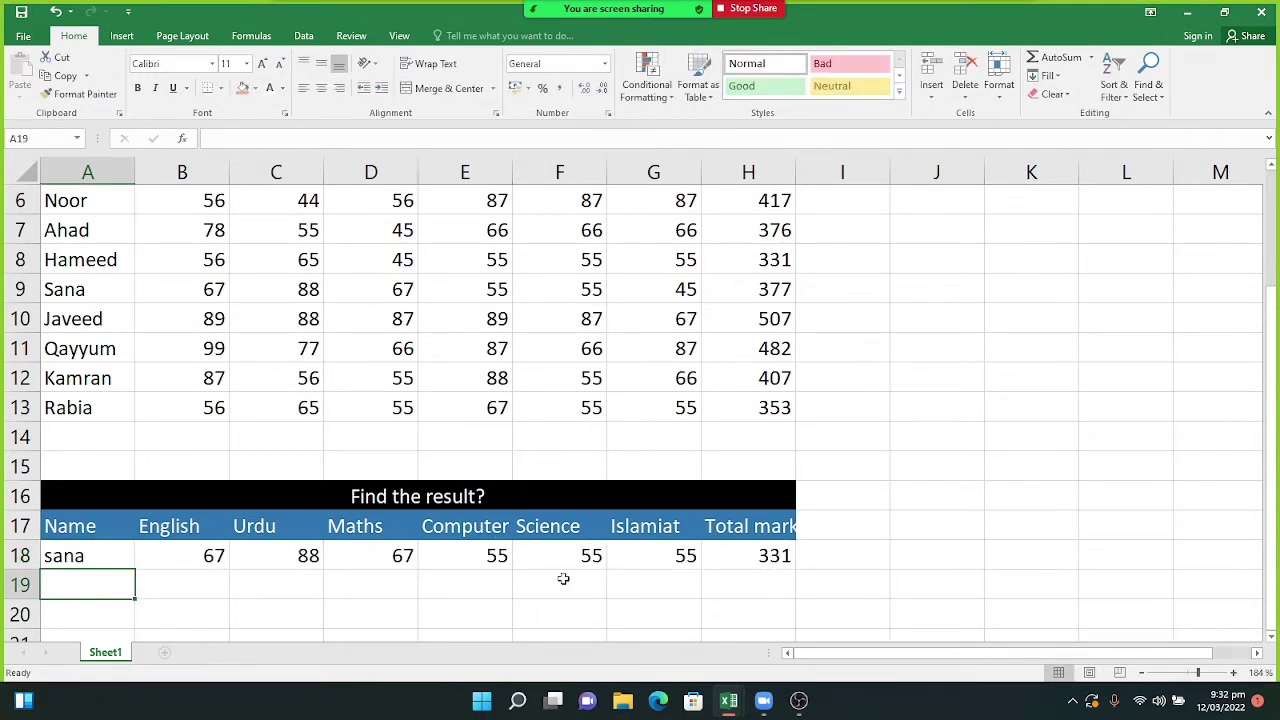
Switch to the YEARLY RECORD 24 workbook and examine the monthly expense sheets from JAN to DEC, ending on the YEARLY sheet.
{"action": "mouse_move", "coordinate": [735, 694]}
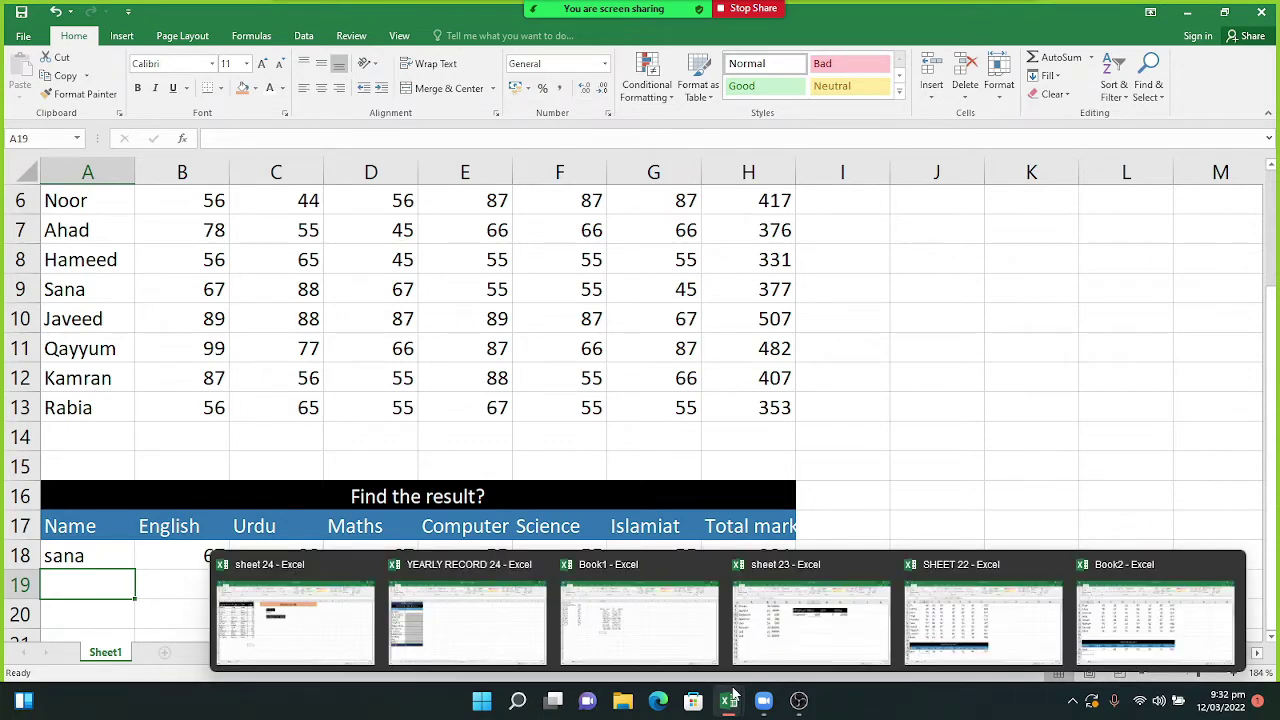
{"action": "left_click", "coordinate": [523, 632]}
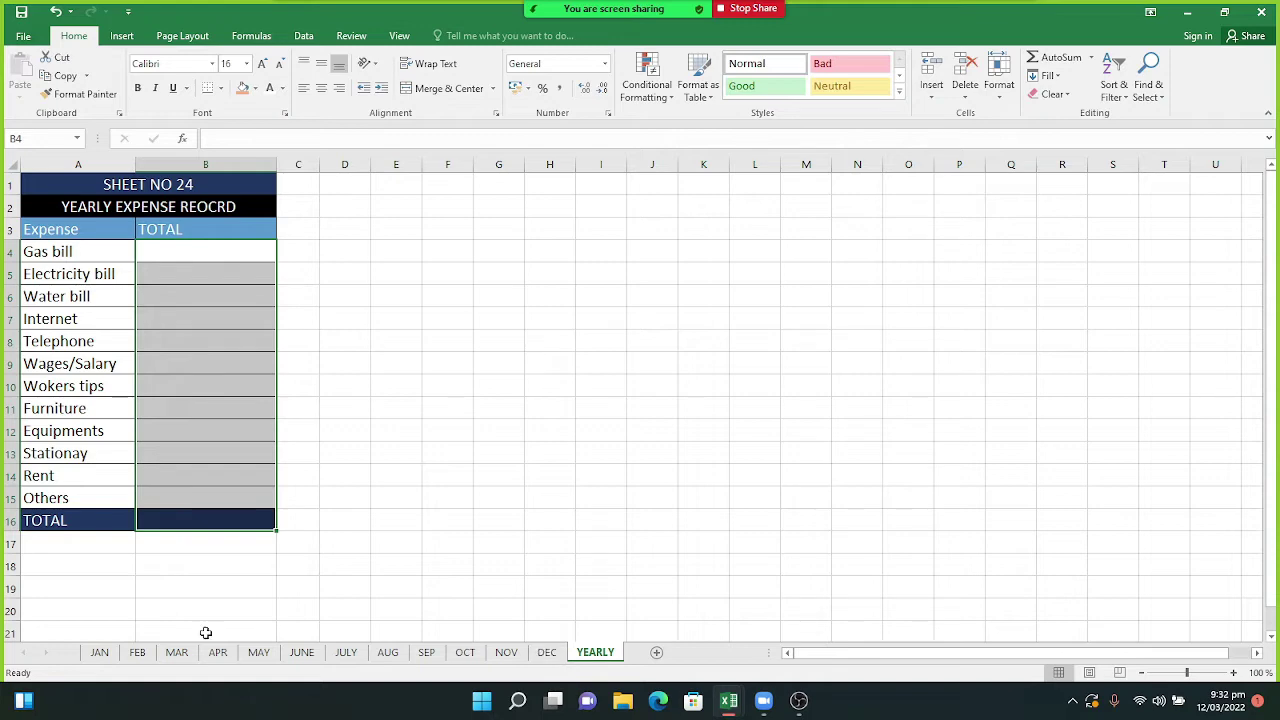
{"action": "left_click", "coordinate": [104, 658]}
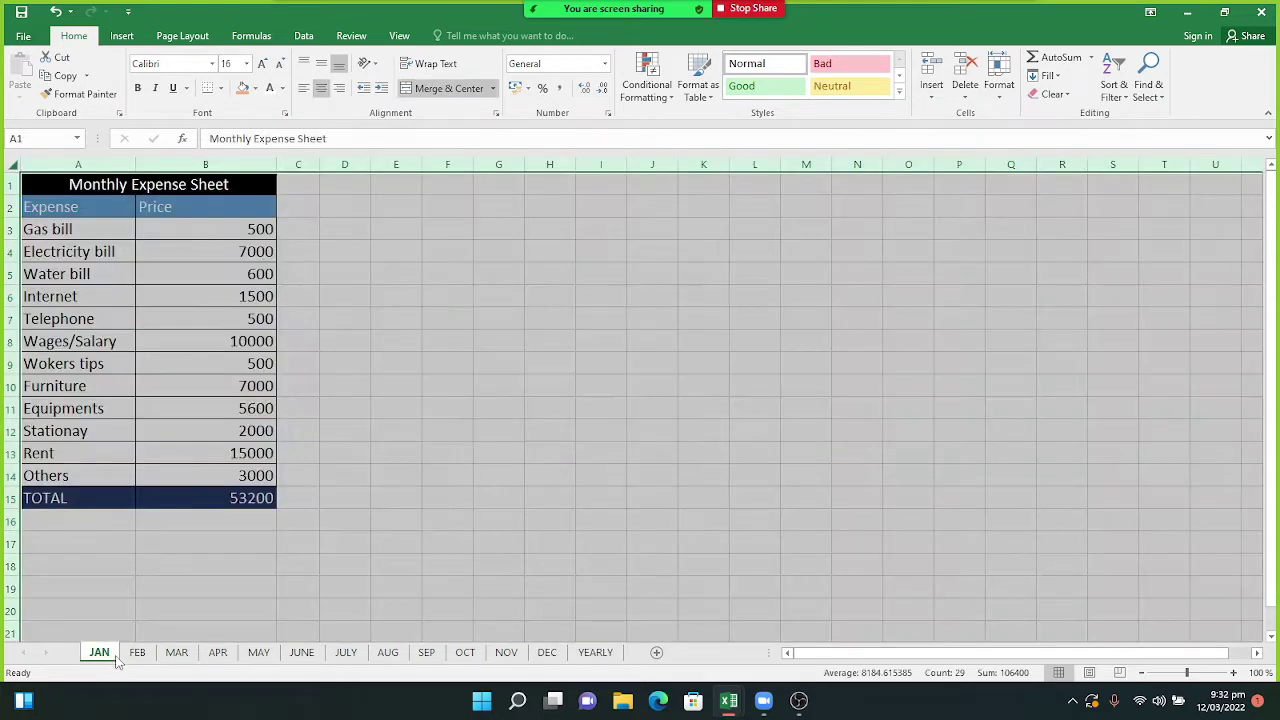
{"action": "left_click", "coordinate": [135, 656]}
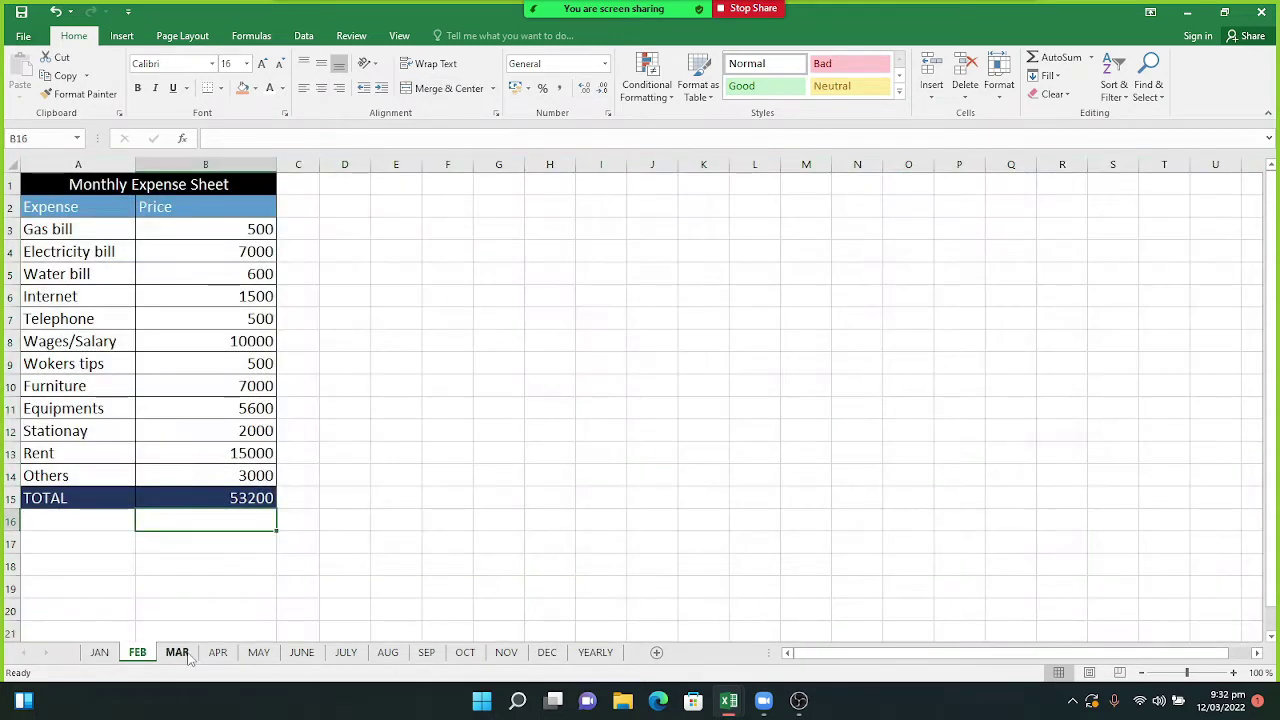
{"action": "left_click", "coordinate": [176, 657]}
{"action": "left_click", "coordinate": [217, 657]}
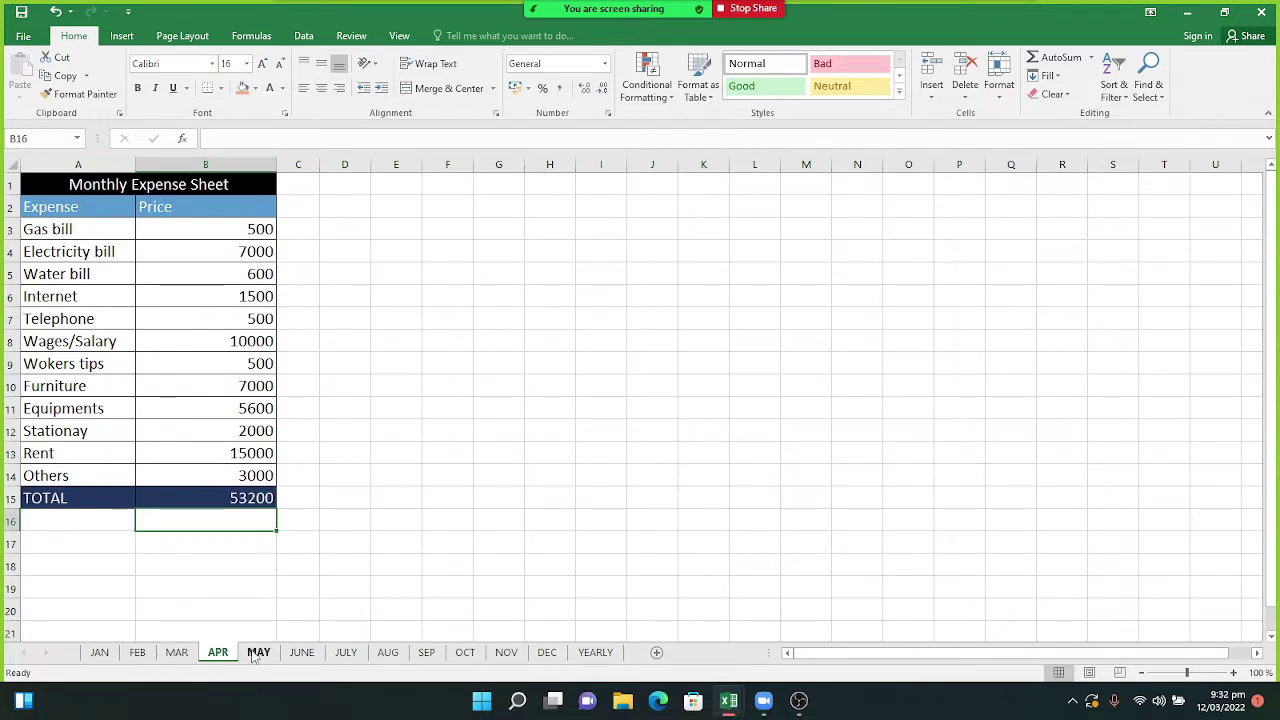
{"action": "left_click", "coordinate": [258, 657]}
{"action": "left_click", "coordinate": [300, 657]}
{"action": "left_click", "coordinate": [340, 655]}
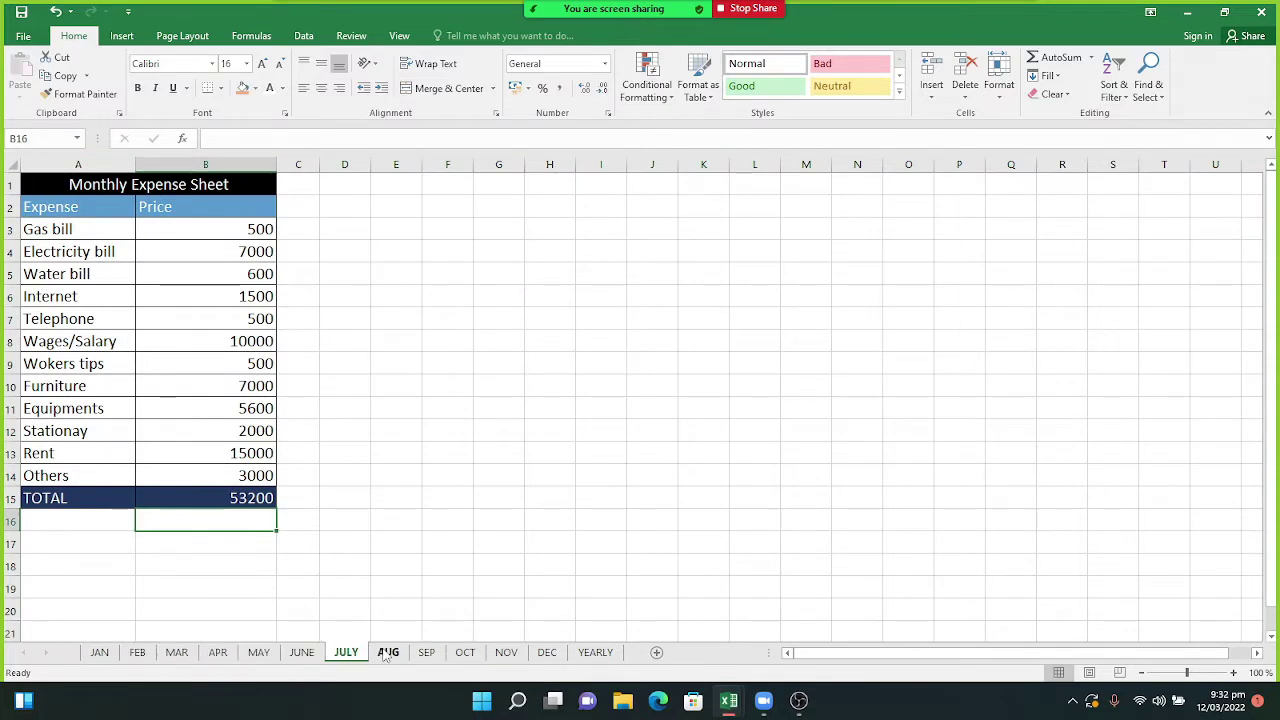
{"action": "left_click", "coordinate": [386, 656]}
{"action": "left_click", "coordinate": [427, 656]}
{"action": "left_click", "coordinate": [464, 655]}
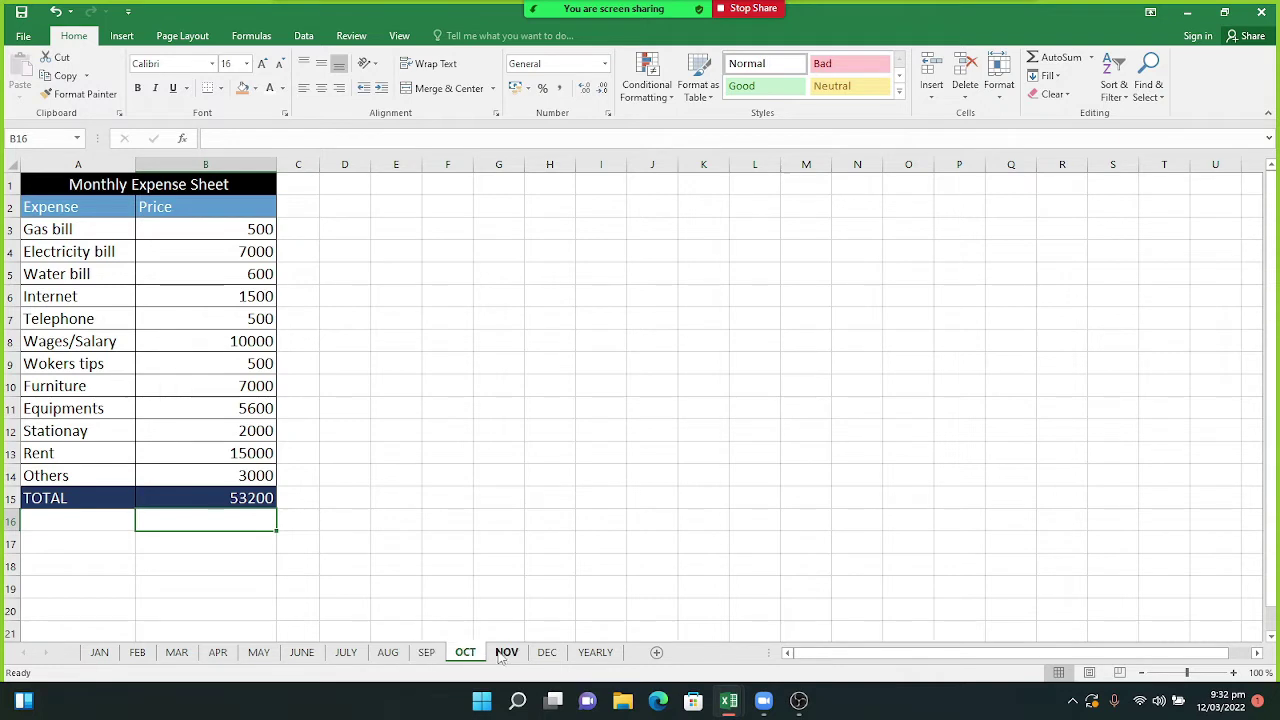
{"action": "left_click", "coordinate": [506, 656]}
{"action": "left_click", "coordinate": [547, 656]}
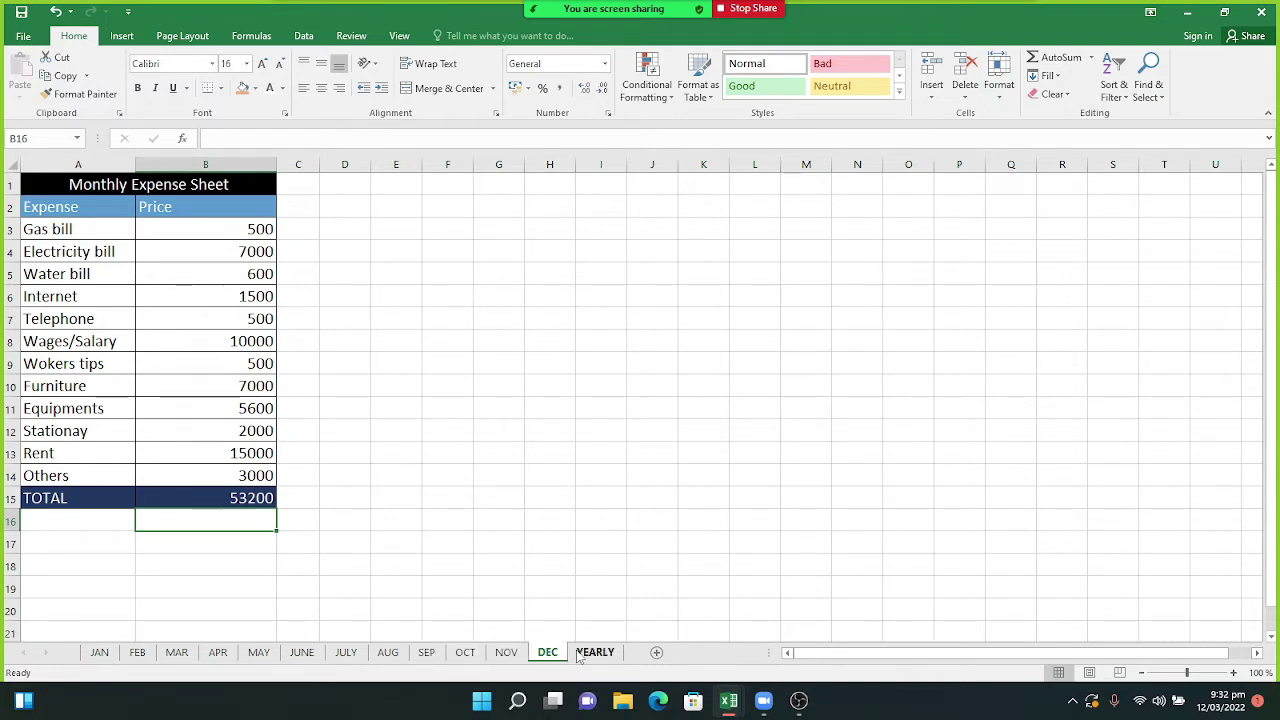
{"action": "left_click", "coordinate": [580, 655]}
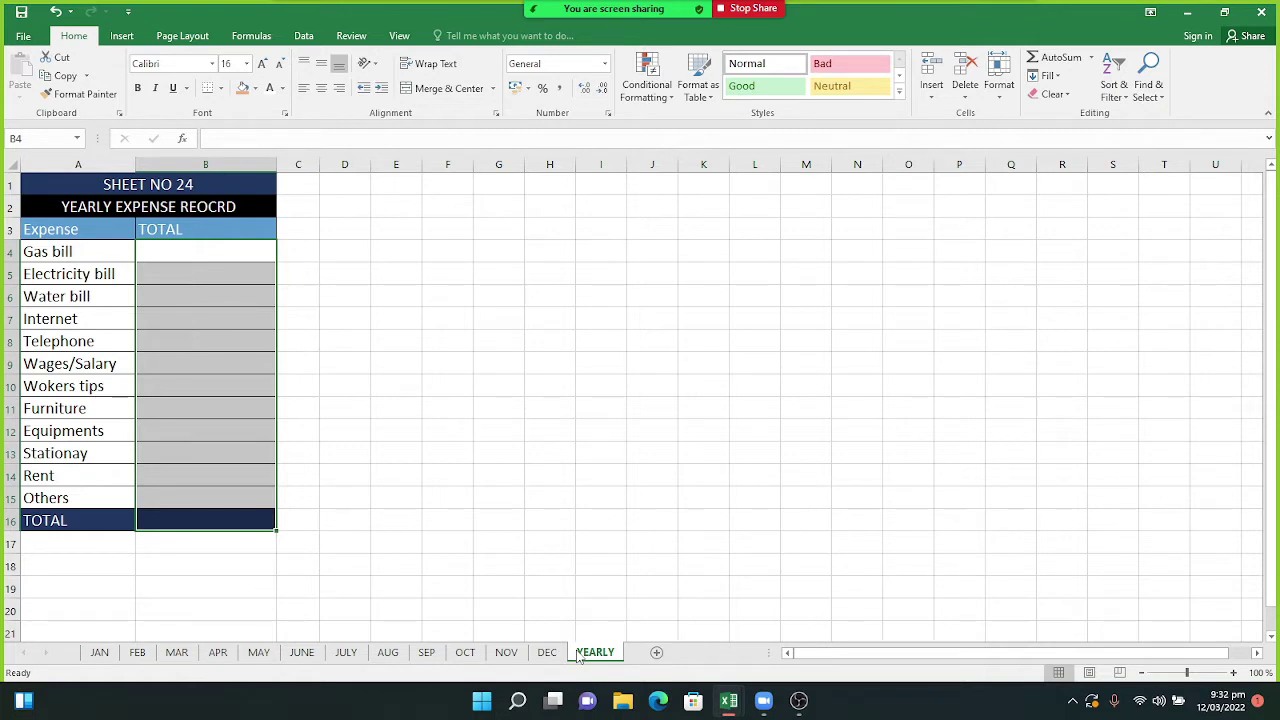
Enter a SUM formula in B4 of the YEARLY sheet that adds the Gas bill cell B3 across sheets JAN to DEC.
{"action": "left_click", "coordinate": [188, 254]}
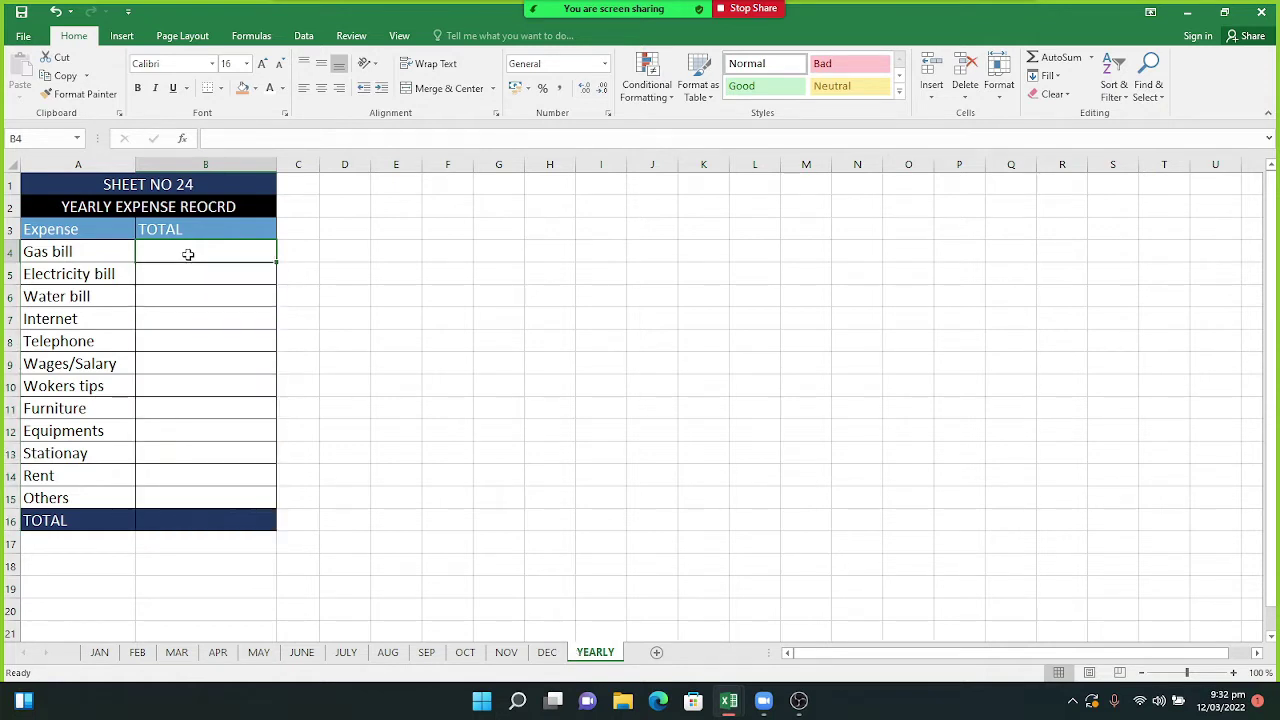
{"action": "type", "text": "=sum"}
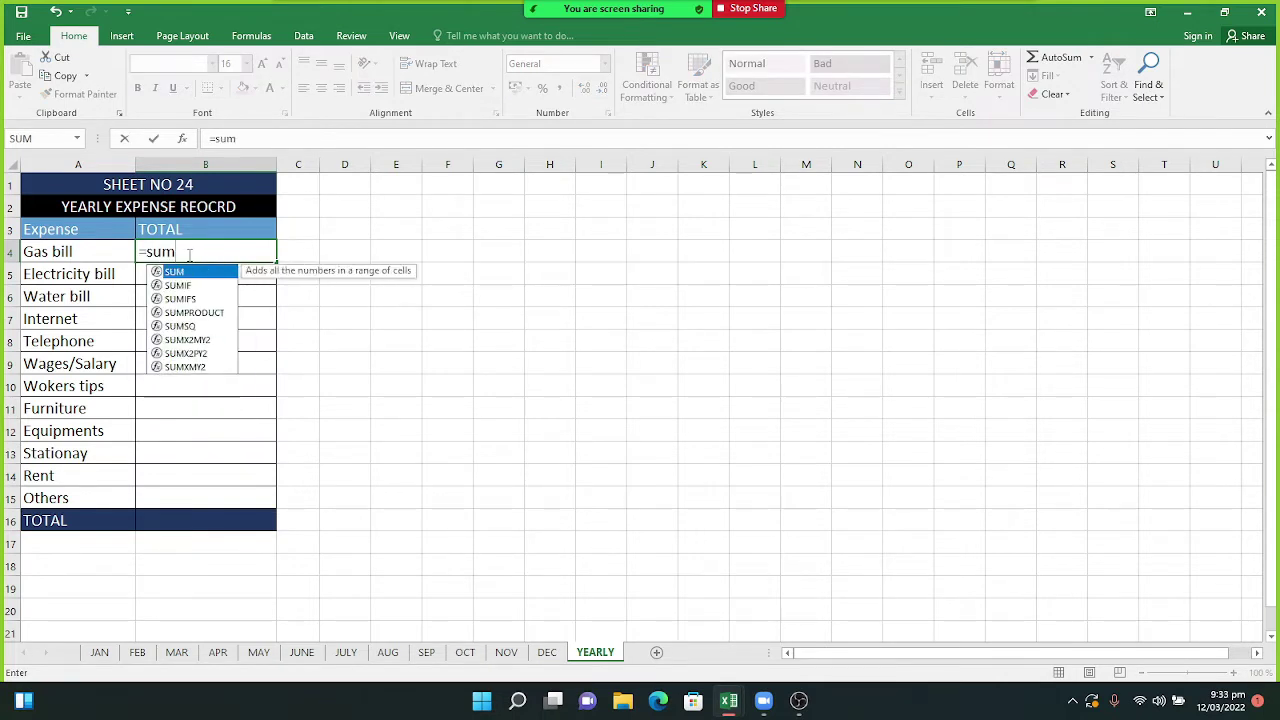
{"action": "type", "text": "("}
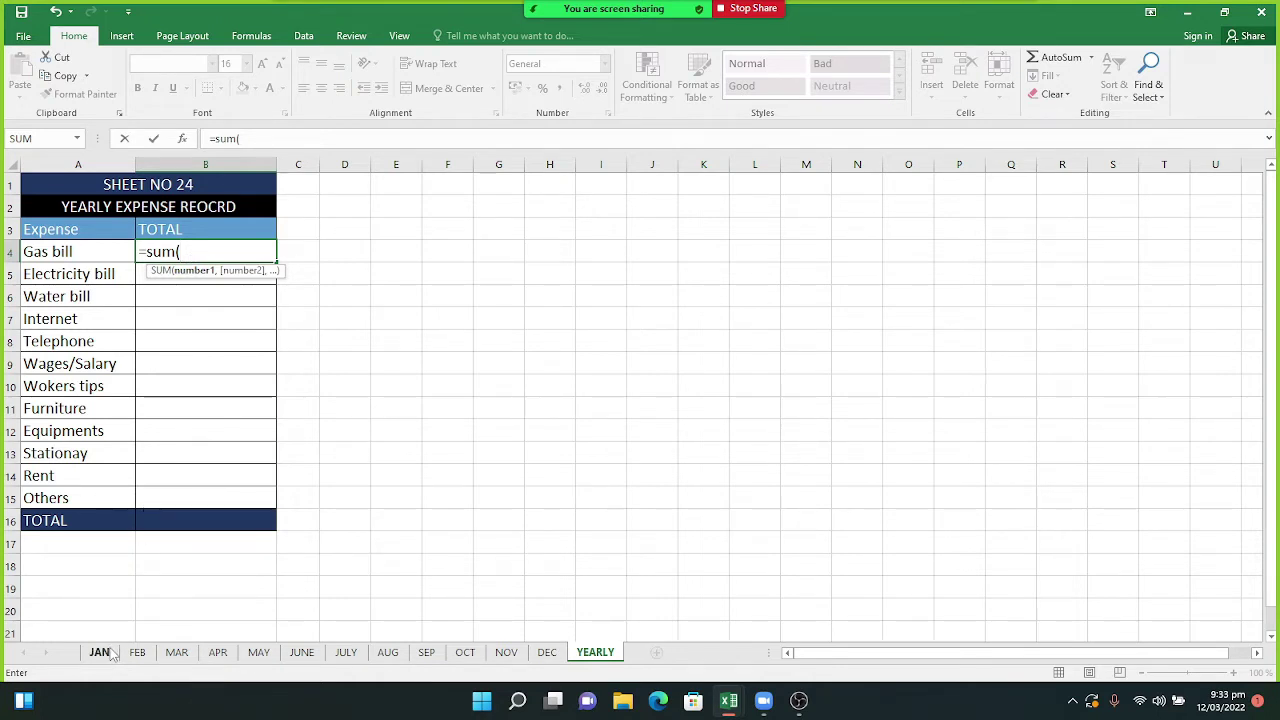
{"action": "left_click", "coordinate": [100, 652]}
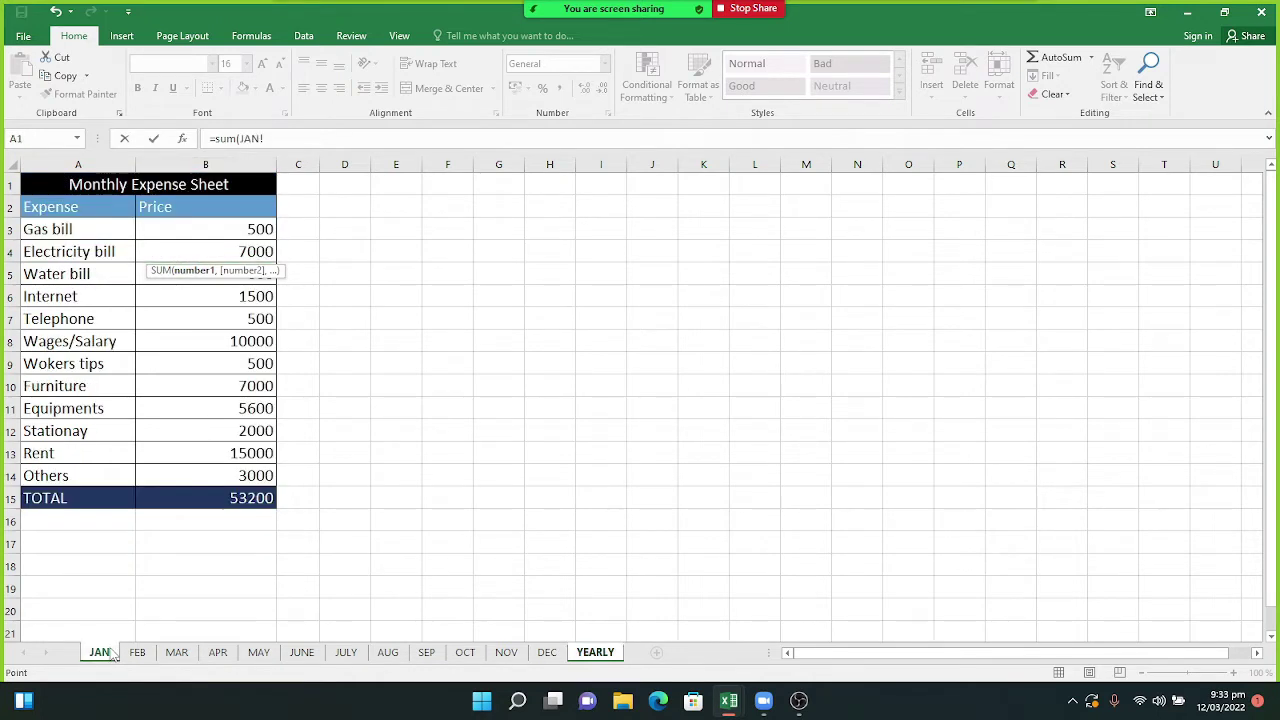
{"action": "left_click", "coordinate": [188, 230]}
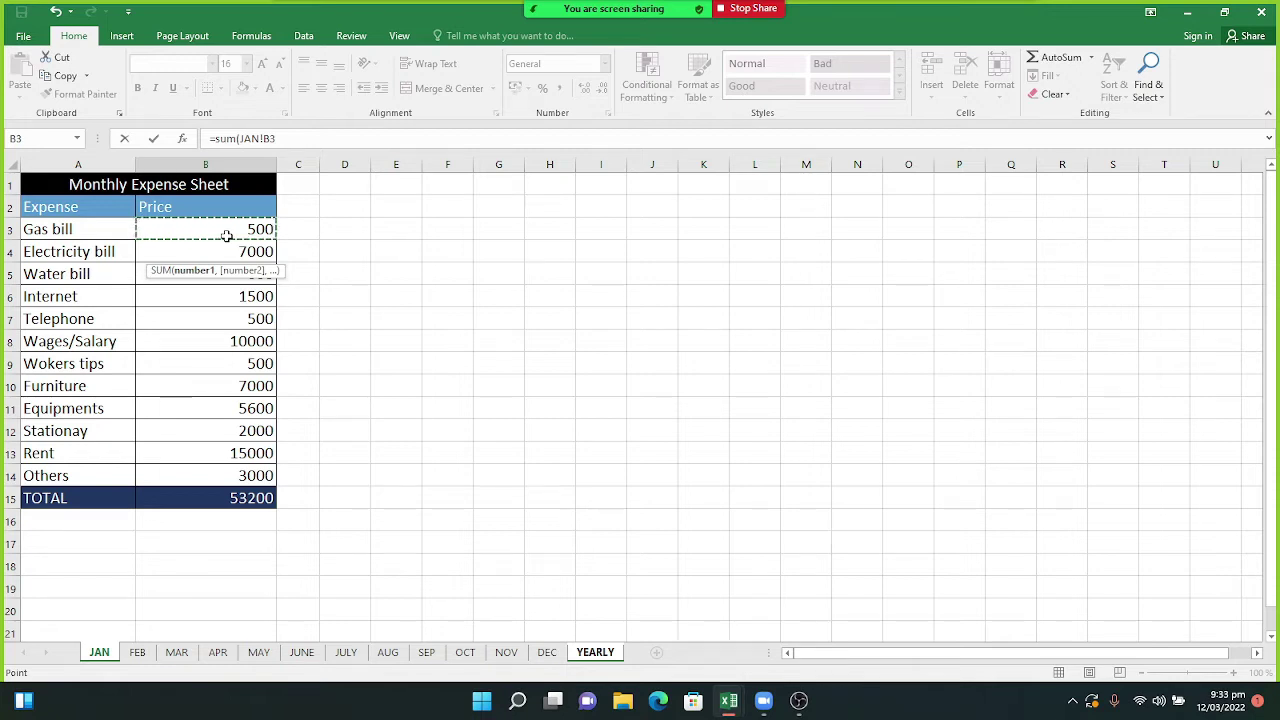
{"action": "left_click", "coordinate": [557, 659], "text": "shift"}
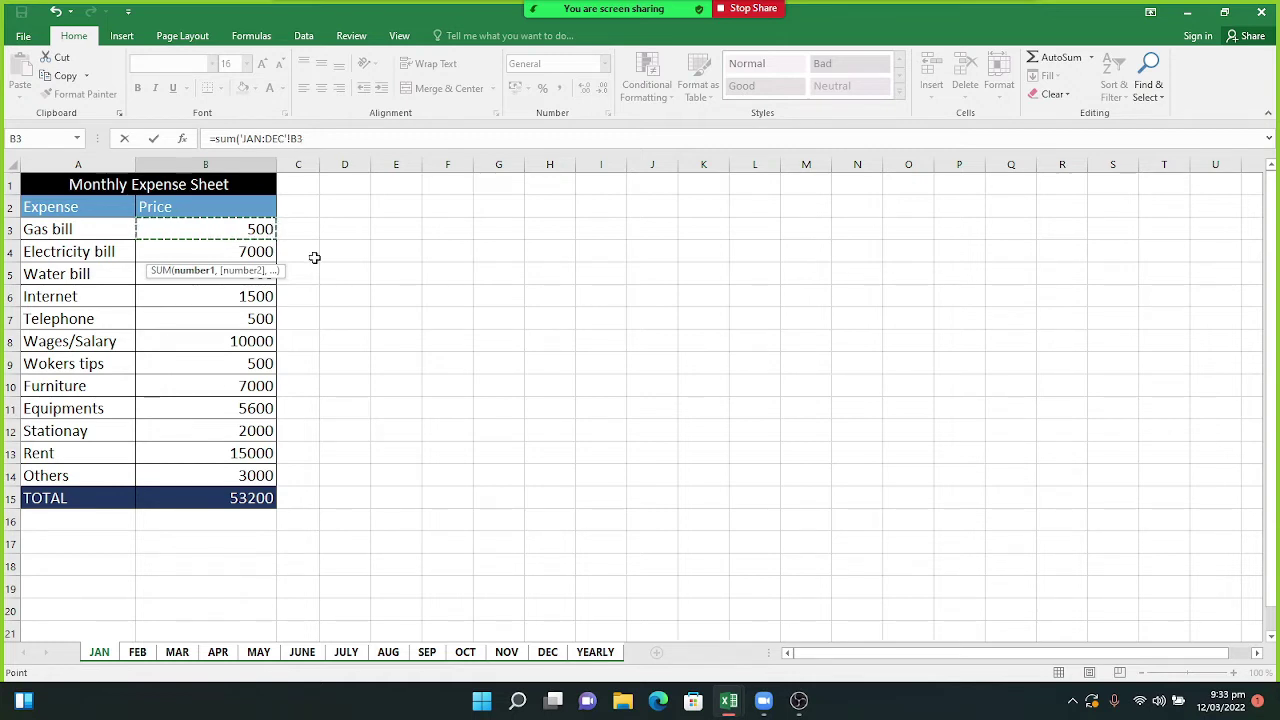
{"action": "key", "text": "Return"}
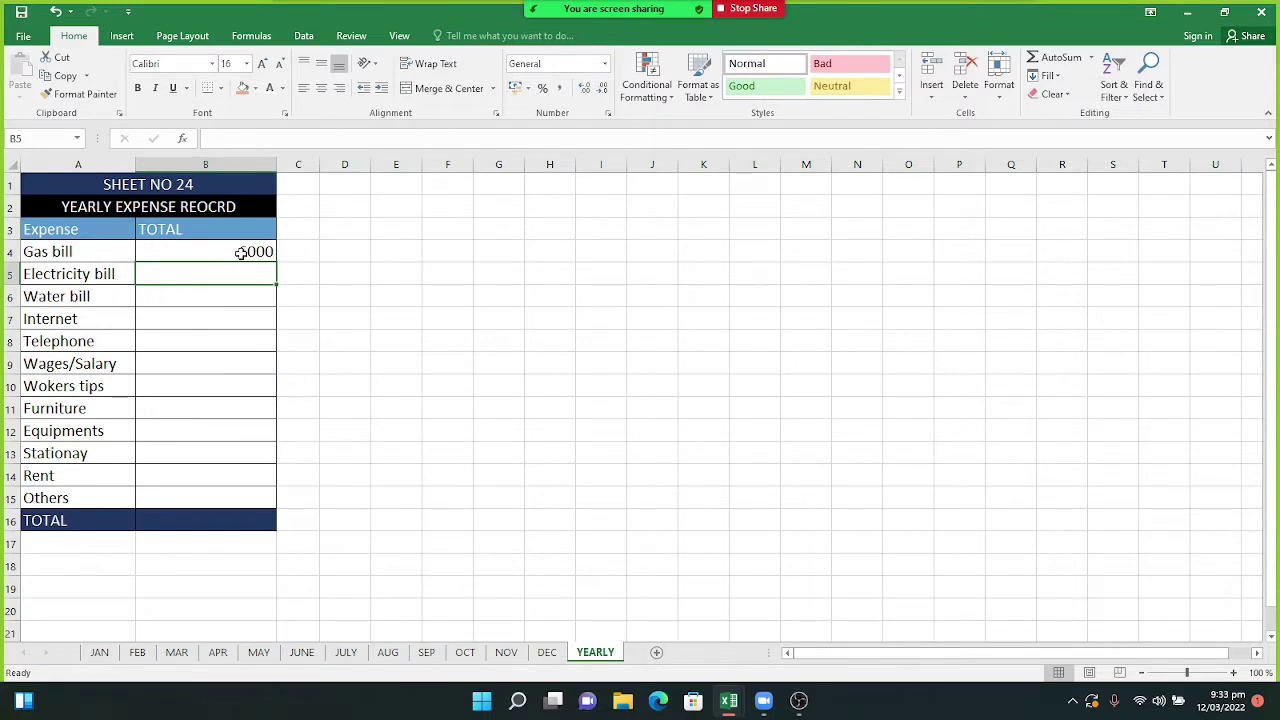
Fill the Gas bill SUM formula from B4 down through the TOTAL row in B16, and check it against the DEC sheet.
{"action": "left_click", "coordinate": [244, 251]}
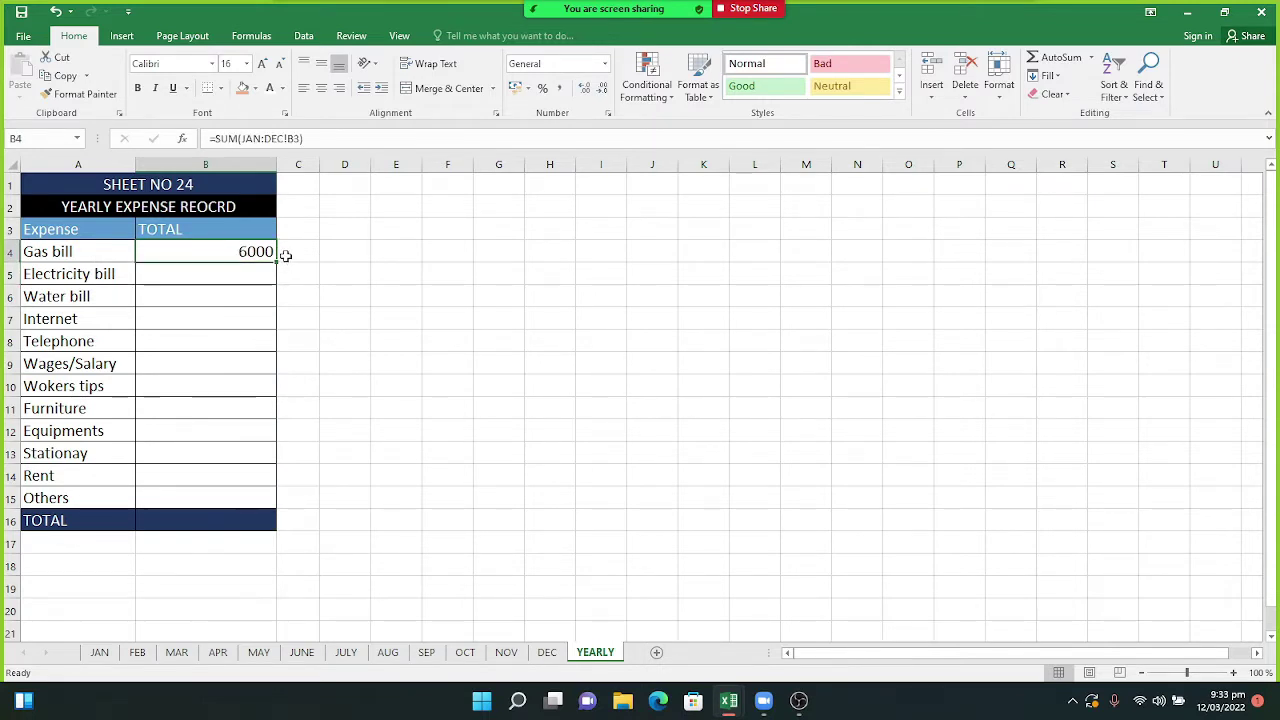
{"action": "left_click_drag", "start_coordinate": [277, 262], "coordinate": [252, 522]}
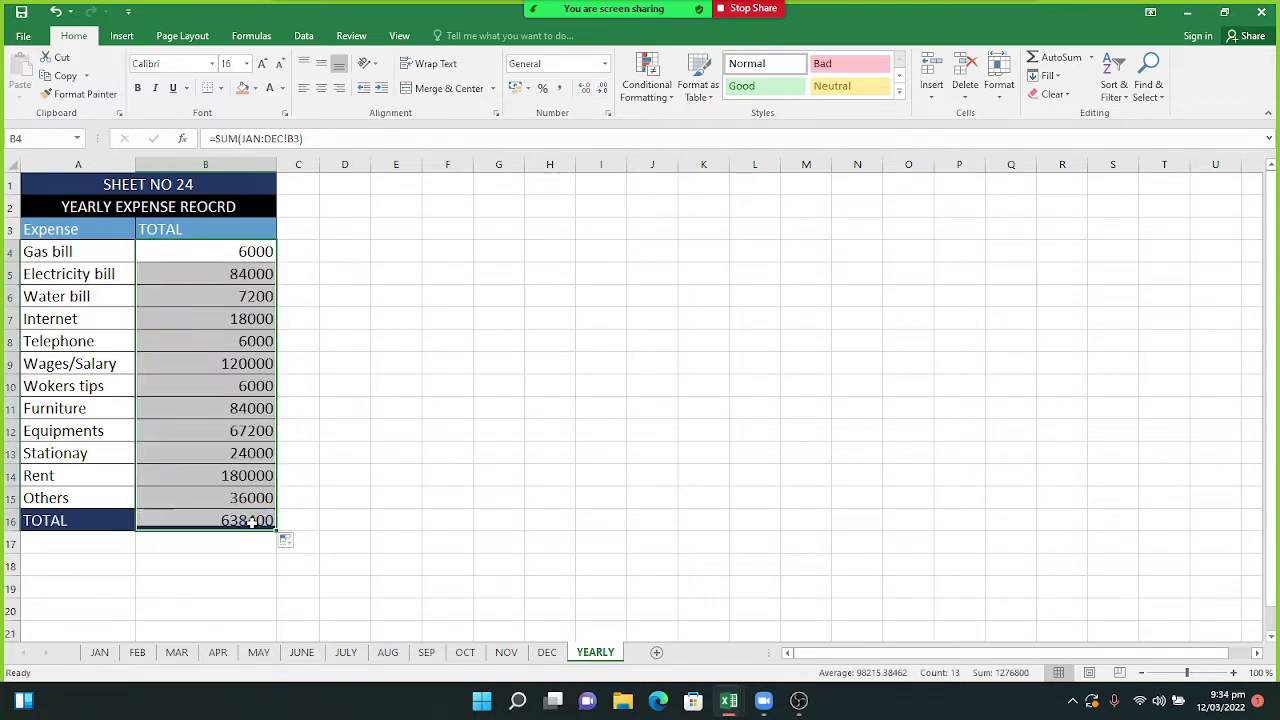
{"action": "left_click", "coordinate": [334, 543]}
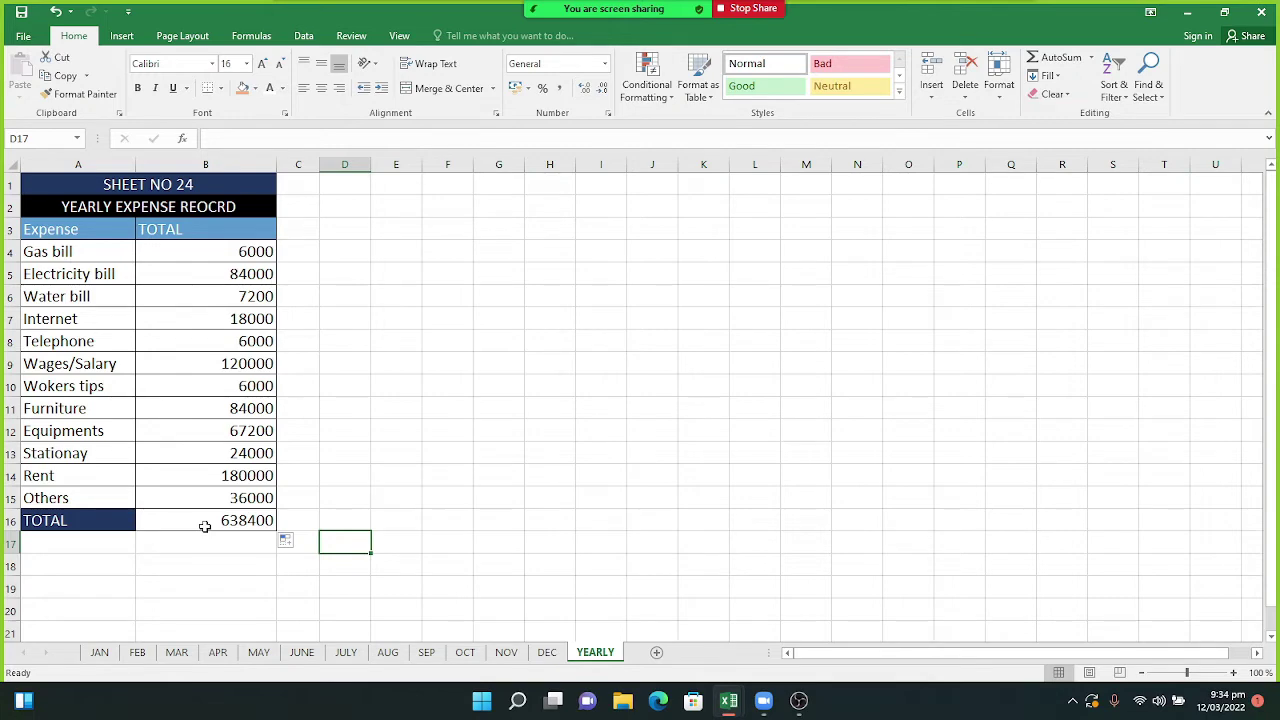
{"action": "left_click", "coordinate": [549, 653]}
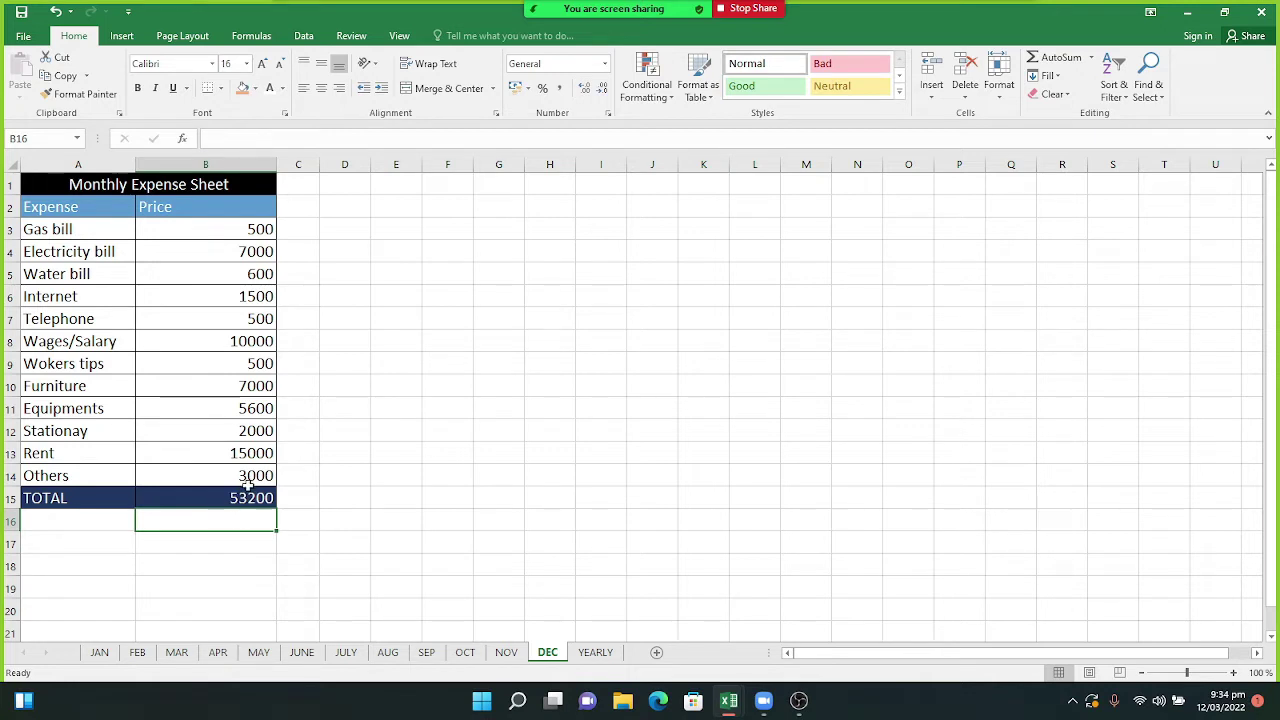
{"action": "left_click", "coordinate": [595, 653]}
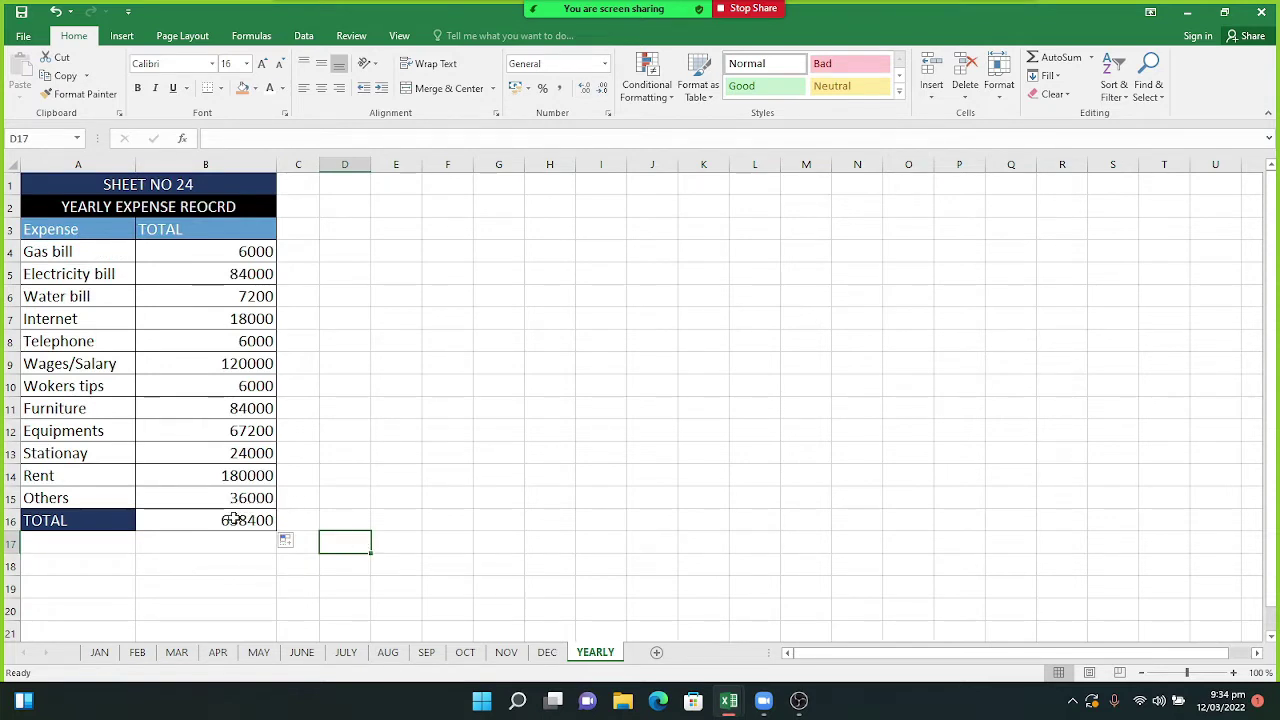
Fill the yearly total cell B16 with the standard blue colour.
{"action": "left_click", "coordinate": [228, 519]}
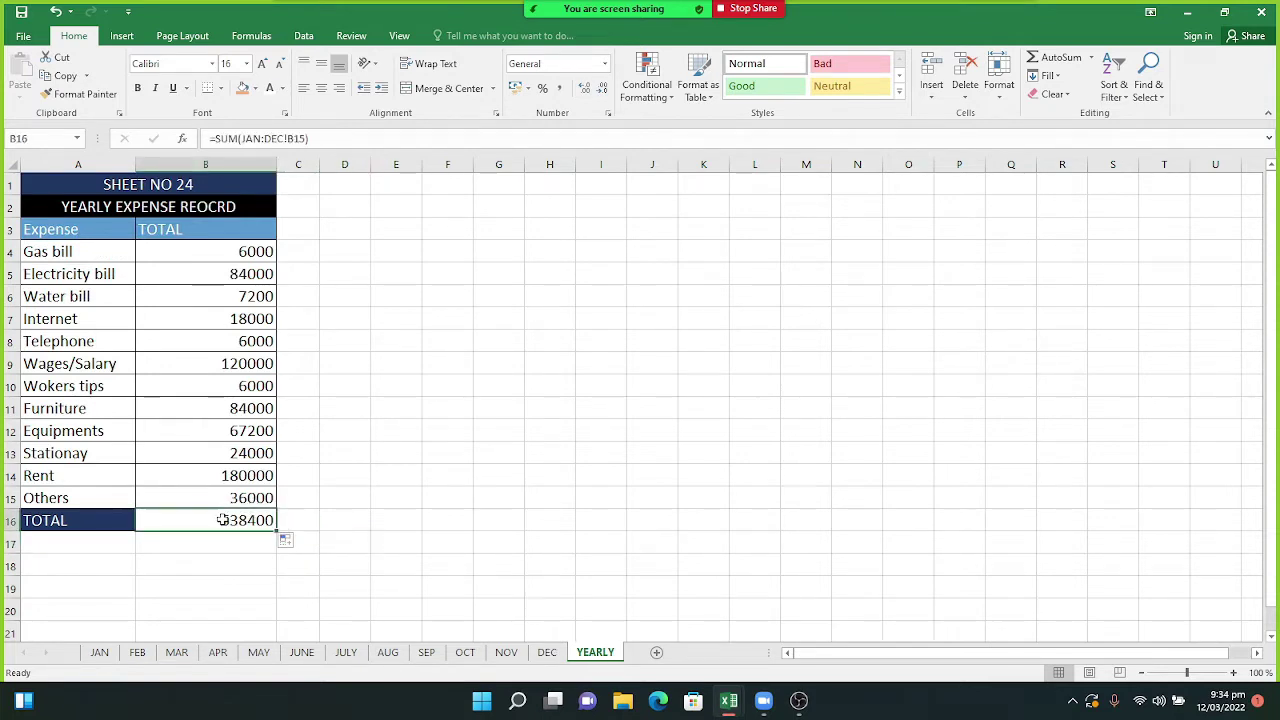
{"action": "left_click", "coordinate": [255, 89]}
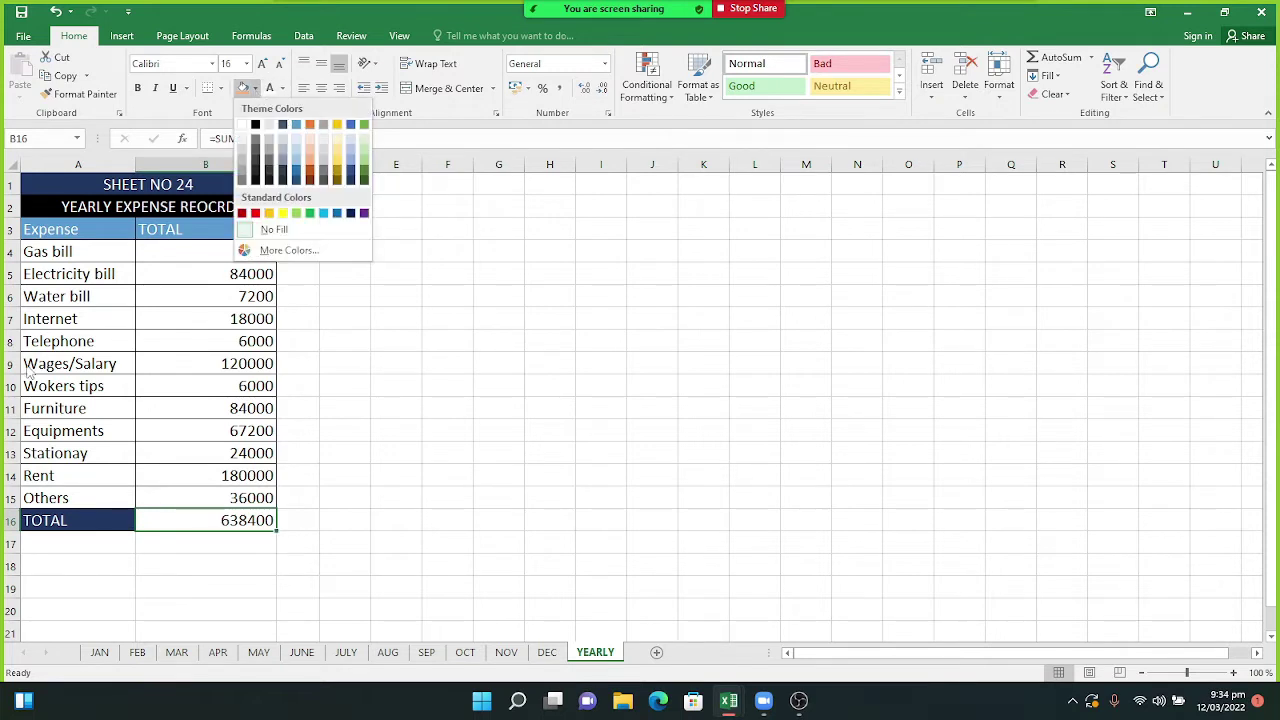
{"action": "left_click", "coordinate": [336, 212]}
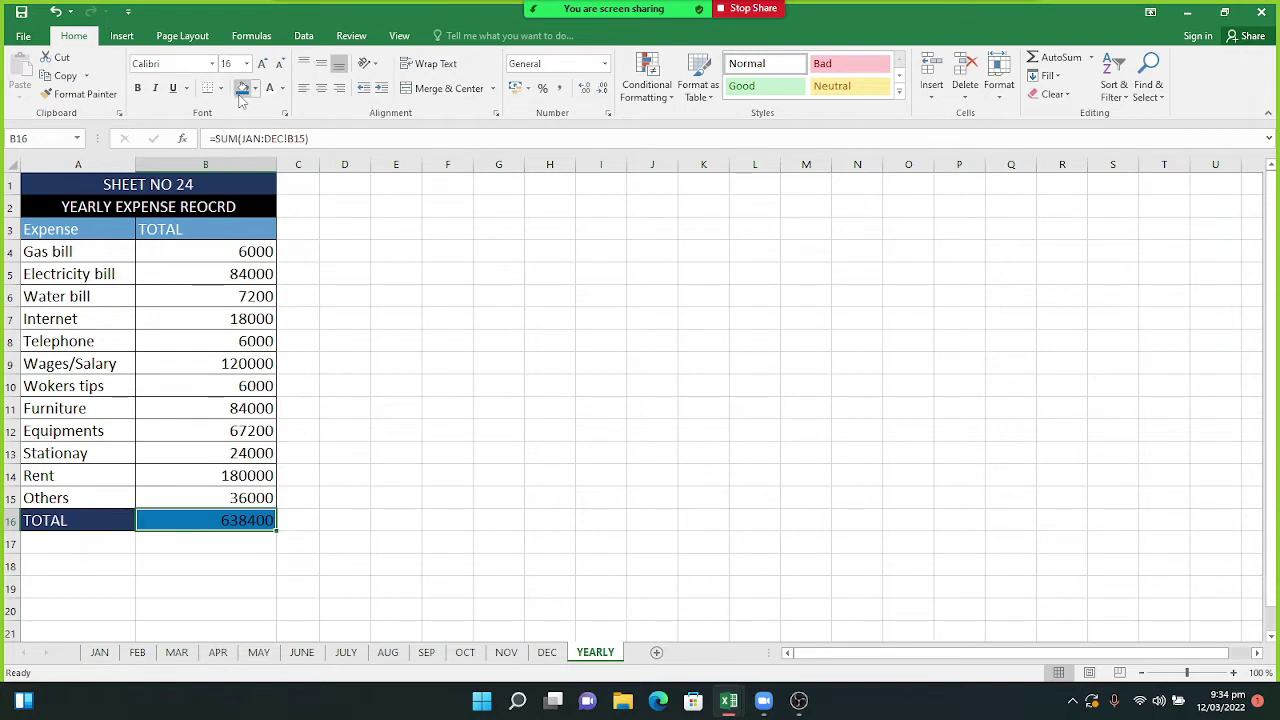
Copy the formatting of the TOTAL label in A16 onto the yearly total in B16 with Format Painter.
{"action": "left_click", "coordinate": [89, 527]}
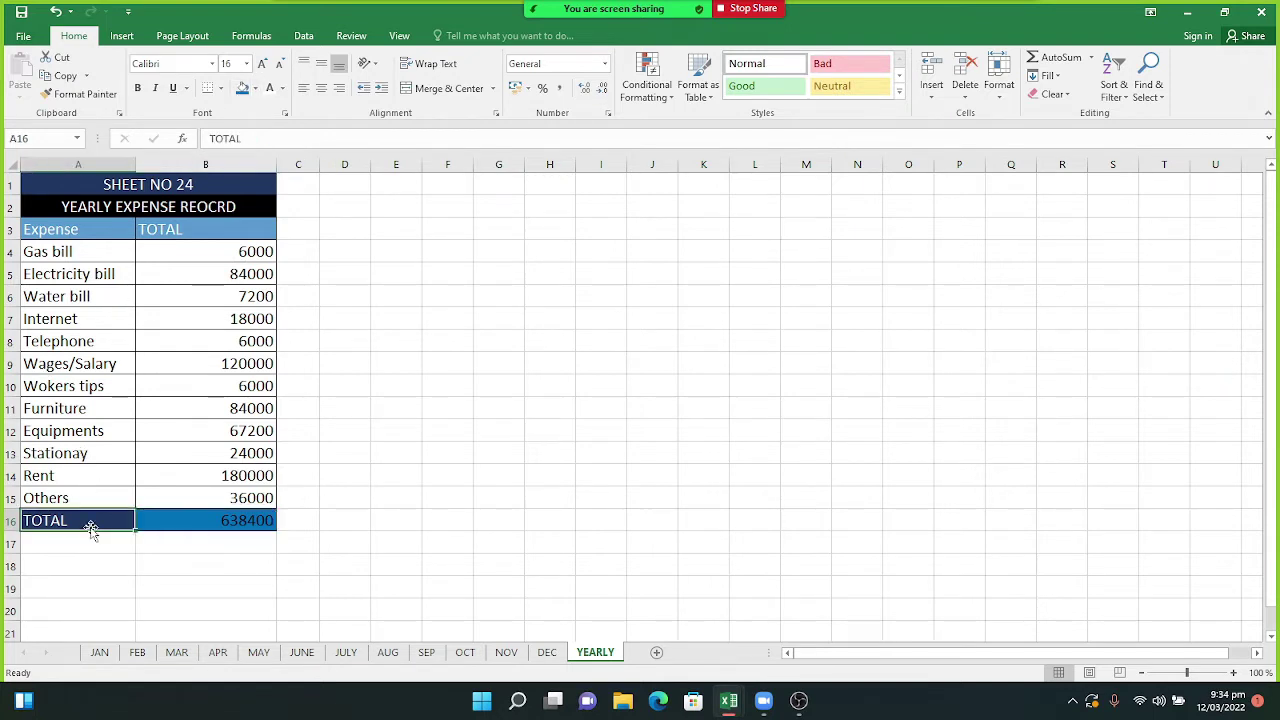
{"action": "left_click", "coordinate": [85, 95]}
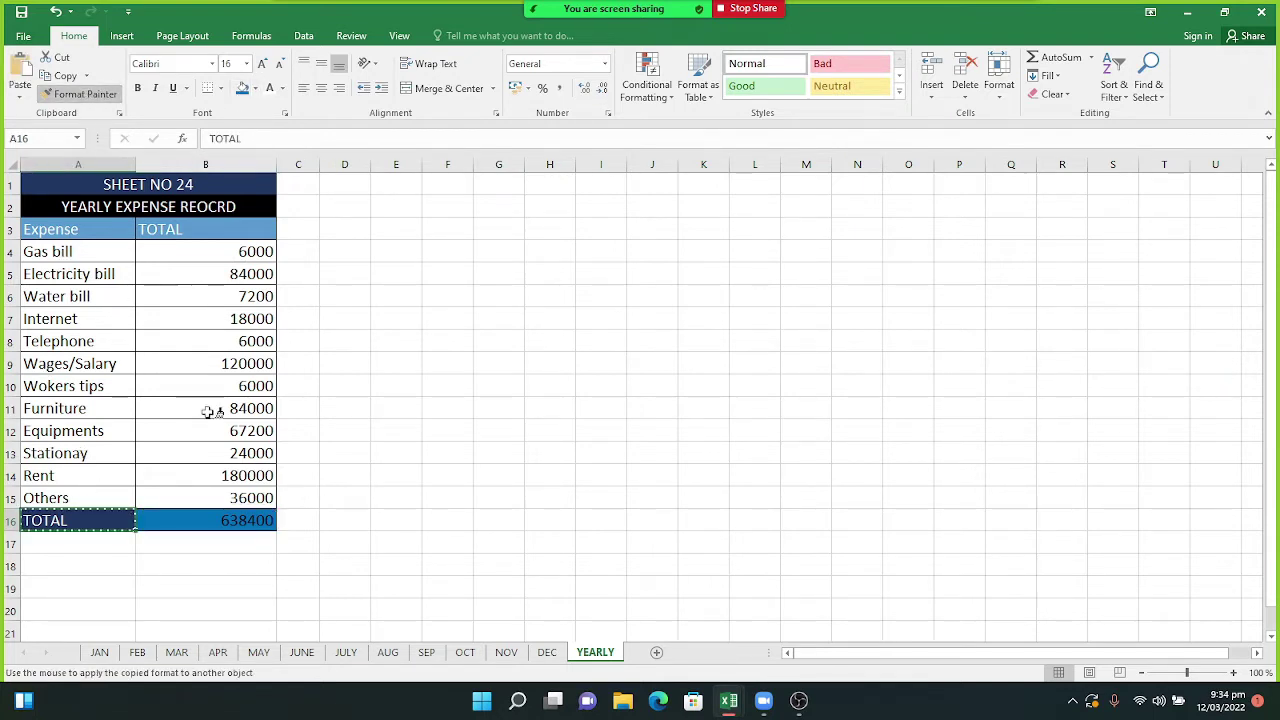
{"action": "left_click", "coordinate": [217, 514]}
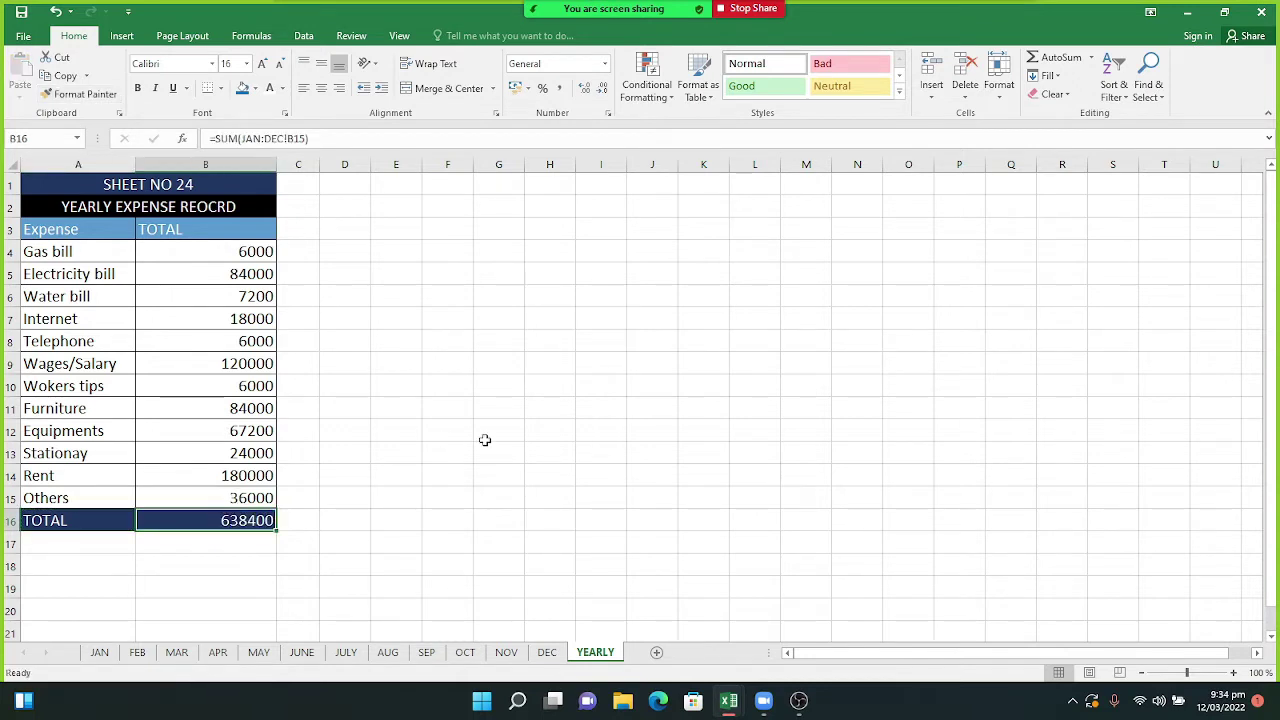
{"action": "left_click", "coordinate": [306, 519]}
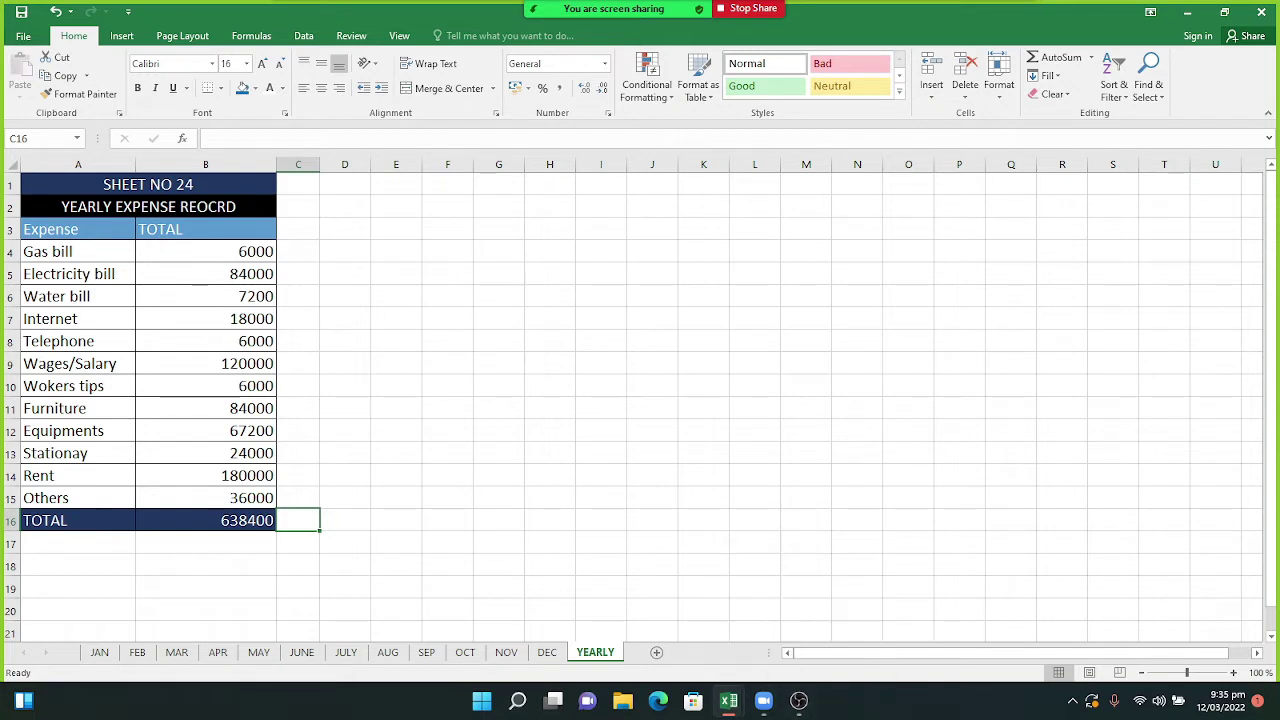
Switch to the sheet 24 workbook and change its title to "Sheet no 25".
{"action": "mouse_move", "coordinate": [740, 702]}
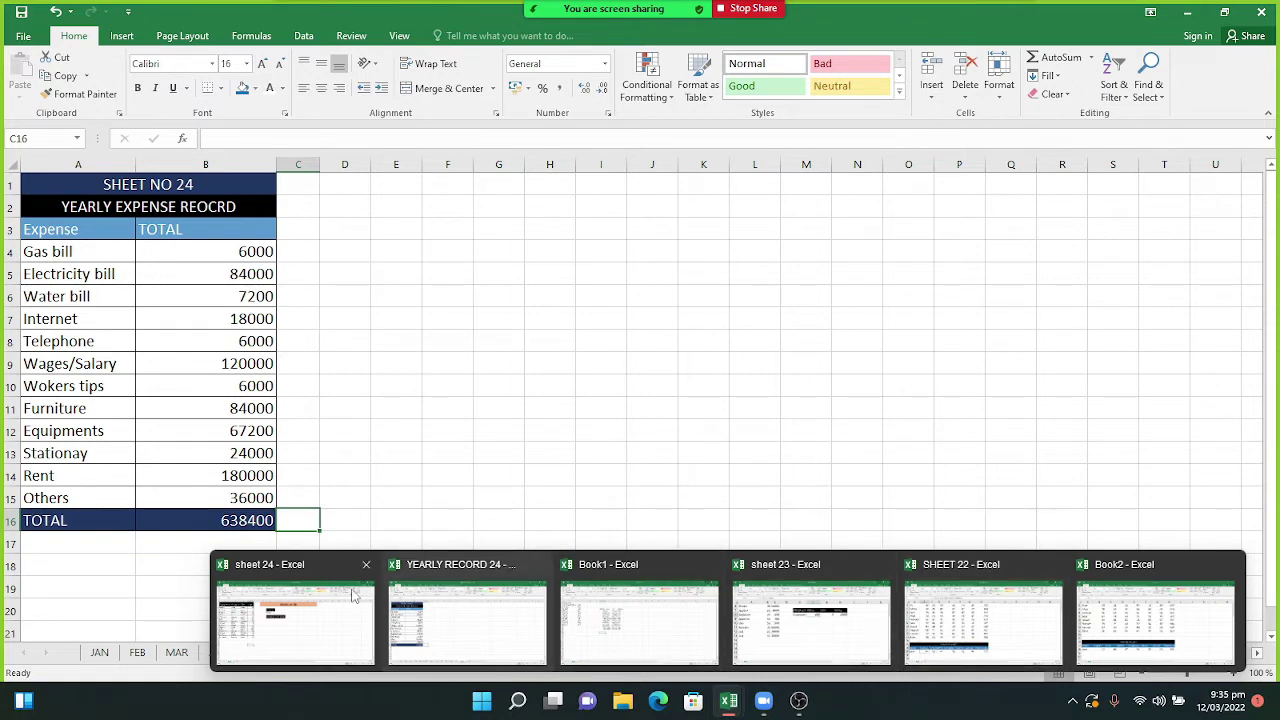
{"action": "left_click", "coordinate": [314, 594]}
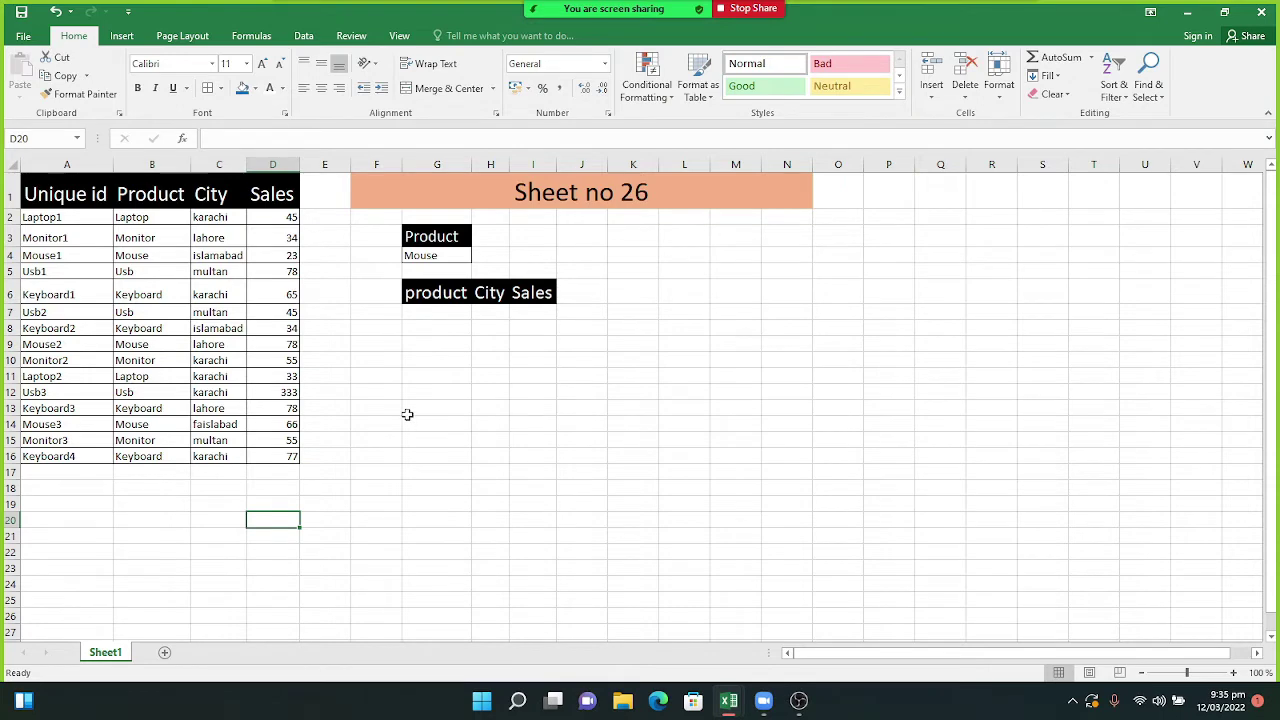
{"action": "left_click", "coordinate": [435, 330]}
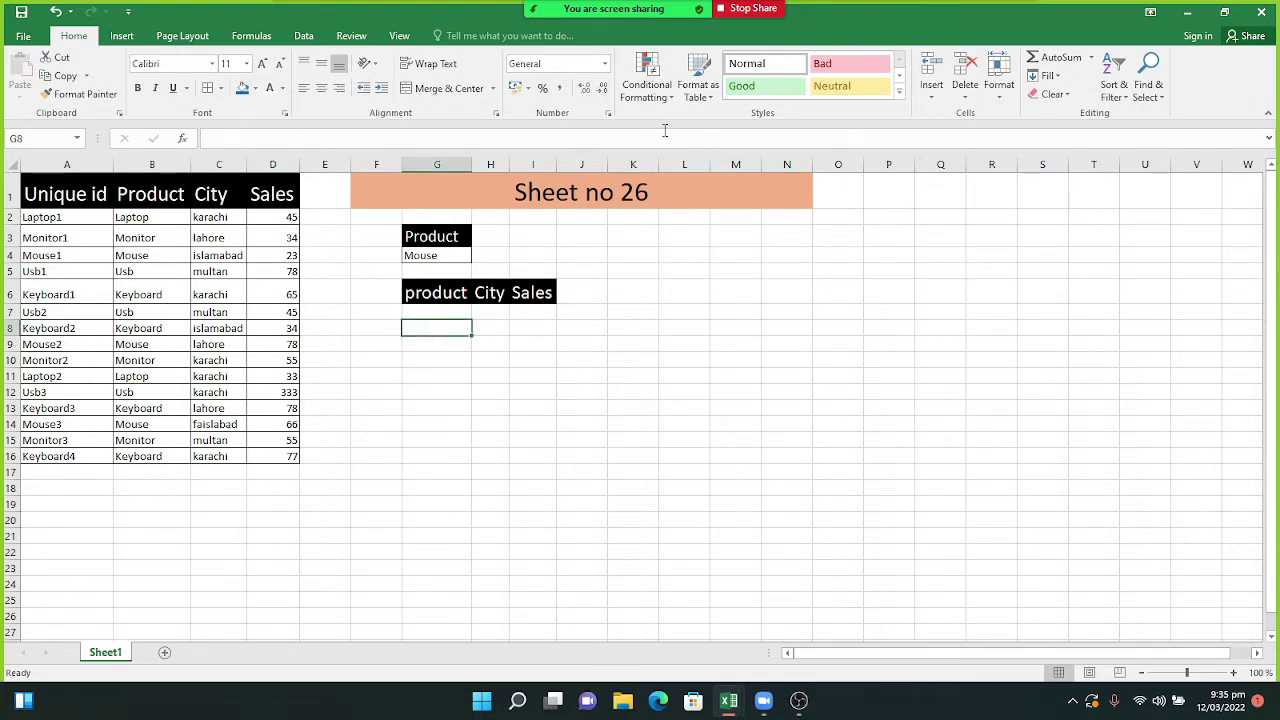
{"action": "double_click", "coordinate": [655, 193]}
{"action": "key", "text": "BackSpace"}
{"action": "type", "text": "5"}
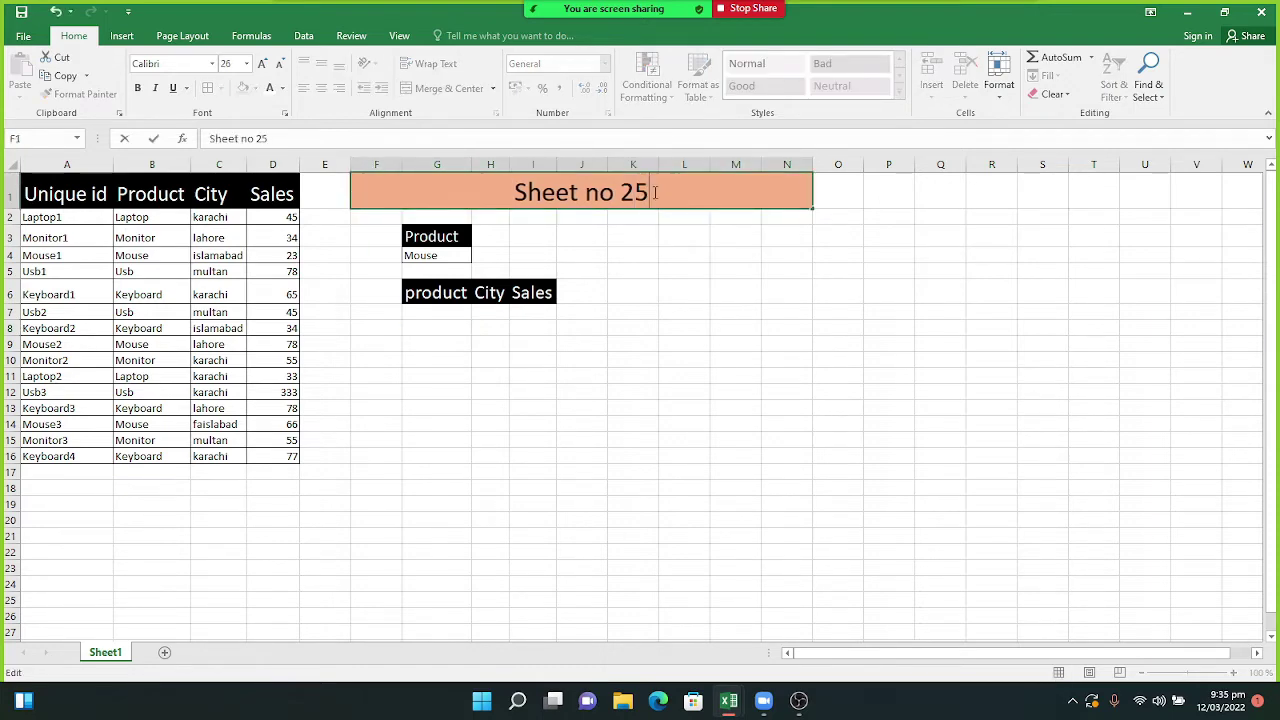
{"action": "left_click", "coordinate": [456, 341]}
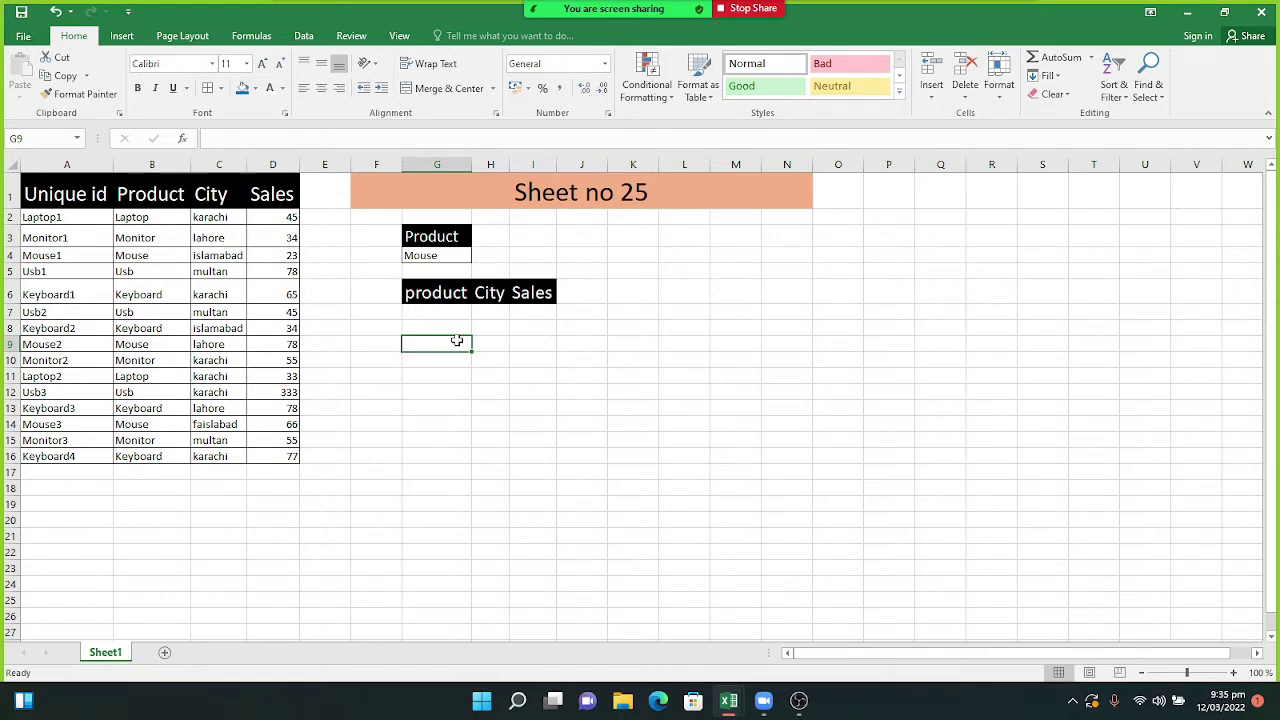
Clear the contents of the Unique id column in A2:A16.
{"action": "left_click_drag", "start_coordinate": [74, 219], "coordinate": [74, 452]}
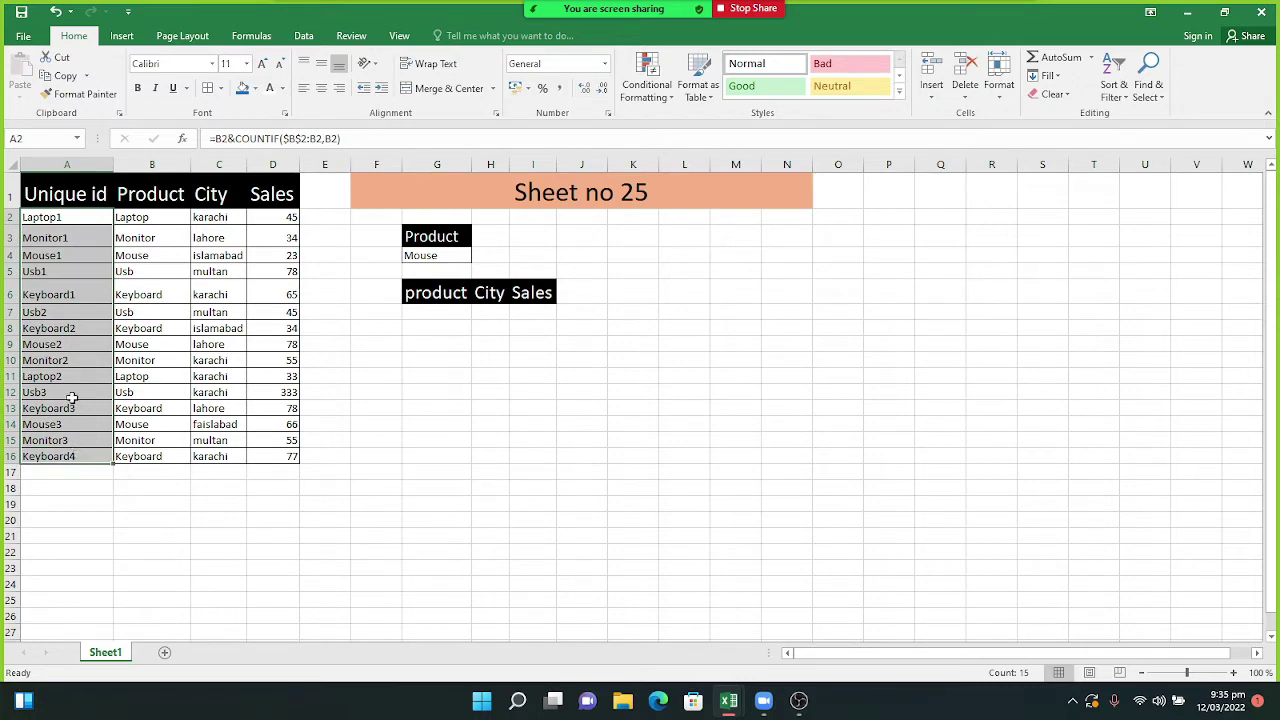
{"action": "right_click", "coordinate": [74, 403]}
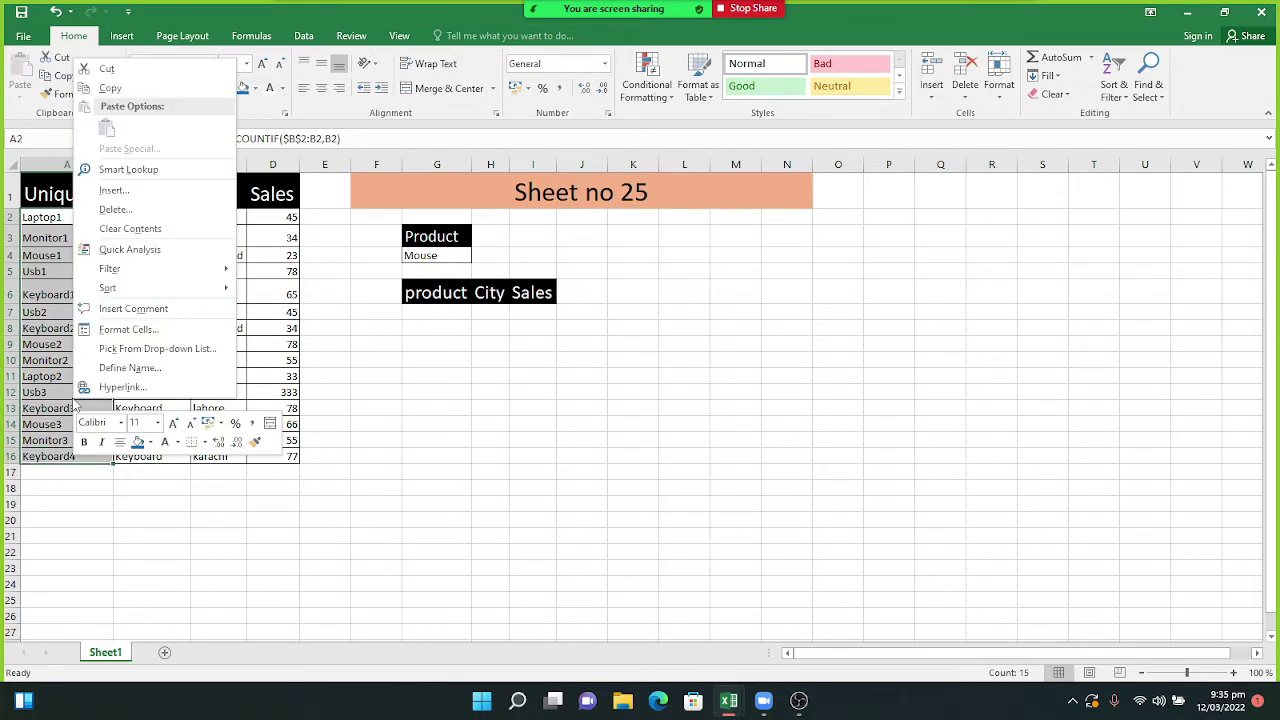
{"action": "left_click", "coordinate": [120, 229]}
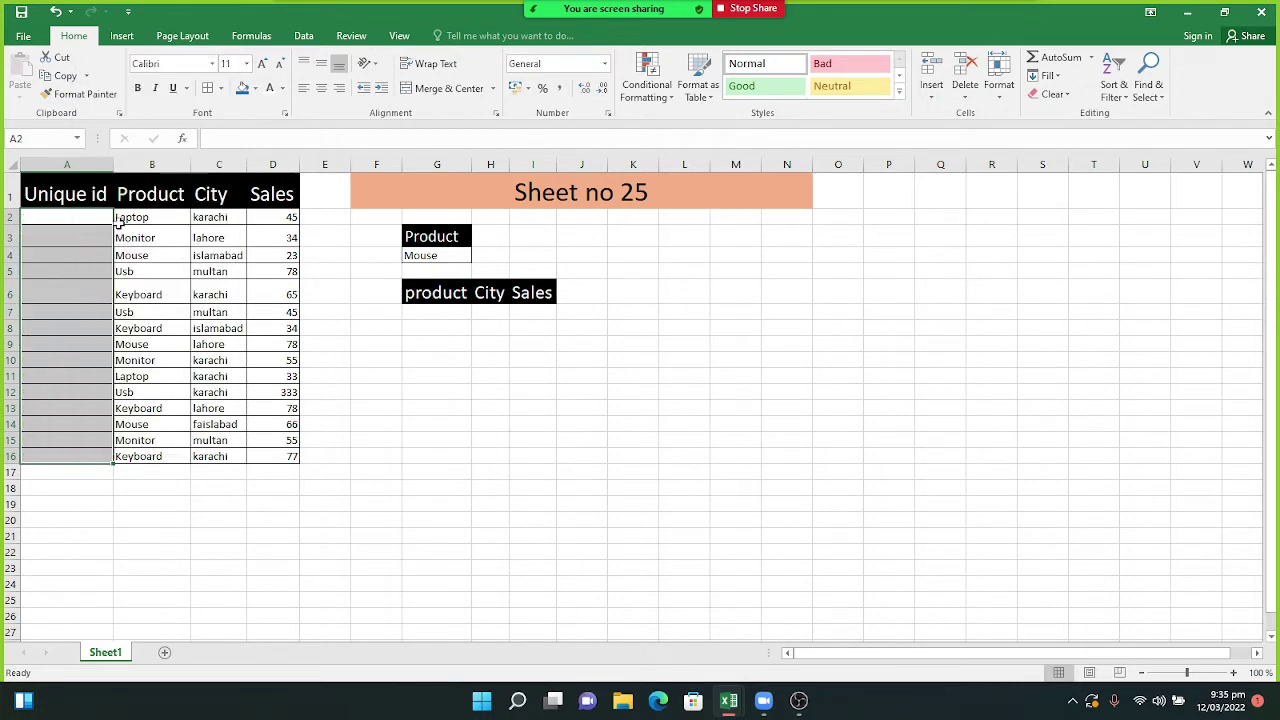
{"action": "left_click", "coordinate": [752, 582]}
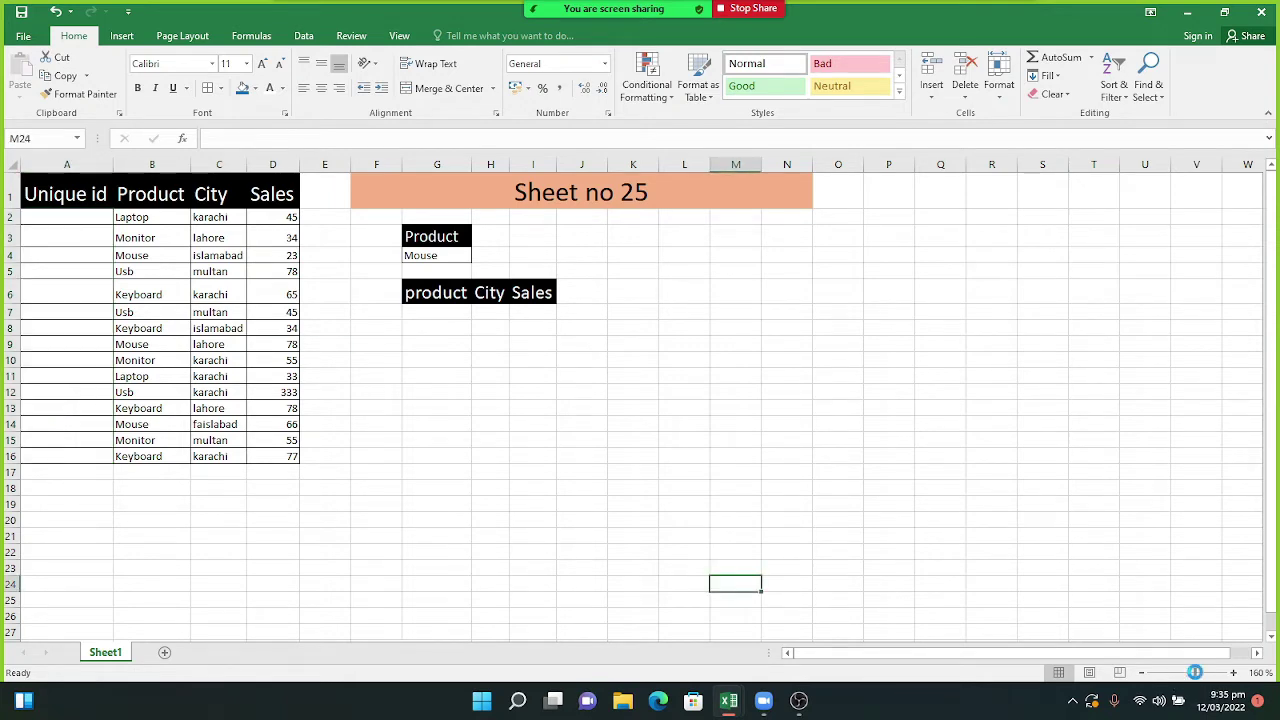
Enter the note "dynamic filters using vlookup" in cell F2 below the sheet title.
{"action": "left_click", "coordinate": [1195, 672]}
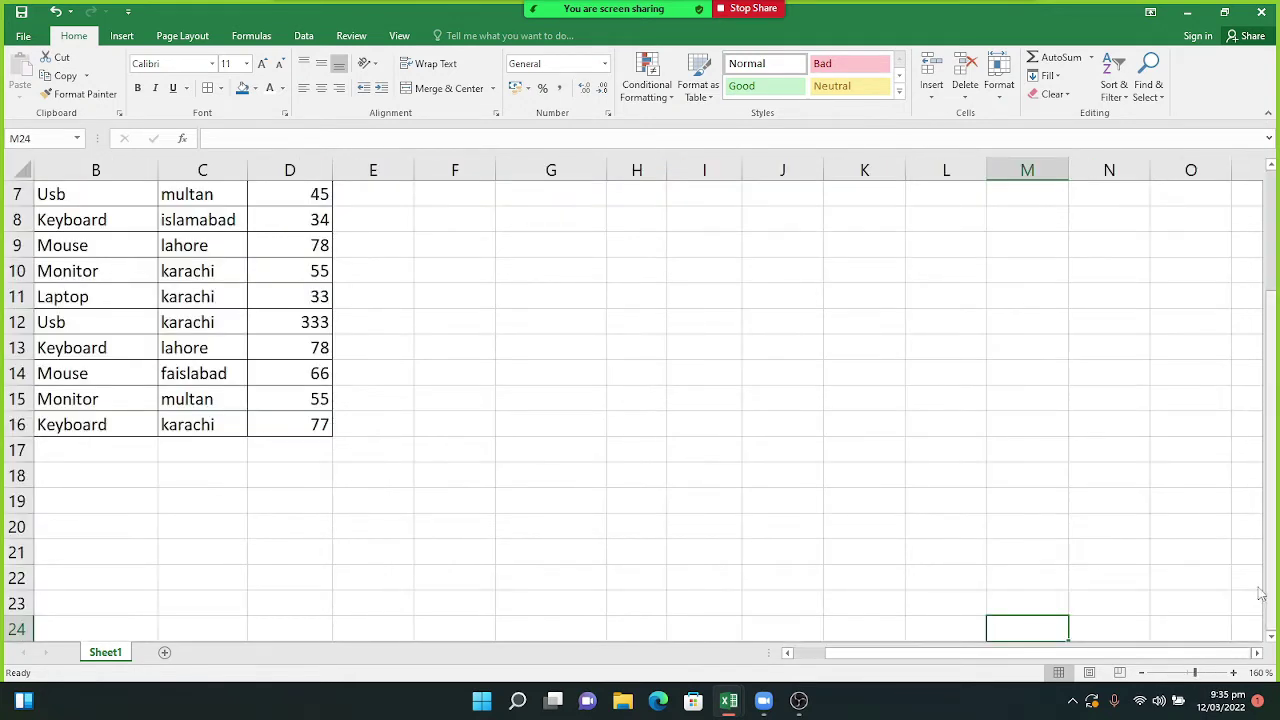
{"action": "left_click_drag", "start_coordinate": [1150, 653], "coordinate": [1120, 653]}
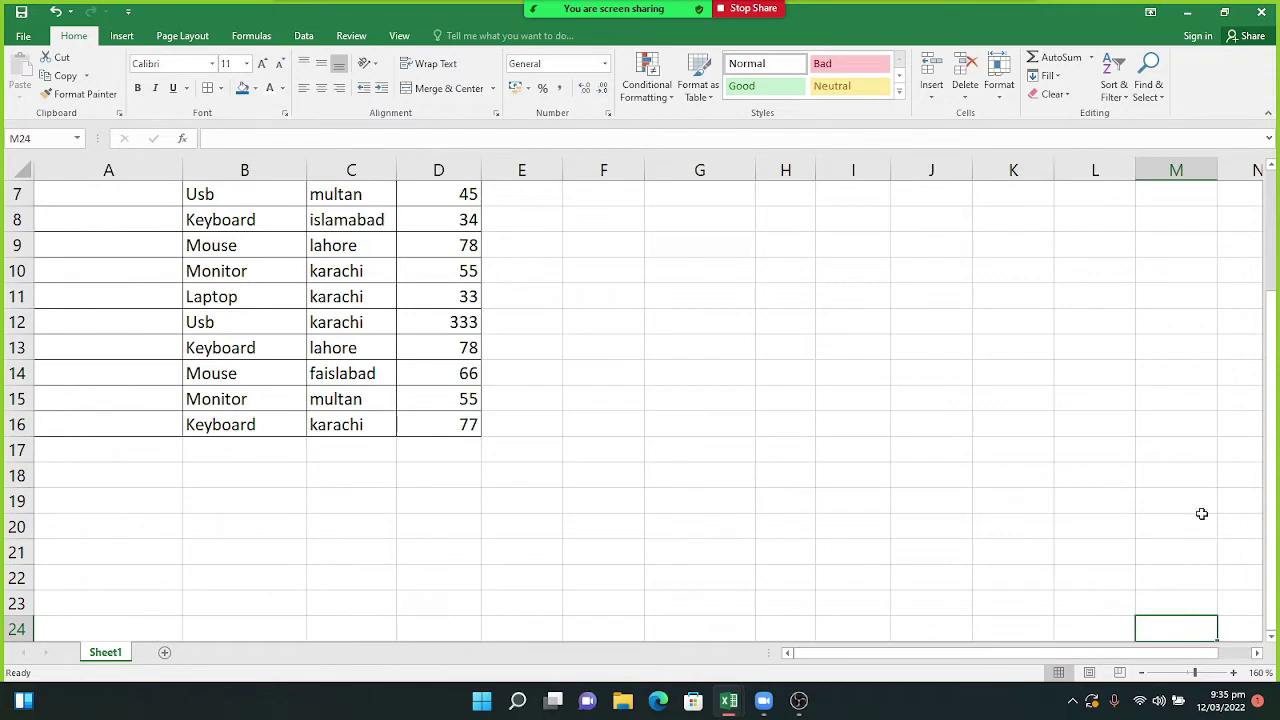
{"action": "left_click_drag", "start_coordinate": [1272, 462], "coordinate": [1273, 335]}
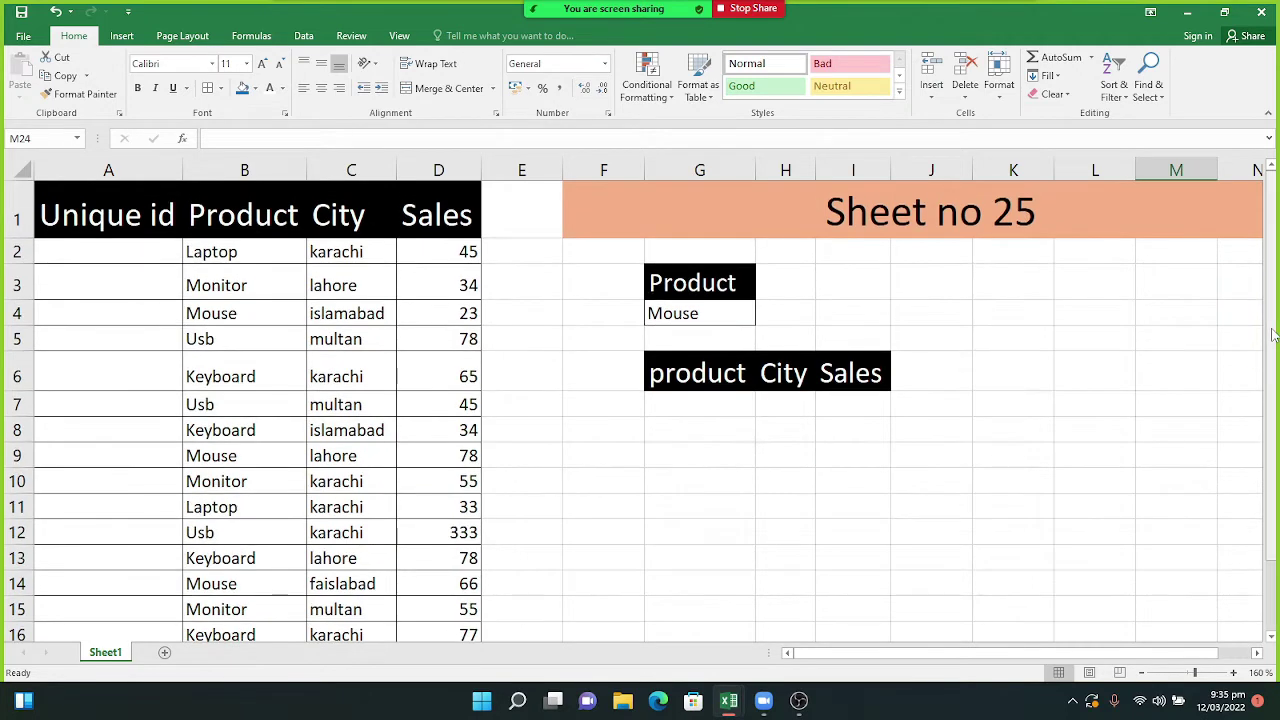
{"action": "left_click", "coordinate": [621, 257]}
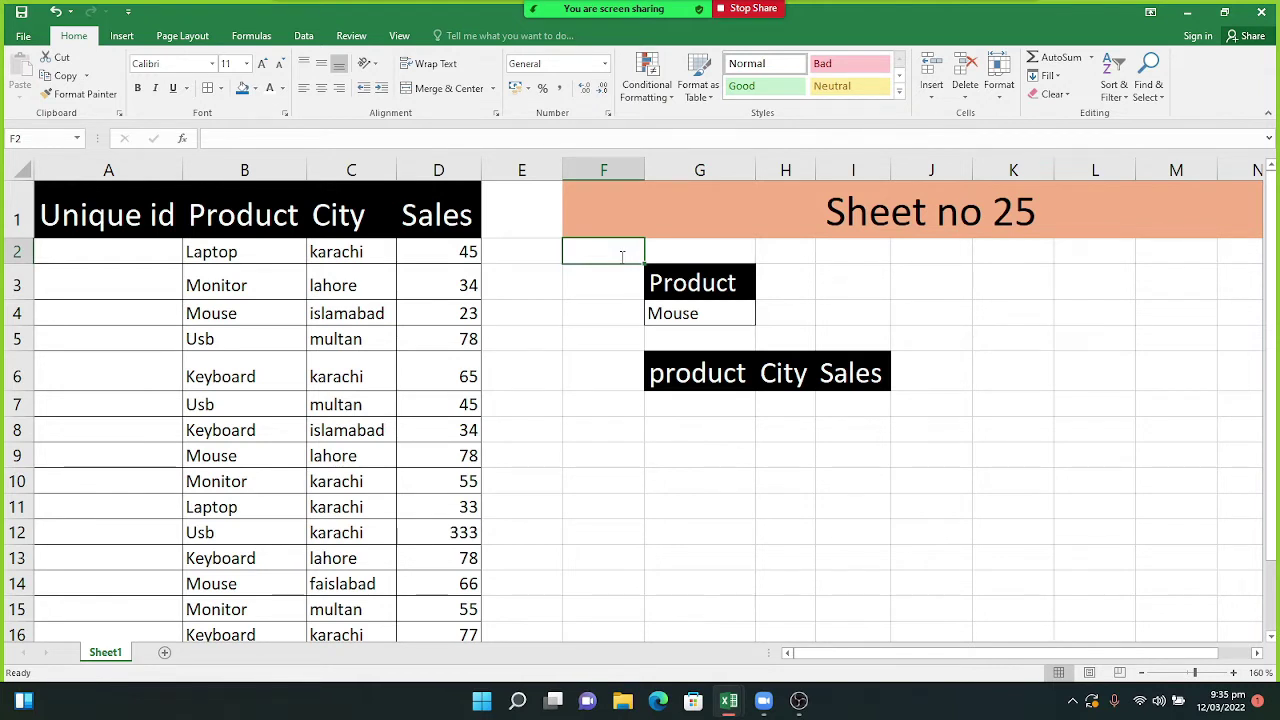
{"action": "type", "text": "dynamic"}
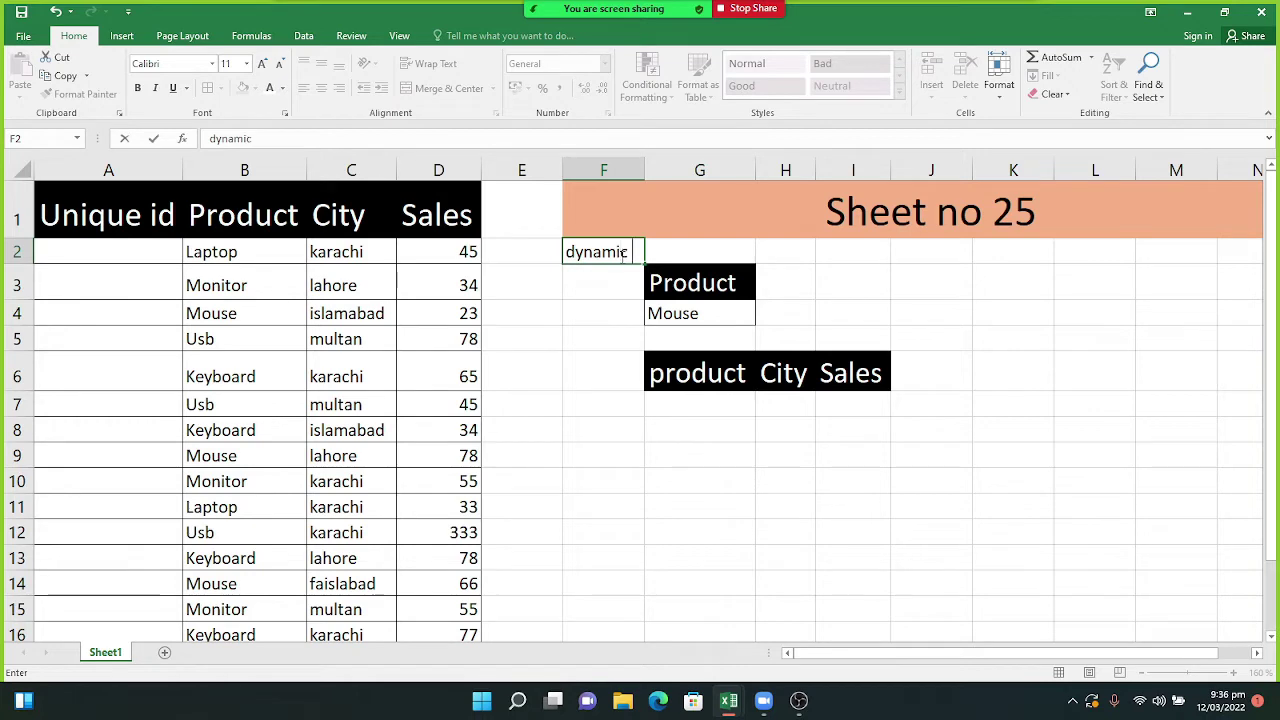
{"action": "type", "text": " filtr"}
{"action": "key", "text": "BackSpace"}
{"action": "type", "text": "ers using"}
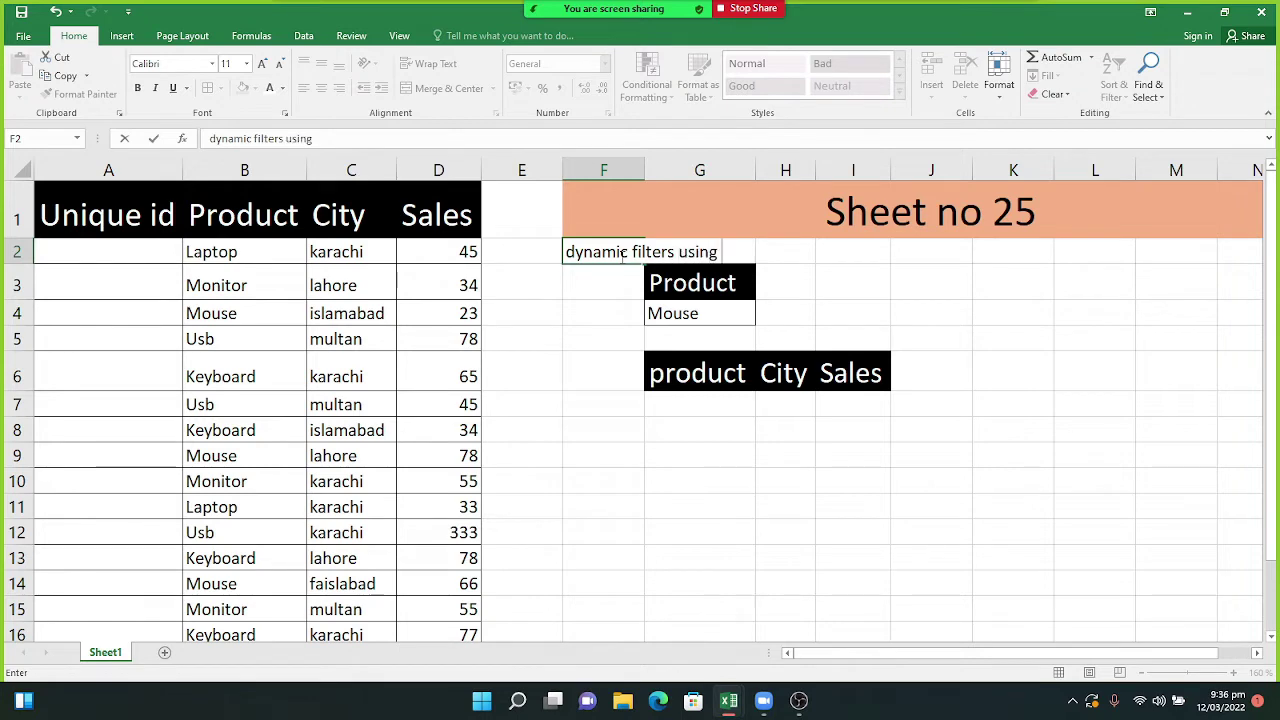
{"action": "type", "text": " vlookup"}
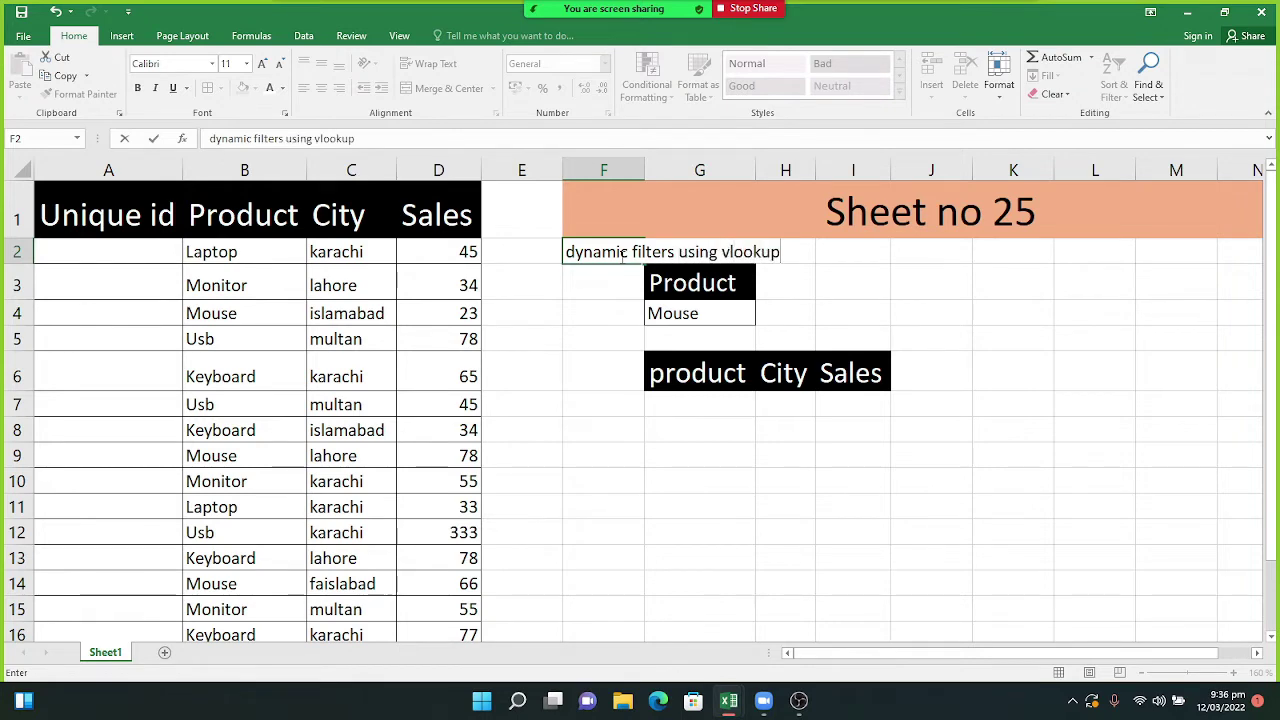
{"action": "left_click", "coordinate": [583, 285]}
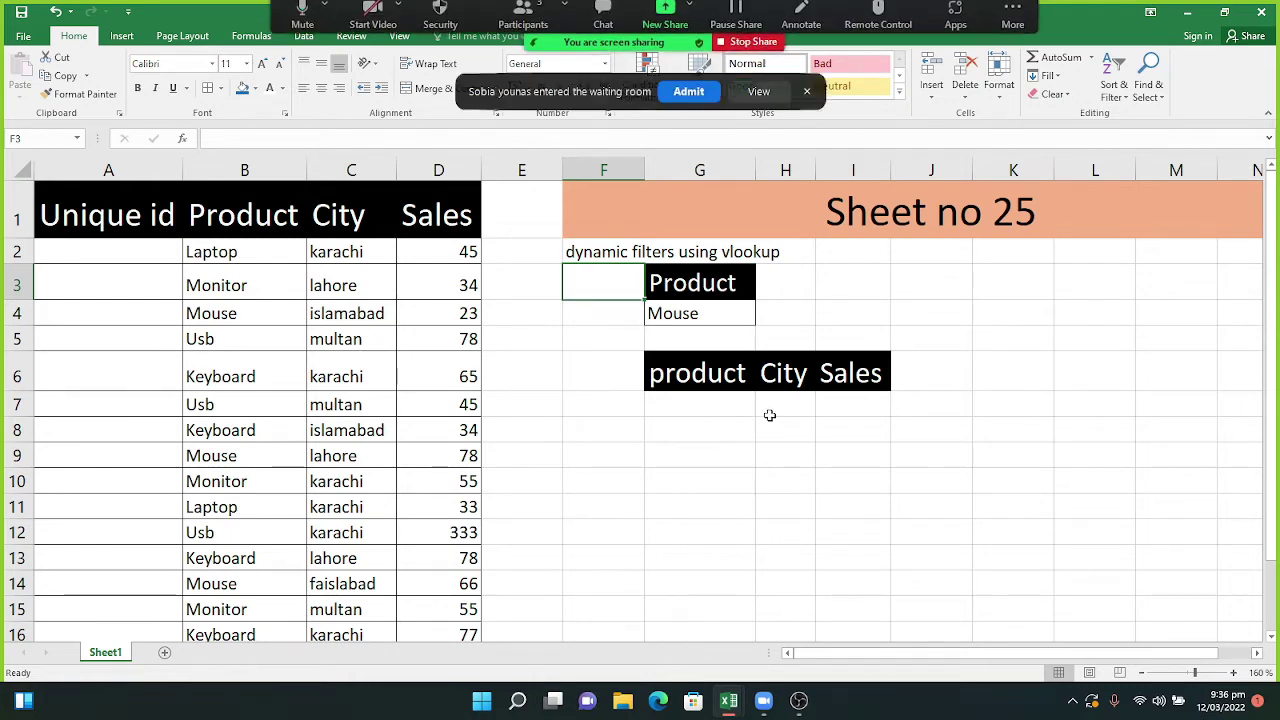
Admit the person in the waiting room to the meeting and select cell G7 on the sheet.
{"action": "left_click", "coordinate": [694, 93]}
{"action": "left_click", "coordinate": [699, 420]}
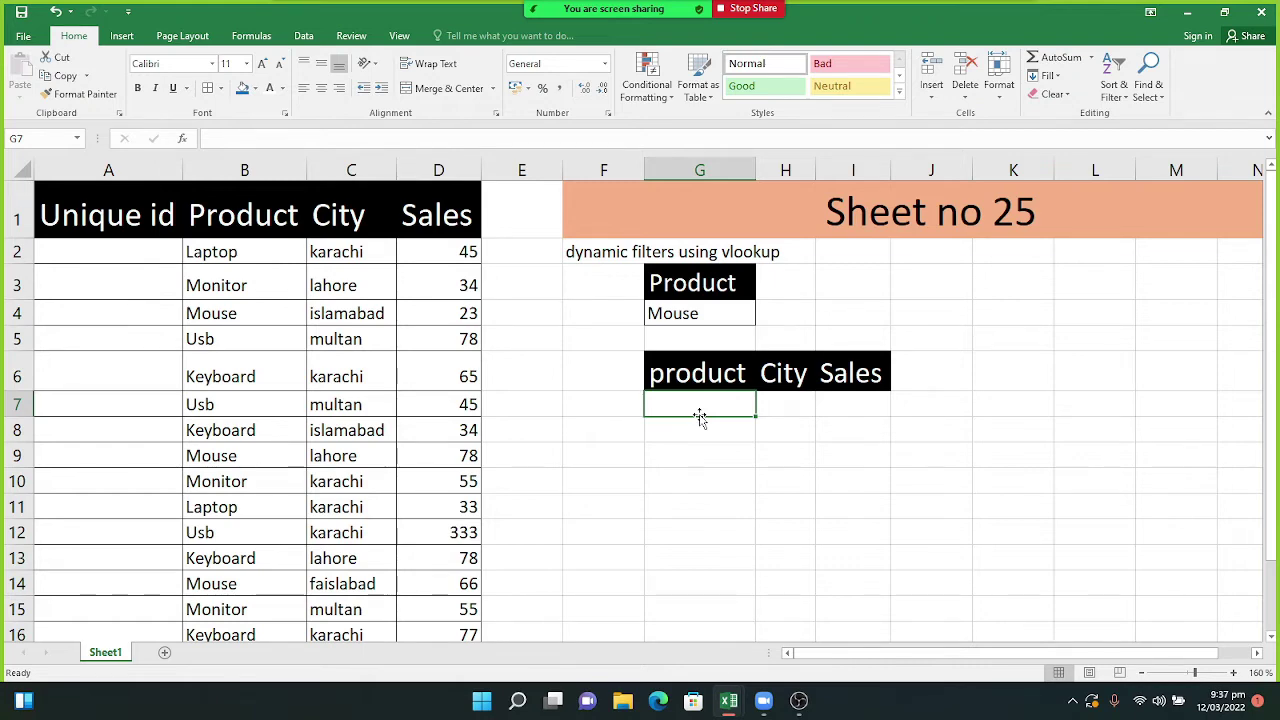
Remove all data validation from the product selection cell G4 and clear its contents.
{"action": "left_click", "coordinate": [706, 315]}
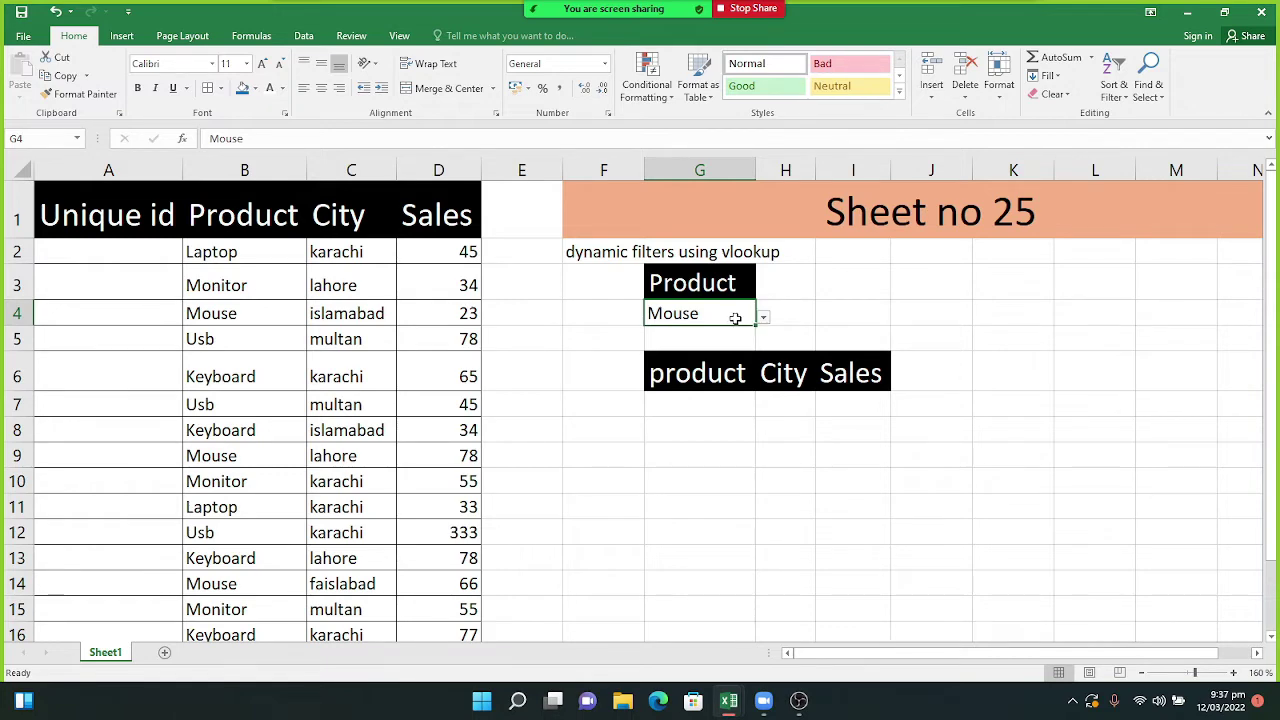
{"action": "left_click", "coordinate": [303, 36]}
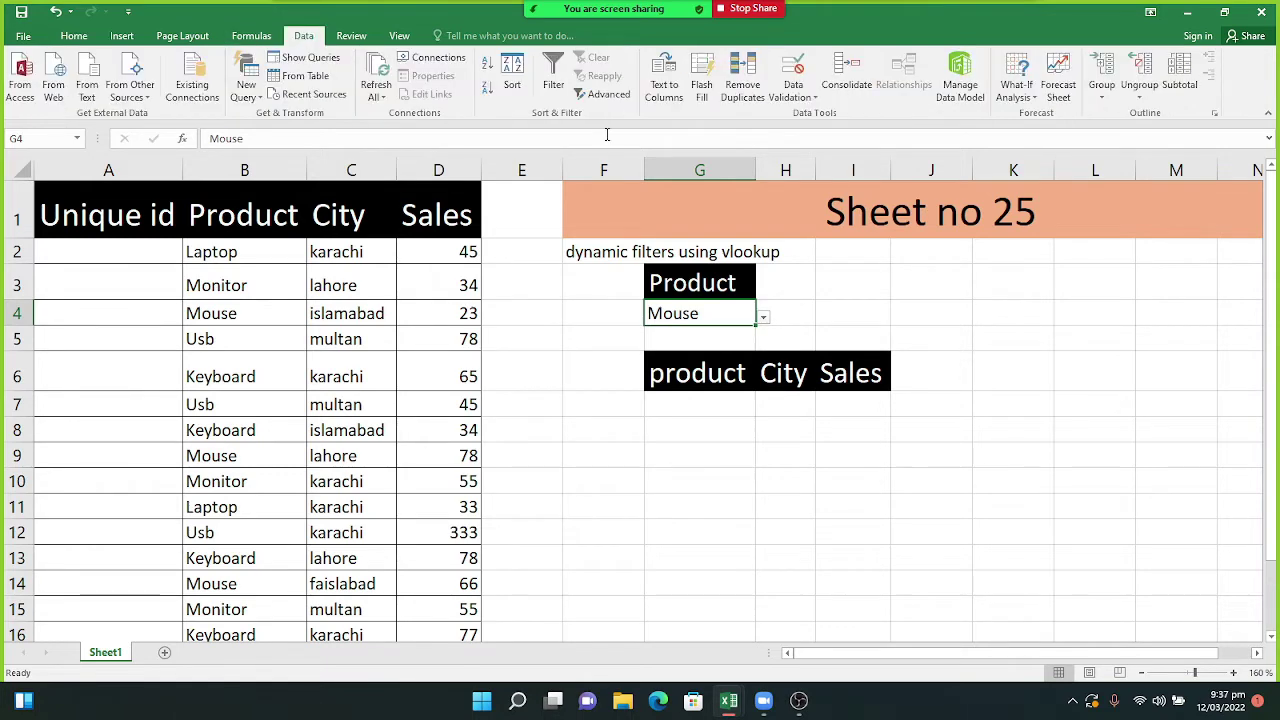
{"action": "left_click", "coordinate": [801, 100]}
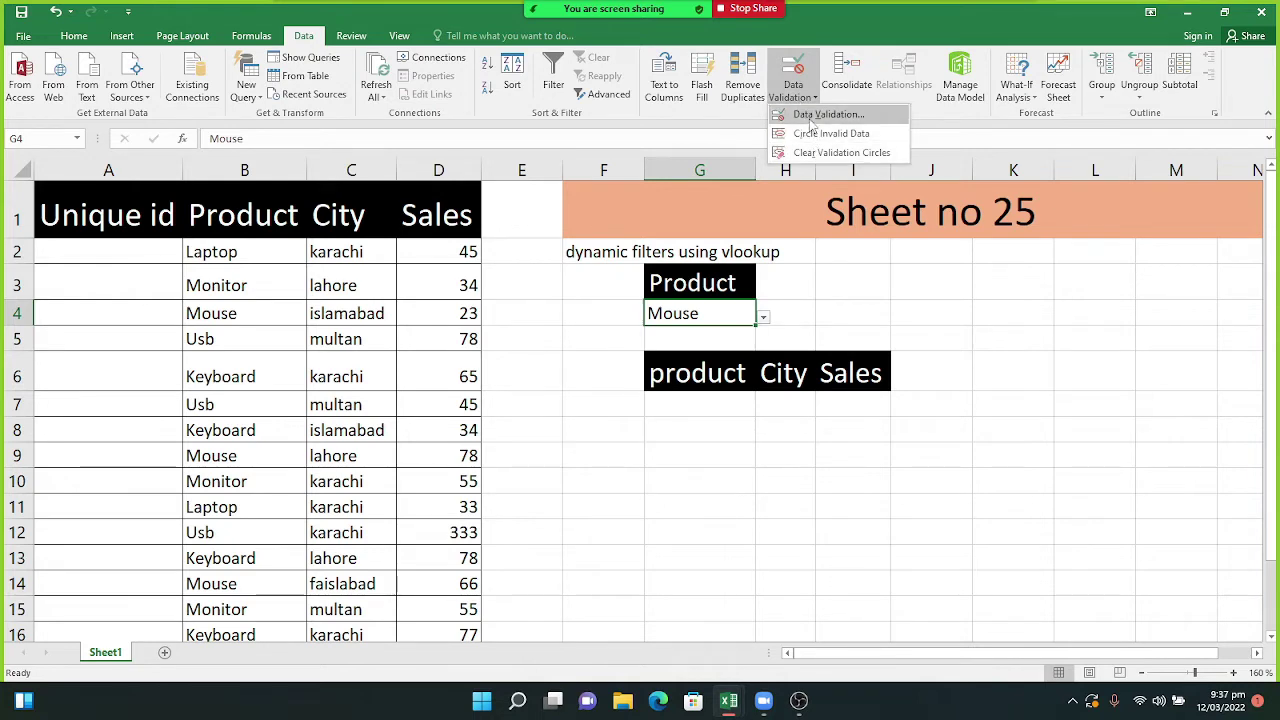
{"action": "left_click", "coordinate": [811, 117]}
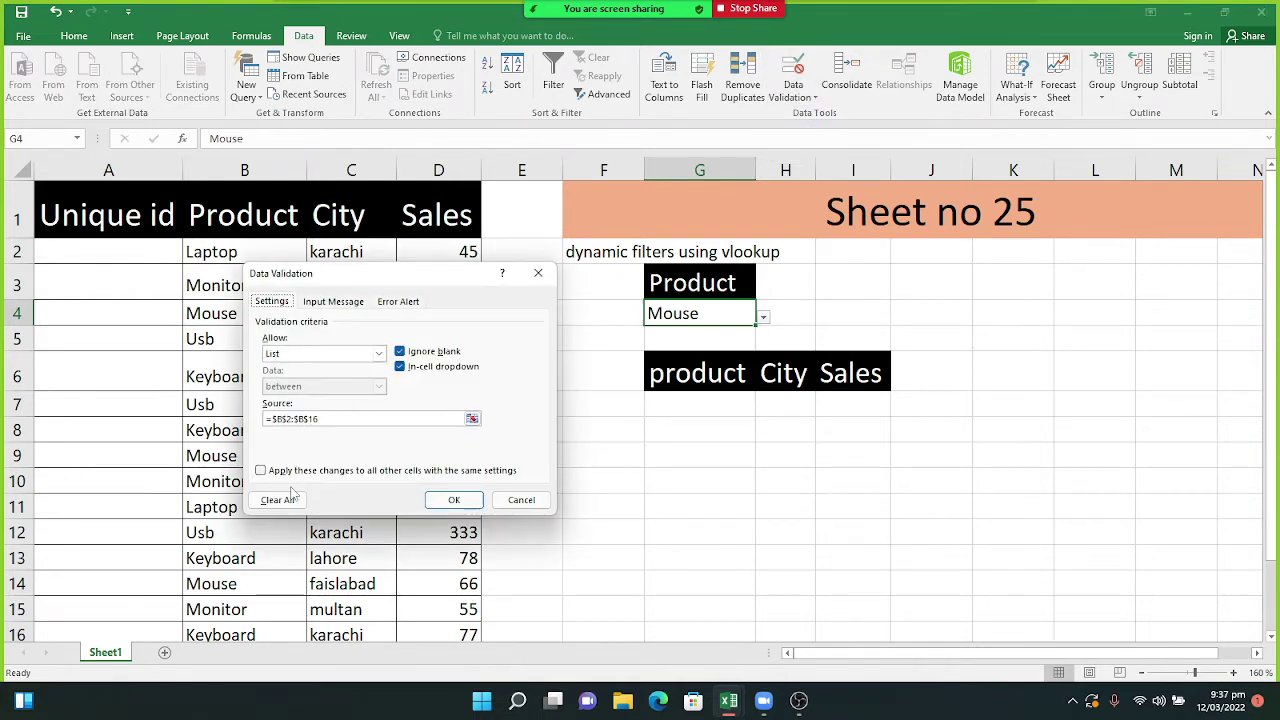
{"action": "left_click", "coordinate": [280, 499]}
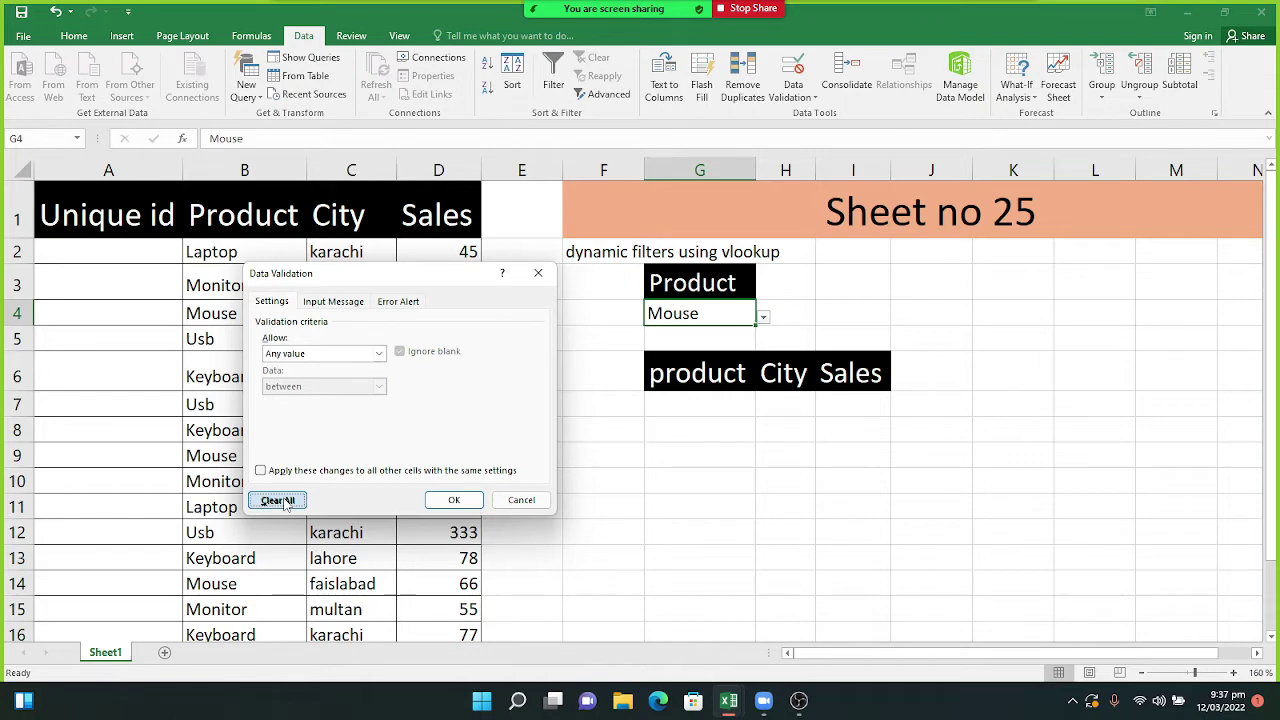
{"action": "left_click", "coordinate": [449, 500]}
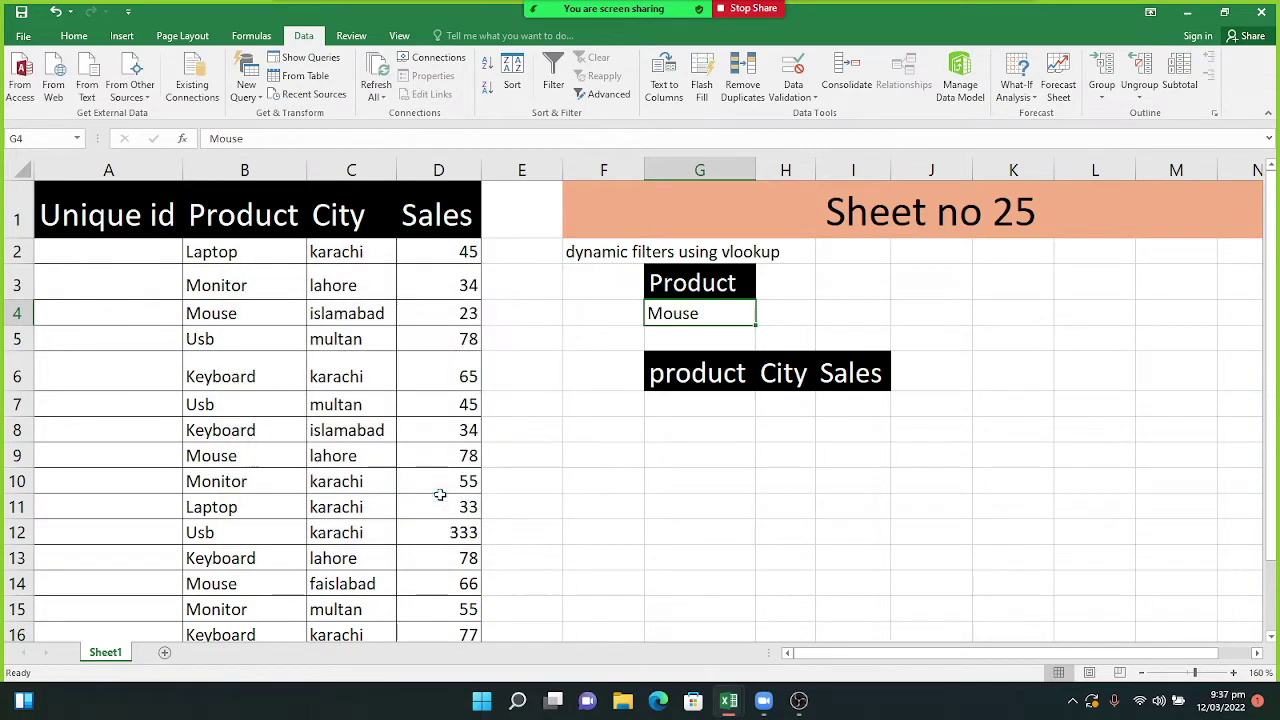
{"action": "right_click", "coordinate": [678, 314]}
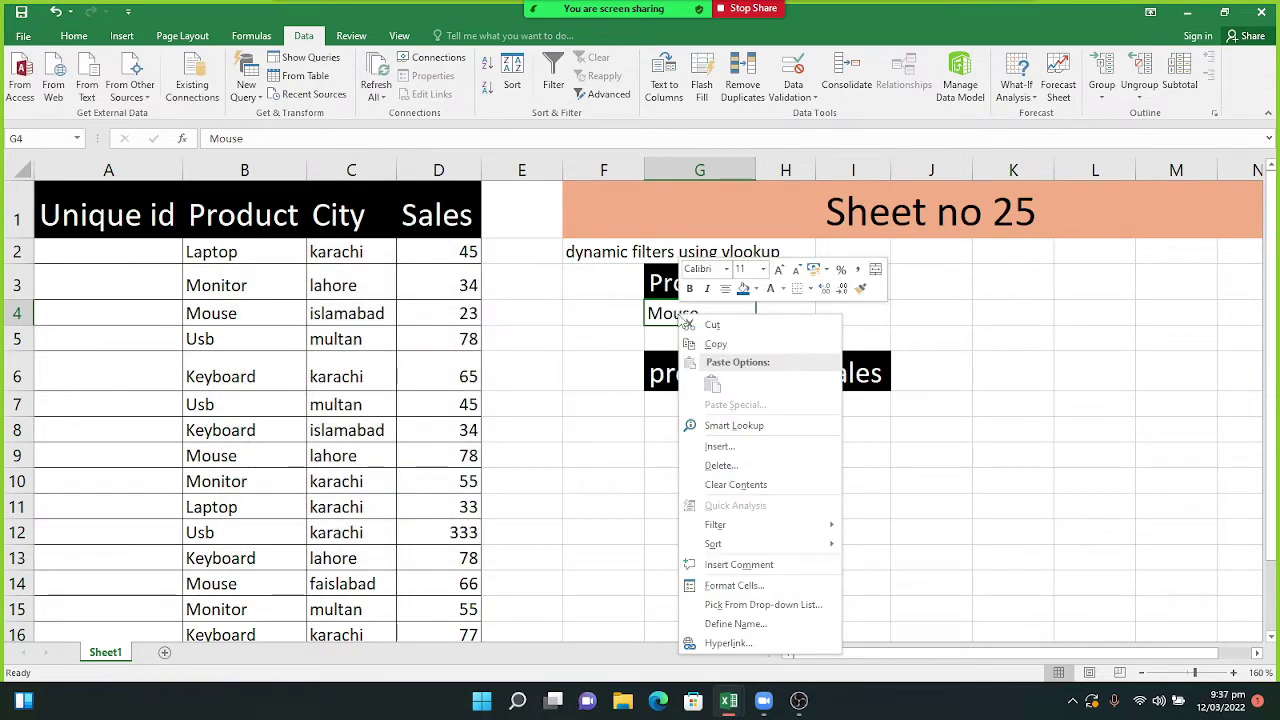
{"action": "left_click", "coordinate": [707, 486]}
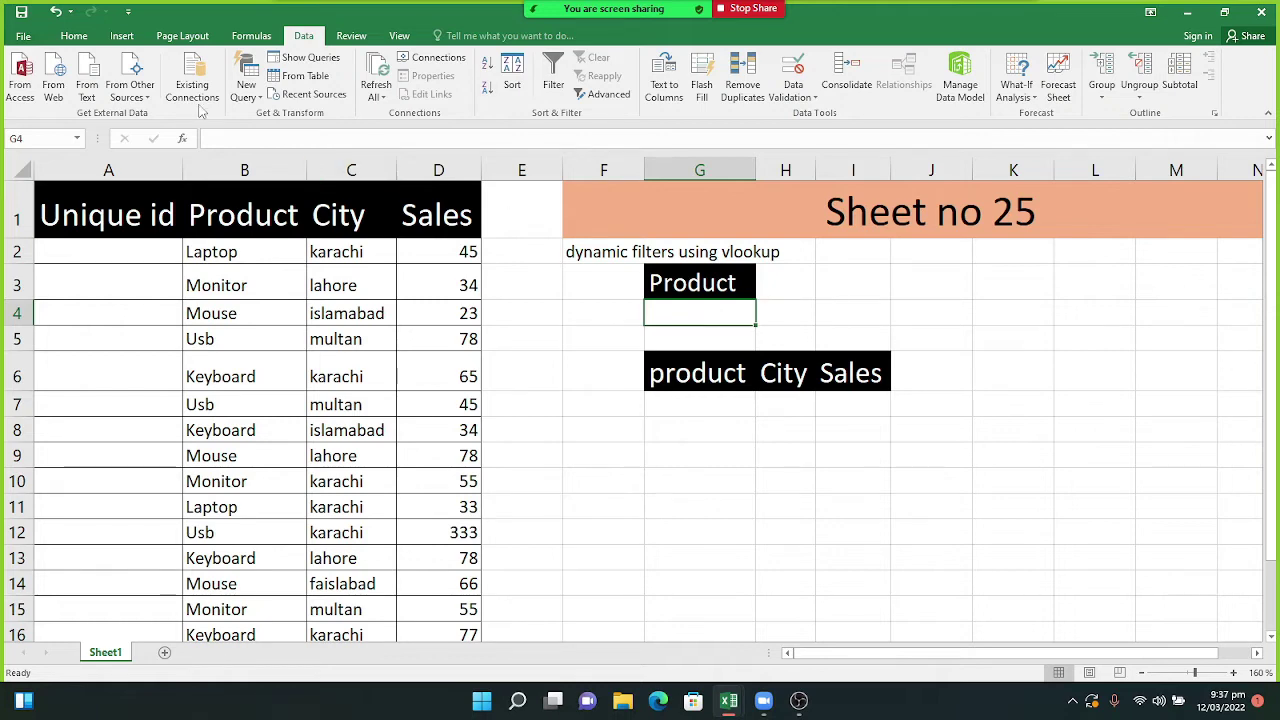
Add a List data validation to G4 with the source =$B$2:$B$16.
{"action": "left_click", "coordinate": [792, 98]}
{"action": "left_click", "coordinate": [798, 118]}
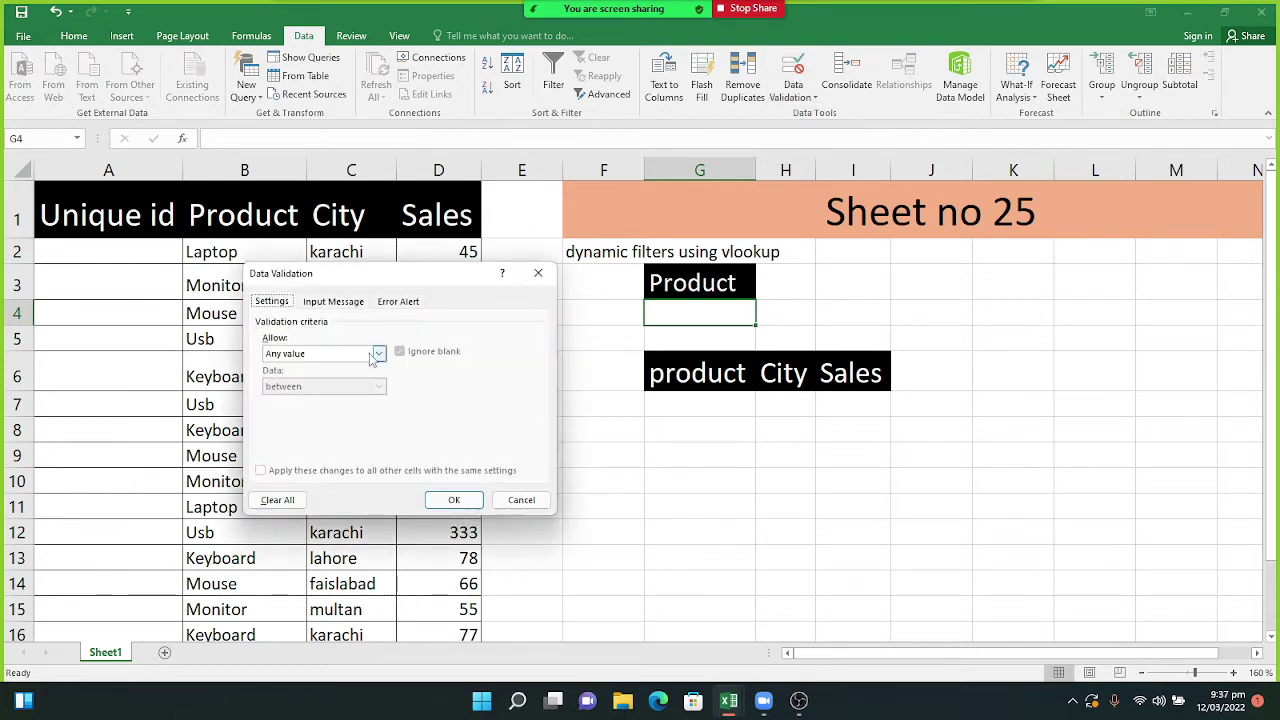
{"action": "left_click", "coordinate": [380, 354]}
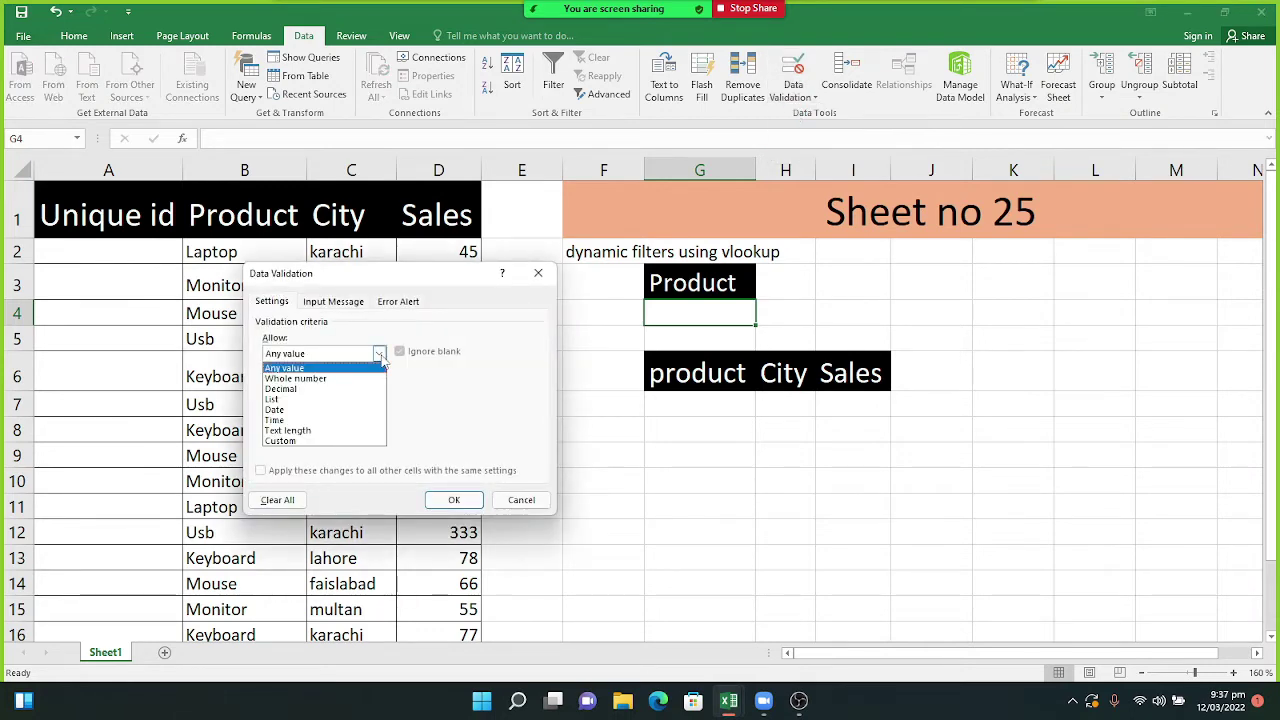
{"action": "left_click", "coordinate": [333, 400]}
{"action": "left_click", "coordinate": [330, 418]}
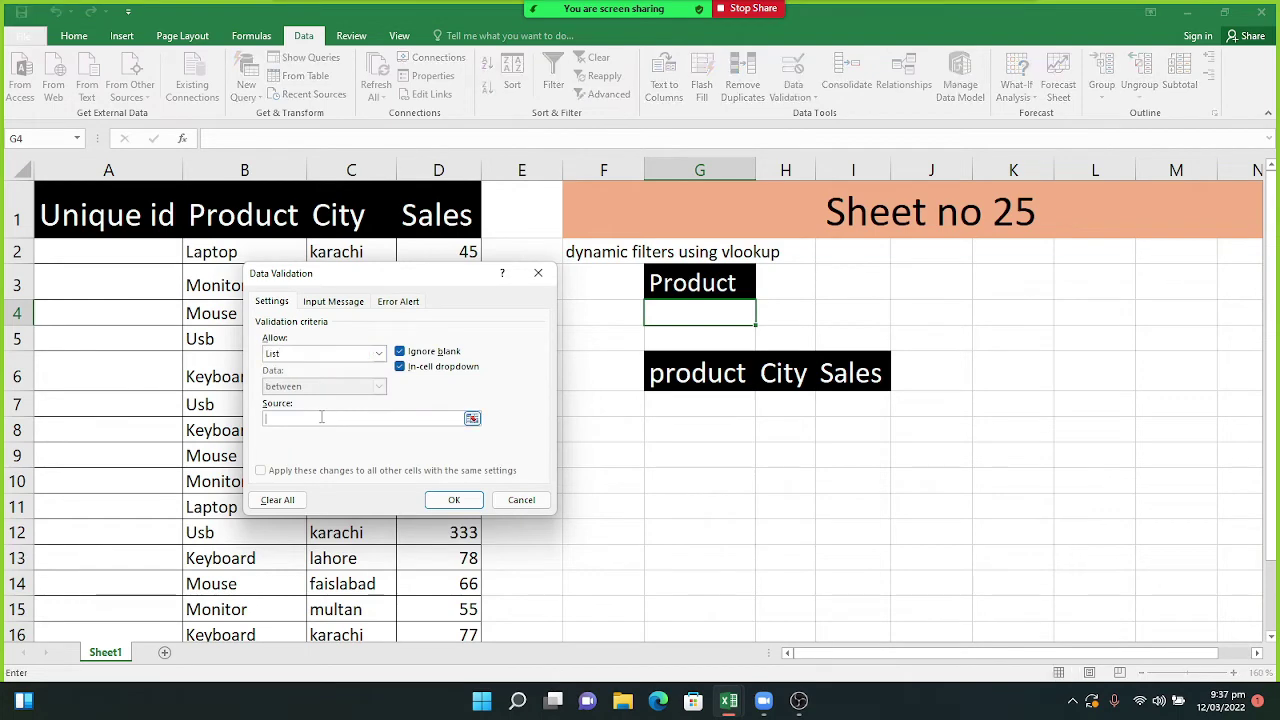
{"action": "left_click_drag", "start_coordinate": [220, 255], "coordinate": [234, 578]}
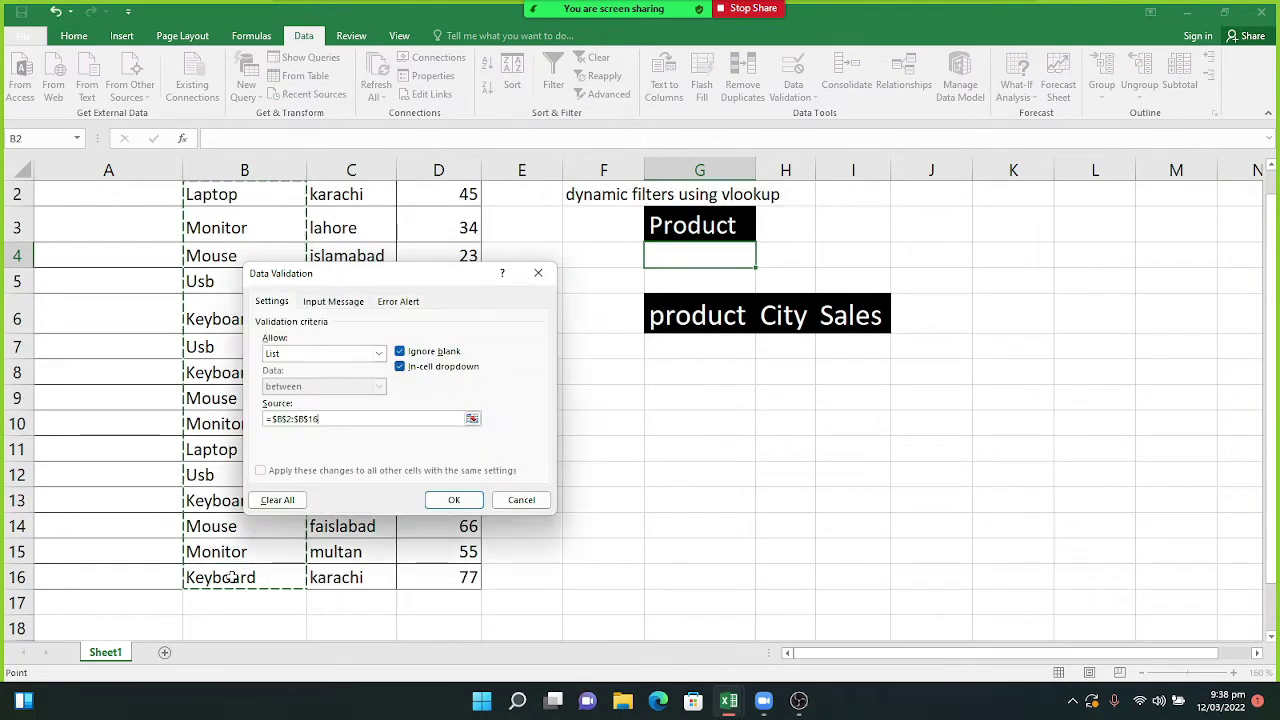
{"action": "left_click", "coordinate": [452, 499]}
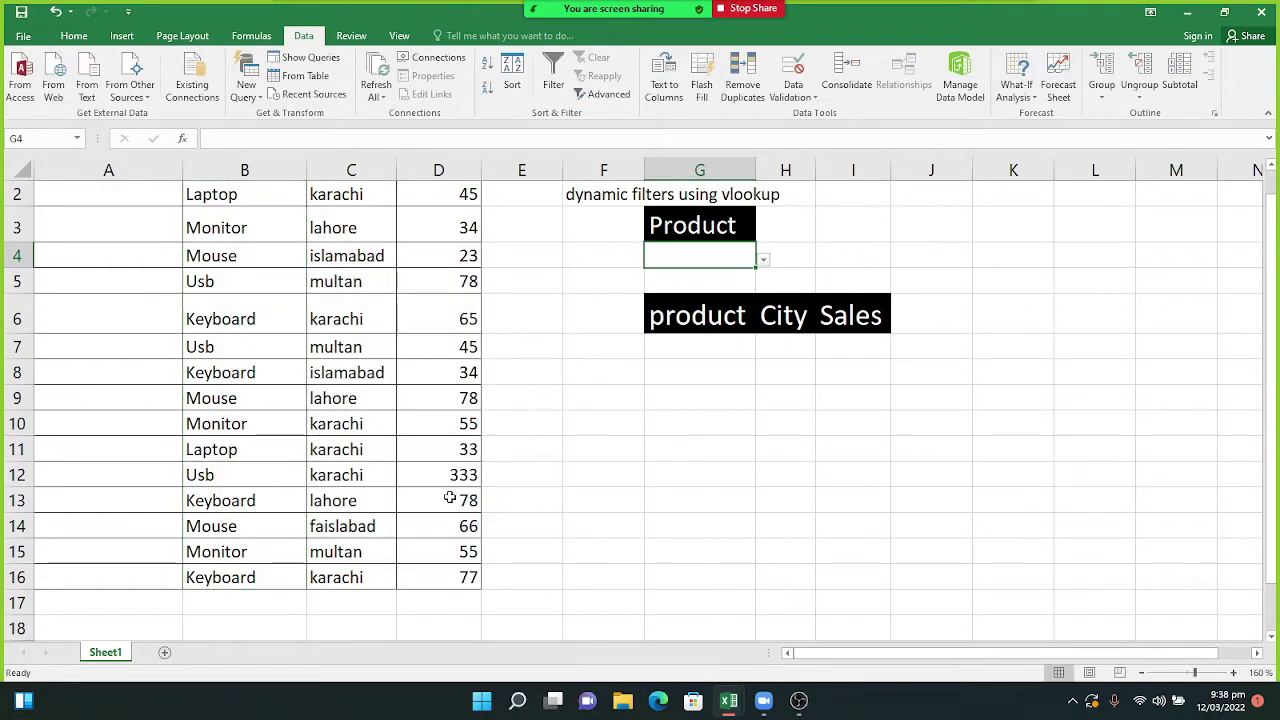
Try the product drop-down in G4 with Keyboard and set the selection to Mouse.
{"action": "left_click", "coordinate": [763, 260]}
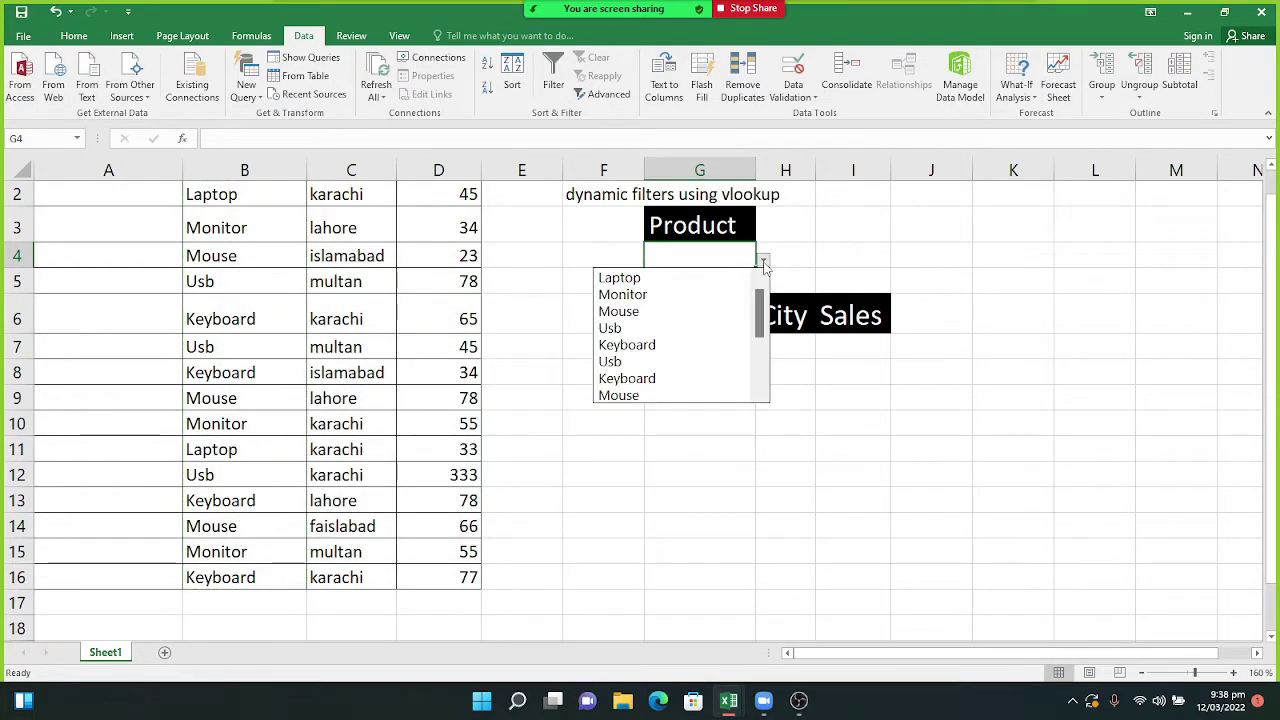
{"action": "left_click", "coordinate": [647, 376]}
{"action": "left_click", "coordinate": [763, 259]}
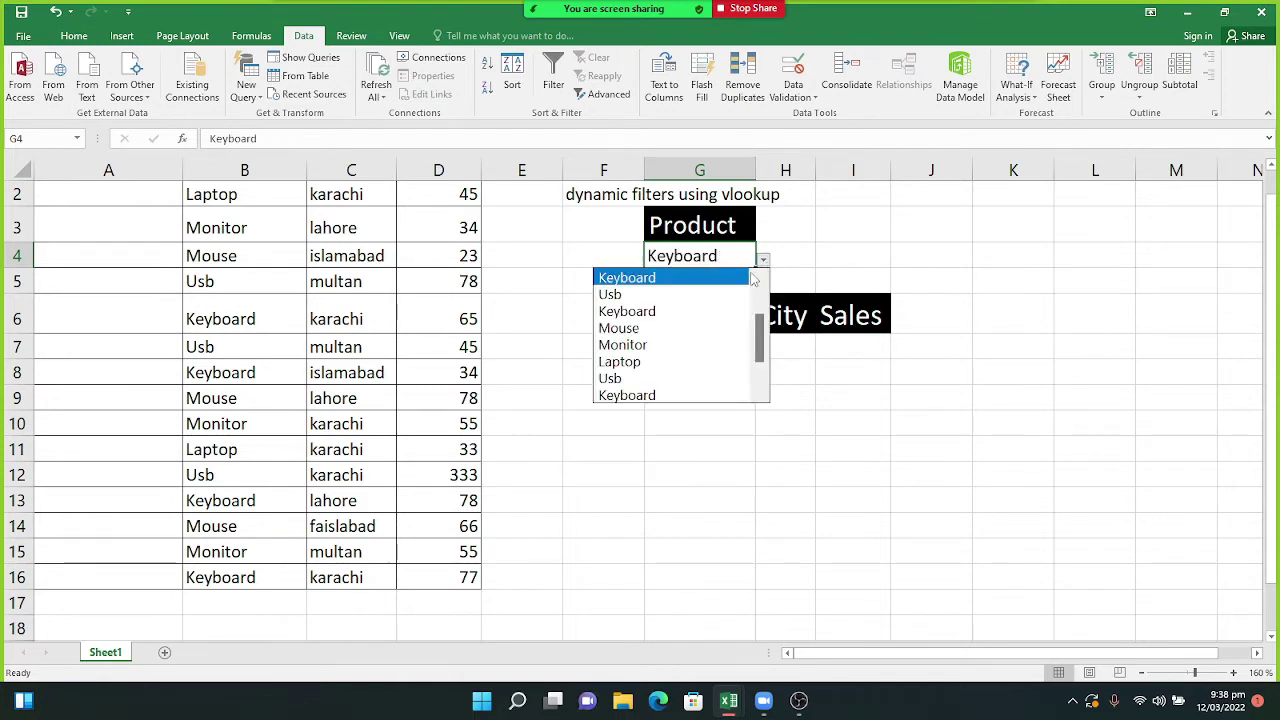
{"action": "left_click", "coordinate": [691, 325]}
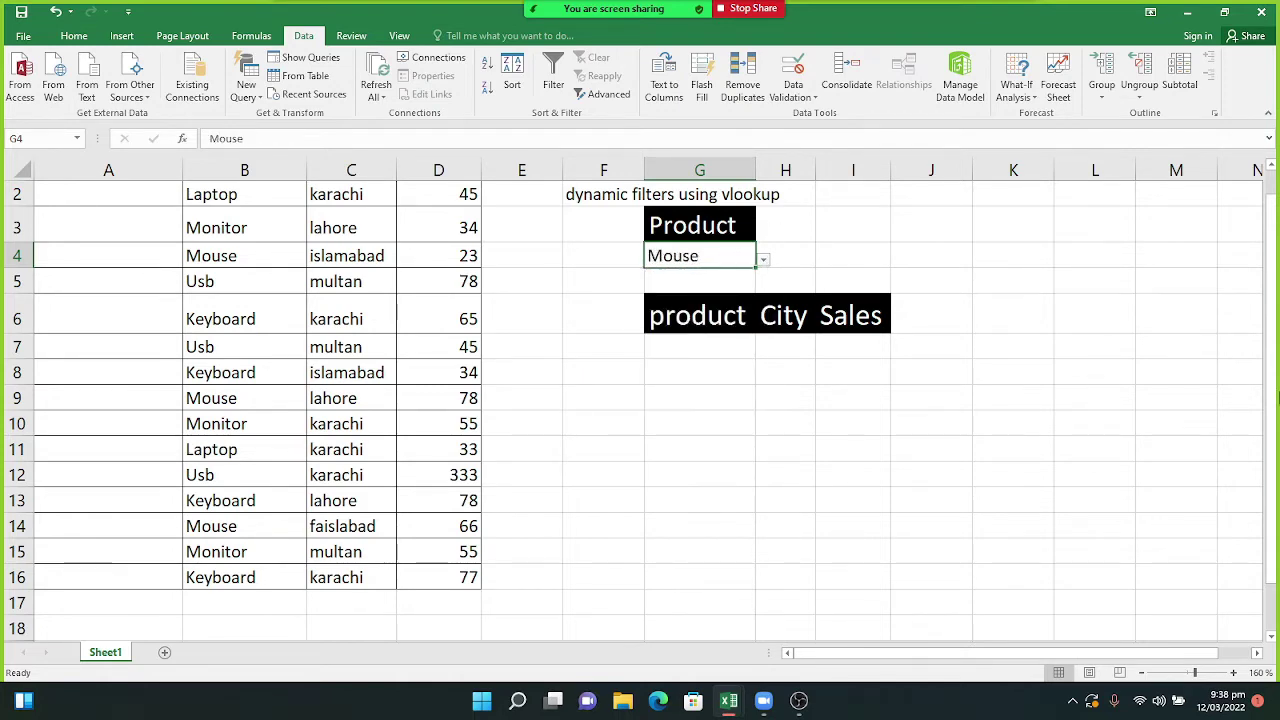
{"action": "left_click_drag", "start_coordinate": [1272, 370], "coordinate": [1277, 342]}
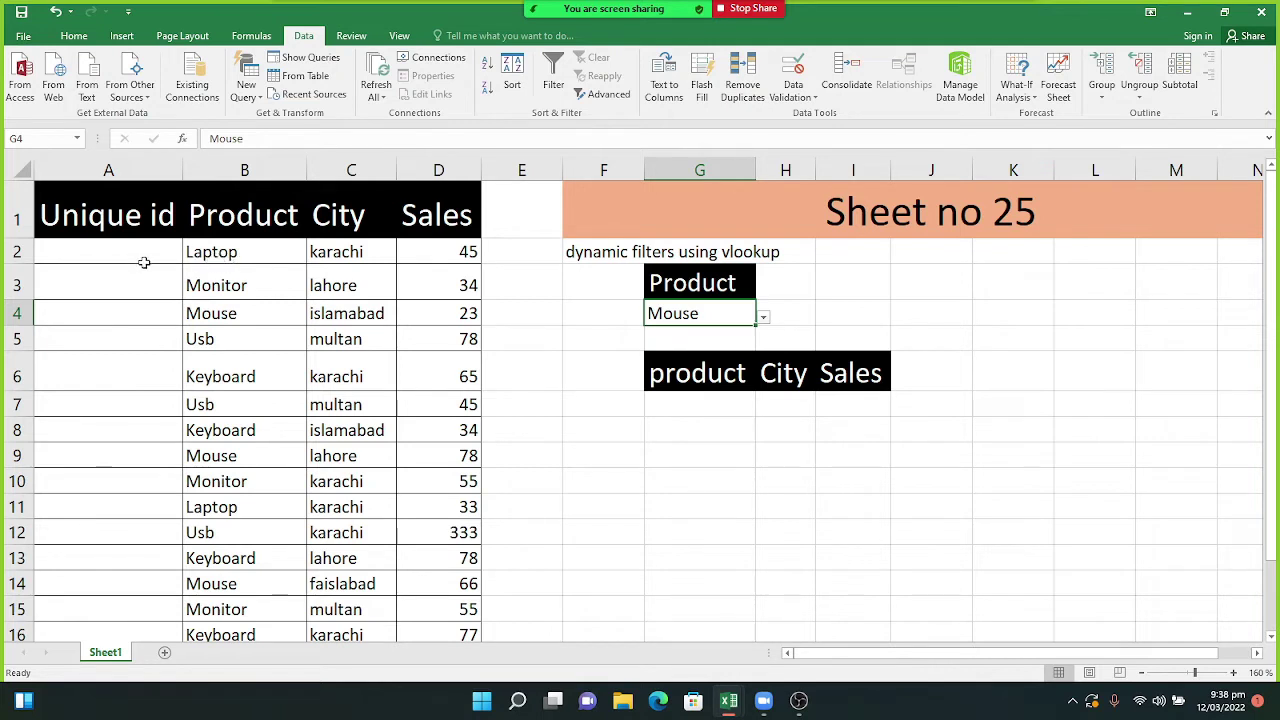
{"action": "mouse_move", "coordinate": [143, 258]}
{"action": "left_mouse_down"}
{"action": "mouse_move", "coordinate": [137, 317]}
{"action": "mouse_move", "coordinate": [137, 286]}
{"action": "mouse_move", "coordinate": [141, 302]}
{"action": "left_mouse_up"}
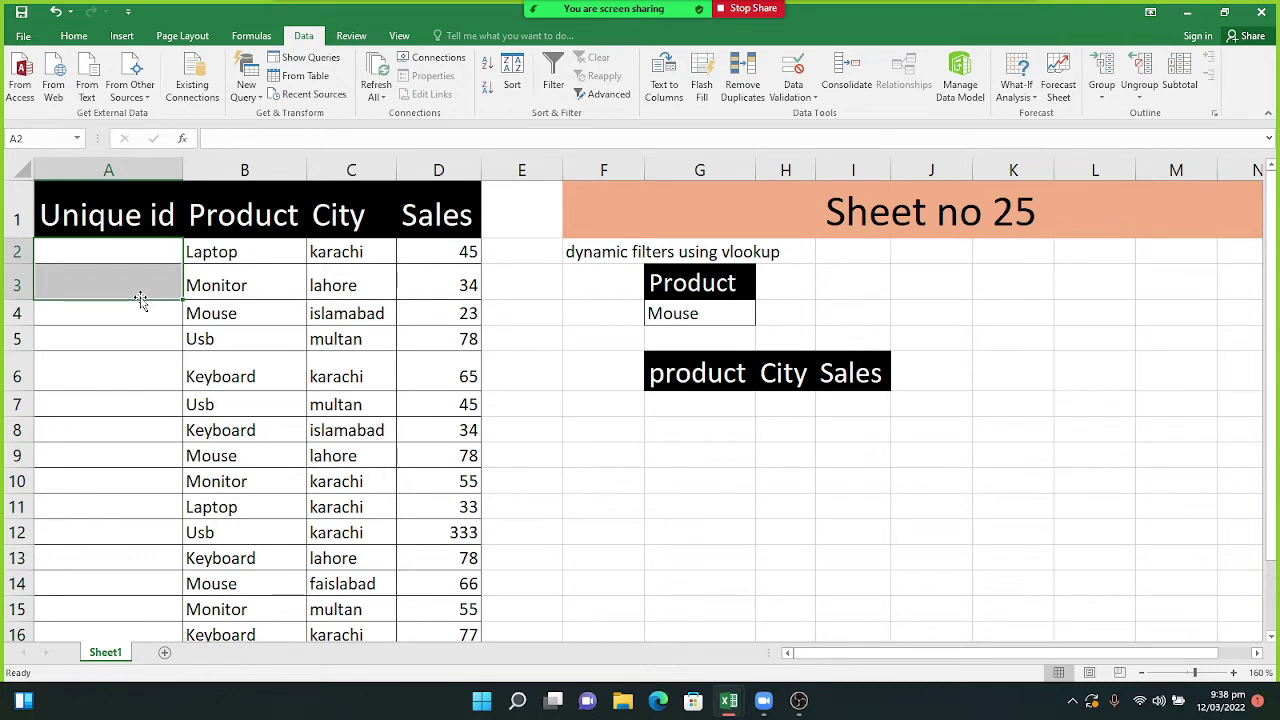
{"action": "left_click", "coordinate": [131, 268]}
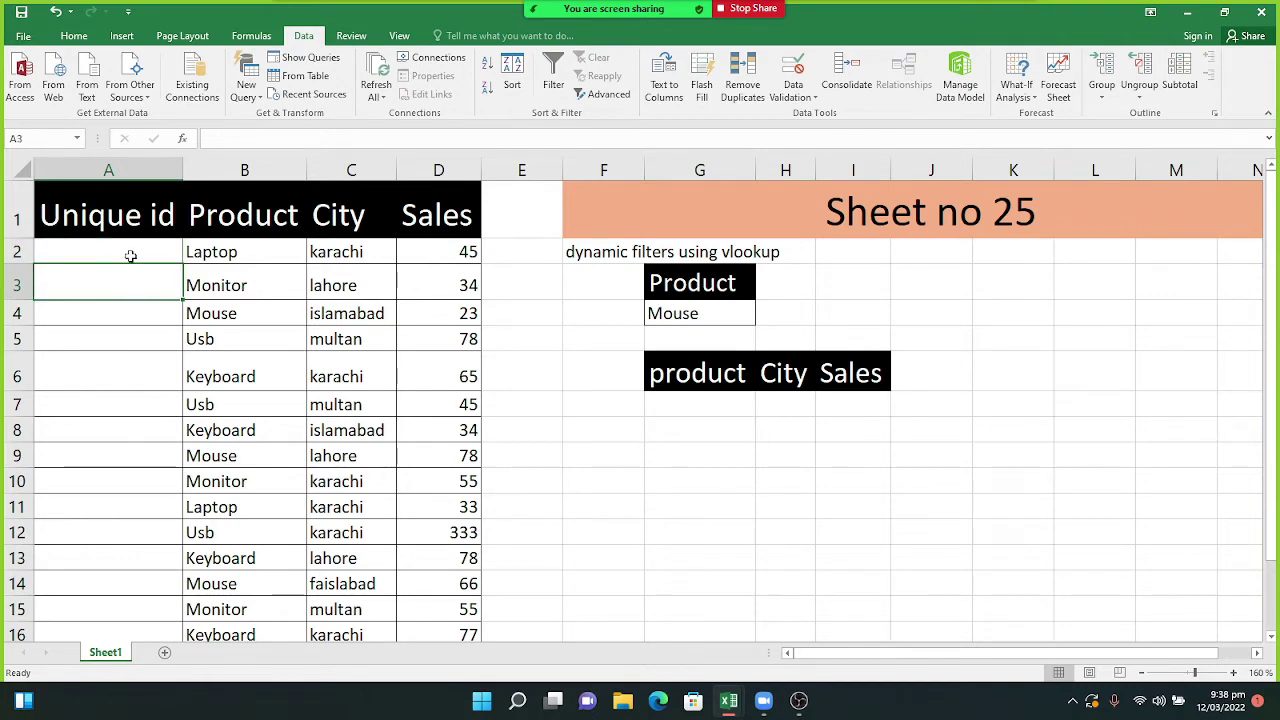
{"action": "left_click", "coordinate": [130, 256]}
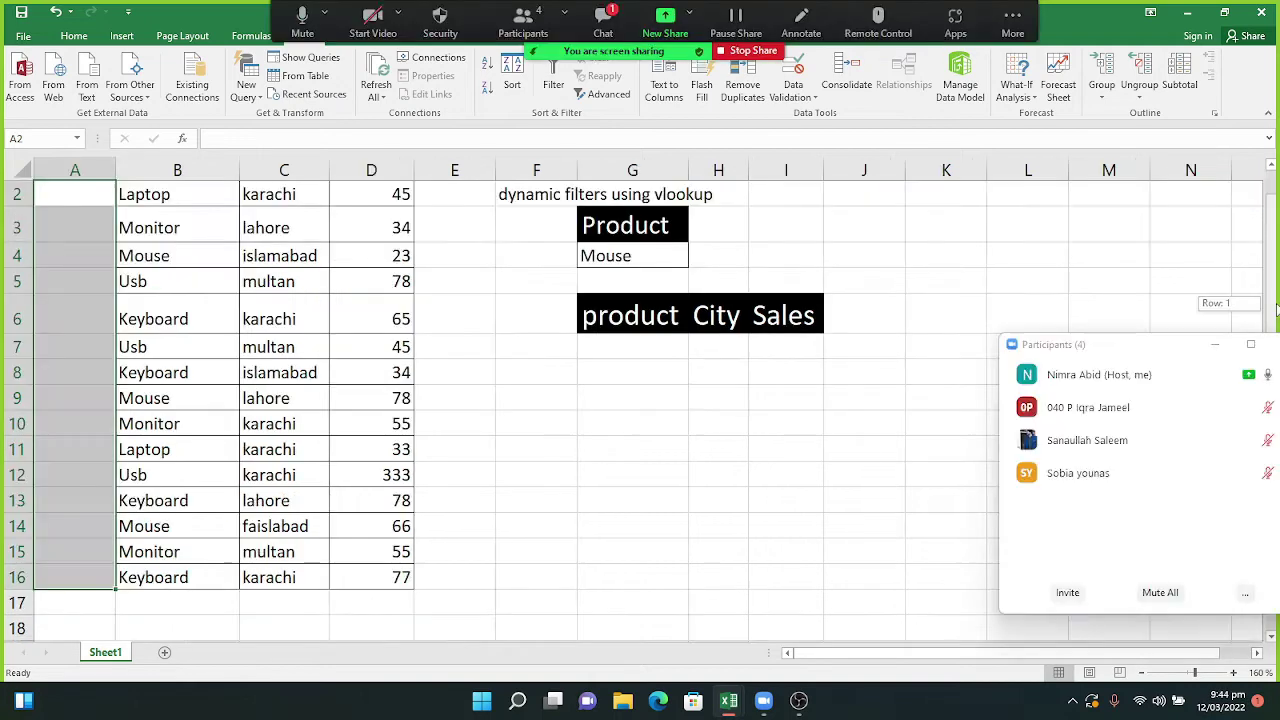
Start a COUNTIF formula in cell A2 under unique id, with B2:B2 as its range.
{"action": "scroll", "coordinate": [295, 331], "scroll_direction": "up", "scroll_amount": 1}
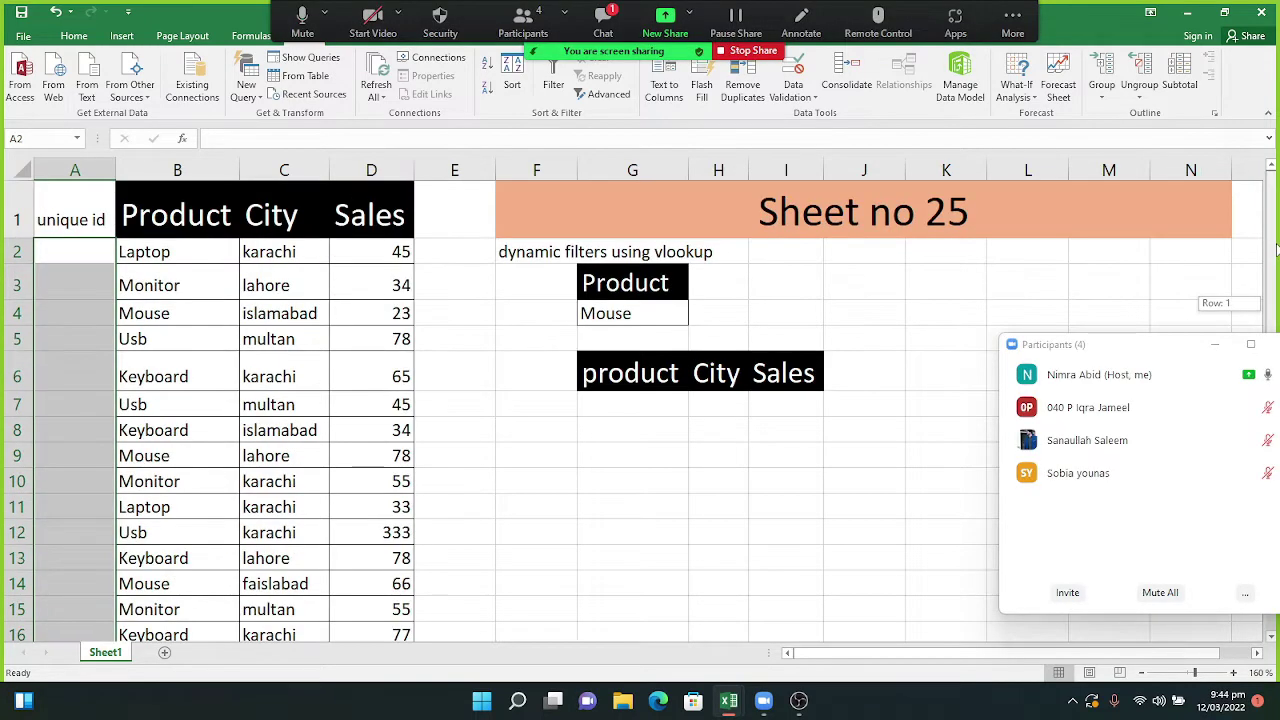
{"action": "left_click", "coordinate": [90, 258]}
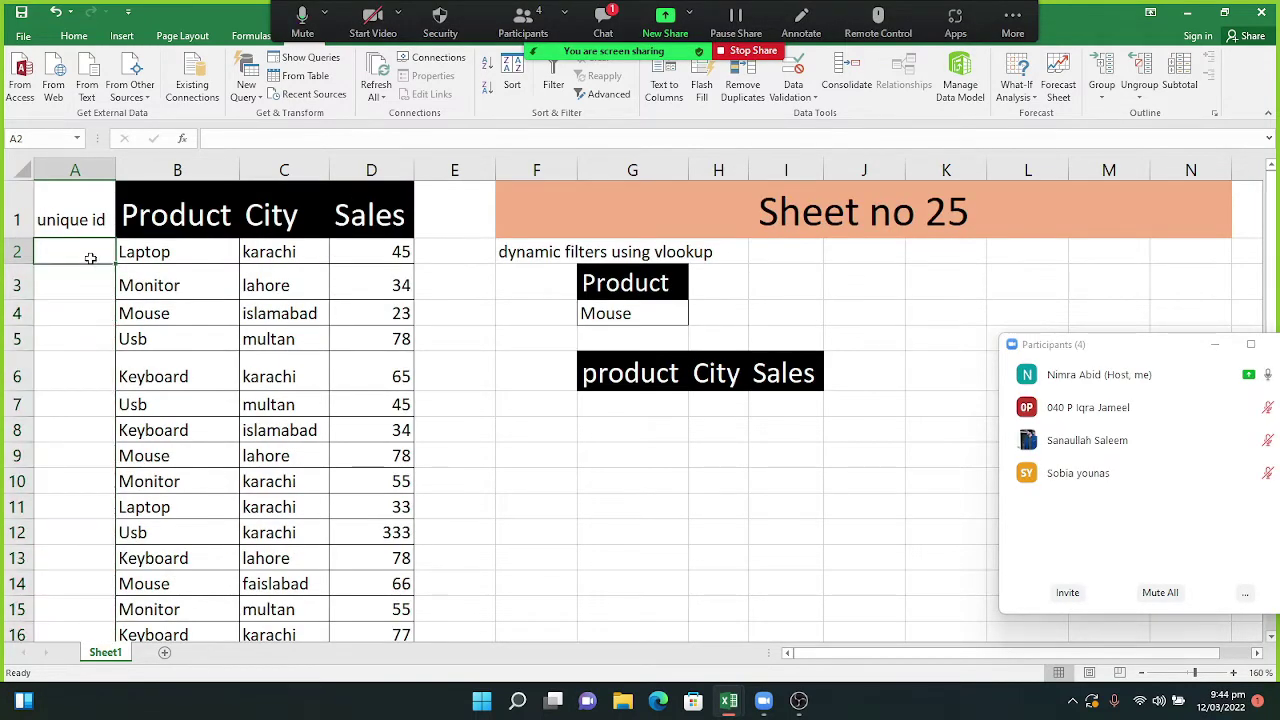
{"action": "type", "text": "="}
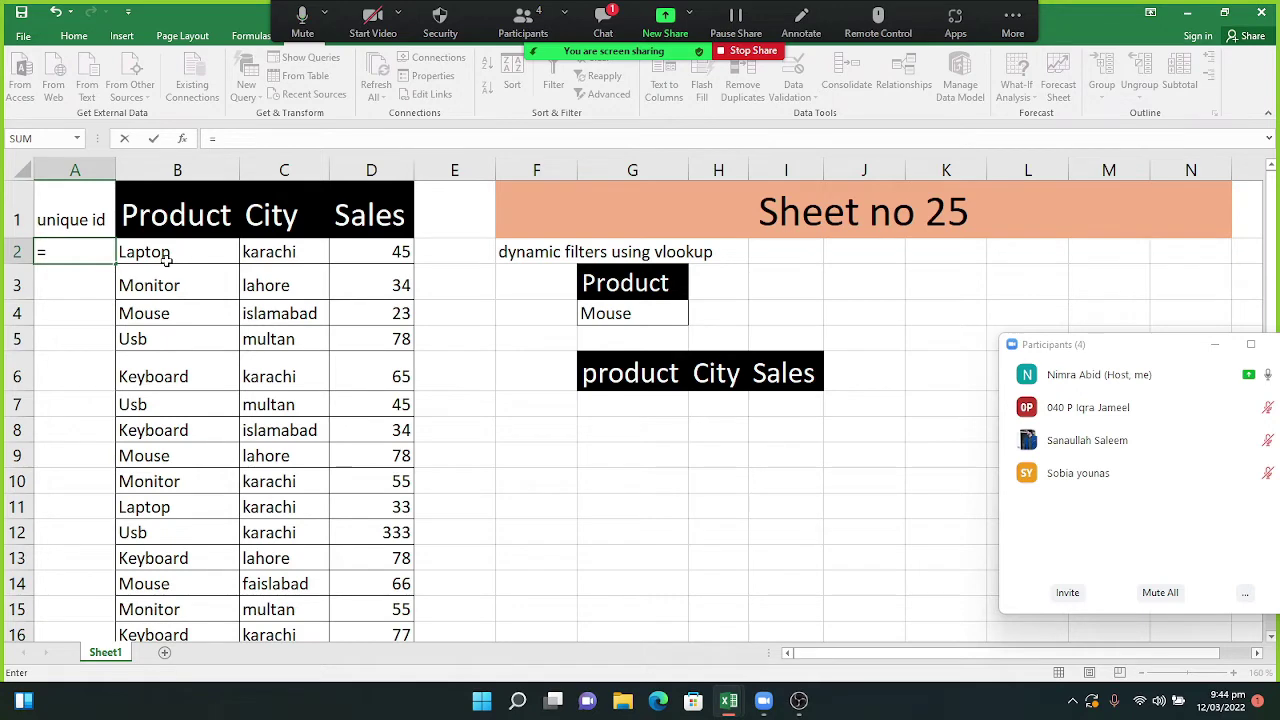
{"action": "type", "text": "COUNTIF"}
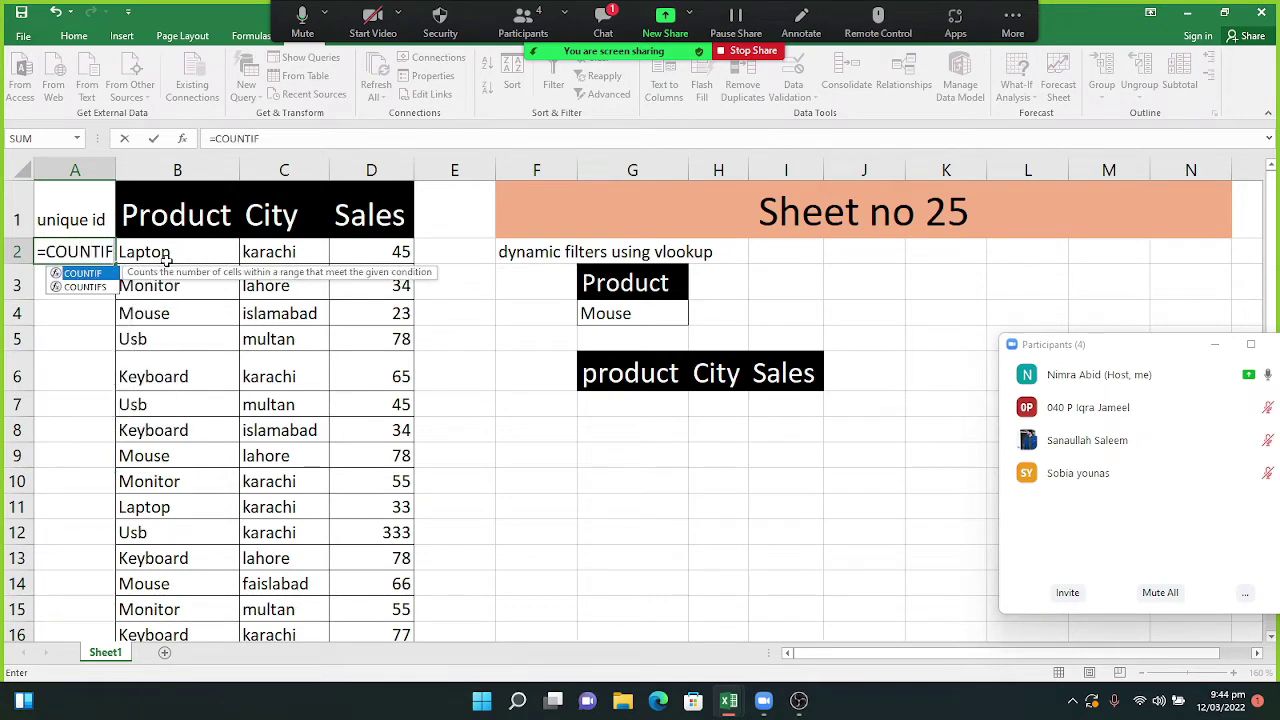
{"action": "type", "text": "("}
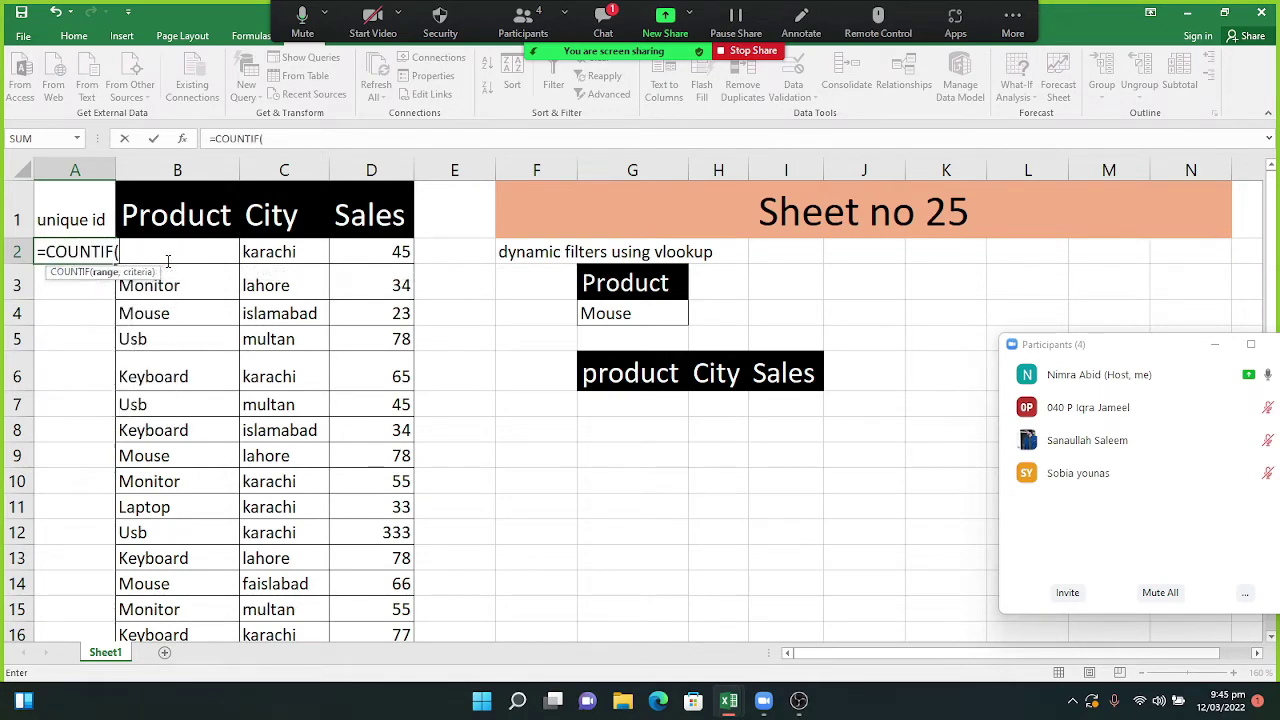
{"action": "type", "text": "B2"}
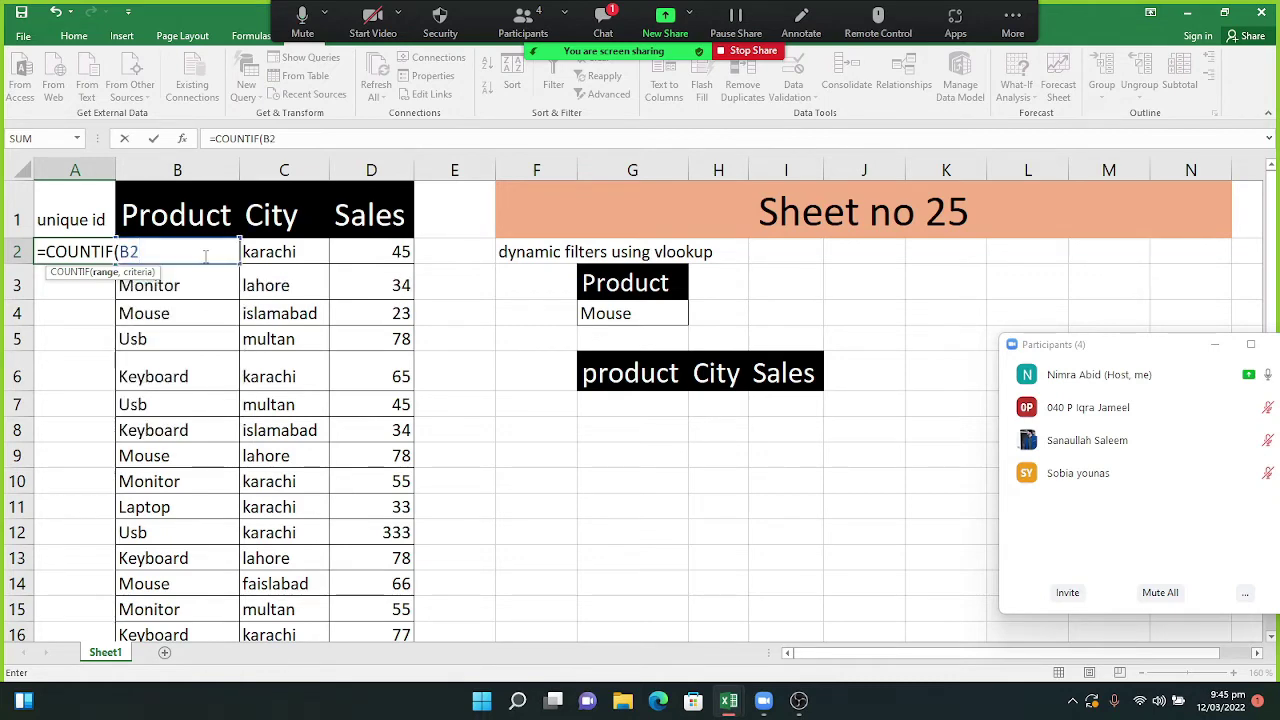
{"action": "type", "text": ":BS"}
{"action": "key", "text": "BackSpace"}
{"action": "type", "text": "2,"}
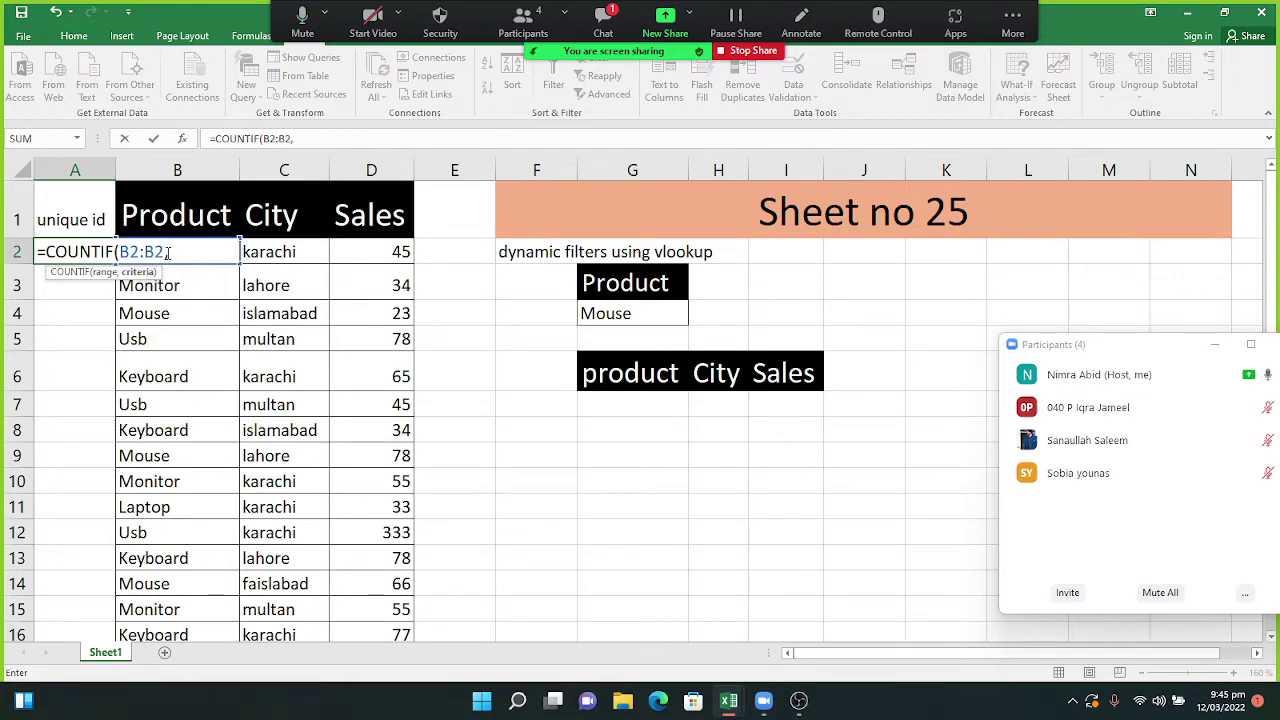
Make the range's first reference absolute as $B$2 and complete the A2 formula with criteria B2.
{"action": "left_click_drag", "start_coordinate": [141, 251], "coordinate": [119, 251]}
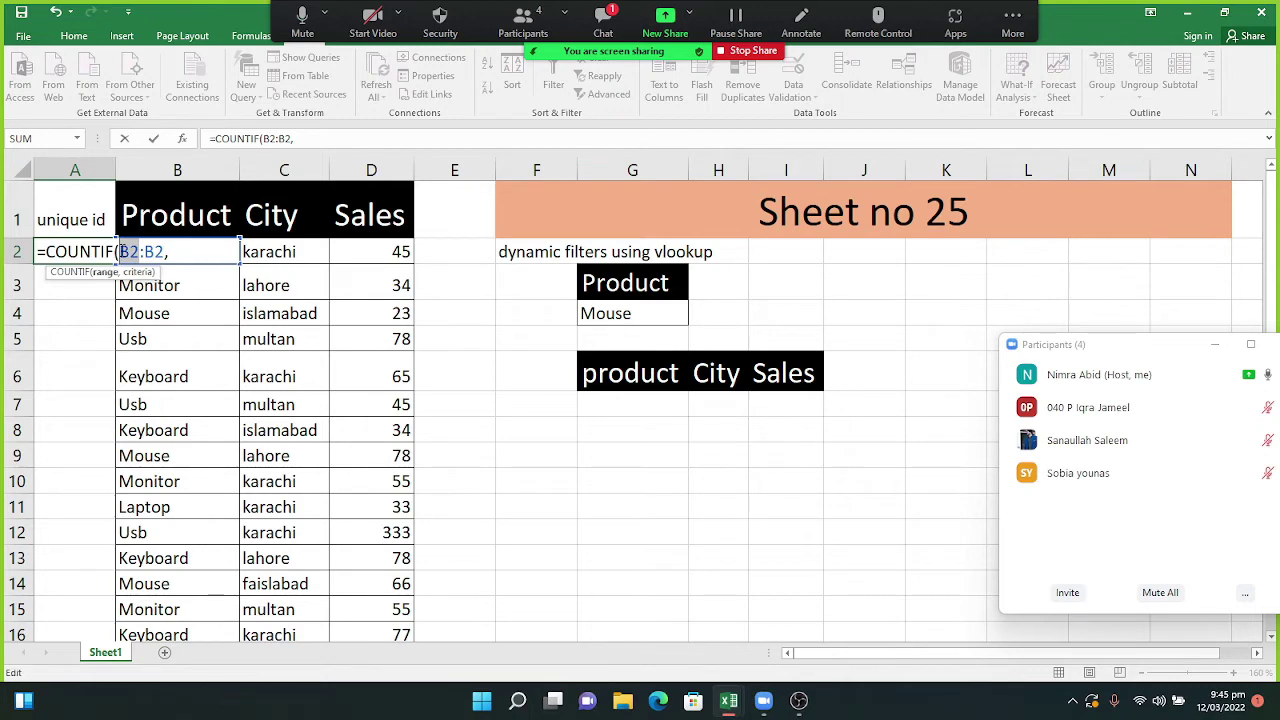
{"action": "key", "text": "F4"}
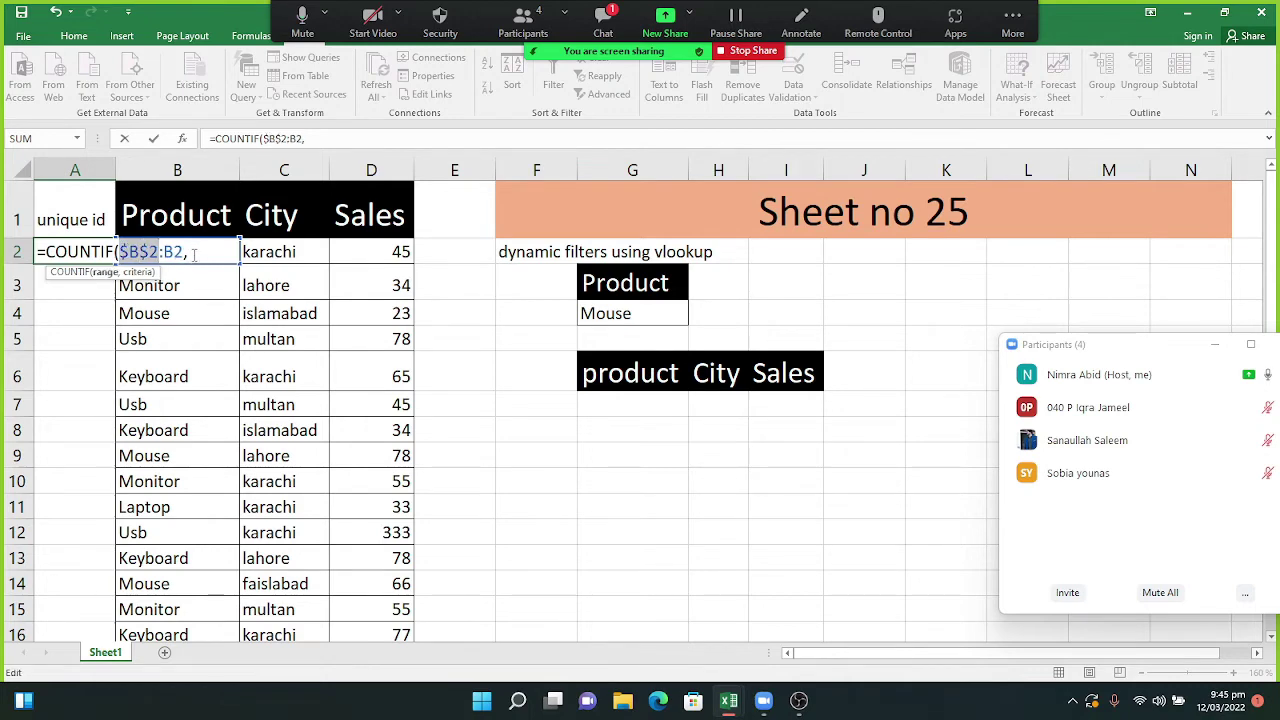
{"action": "left_click", "coordinate": [195, 254]}
{"action": "type", "text": "B2"}
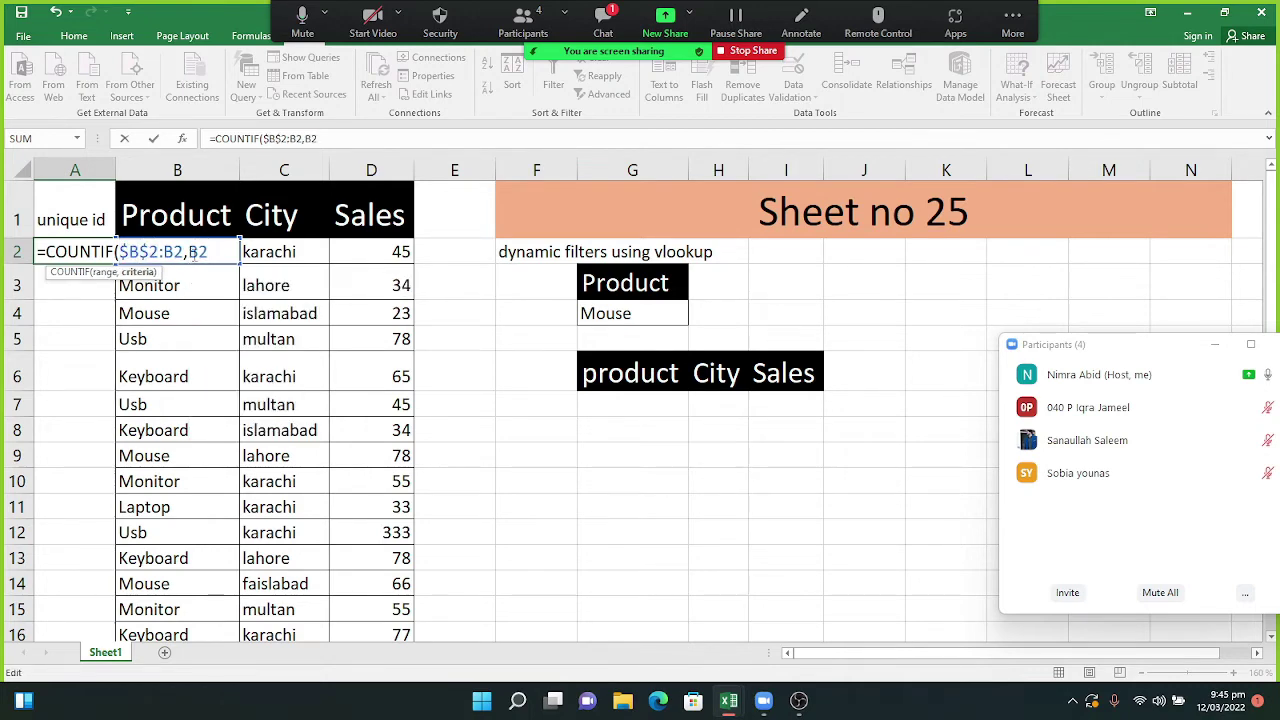
{"action": "type", "text": ")"}
{"action": "key", "text": "Return"}
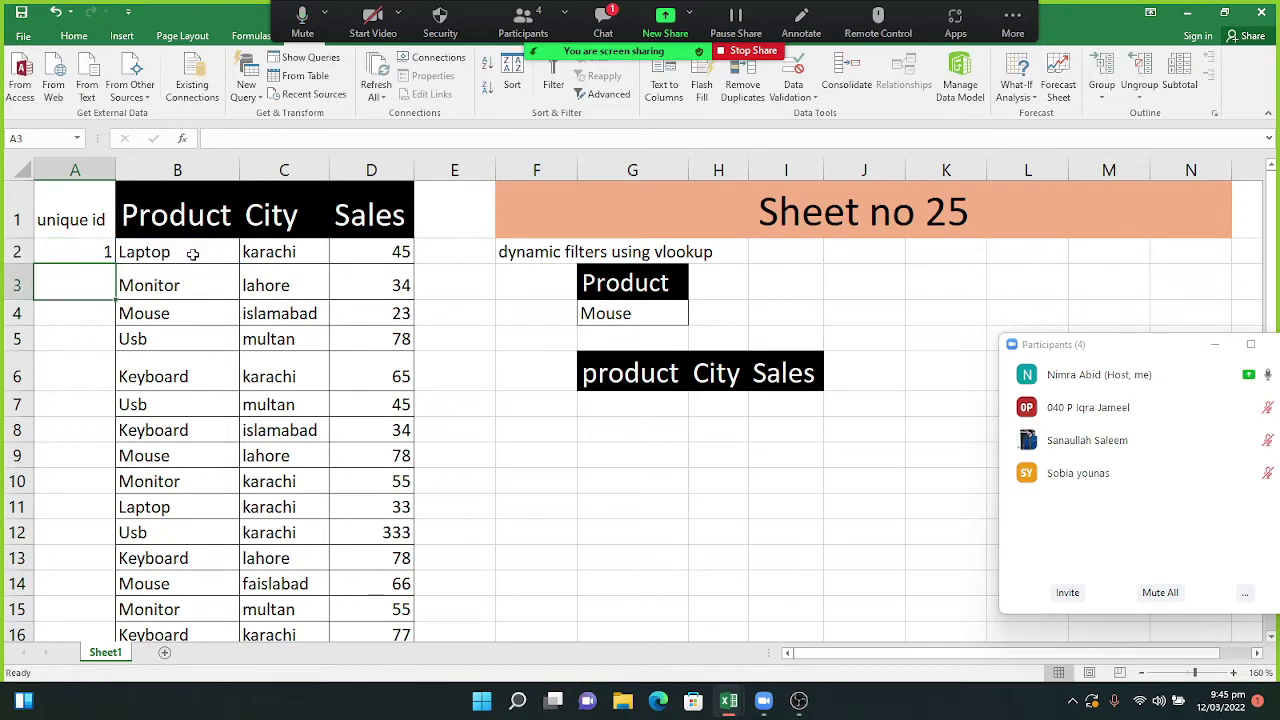
Fill the COUNTIF formula from A2 down to A16 and minimize the meeting's participants window.
{"action": "left_click", "coordinate": [100, 252]}
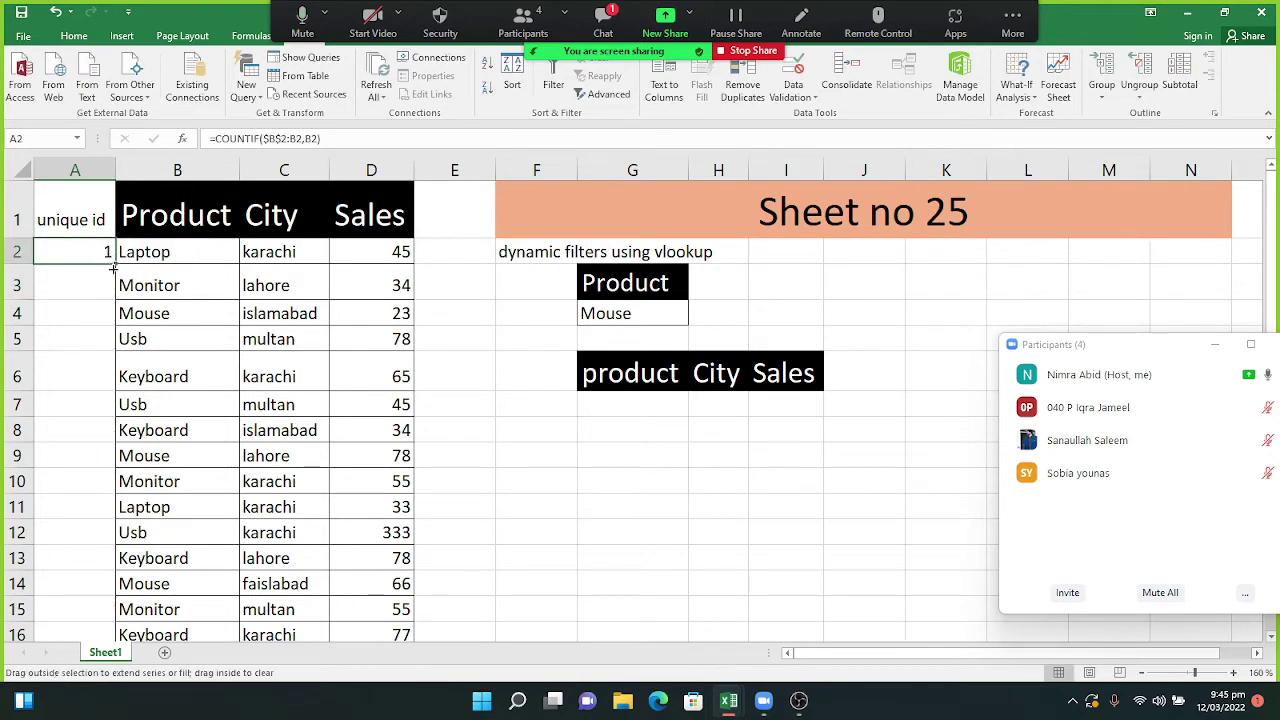
{"action": "left_click_drag", "start_coordinate": [113, 268], "coordinate": [110, 432]}
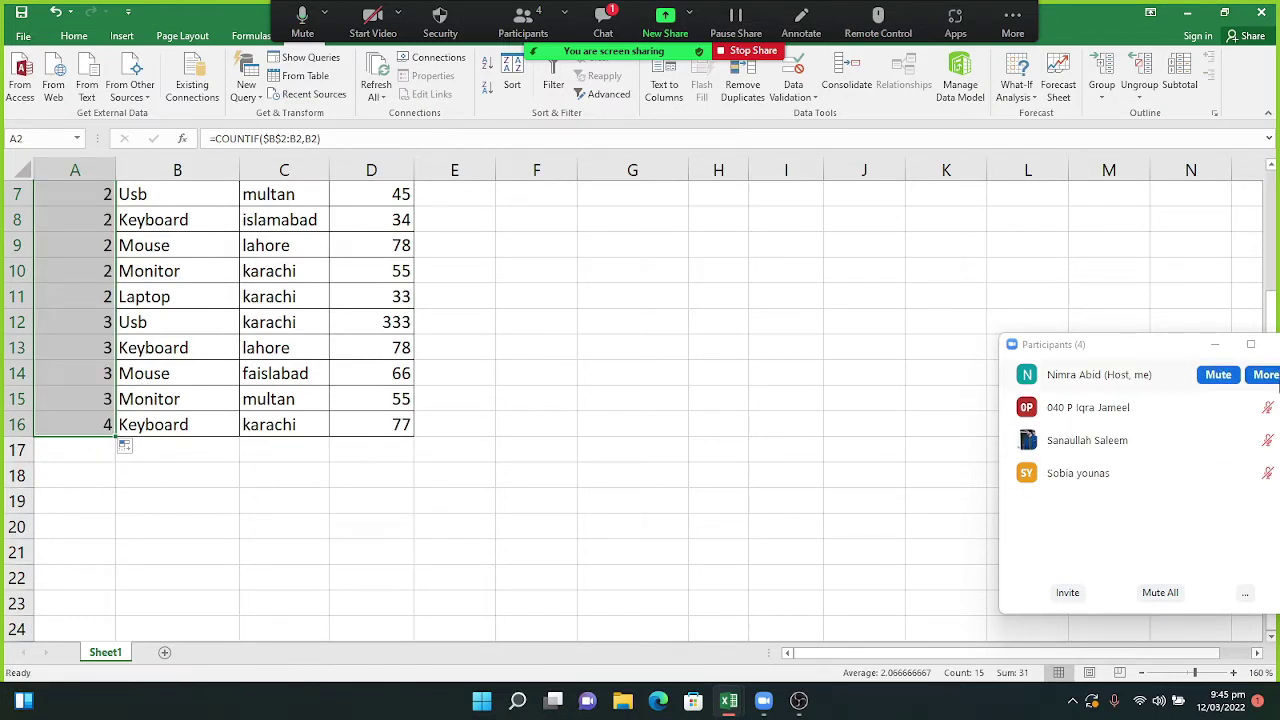
{"action": "left_click", "coordinate": [1217, 346]}
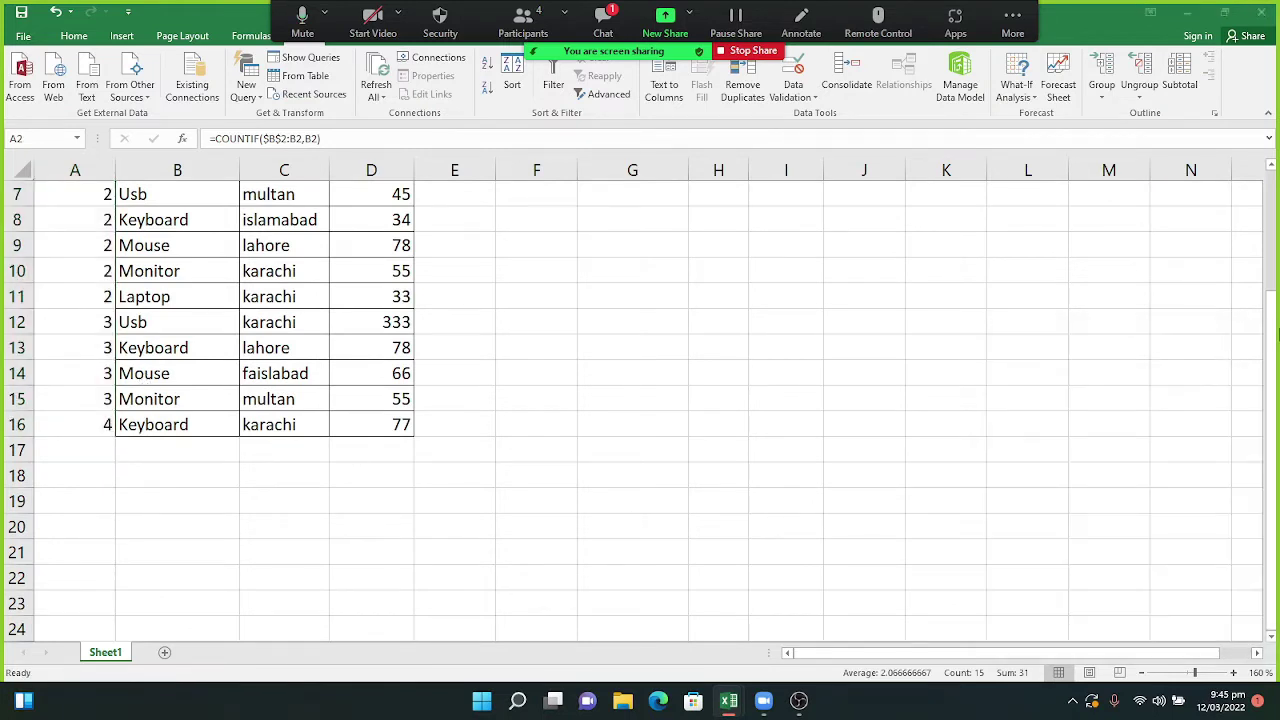
{"action": "left_click", "coordinate": [1274, 340]}
{"action": "left_click_drag", "start_coordinate": [1274, 338], "coordinate": [1268, 210]}
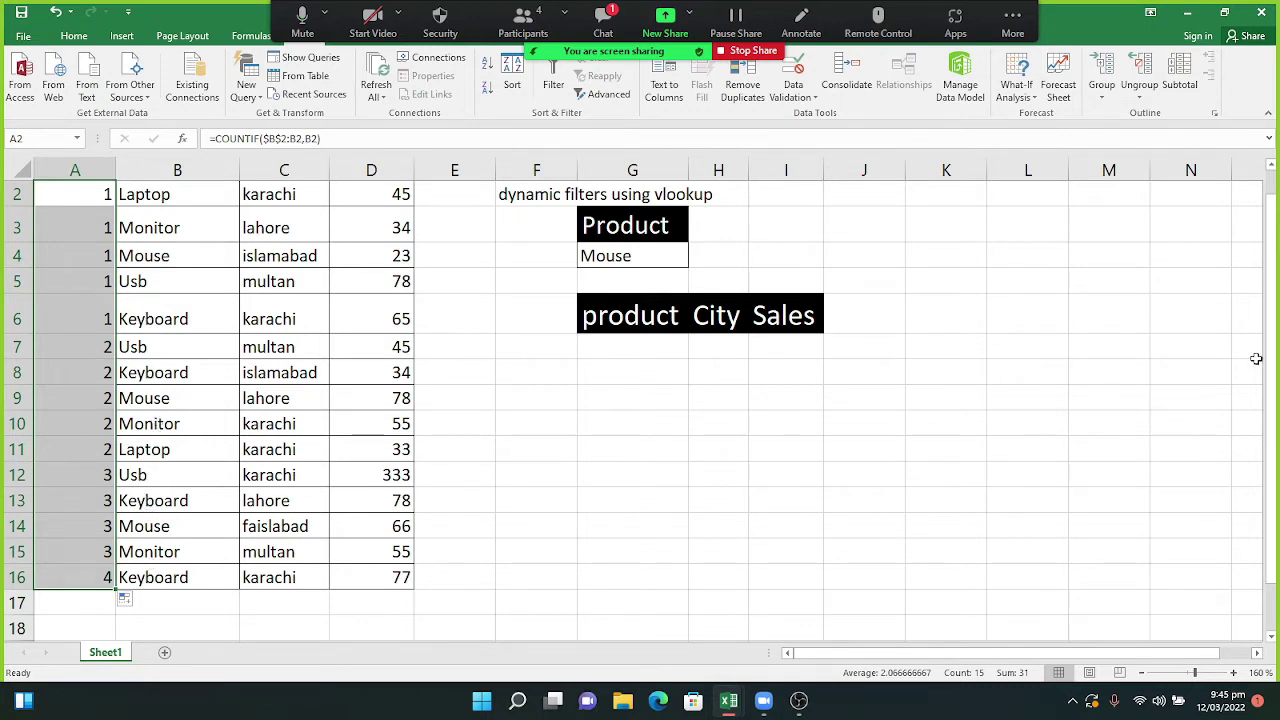
{"action": "left_click_drag", "start_coordinate": [1268, 370], "coordinate": [1268, 320]}
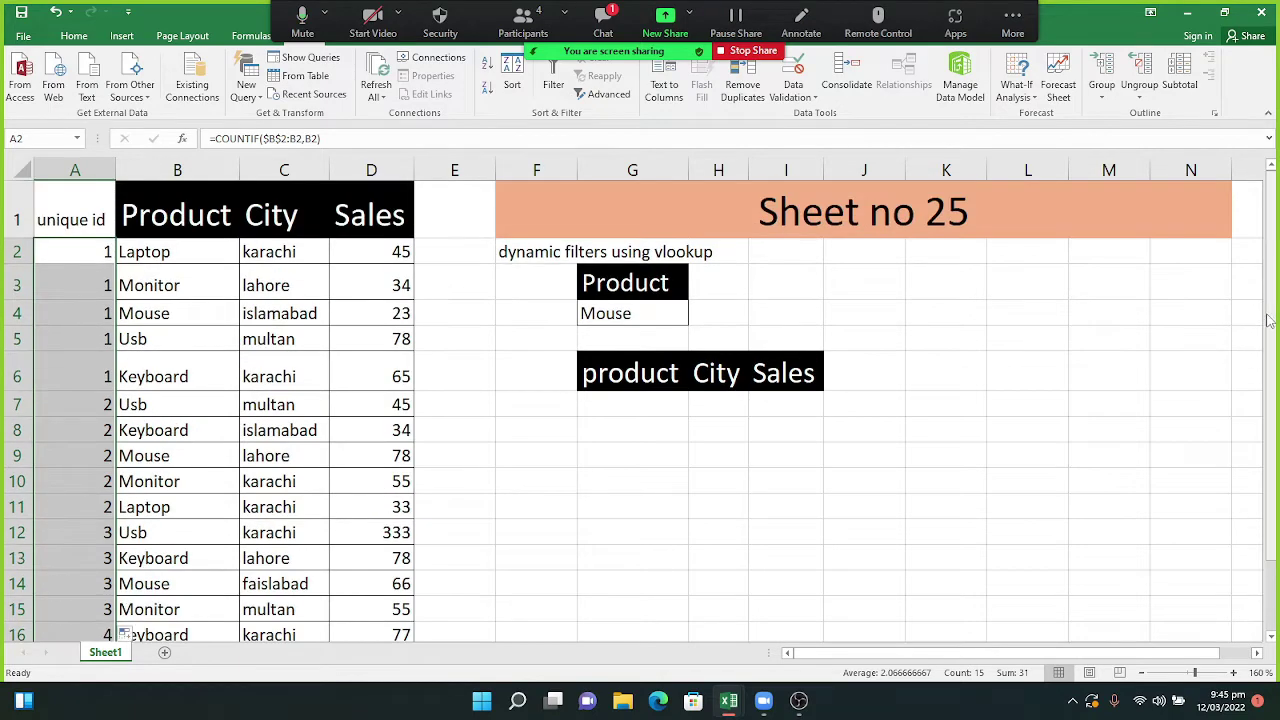
Join the product name to the count in A2 by changing the formula to =B2&COUNTIF($B$2:B2,B2).
{"action": "left_click", "coordinate": [70, 244]}
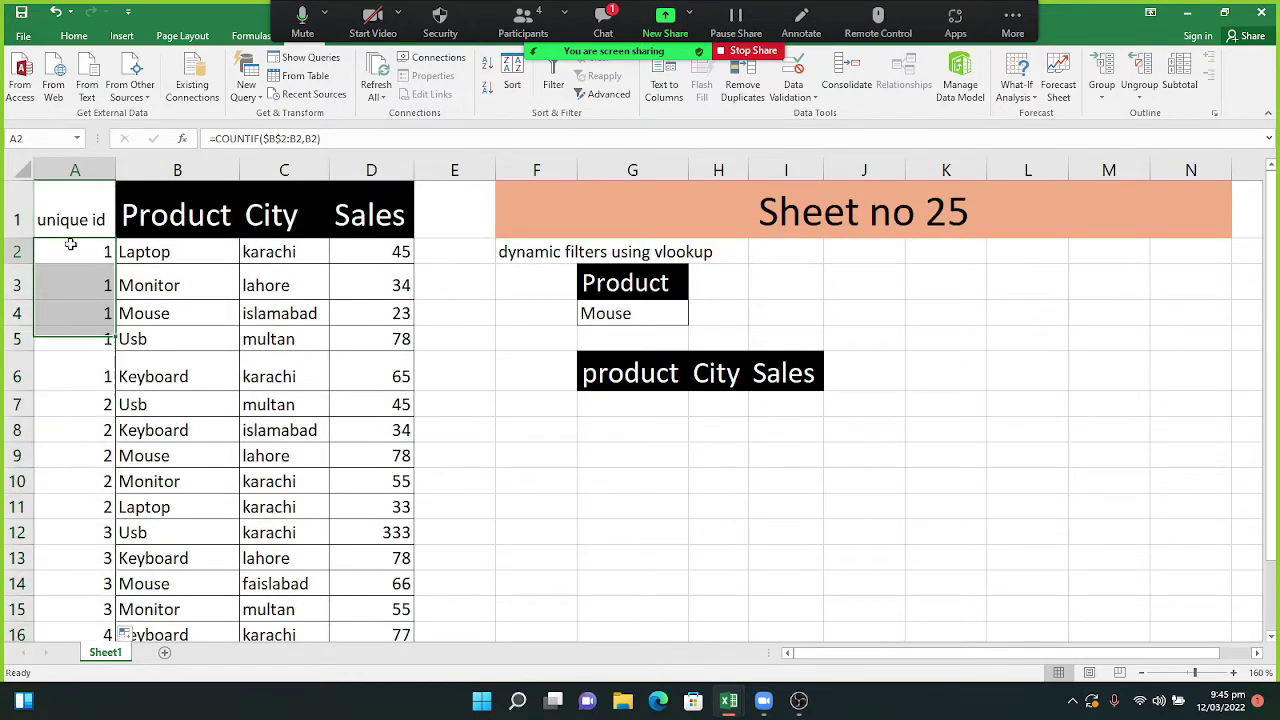
{"action": "double_click", "coordinate": [70, 244]}
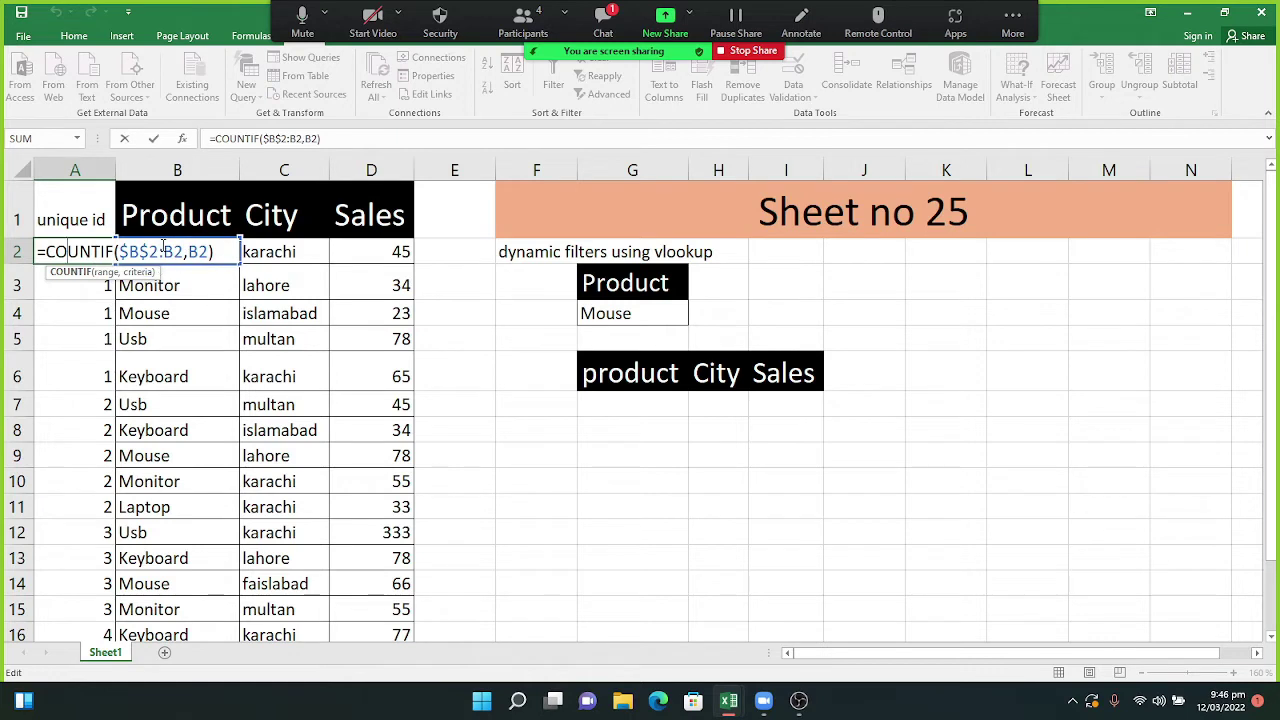
{"action": "left_click", "coordinate": [223, 249]}
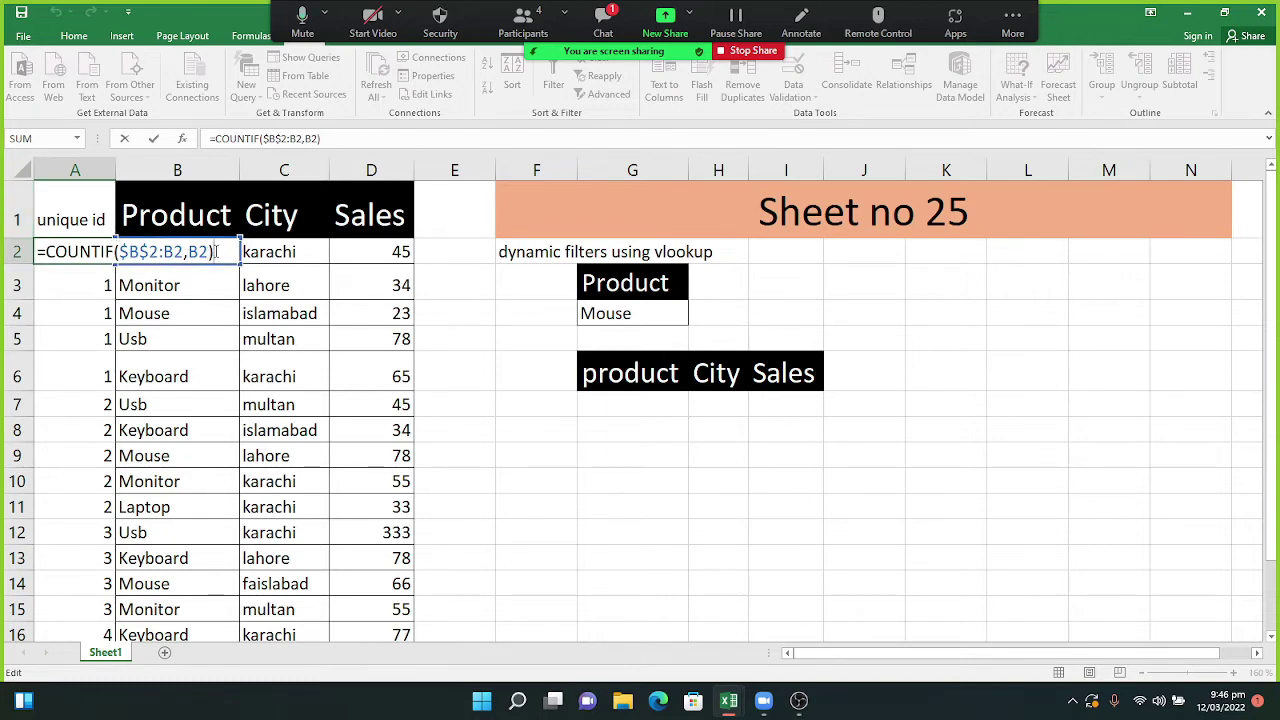
{"action": "key", "text": "Return"}
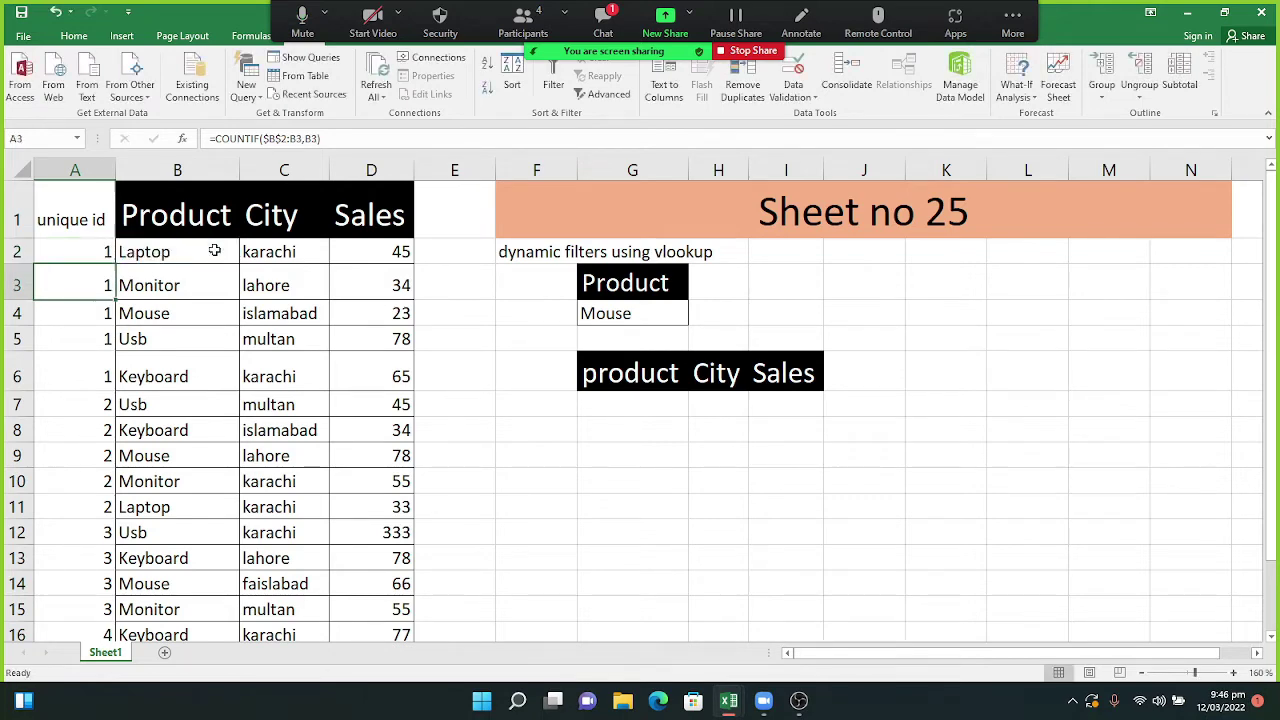
{"action": "double_click", "coordinate": [90, 253]}
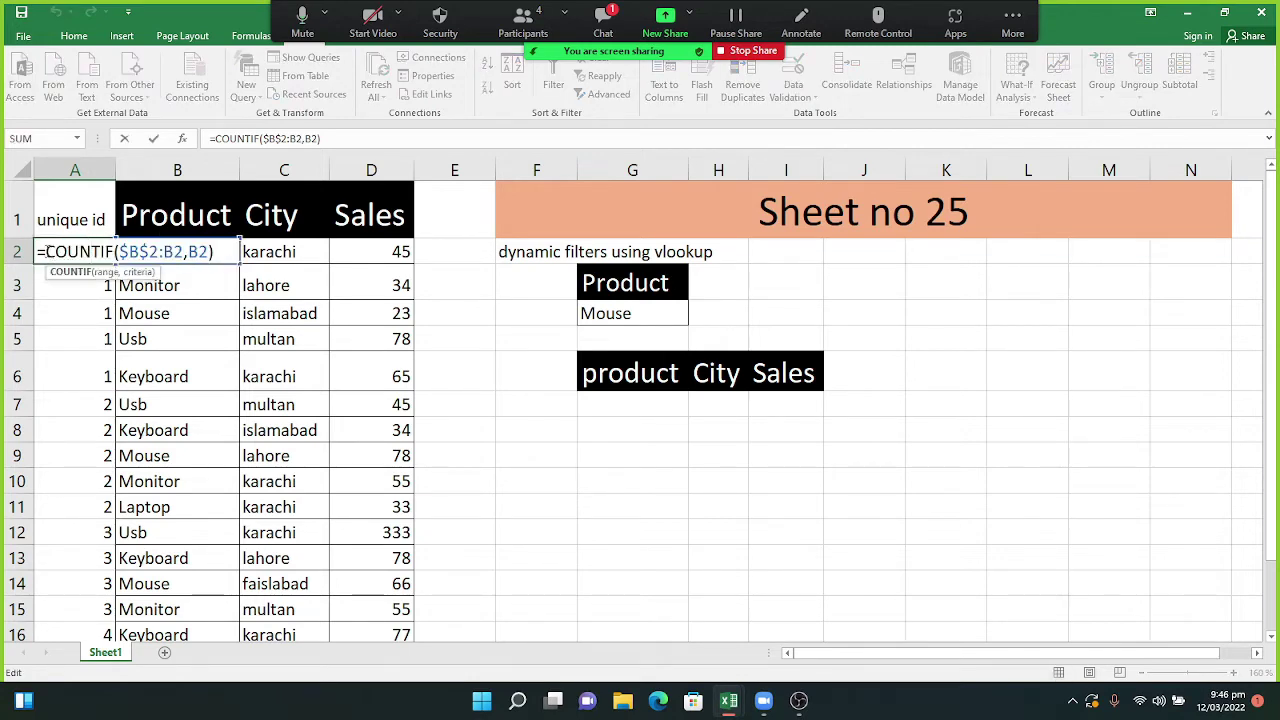
{"action": "left_click", "coordinate": [42, 252]}
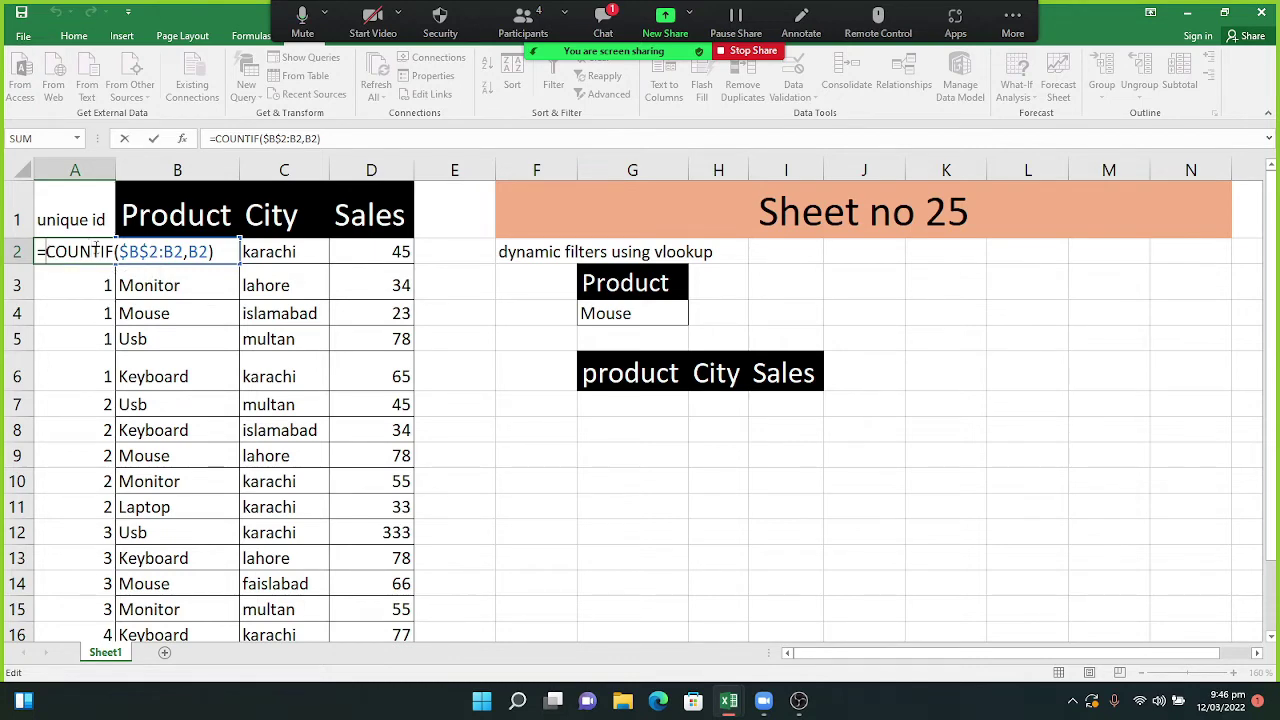
{"action": "type", "text": "B2"}
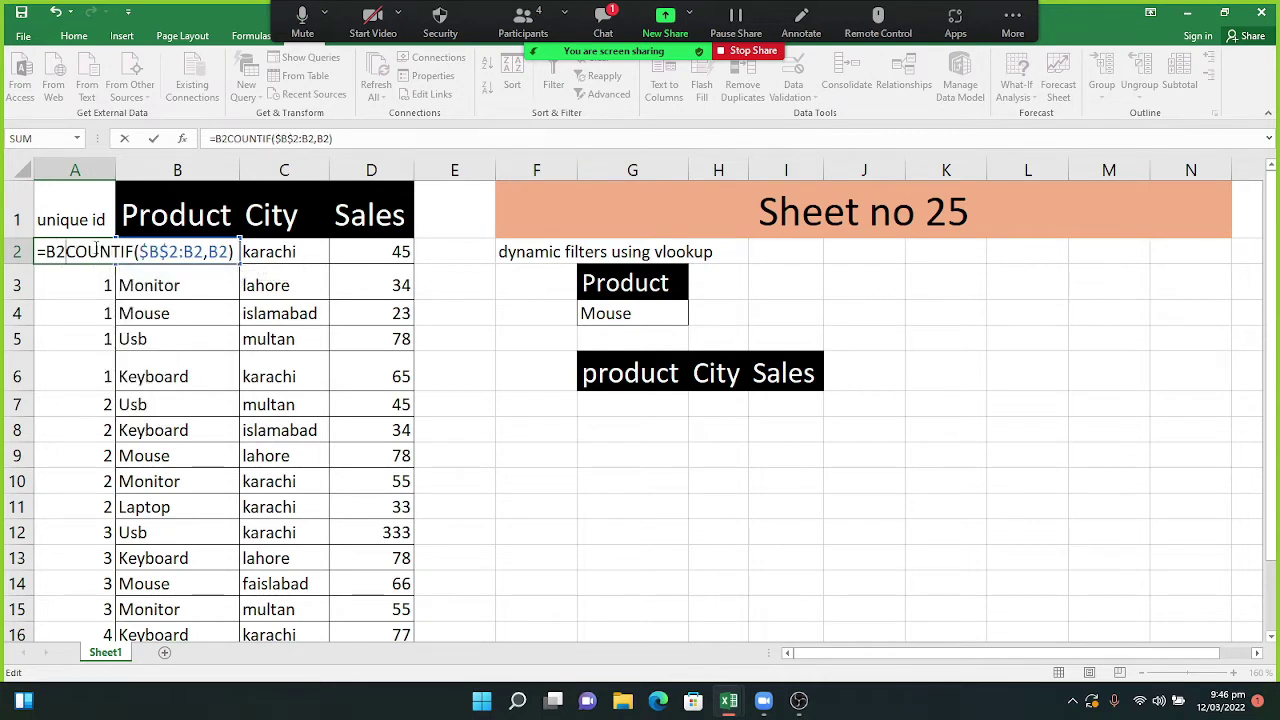
{"action": "type", "text": "&"}
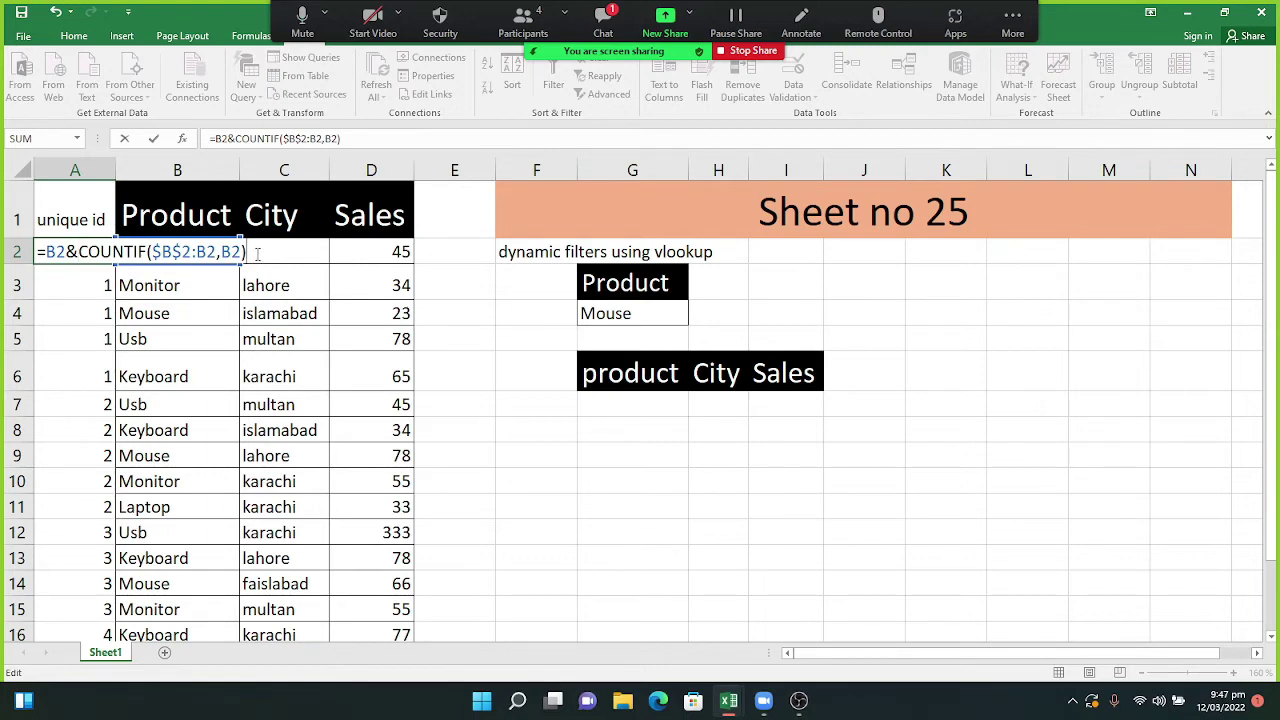
{"action": "key", "text": "Return"}
Fill the combined product-and-count formula from A2 down to A16.
{"action": "left_click", "coordinate": [95, 254]}
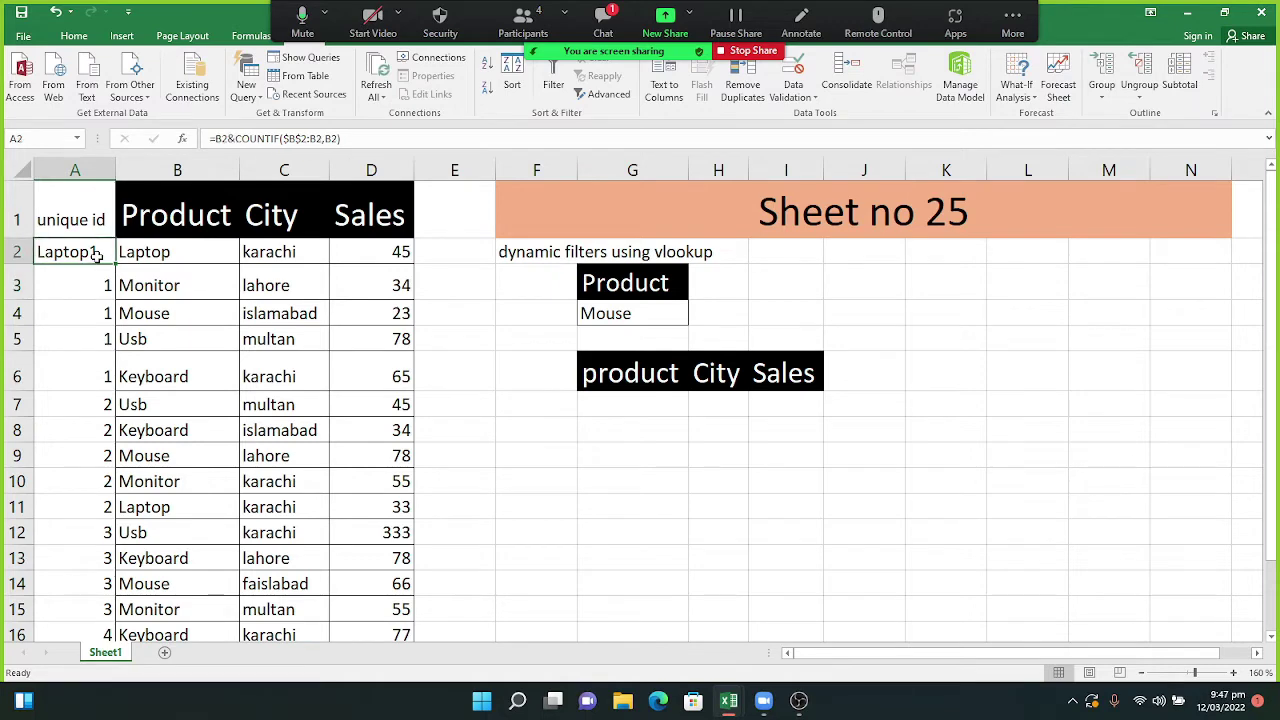
{"action": "left_click_drag", "start_coordinate": [115, 265], "coordinate": [118, 437]}
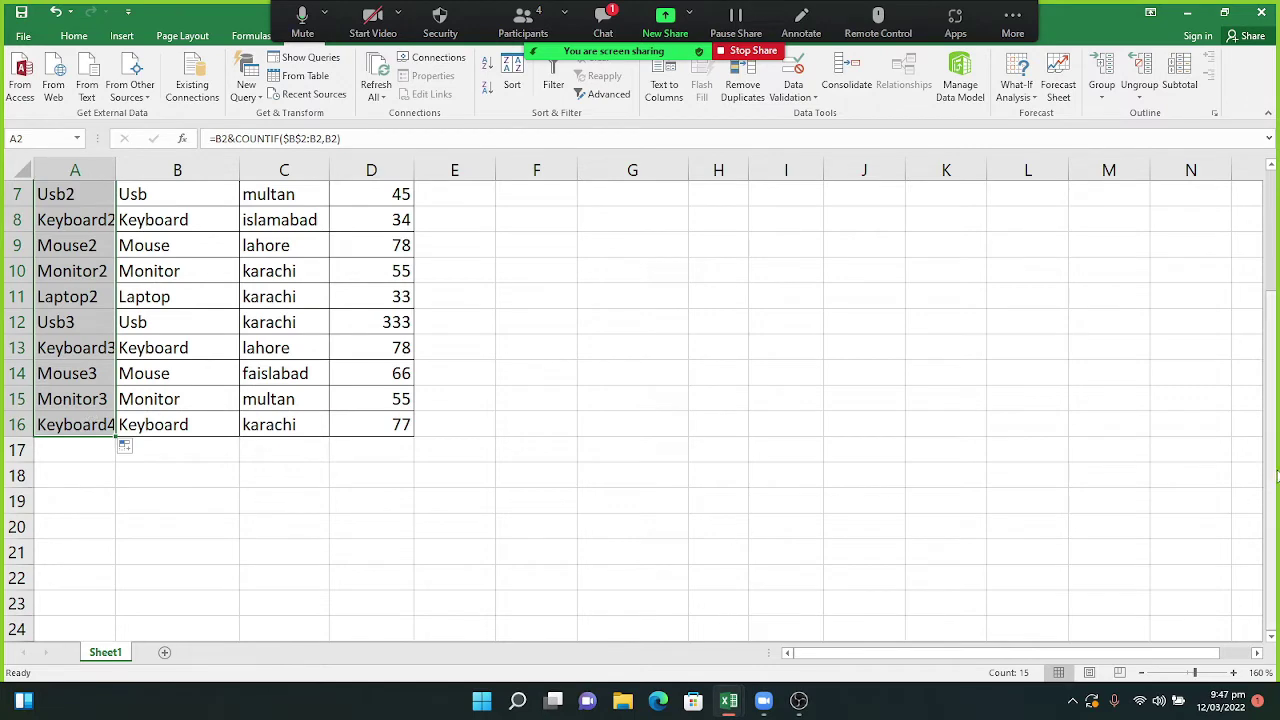
{"action": "left_click_drag", "start_coordinate": [1275, 477], "coordinate": [1266, 353]}
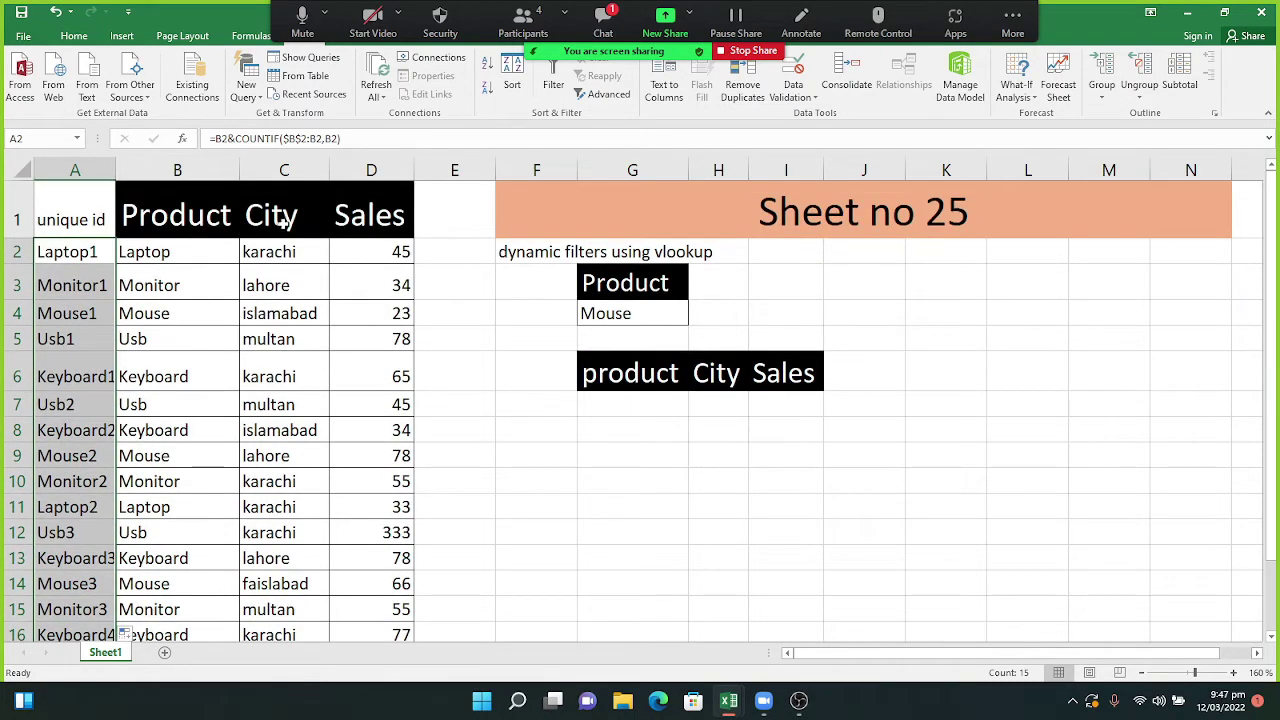
Copy the formatting of the Product header in B1 onto the unique id header in A1.
{"action": "left_click", "coordinate": [217, 213]}
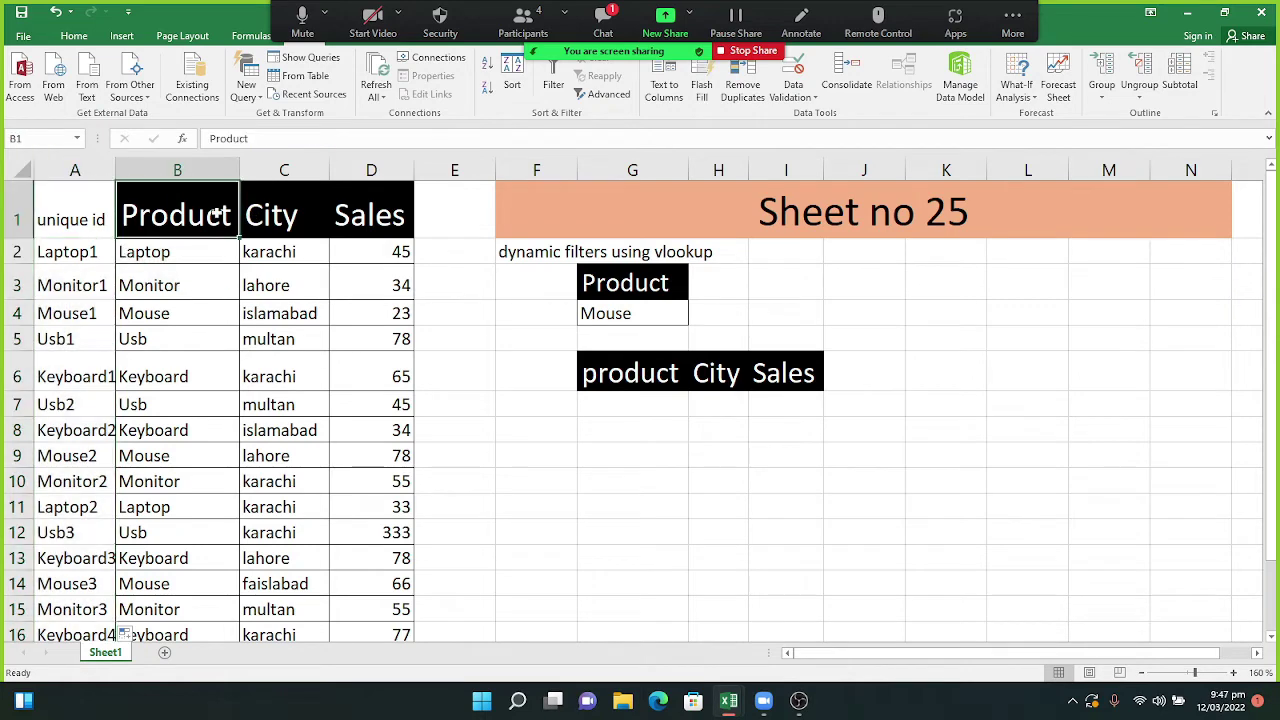
{"action": "left_click", "coordinate": [74, 35]}
{"action": "left_click", "coordinate": [80, 94]}
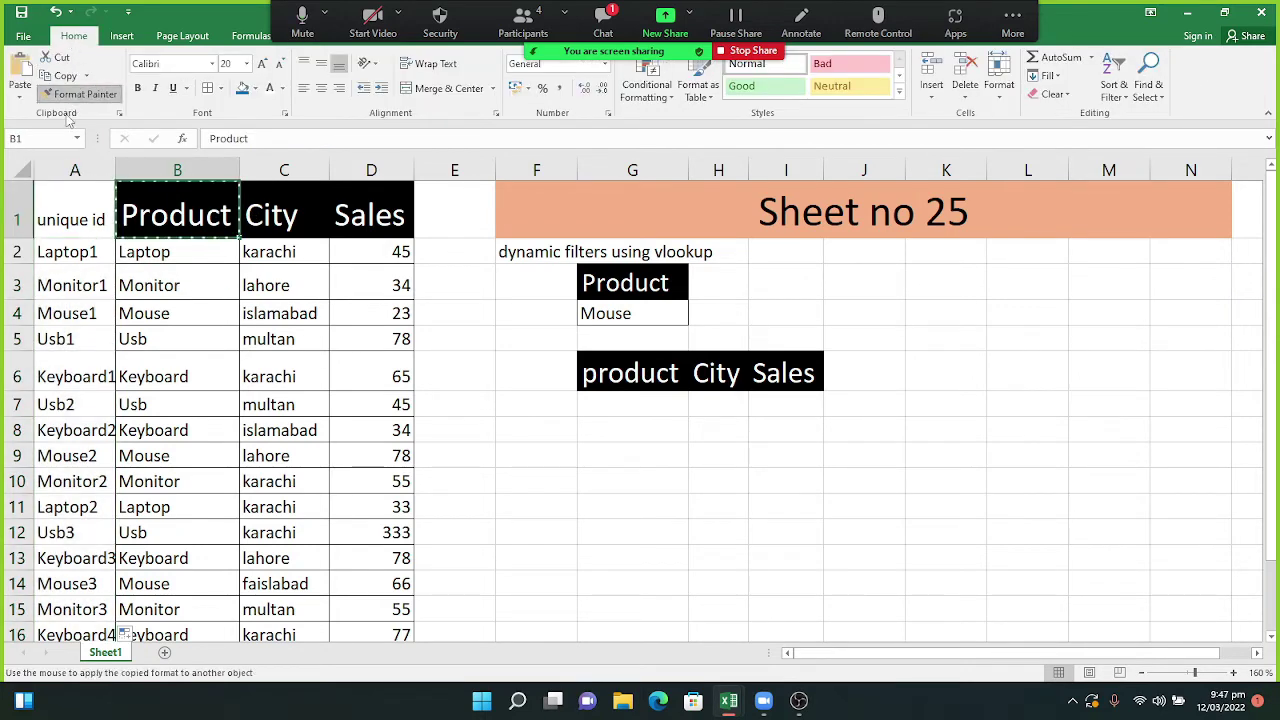
{"action": "left_click", "coordinate": [70, 200]}
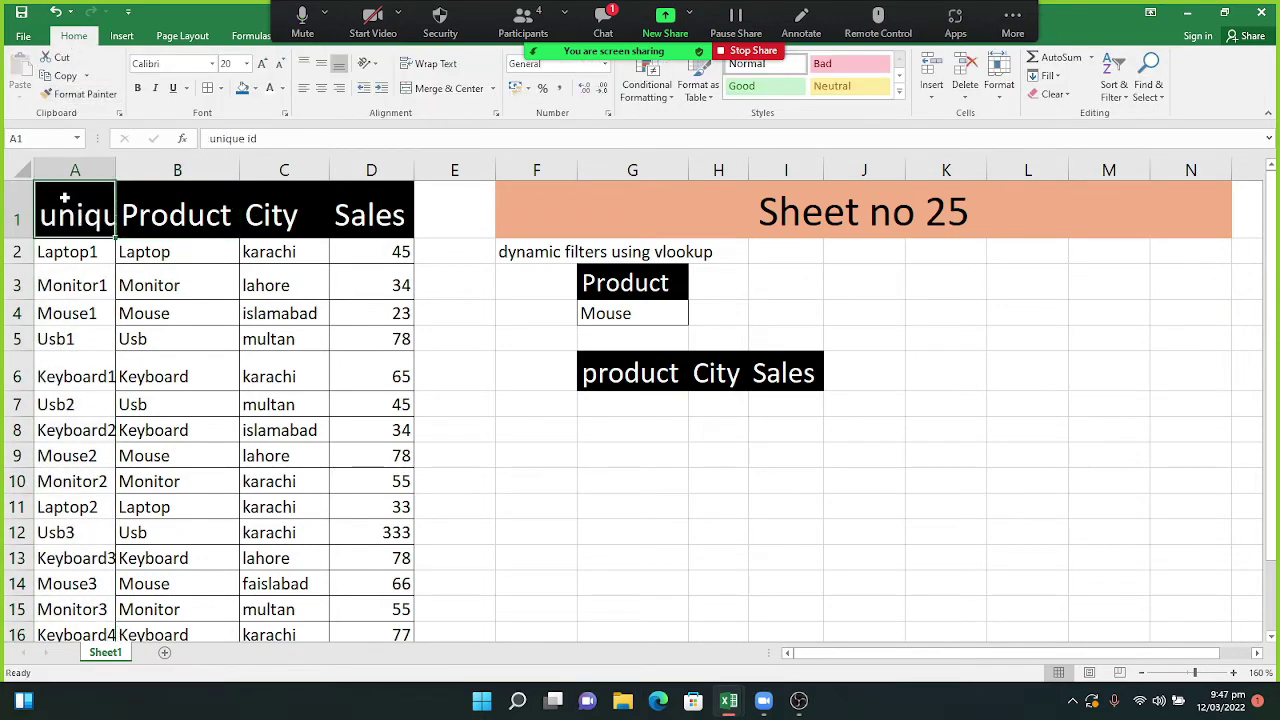
AutoFit the column widths of the whole sheet.
{"action": "left_click", "coordinate": [20, 165]}
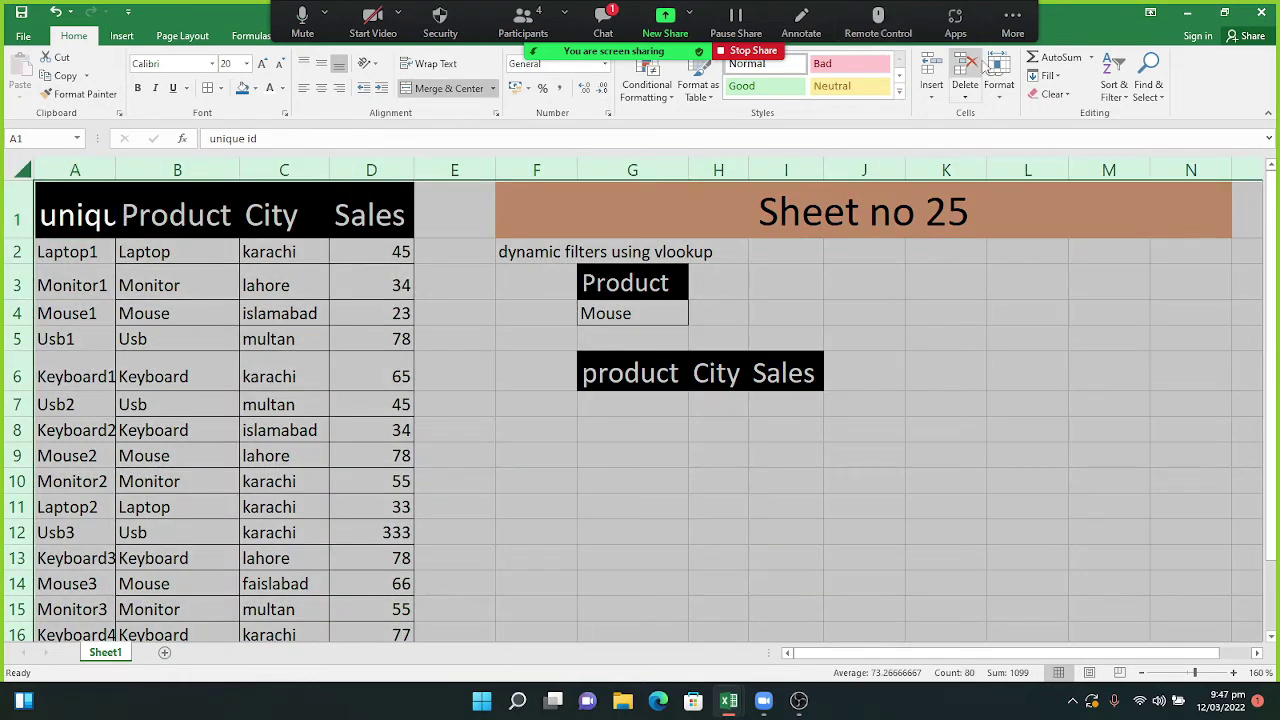
{"action": "left_click", "coordinate": [1000, 80]}
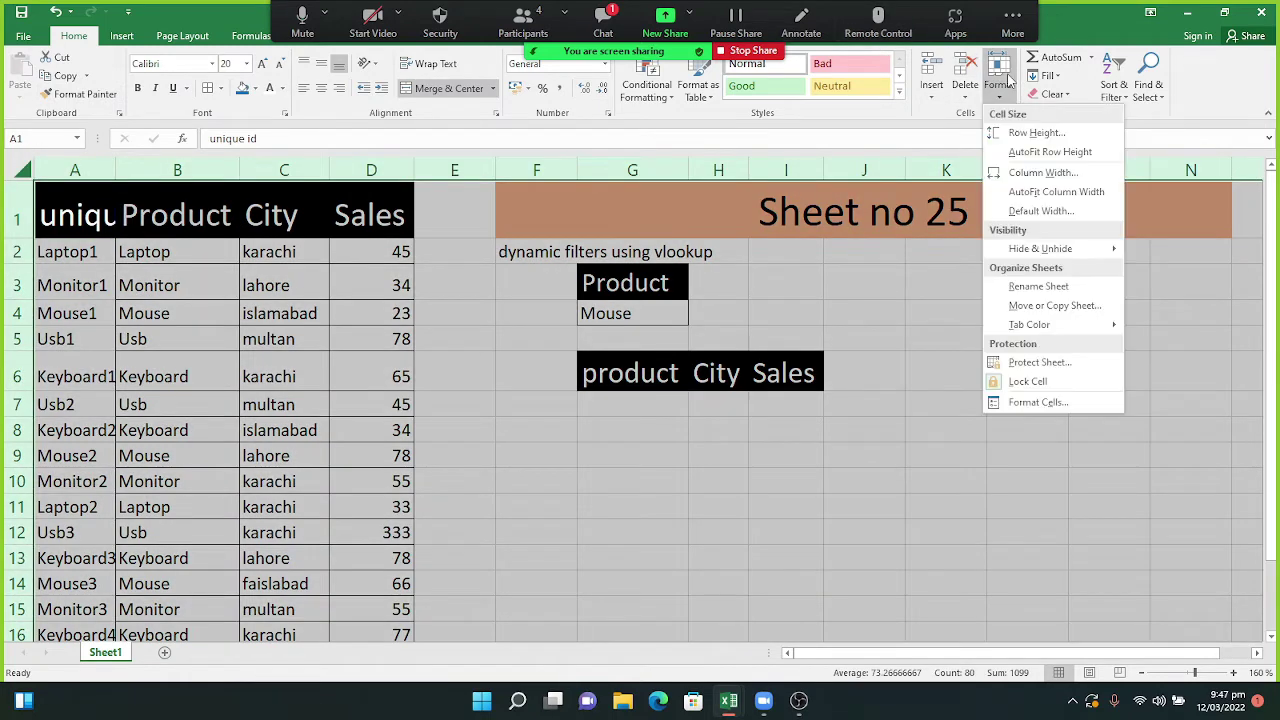
{"action": "left_click", "coordinate": [1056, 191]}
{"action": "left_click", "coordinate": [765, 447]}
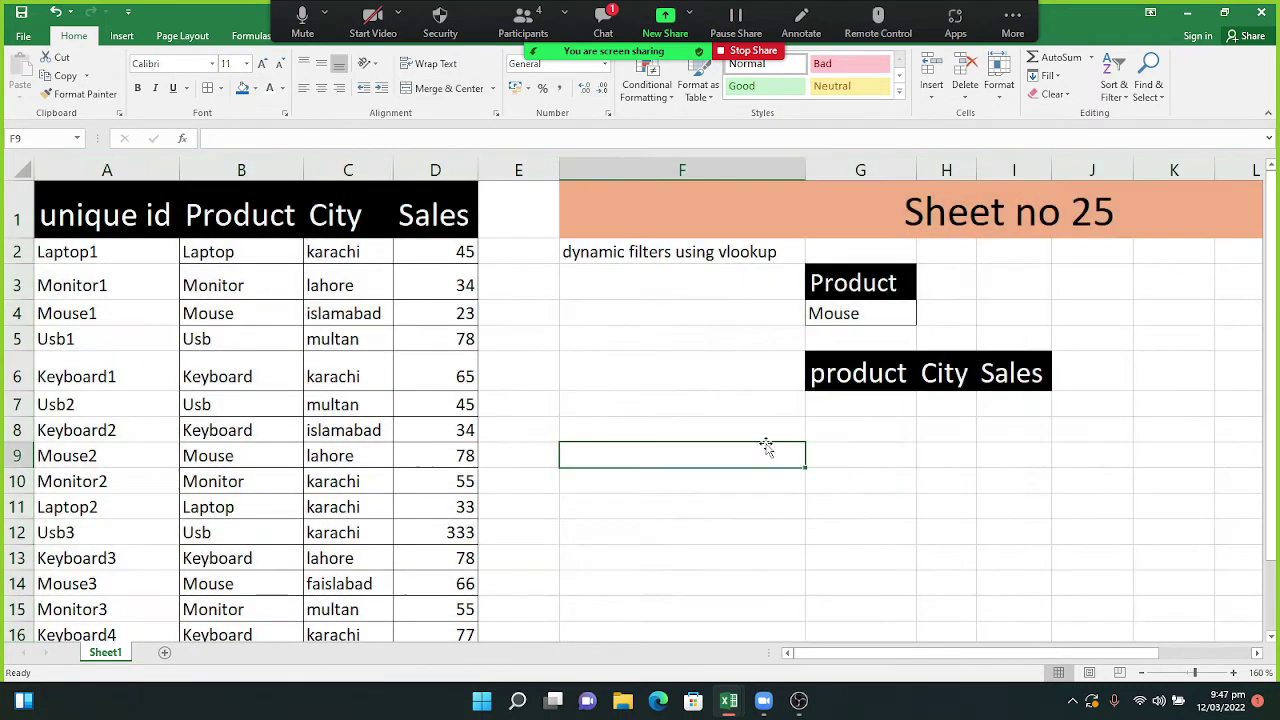
Check the meeting's chat window for messages and minimize it again.
{"action": "left_click", "coordinate": [619, 19]}
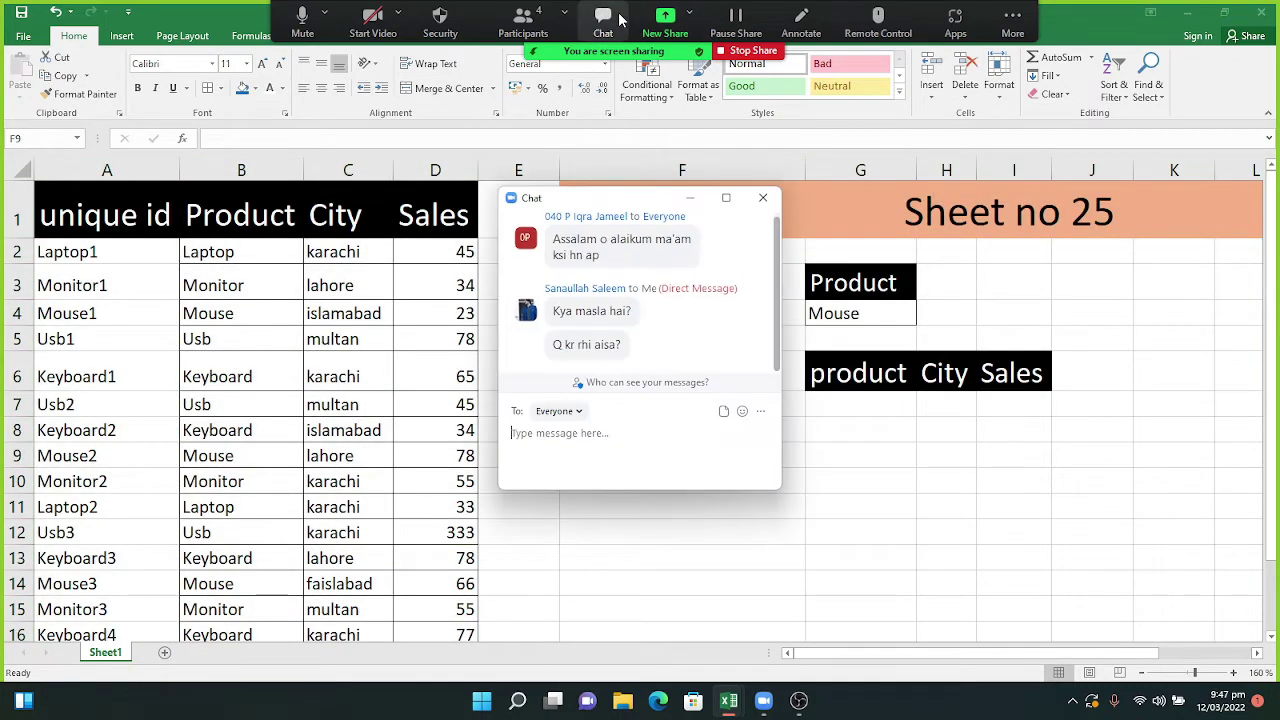
{"action": "left_click", "coordinate": [691, 199]}
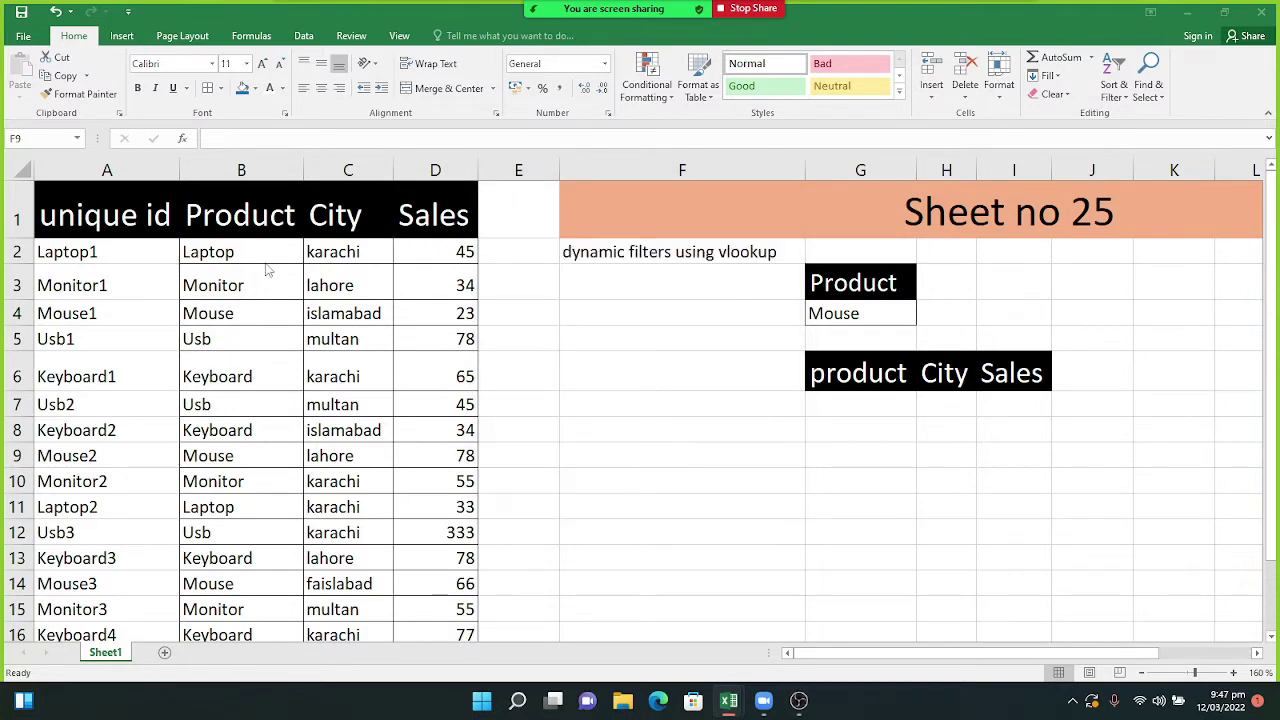
{"action": "double_click", "coordinate": [118, 262]}
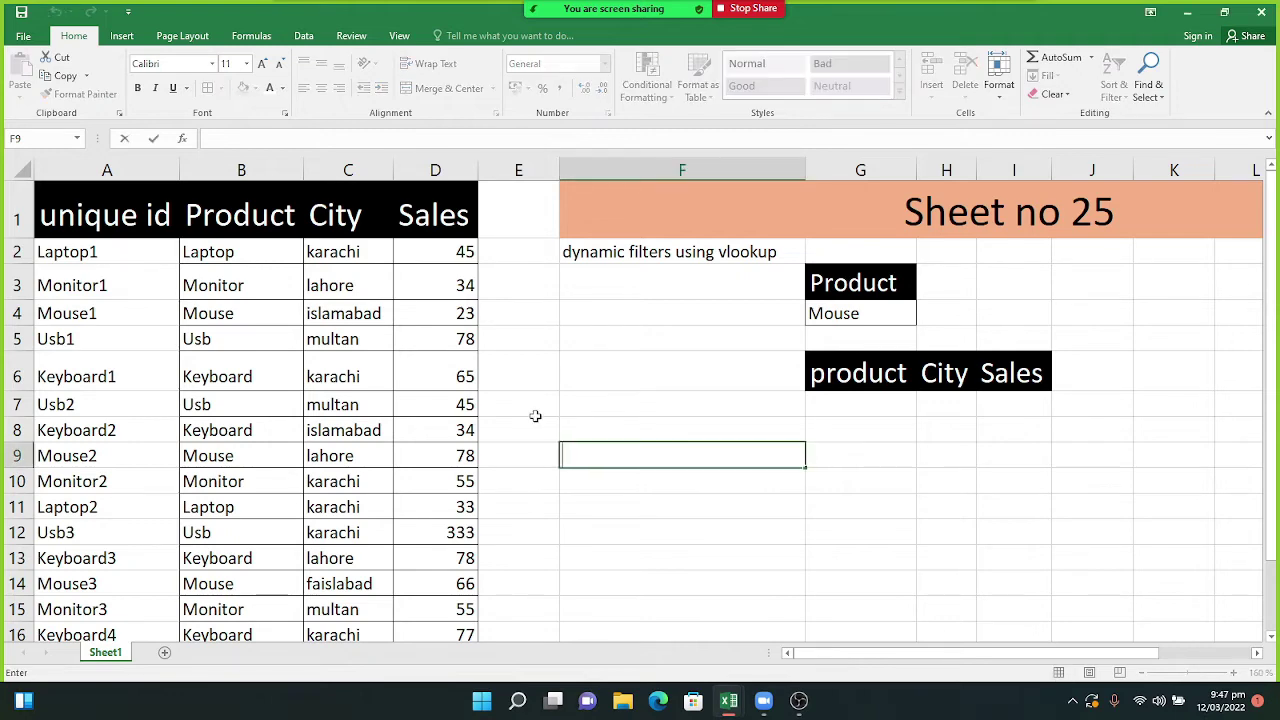
{"action": "mouse_move", "coordinate": [660, 7]}
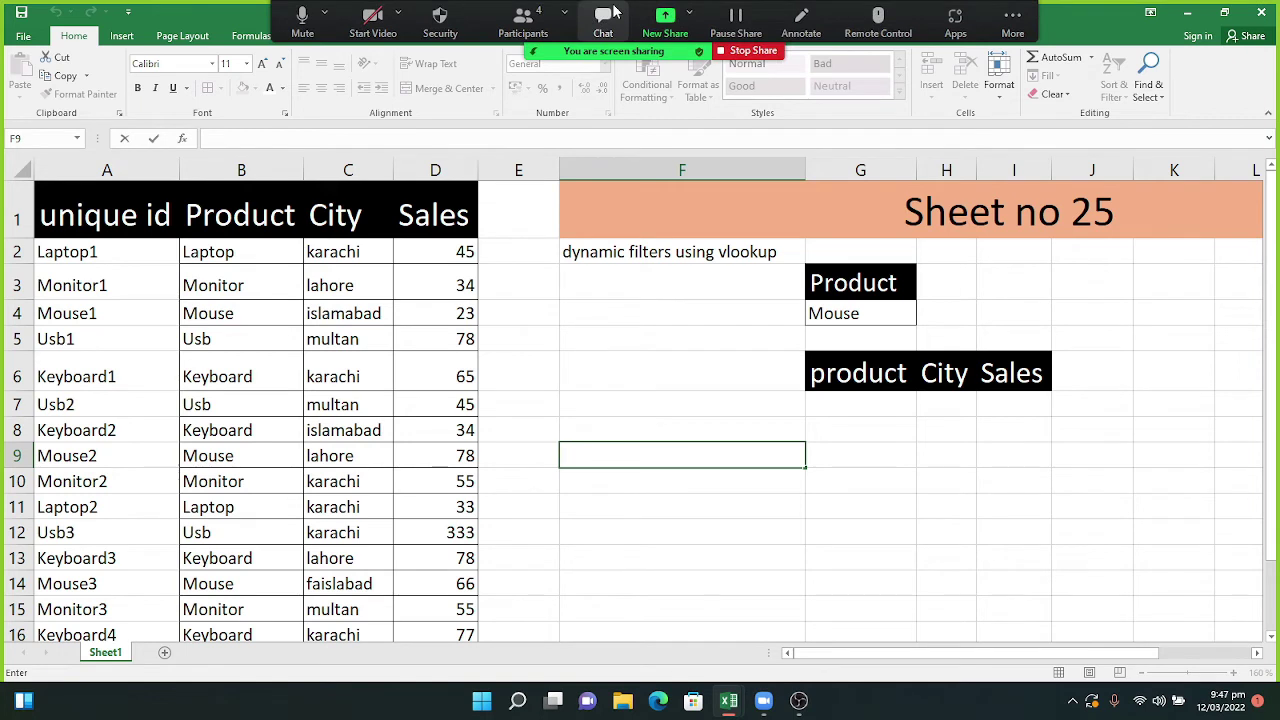
{"action": "left_click", "coordinate": [604, 16]}
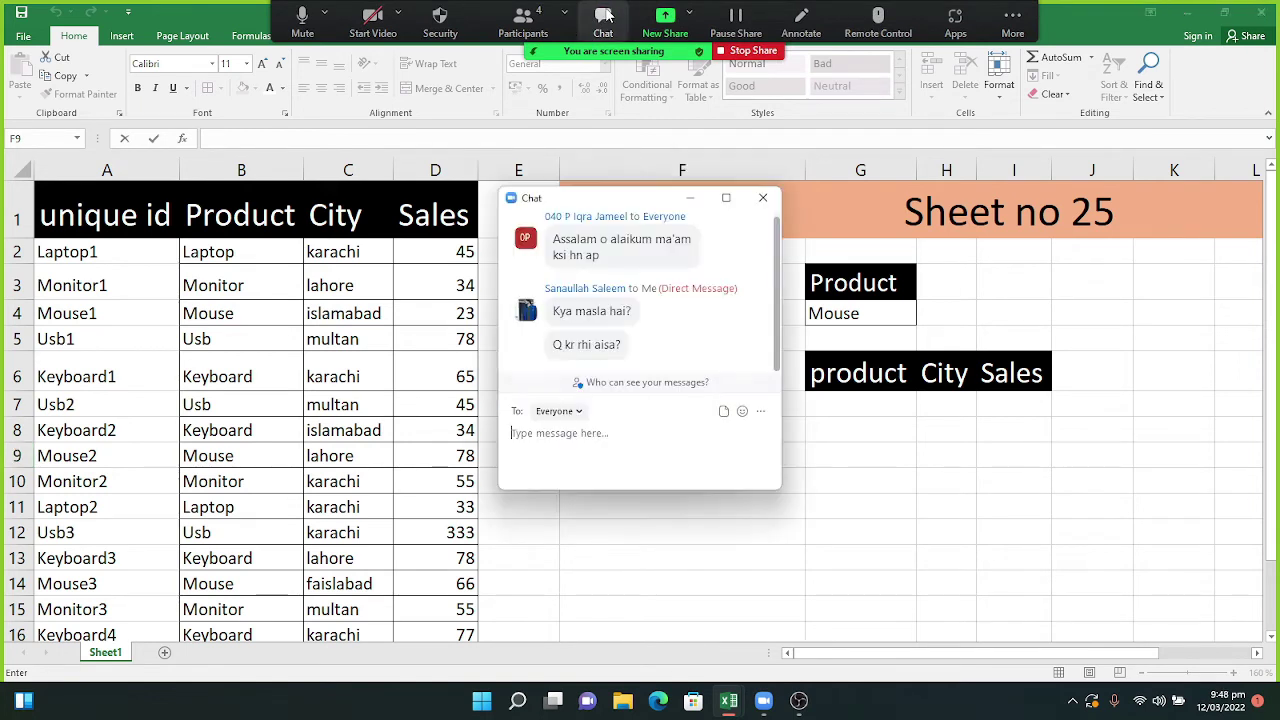
{"action": "left_click", "coordinate": [689, 200]}
Review the combined product-and-COUNTIF formula in A2 and leave it as it is.
{"action": "left_click", "coordinate": [113, 249]}
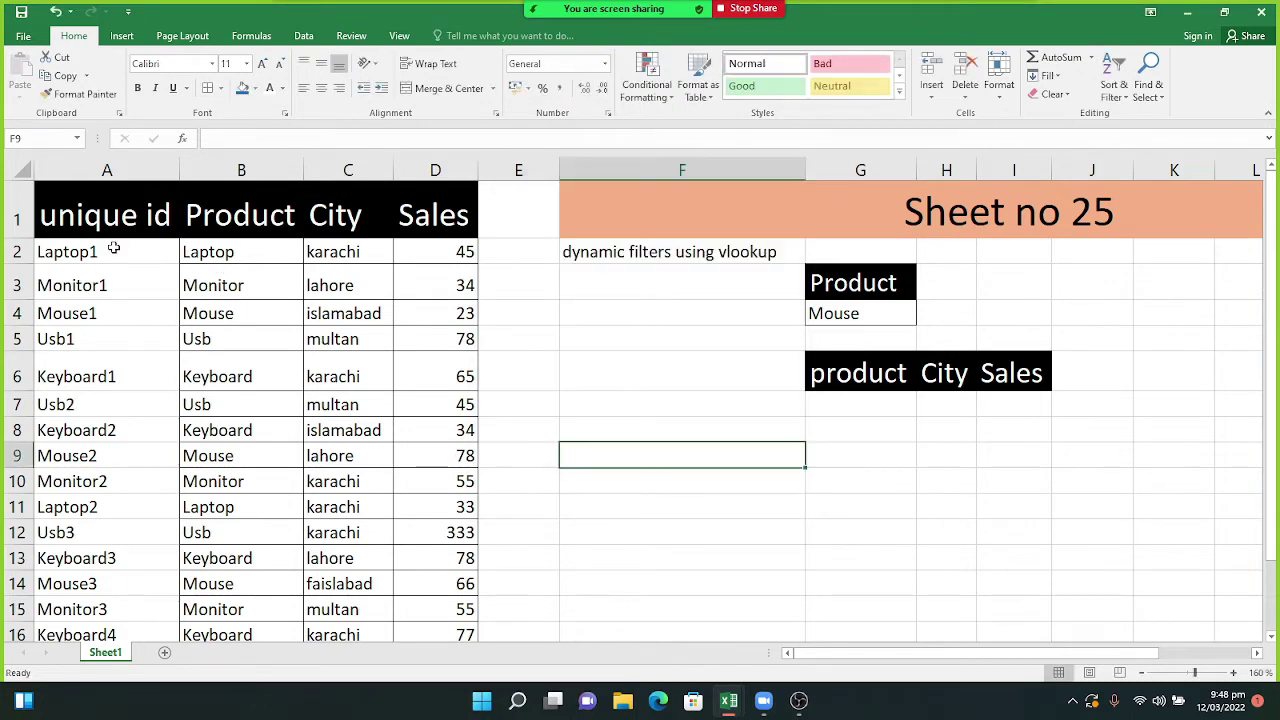
{"action": "double_click", "coordinate": [113, 249]}
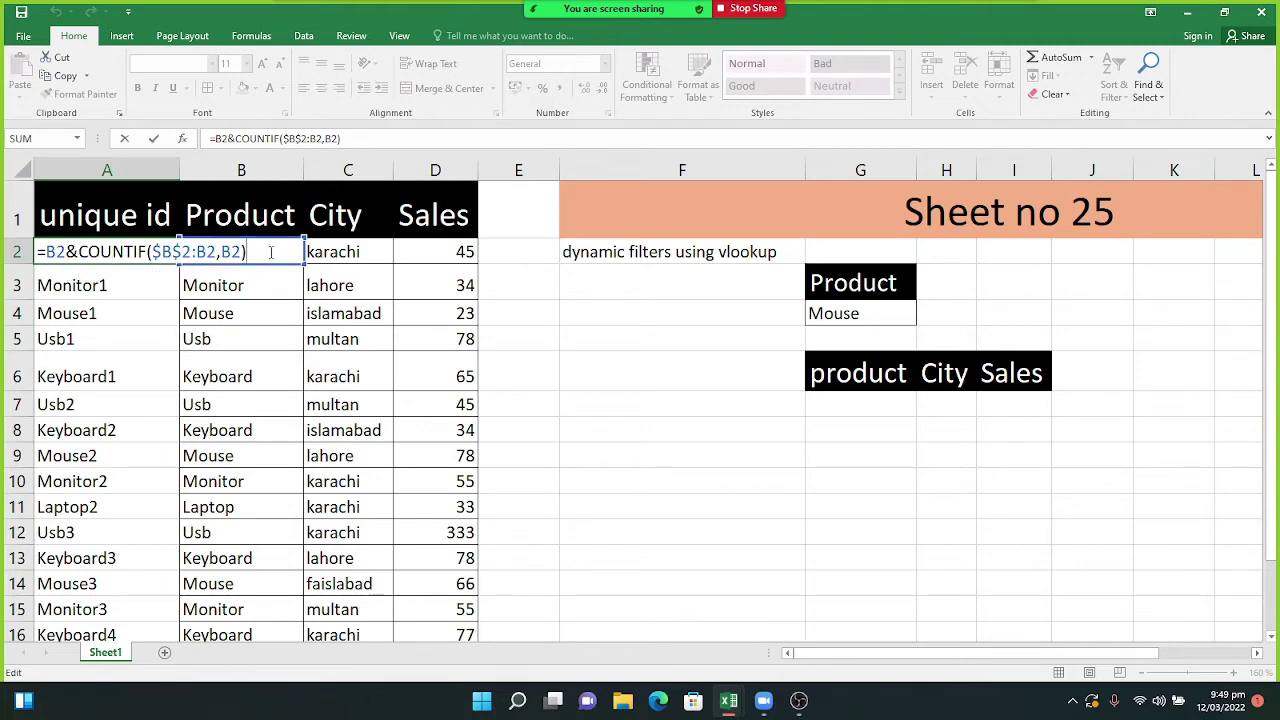
{"action": "left_click", "coordinate": [270, 252]}
{"action": "key", "text": "Return"}
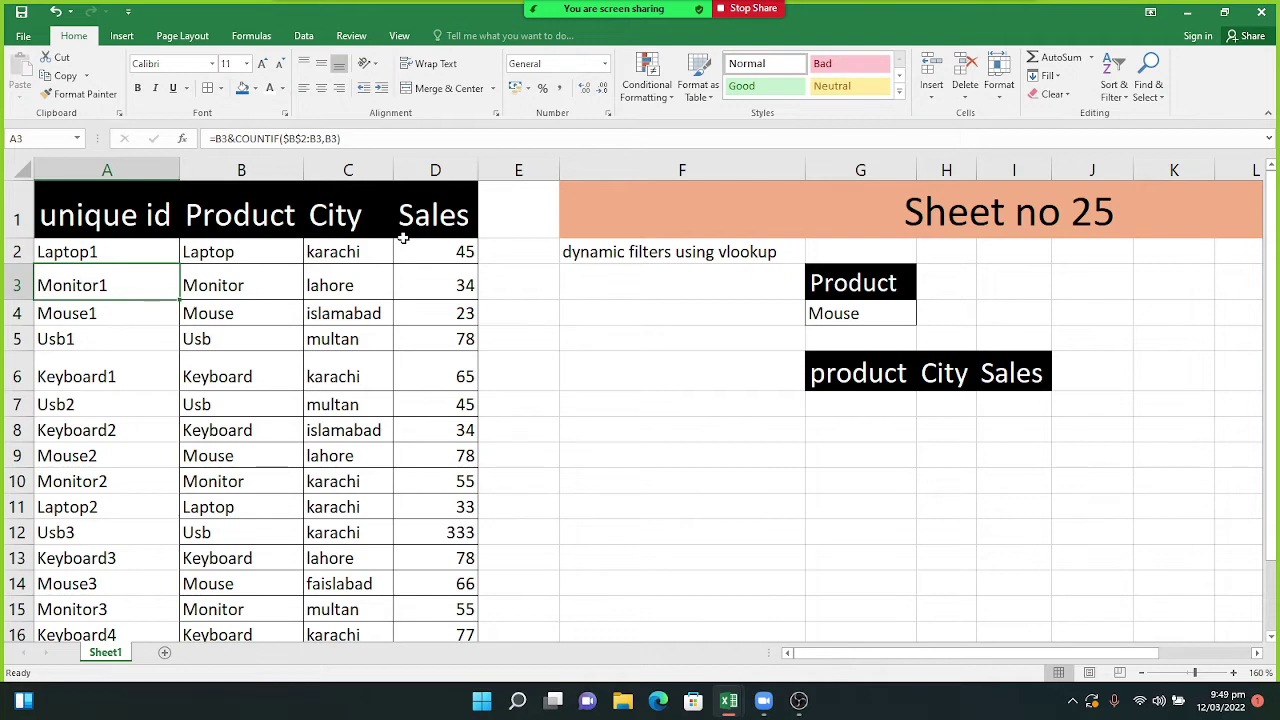
Look at the product choices in G4's drop-down list and close it without picking another one.
{"action": "left_click", "coordinate": [851, 317]}
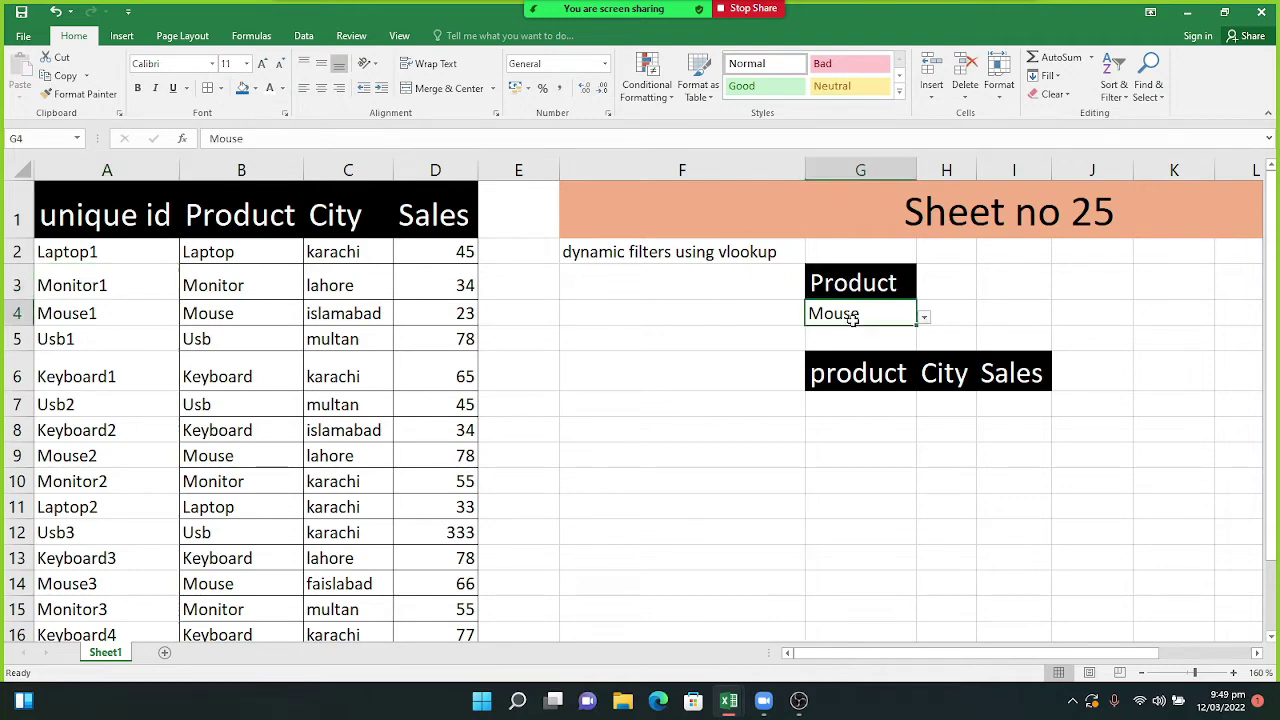
{"action": "left_click", "coordinate": [925, 318]}
{"action": "left_click", "coordinate": [927, 320]}
Start a VLOOKUP formula in G7 with $G$4&ROW() as the lookup value.
{"action": "left_click", "coordinate": [866, 418]}
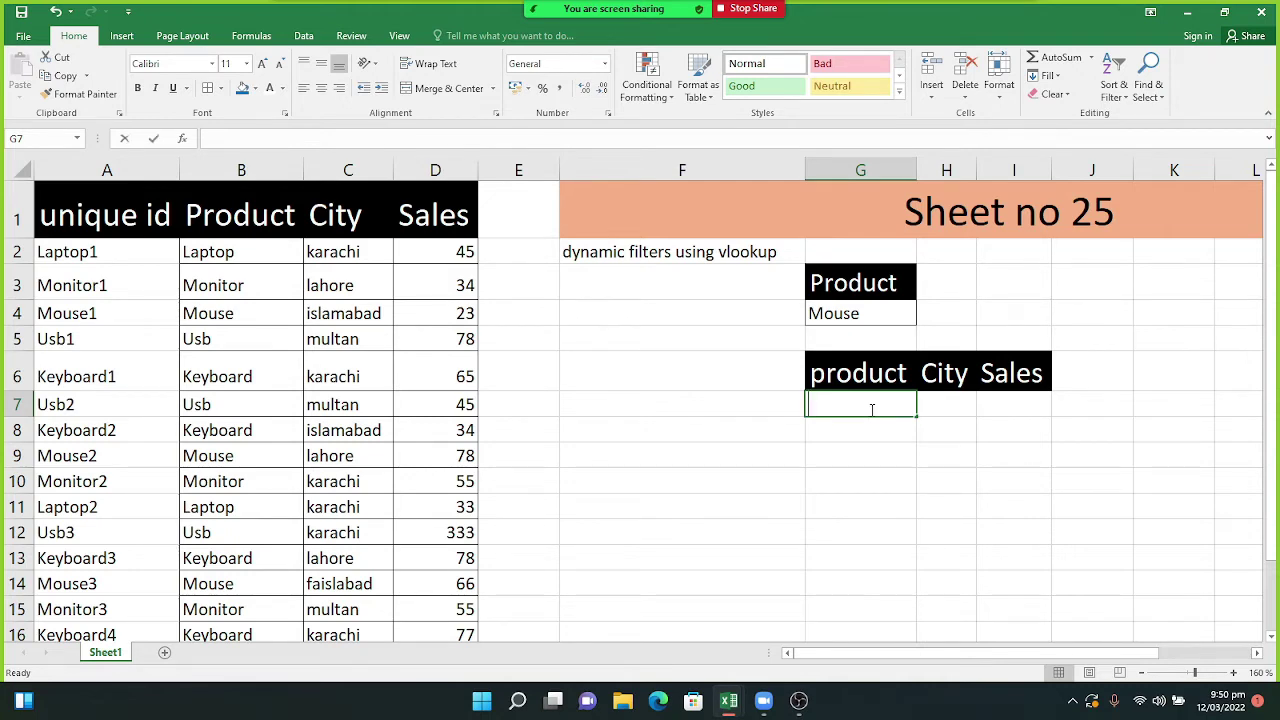
{"action": "type", "text": "=VLOOKUP("}
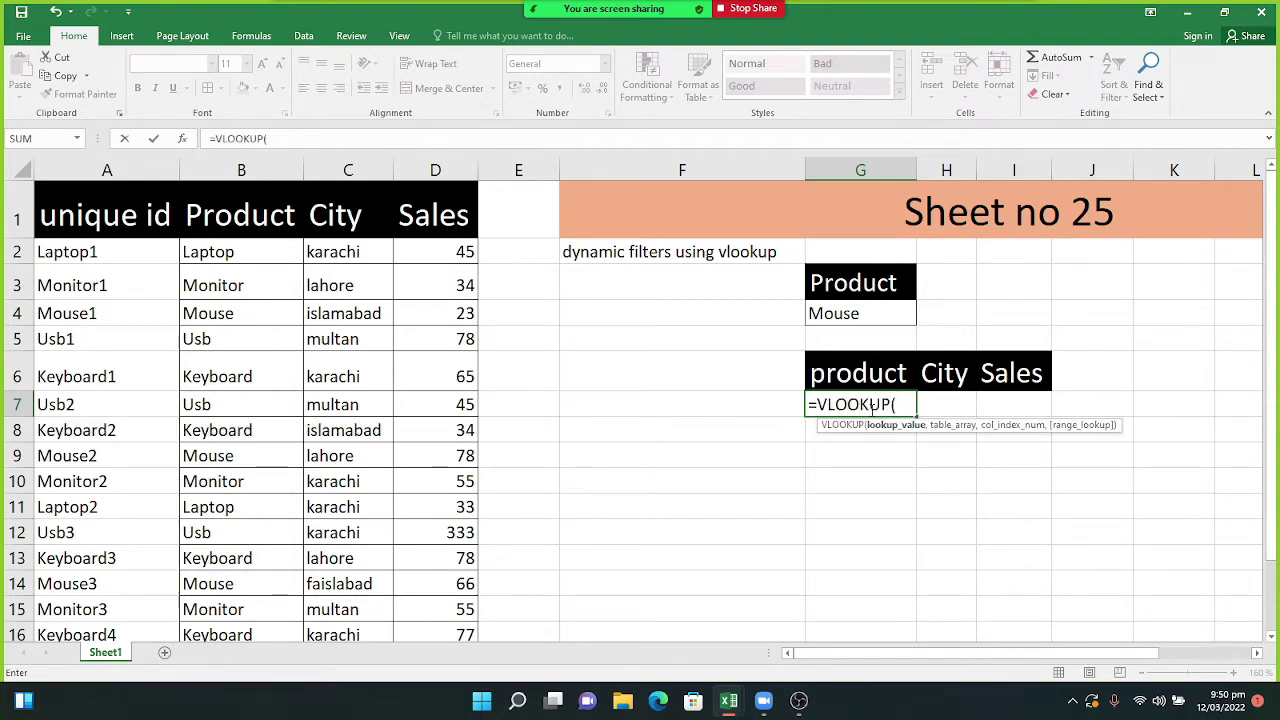
{"action": "left_click", "coordinate": [848, 314]}
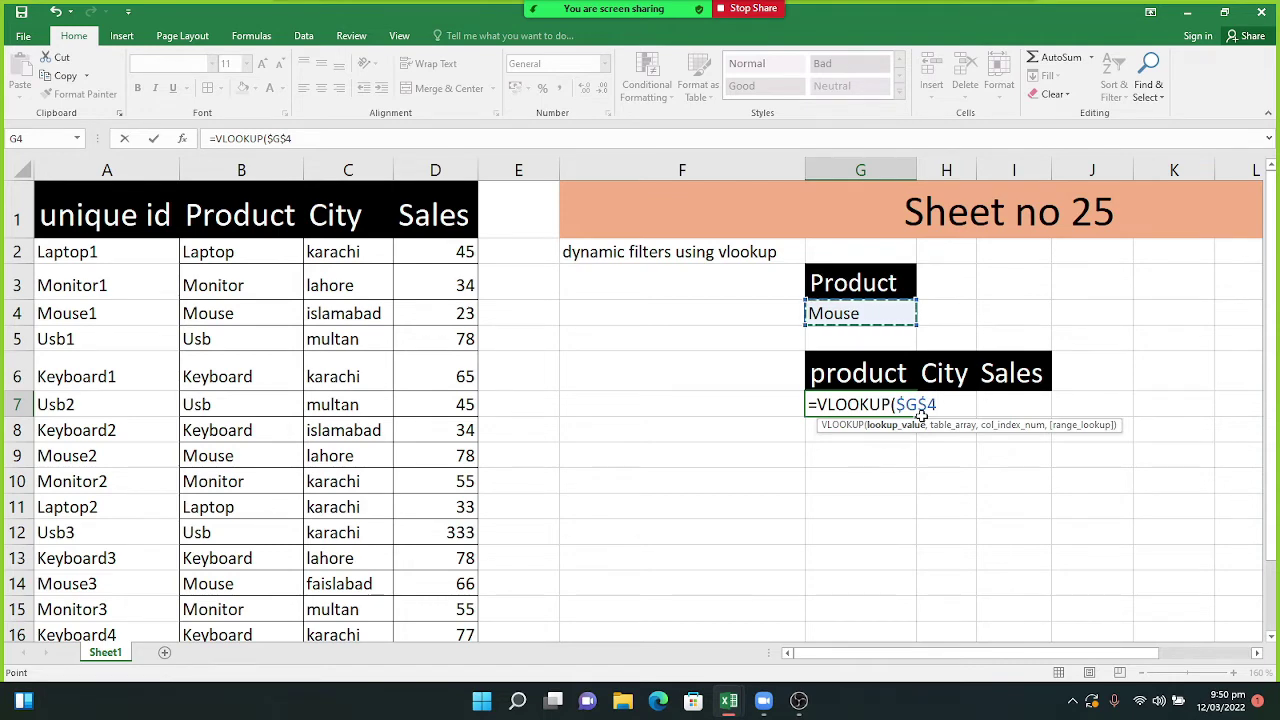
{"action": "type", "text": "&"}
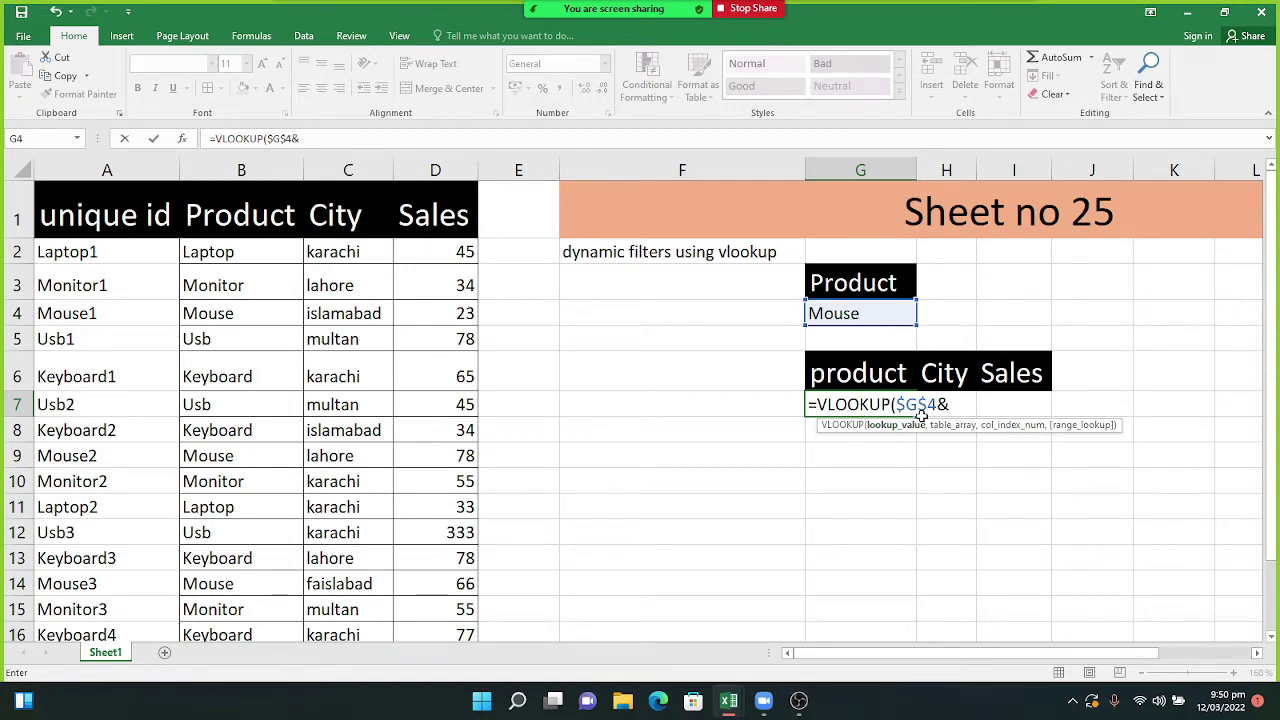
{"action": "type", "text": "ROW"}
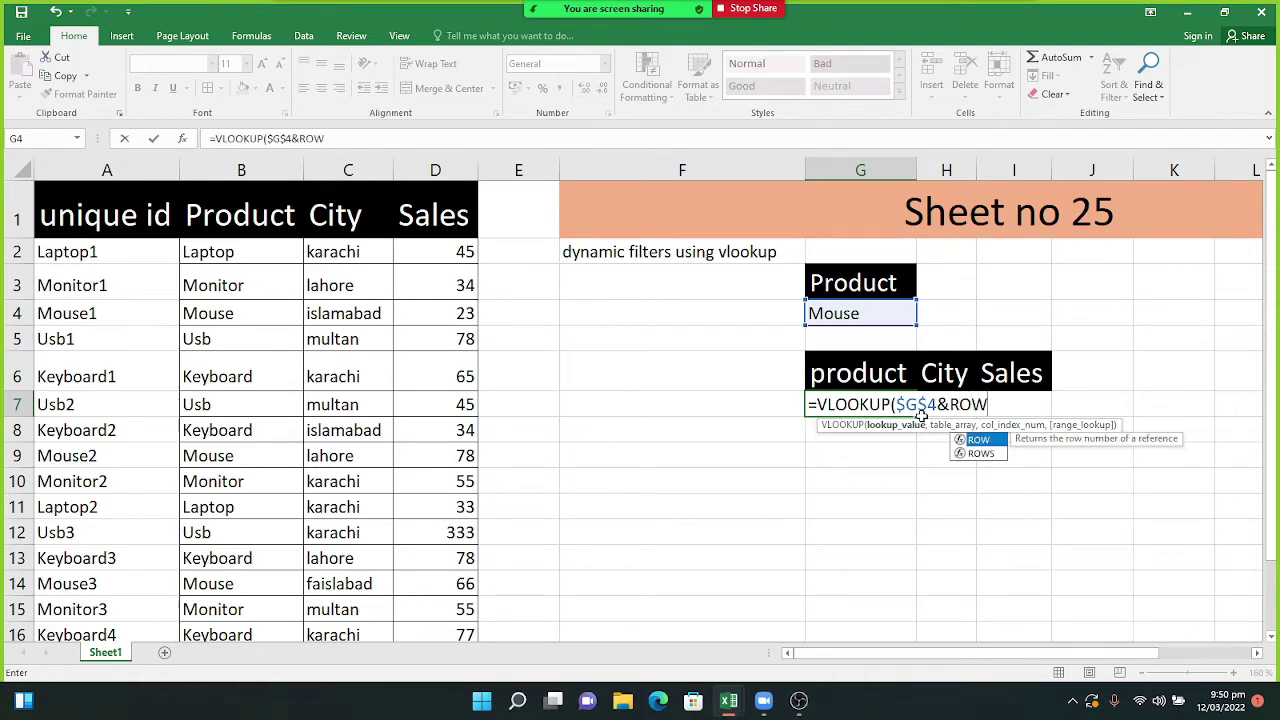
{"action": "type", "text": "()"}
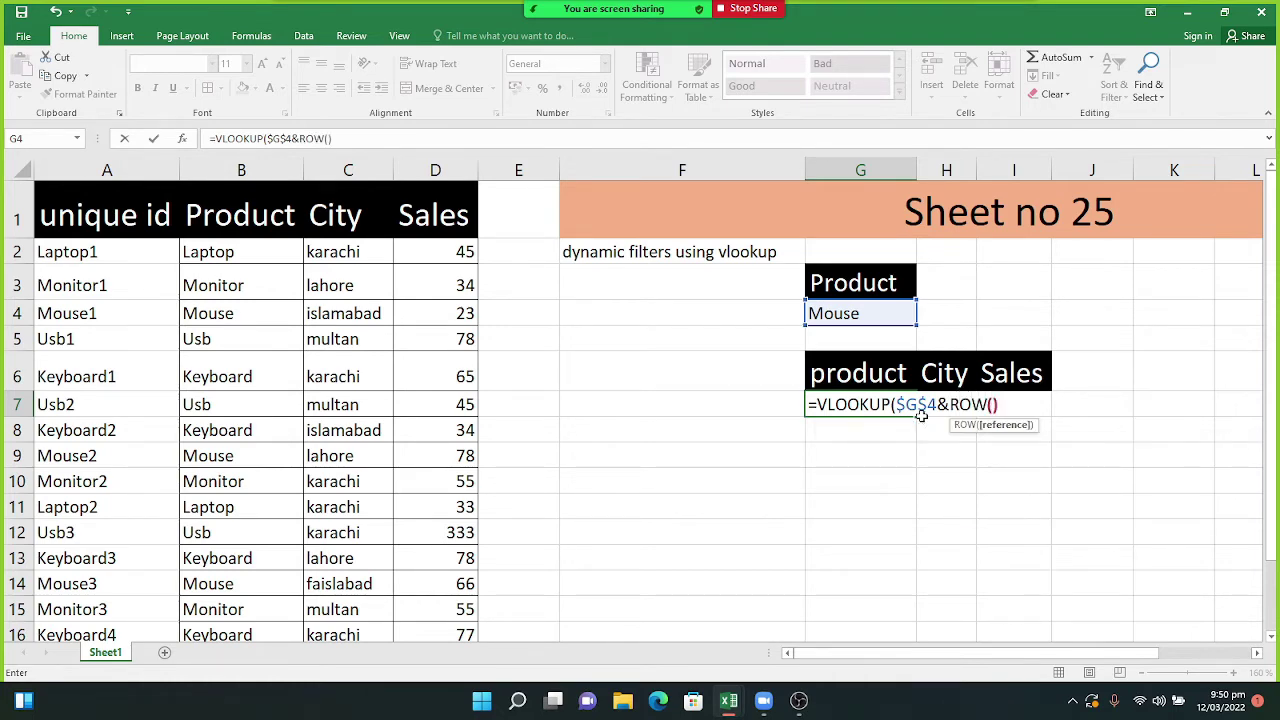
{"action": "key", "text": "Right"}
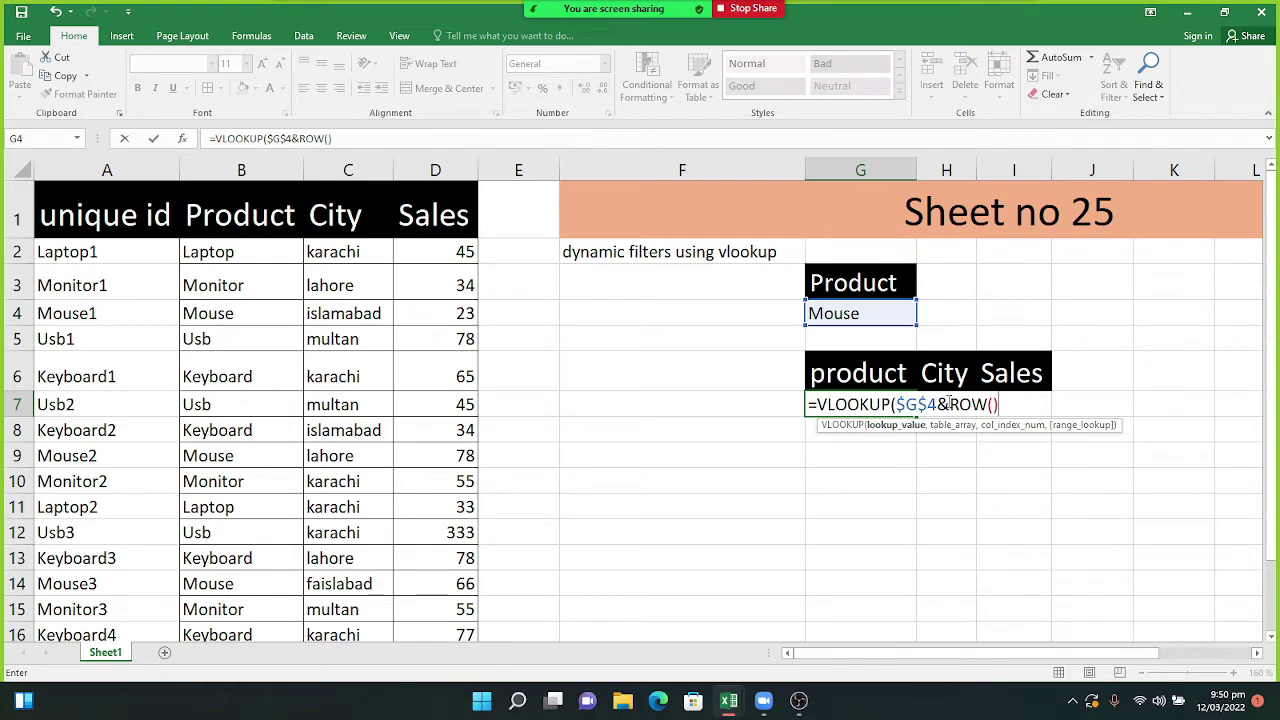
Evaluate the ROW() part of the G7 formula in place and restore the expression.
{"action": "left_click_drag", "start_coordinate": [950, 404], "coordinate": [1001, 404]}
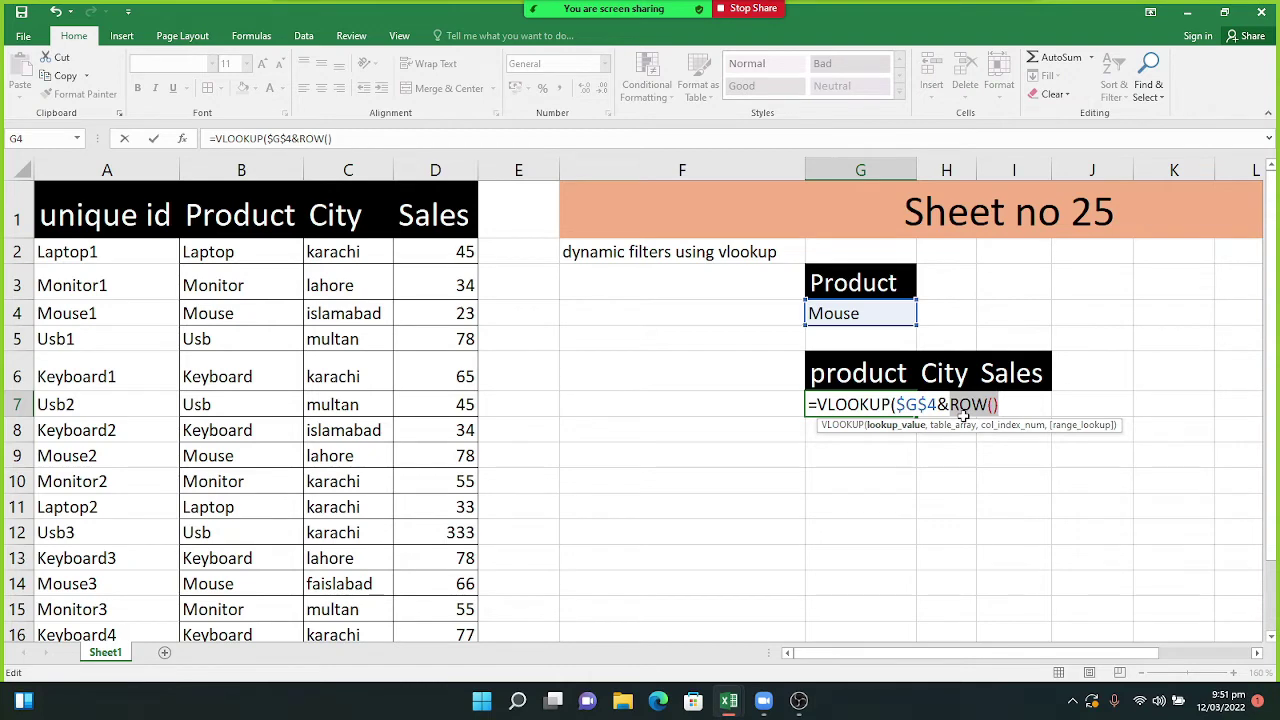
{"action": "key", "text": "F9"}
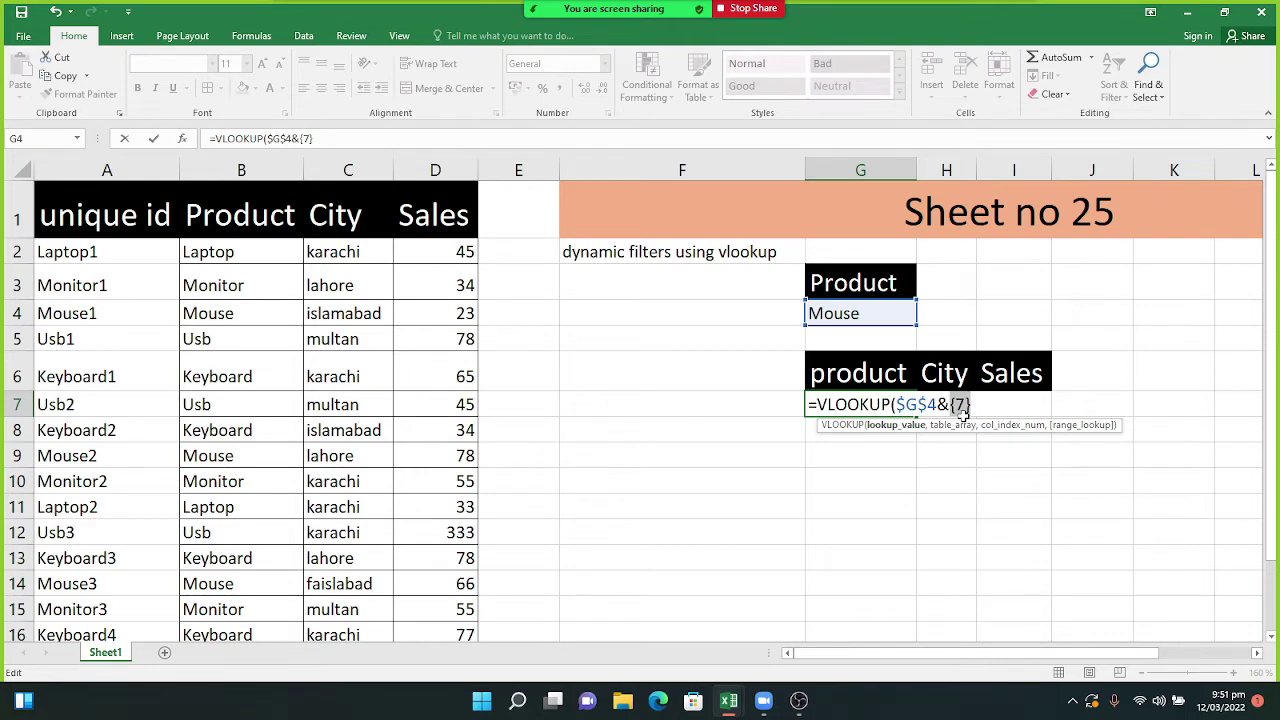
{"action": "key", "text": "ctrl+z"}
{"action": "left_click", "coordinate": [1004, 405]}
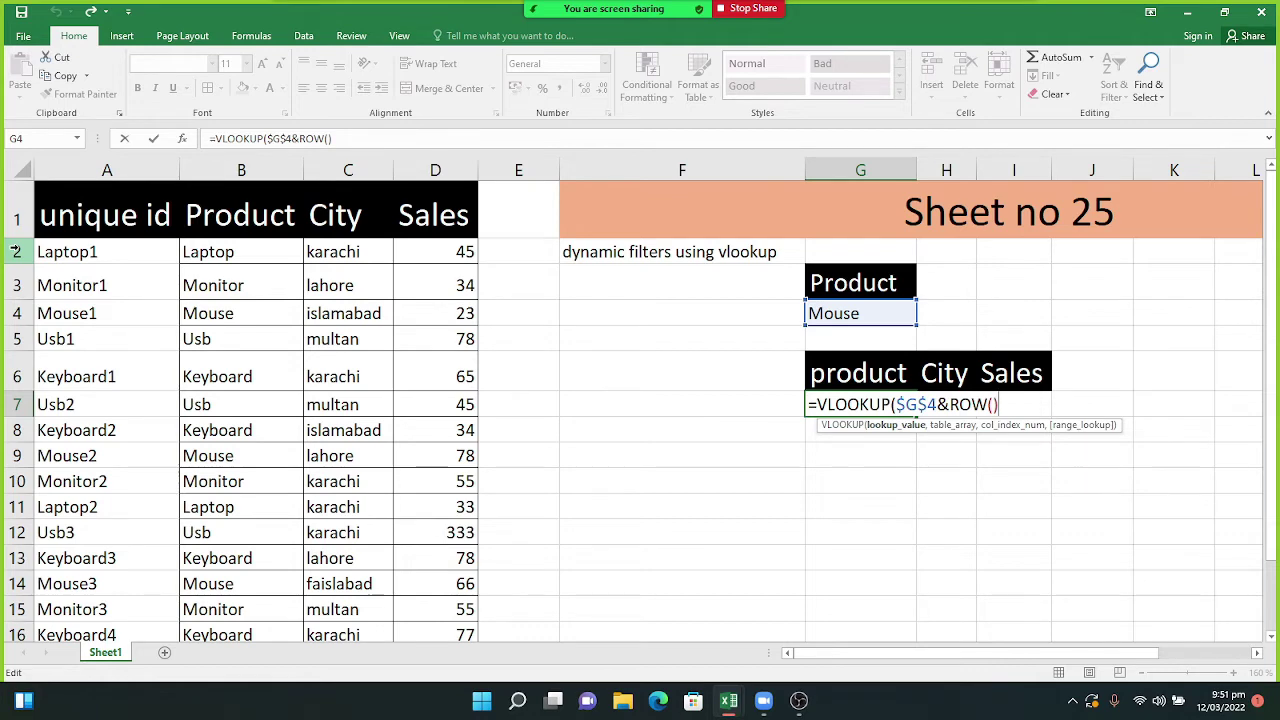
Subtract 6 from ROW() in the lookup value, checking ROW()-6 by evaluating it in place and restoring the expression.
{"action": "type", "text": "-6,"}
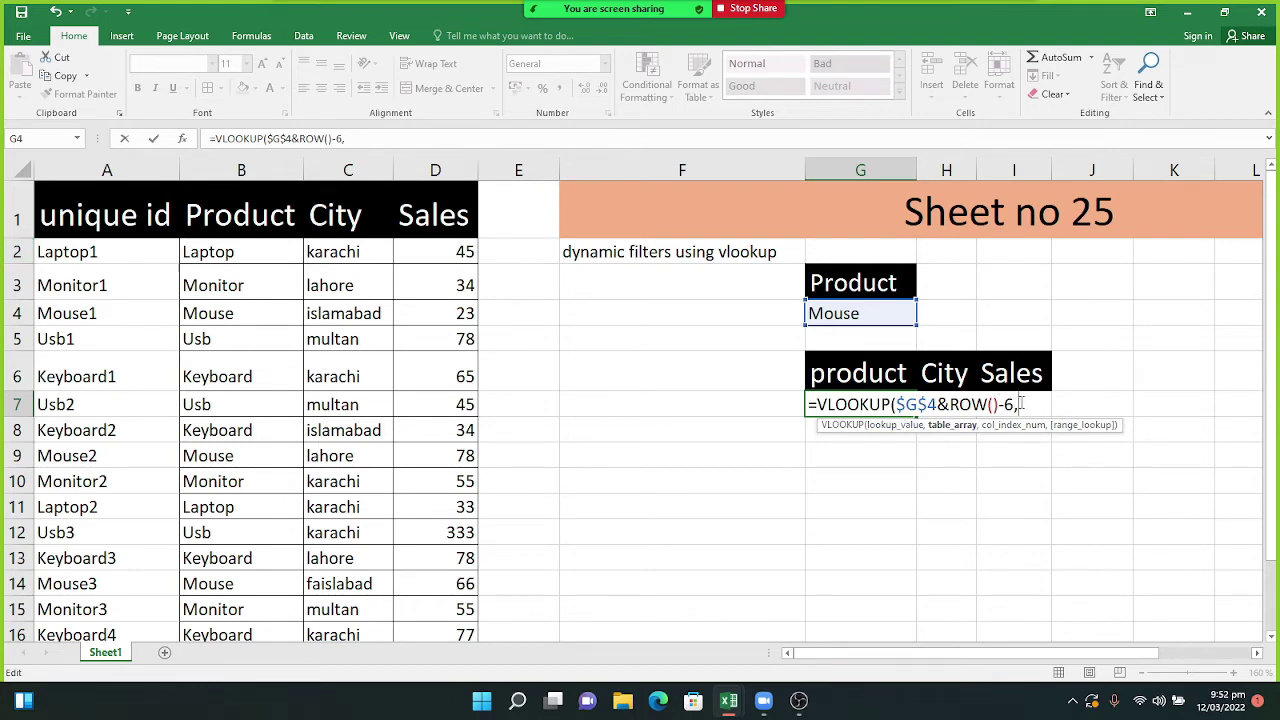
{"action": "left_click_drag", "start_coordinate": [1014, 404], "coordinate": [950, 404]}
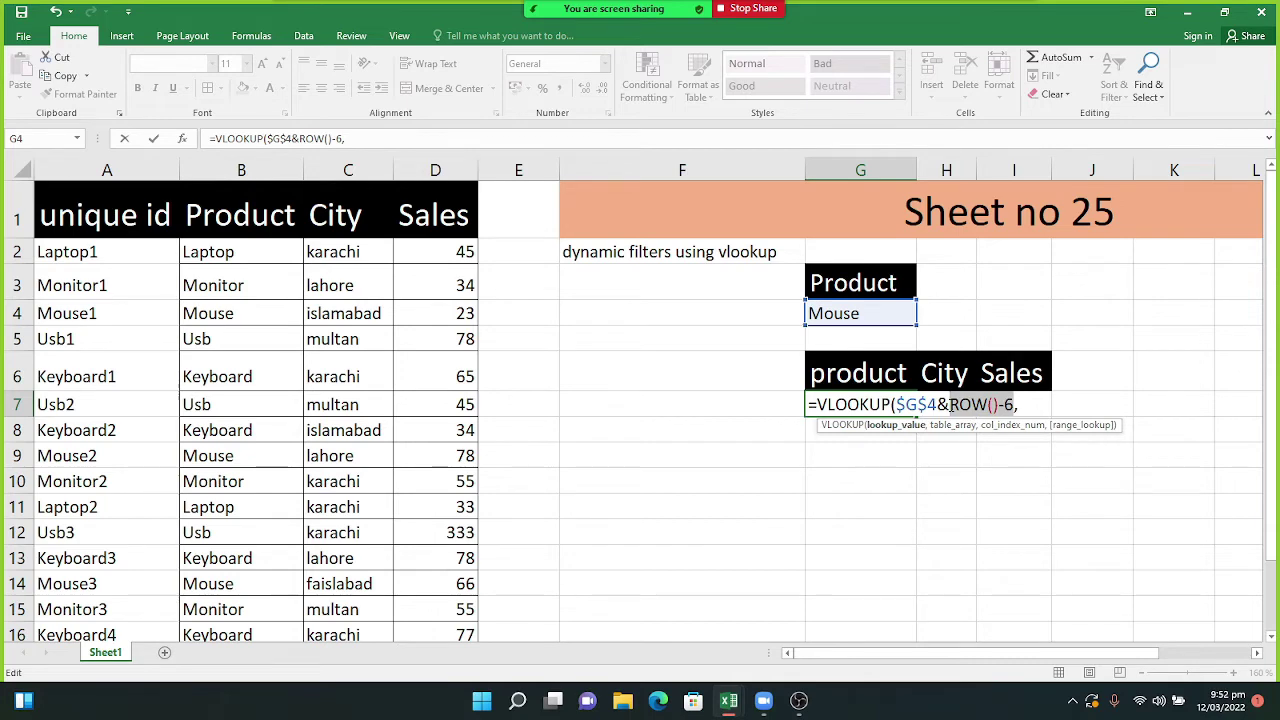
{"action": "key", "text": "F9"}
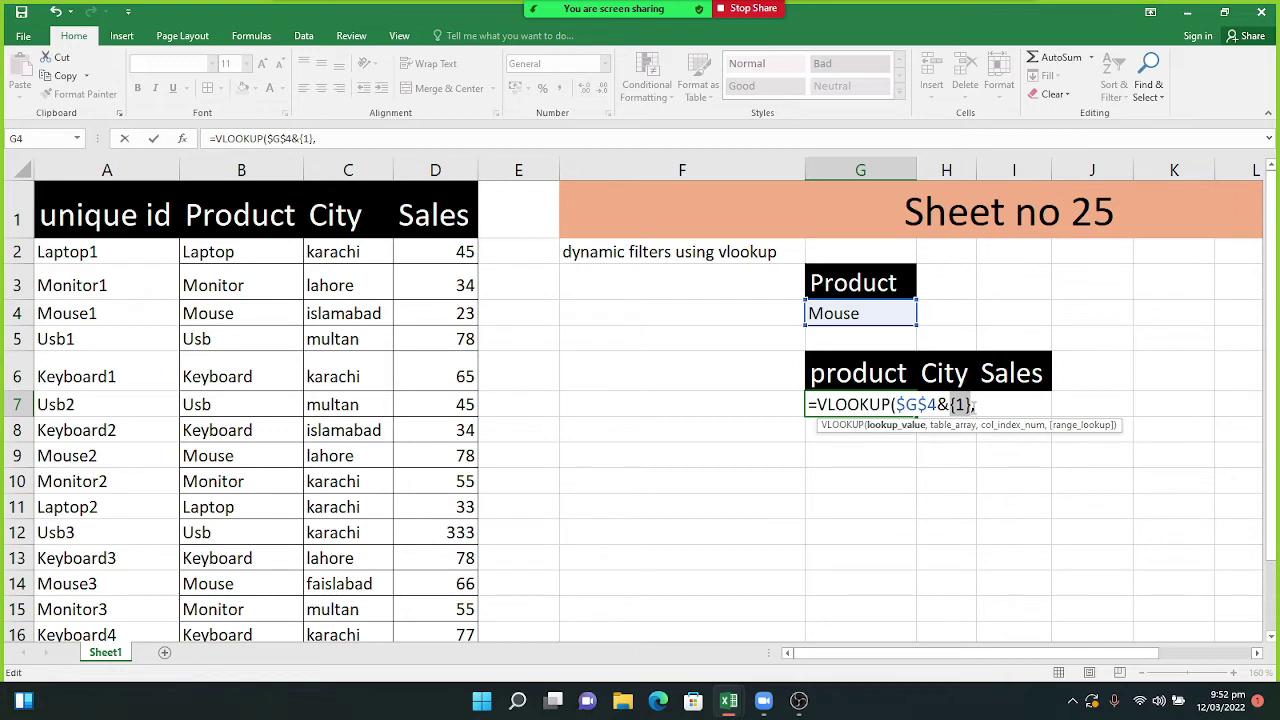
{"action": "key", "text": "ctrl+z"}
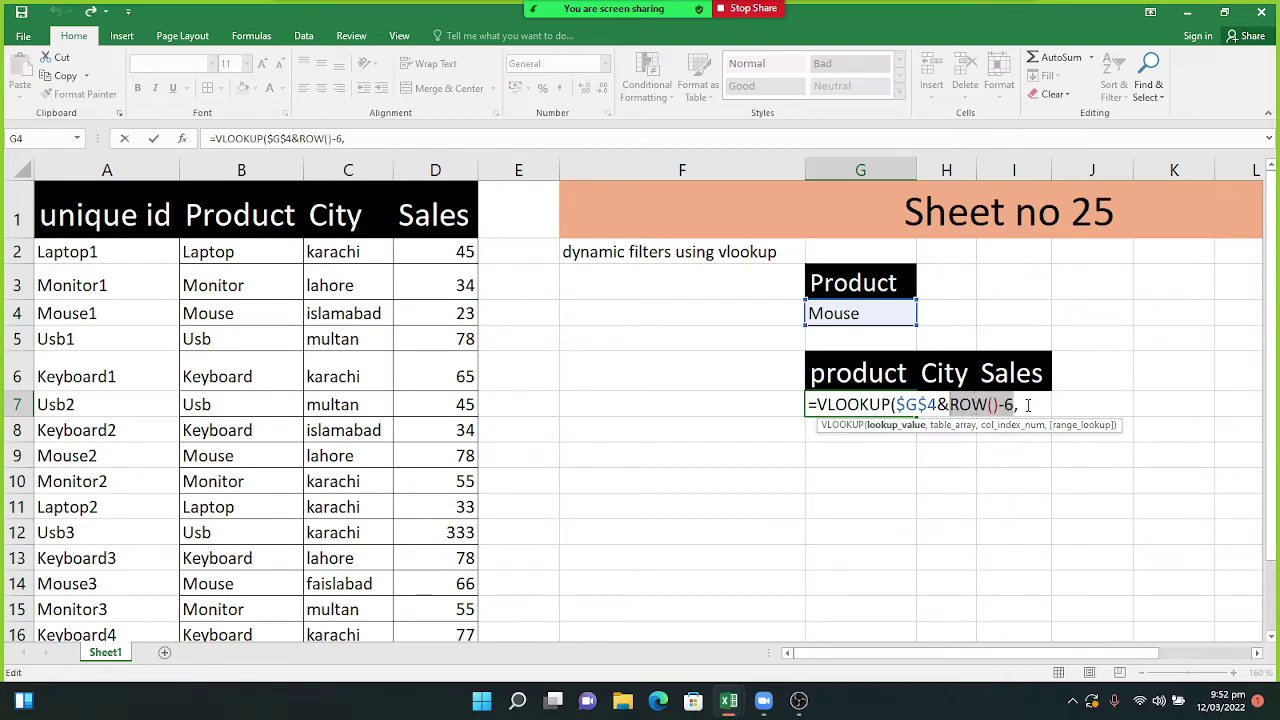
{"action": "left_click", "coordinate": [1027, 405]}
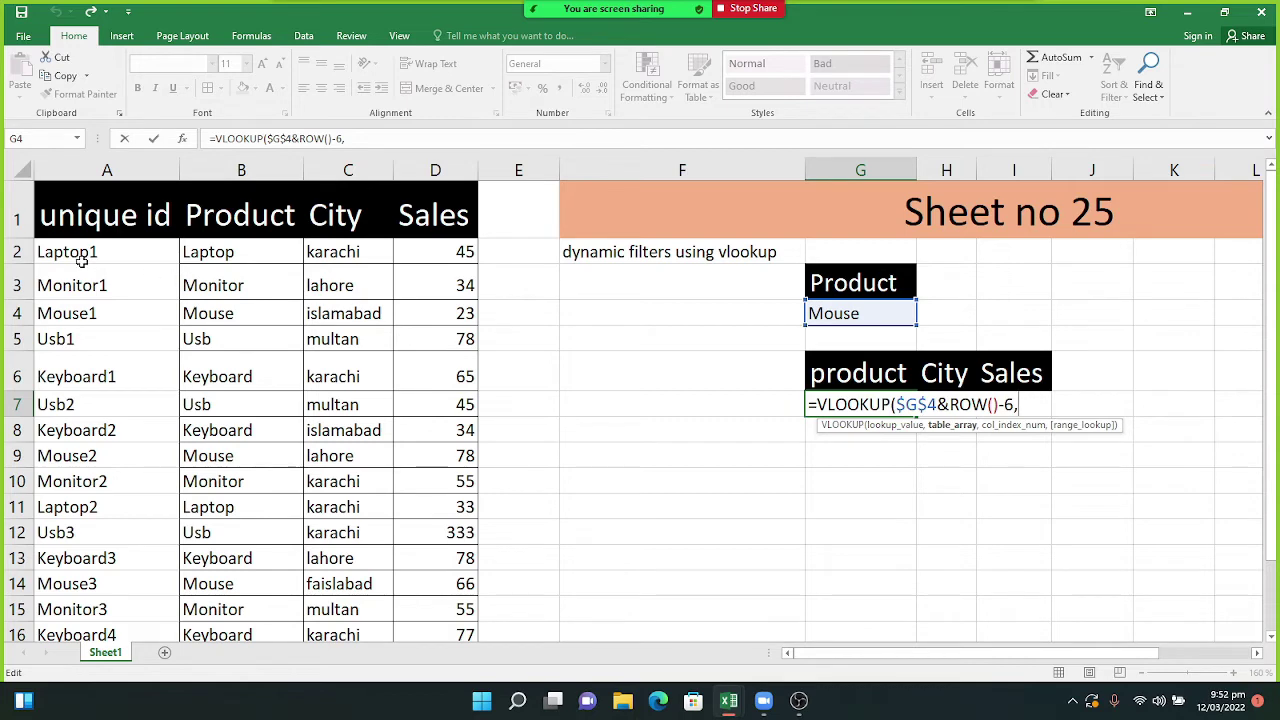
Add the absolute range $A$1:$D$16 as the table array and COLUMN() as the column index in the G7 formula.
{"action": "left_click_drag", "start_coordinate": [62, 205], "coordinate": [424, 582]}
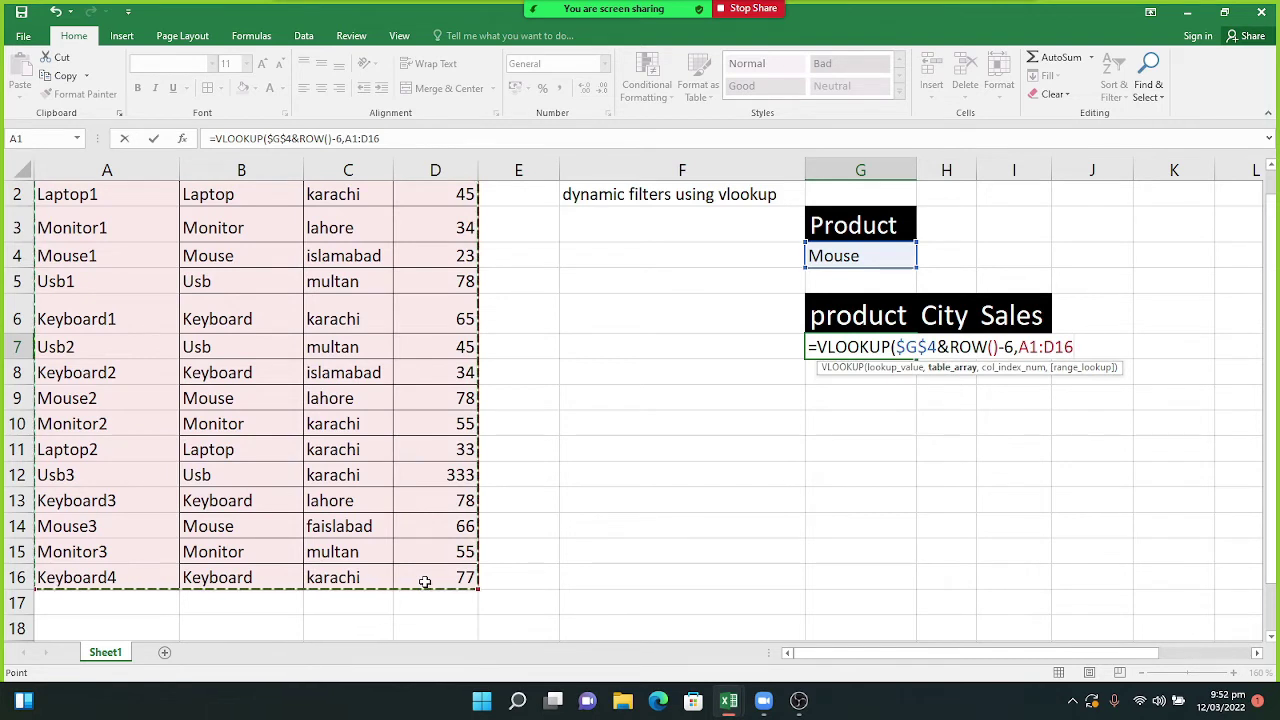
{"action": "key", "text": "F4"}
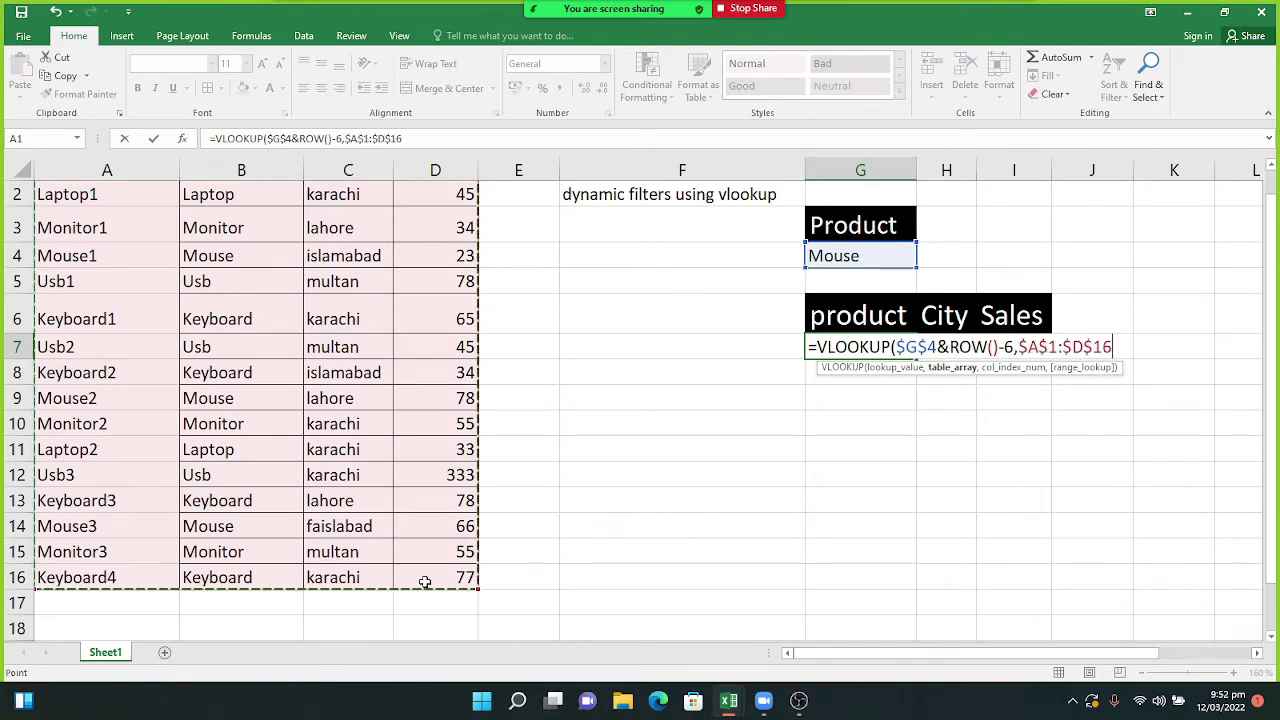
{"action": "type", "text": ",COLUMN"}
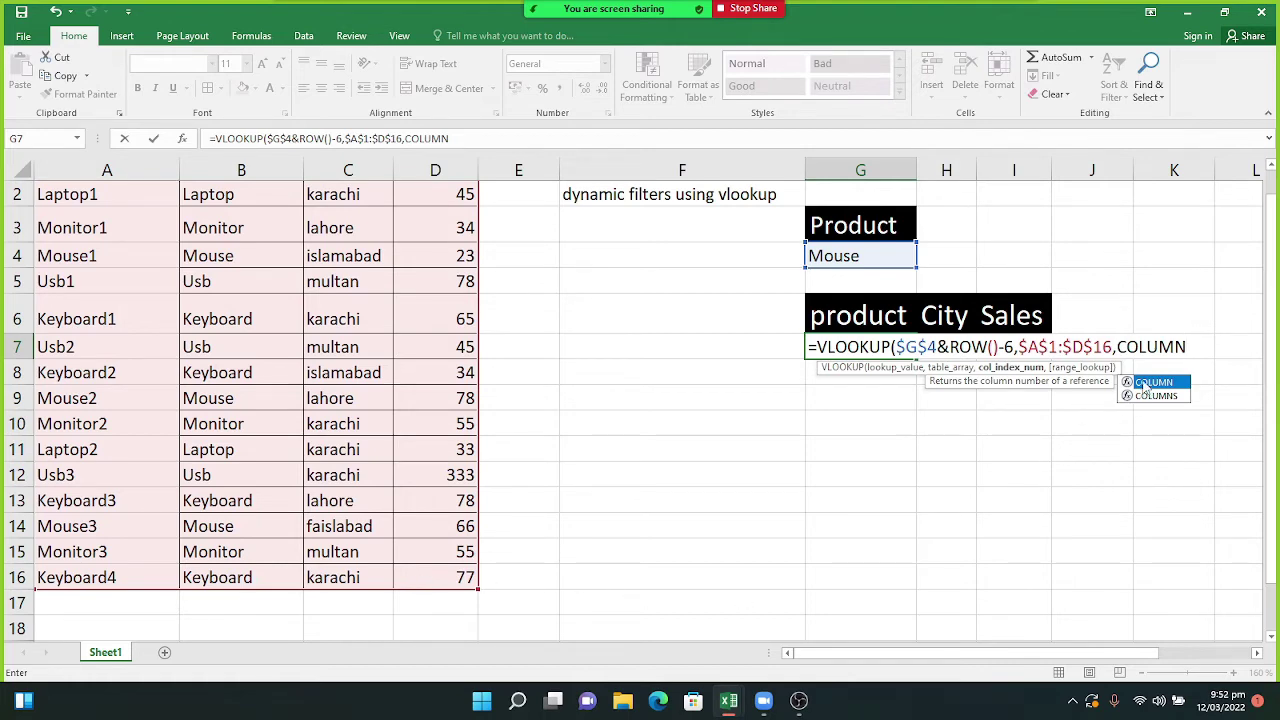
{"action": "type", "text": "()"}
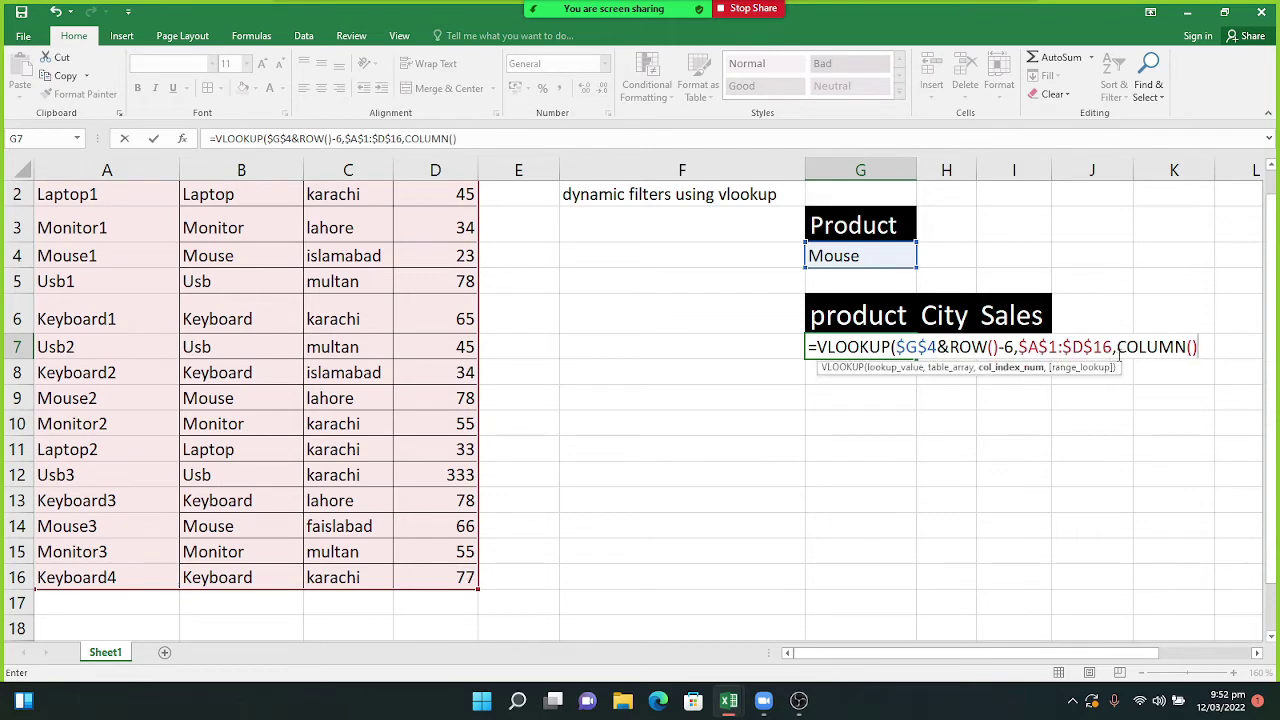
Evaluate the COLUMN() part of the G7 formula in place and restore the expression.
{"action": "left_click_drag", "start_coordinate": [1117, 347], "coordinate": [1202, 346]}
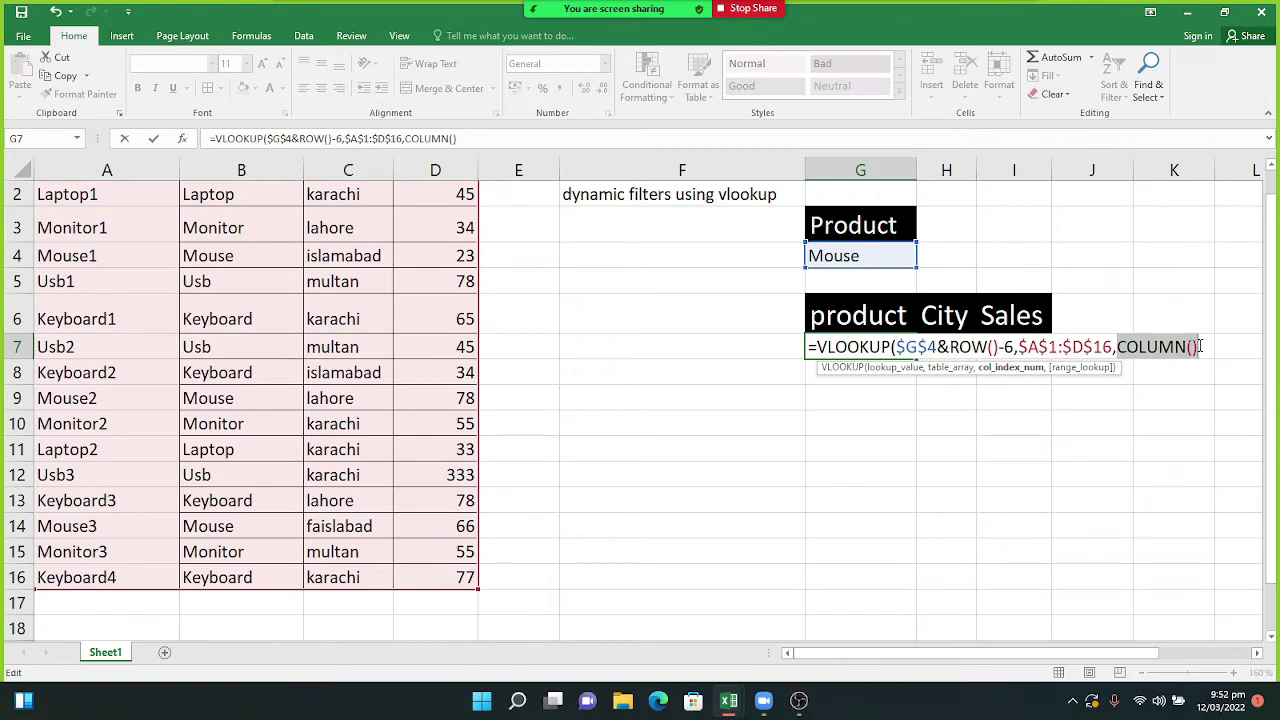
{"action": "key", "text": "F9"}
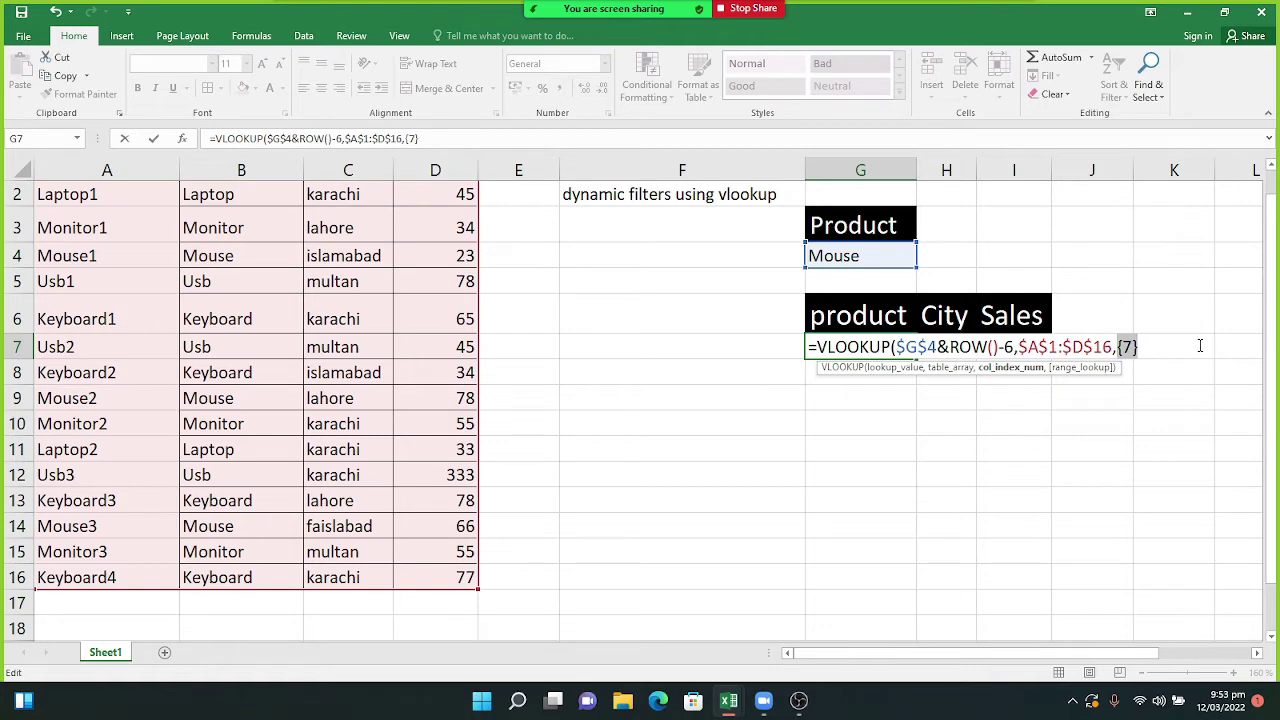
{"action": "key", "text": "ctrl+z"}
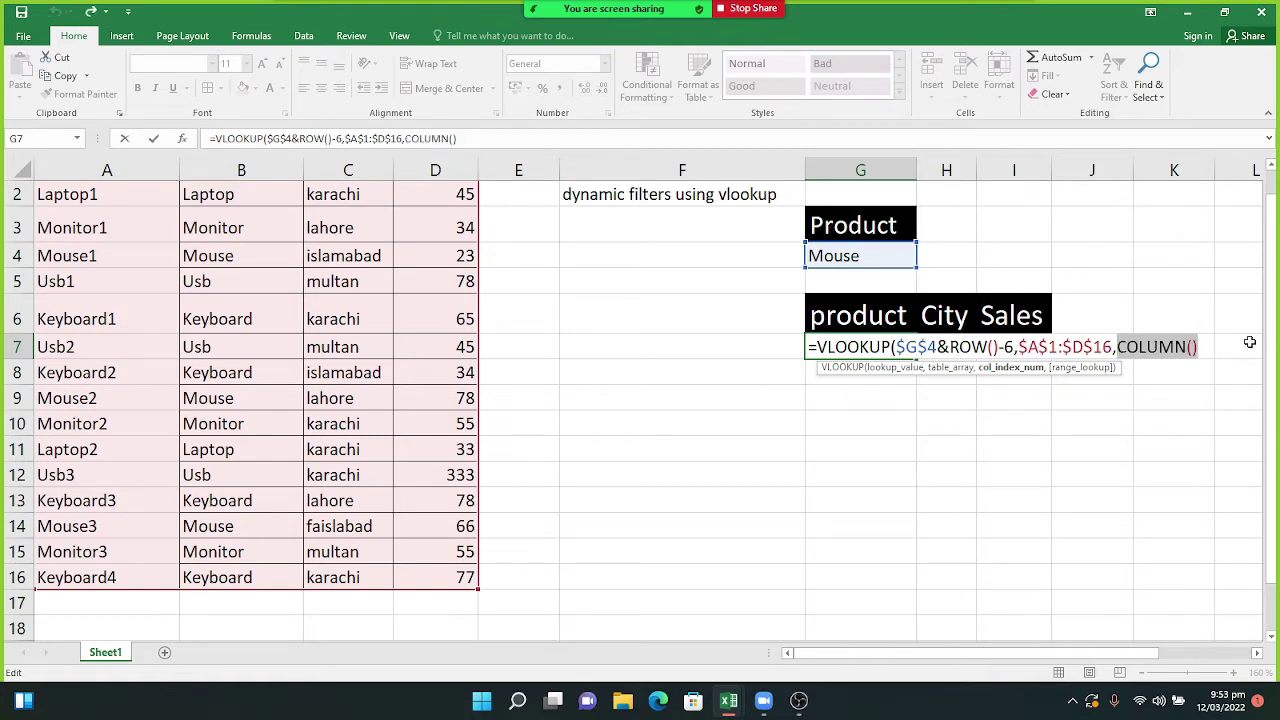
{"action": "left_click_drag", "start_coordinate": [1270, 345], "coordinate": [1272, 311]}
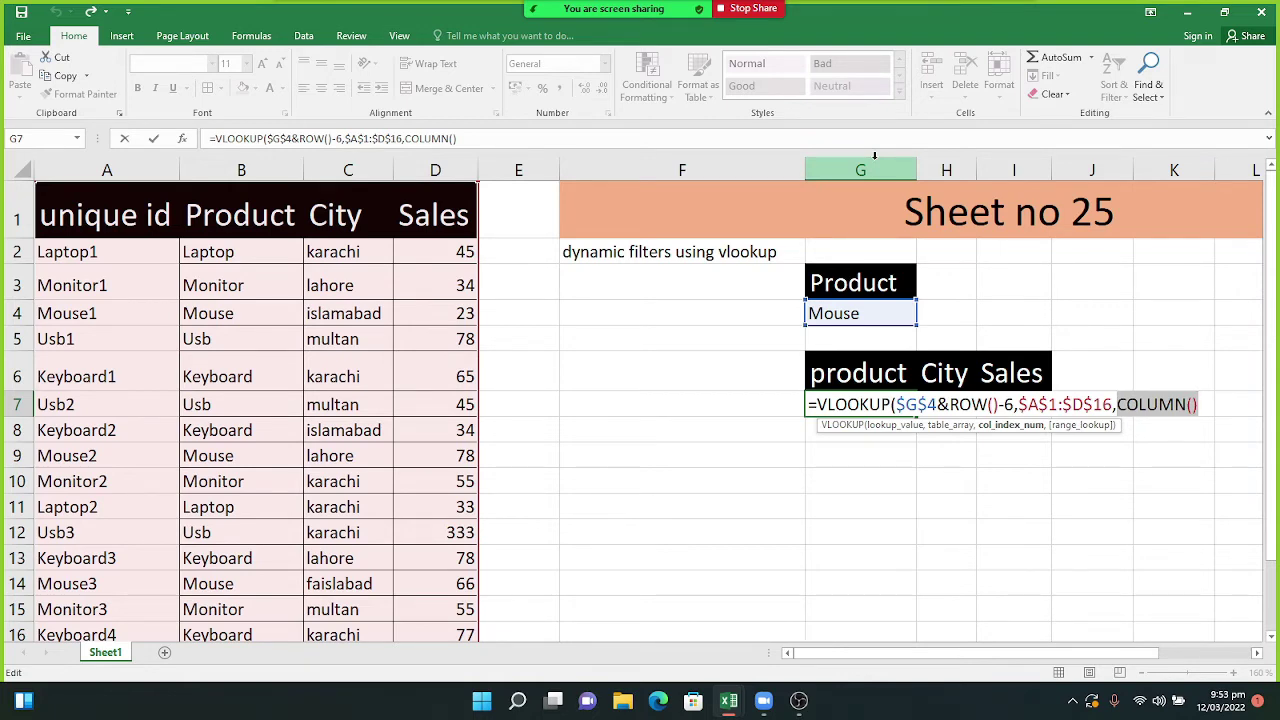
{"action": "type", "text": "-5"}
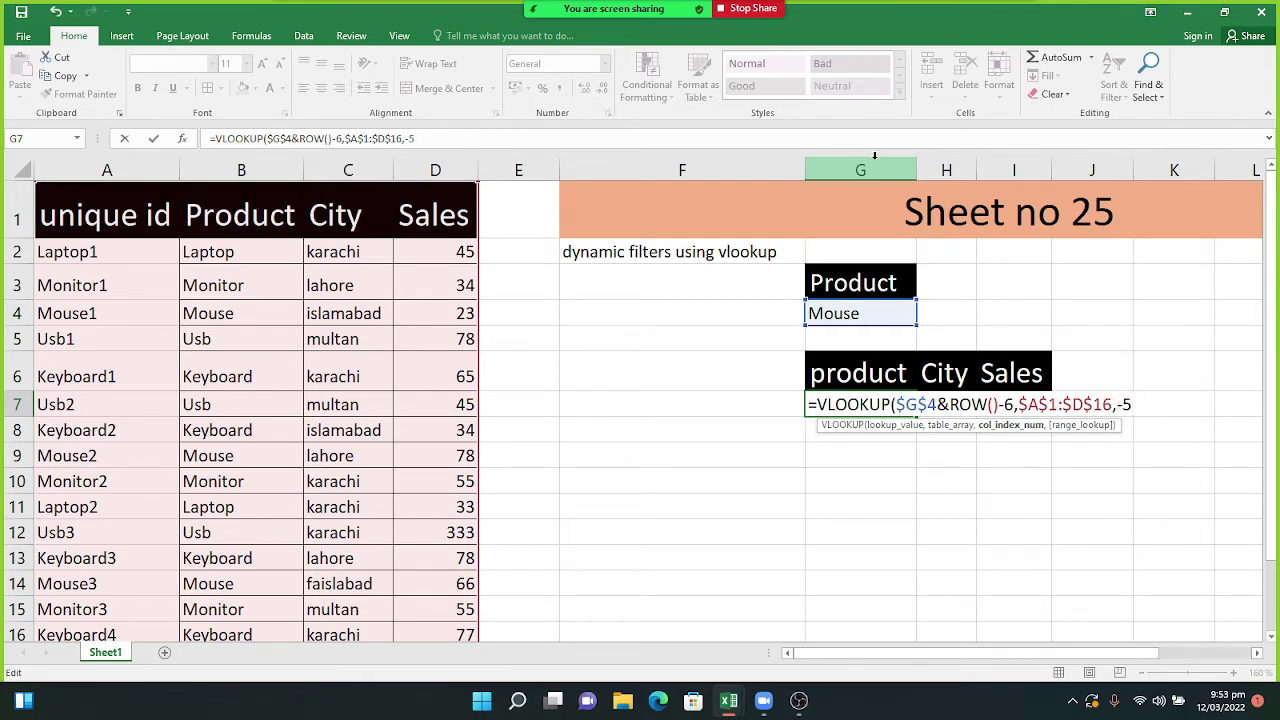
{"action": "key", "text": "ctrl+z"}
{"action": "key", "text": "ctrl+z"}
{"action": "key", "text": "ctrl+z"}
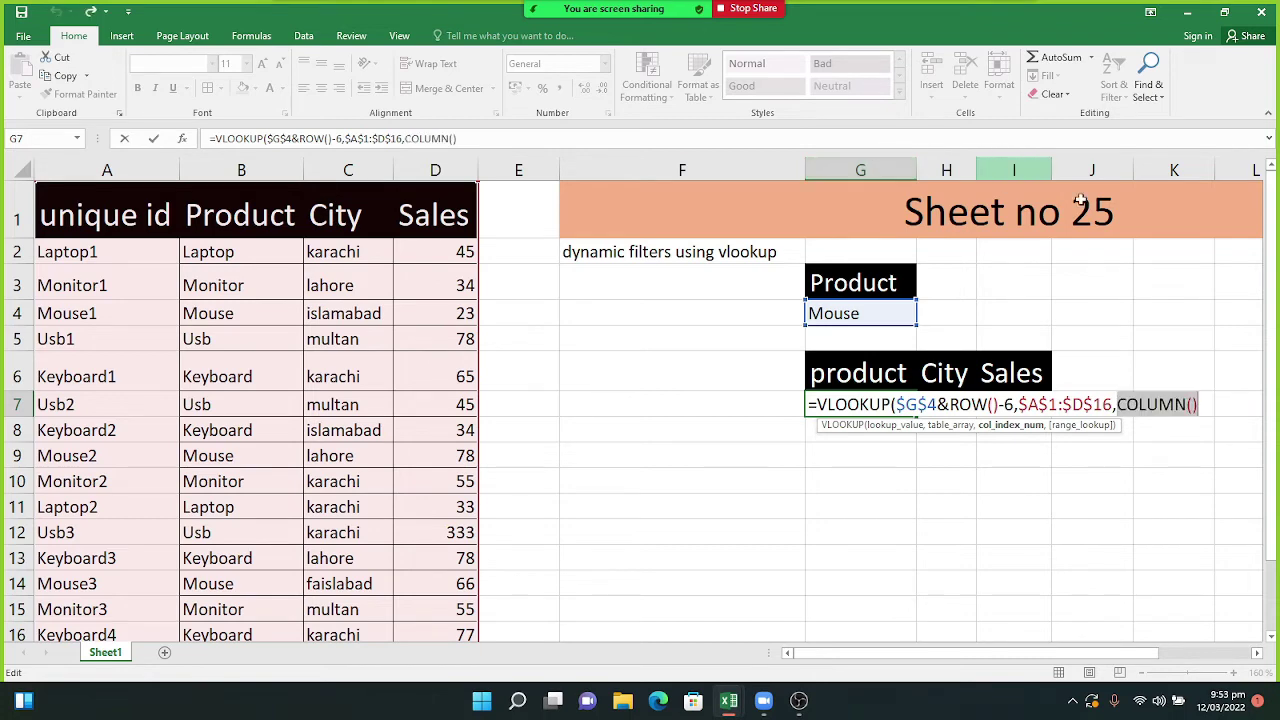
Subtract 5 from COLUMN() in the G7 formula, add 0 for an exact match, and complete the VLOOKUP.
{"action": "left_click", "coordinate": [1204, 404]}
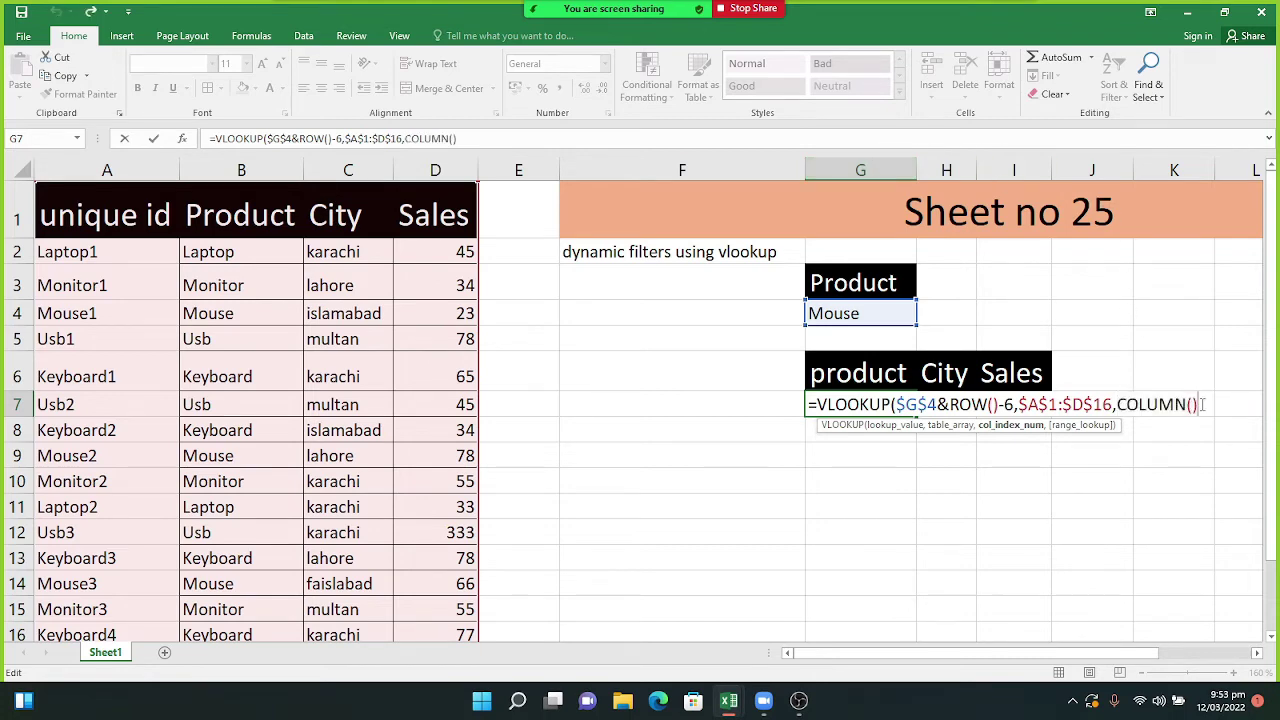
{"action": "type", "text": "-5,0"}
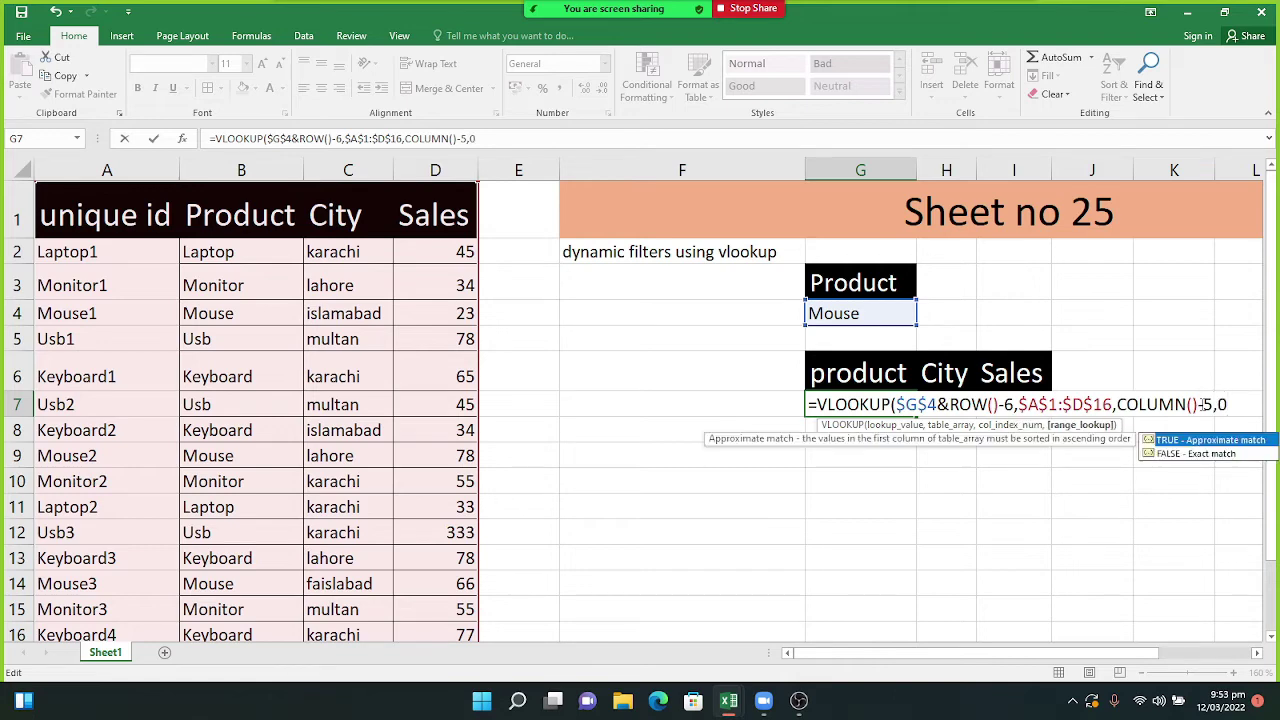
{"action": "type", "text": ")"}
{"action": "key", "text": "Return"}
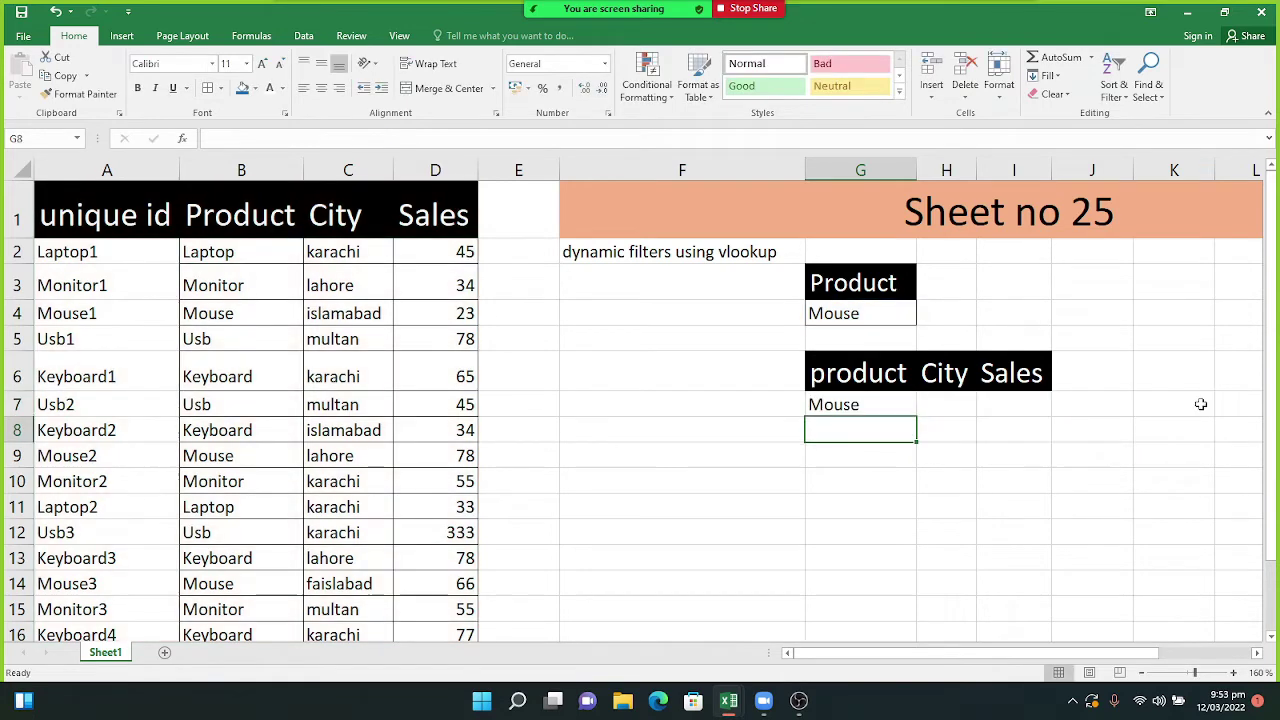
Copy the G7 lookup formula across to the Sales column and down to row 10.
{"action": "left_click", "coordinate": [881, 403]}
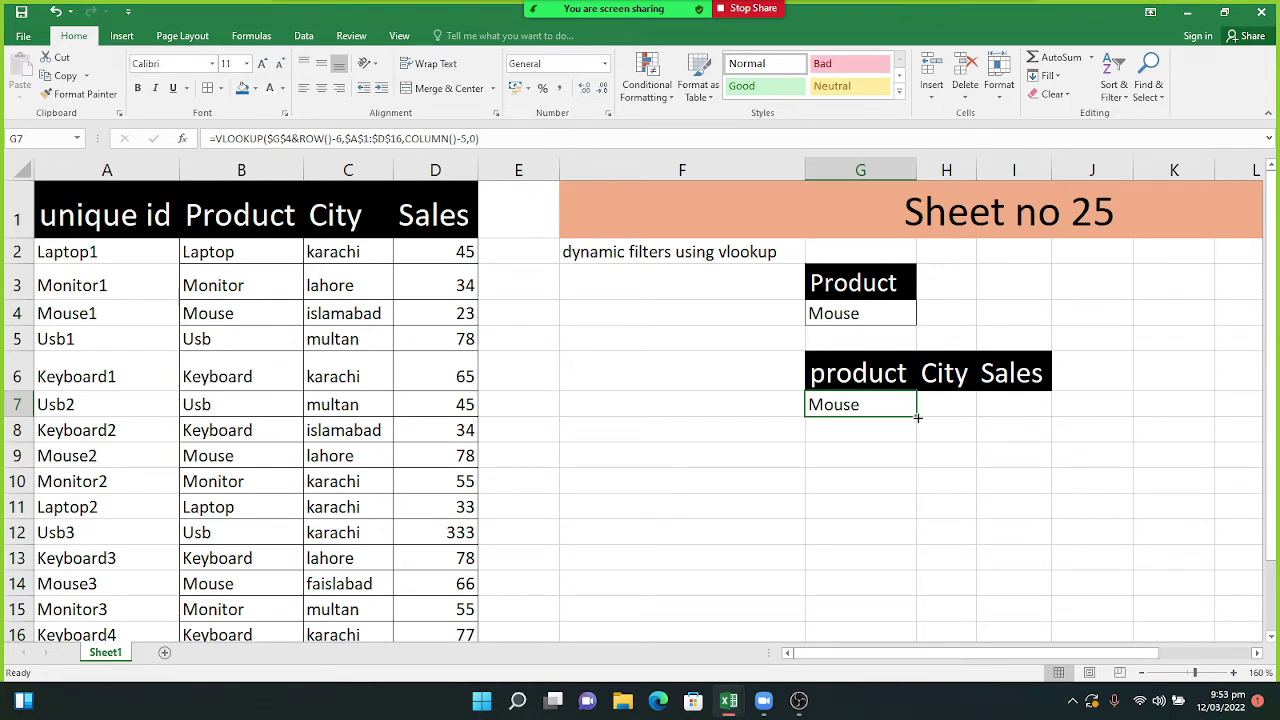
{"action": "left_click_drag", "start_coordinate": [915, 415], "coordinate": [1042, 410]}
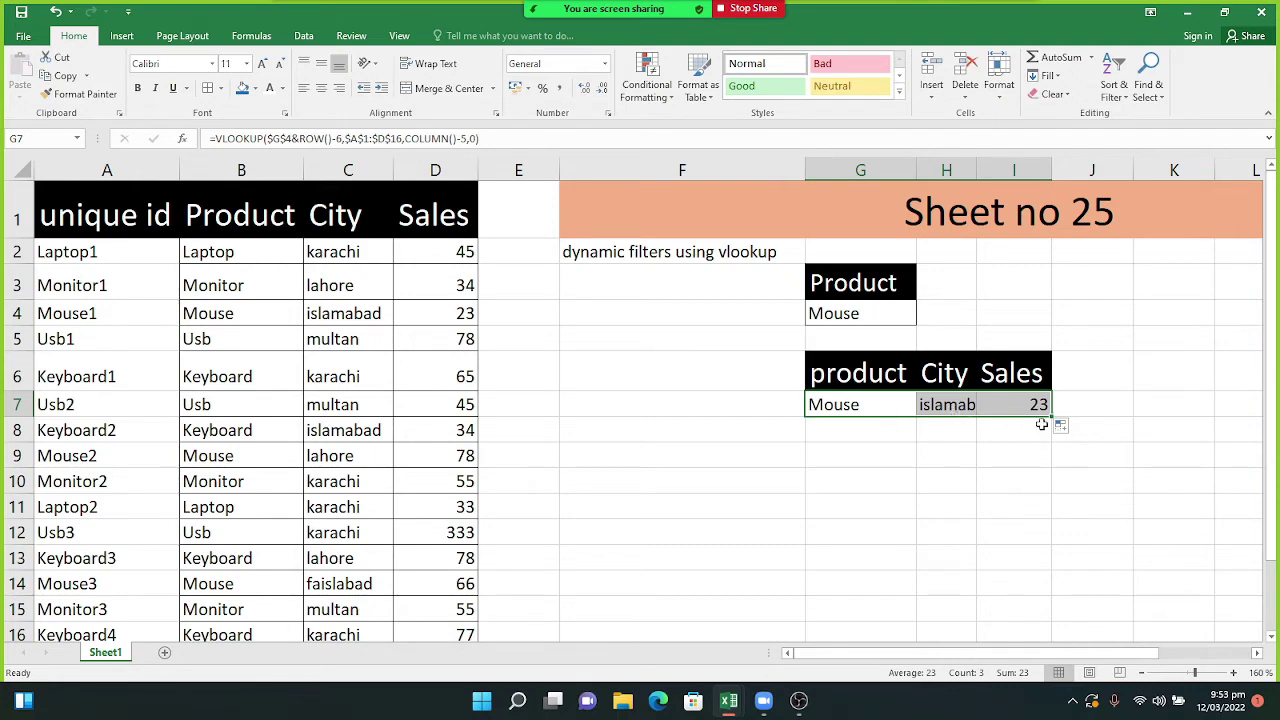
{"action": "left_click_drag", "start_coordinate": [1051, 416], "coordinate": [1052, 500]}
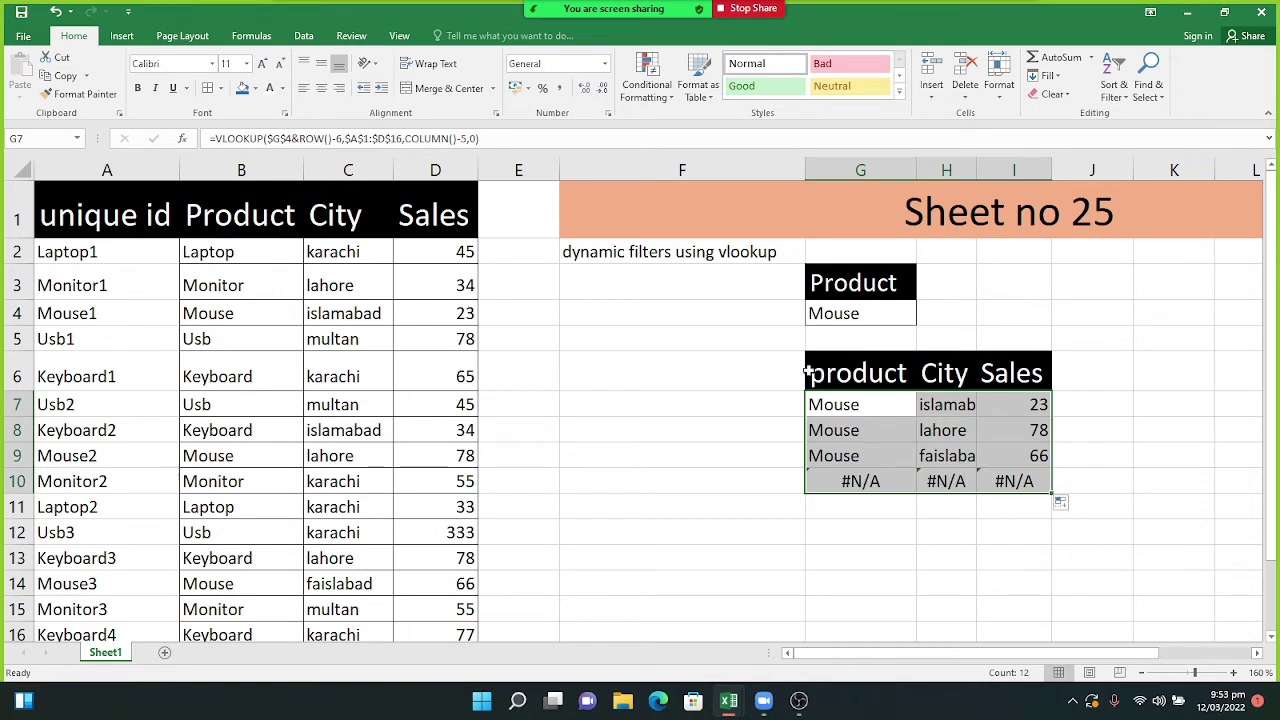
AutoFit the column widths of the whole sheet.
{"action": "left_click", "coordinate": [22, 169]}
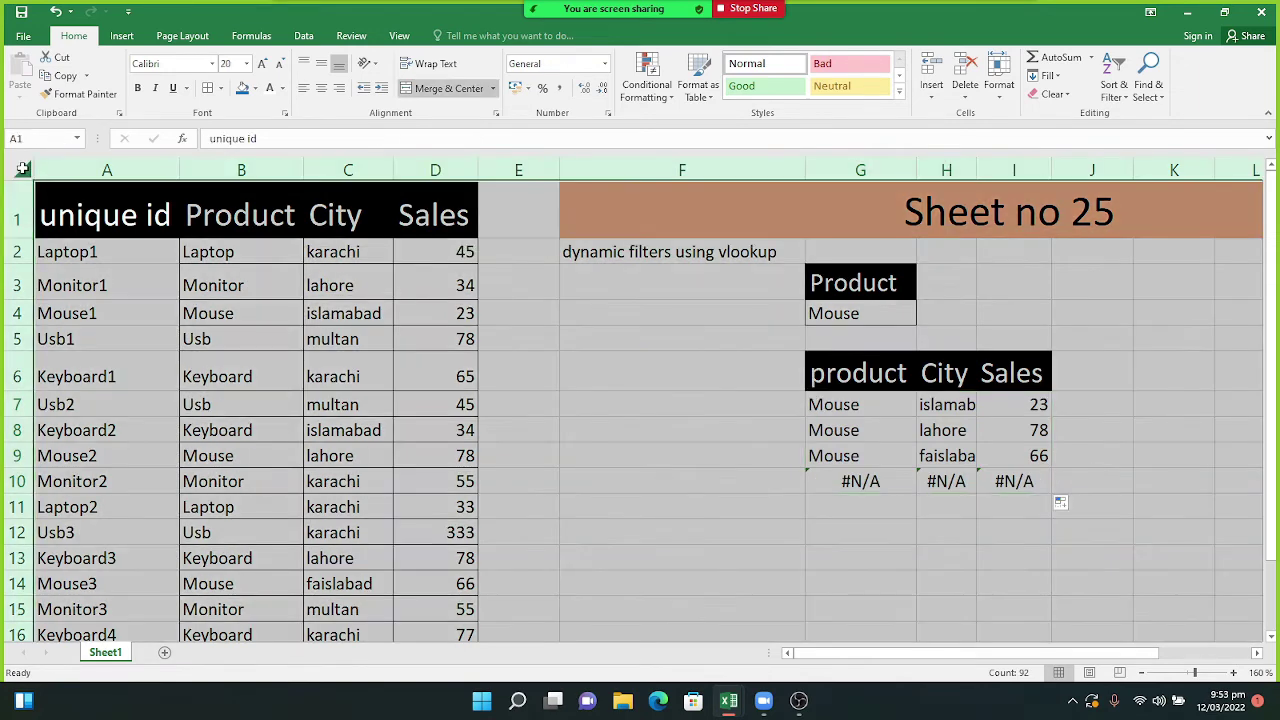
{"action": "left_click", "coordinate": [990, 90]}
{"action": "left_click", "coordinate": [1038, 195]}
{"action": "left_click", "coordinate": [897, 525]}
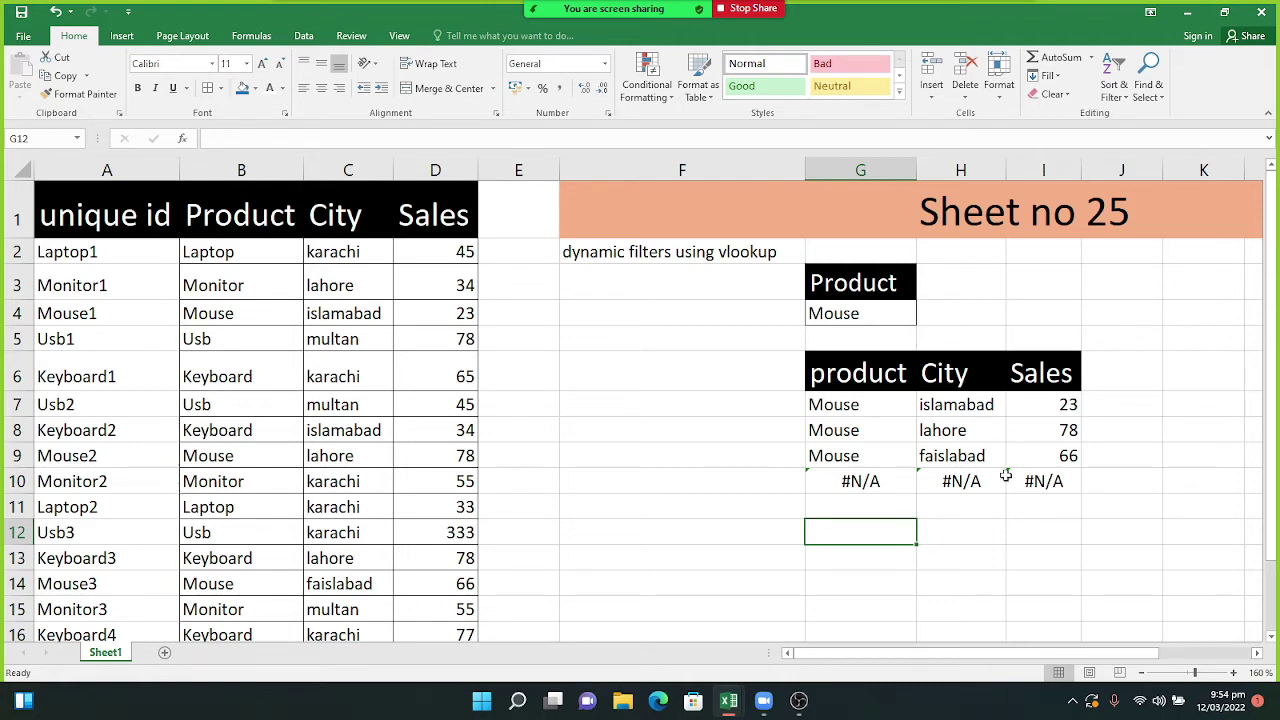
Choose Keyboard from the Product drop-down in G4.
{"action": "left_click_drag", "start_coordinate": [1273, 372], "coordinate": [1277, 414]}
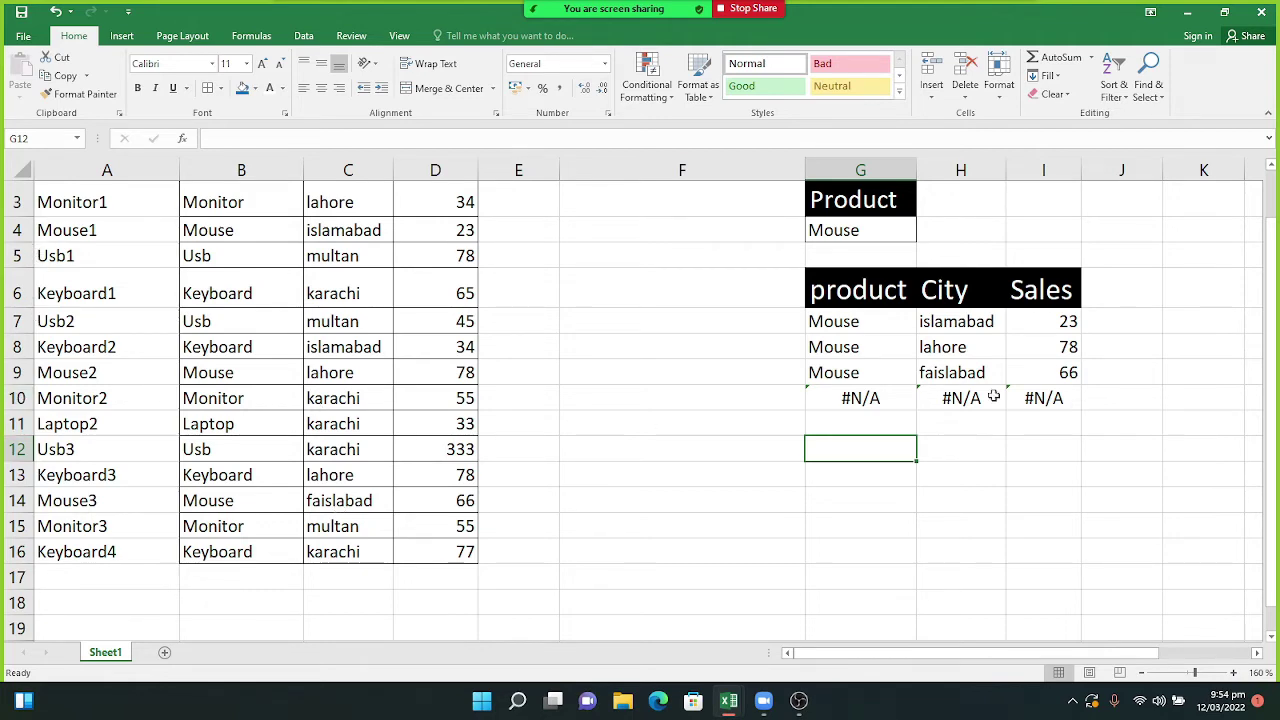
{"action": "left_click_drag", "start_coordinate": [1277, 382], "coordinate": [1277, 372]}
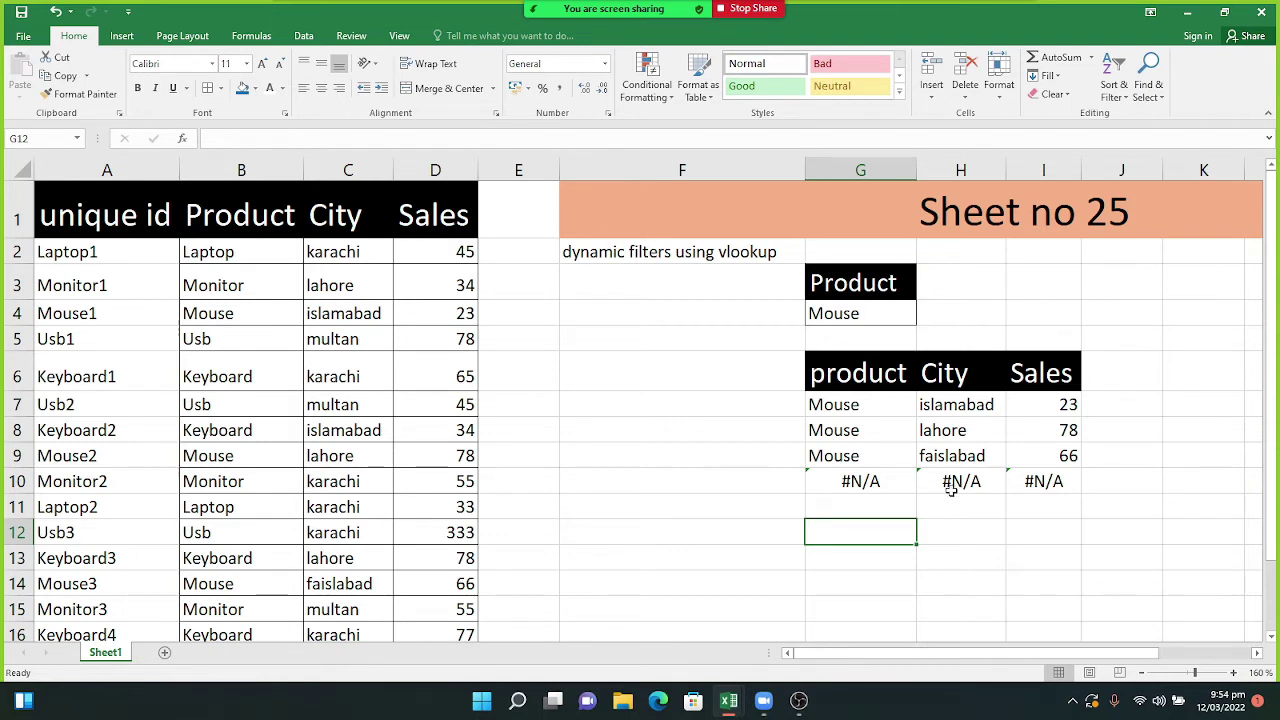
{"action": "left_click", "coordinate": [857, 318]}
{"action": "left_click", "coordinate": [925, 318]}
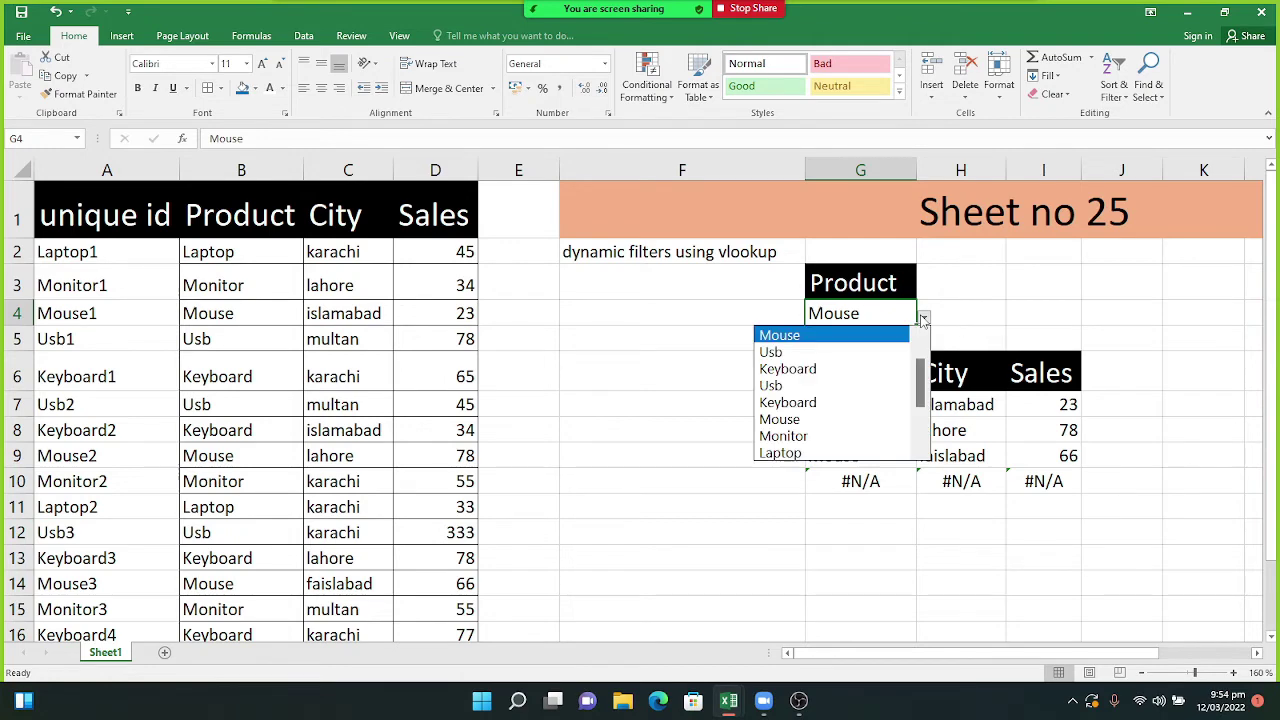
{"action": "left_click", "coordinate": [843, 369]}
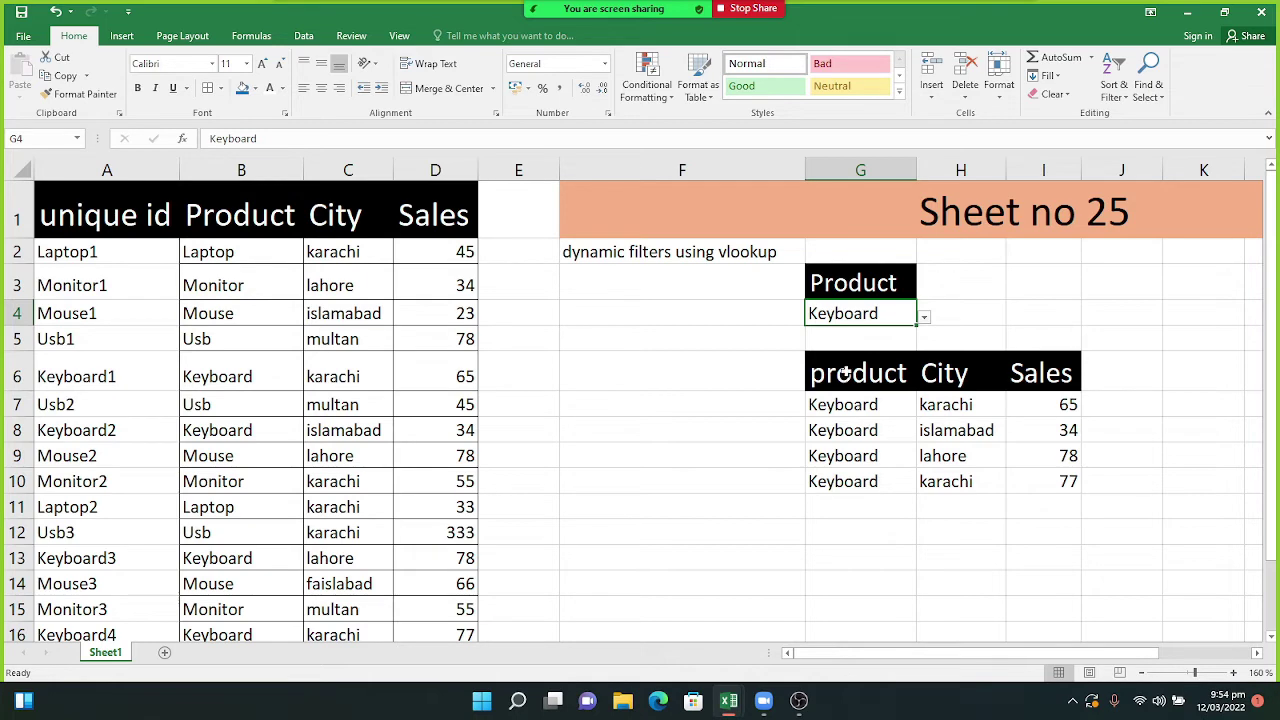
Extend the lookup formulas in the product, City and Sales columns down to row 14.
{"action": "mouse_move", "coordinate": [1275, 346]}
{"action": "left_mouse_down"}
{"action": "mouse_move", "coordinate": [1276, 366]}
{"action": "mouse_move", "coordinate": [1276, 348]}
{"action": "left_mouse_up"}
{"action": "left_click_drag", "start_coordinate": [886, 405], "coordinate": [1083, 604]}
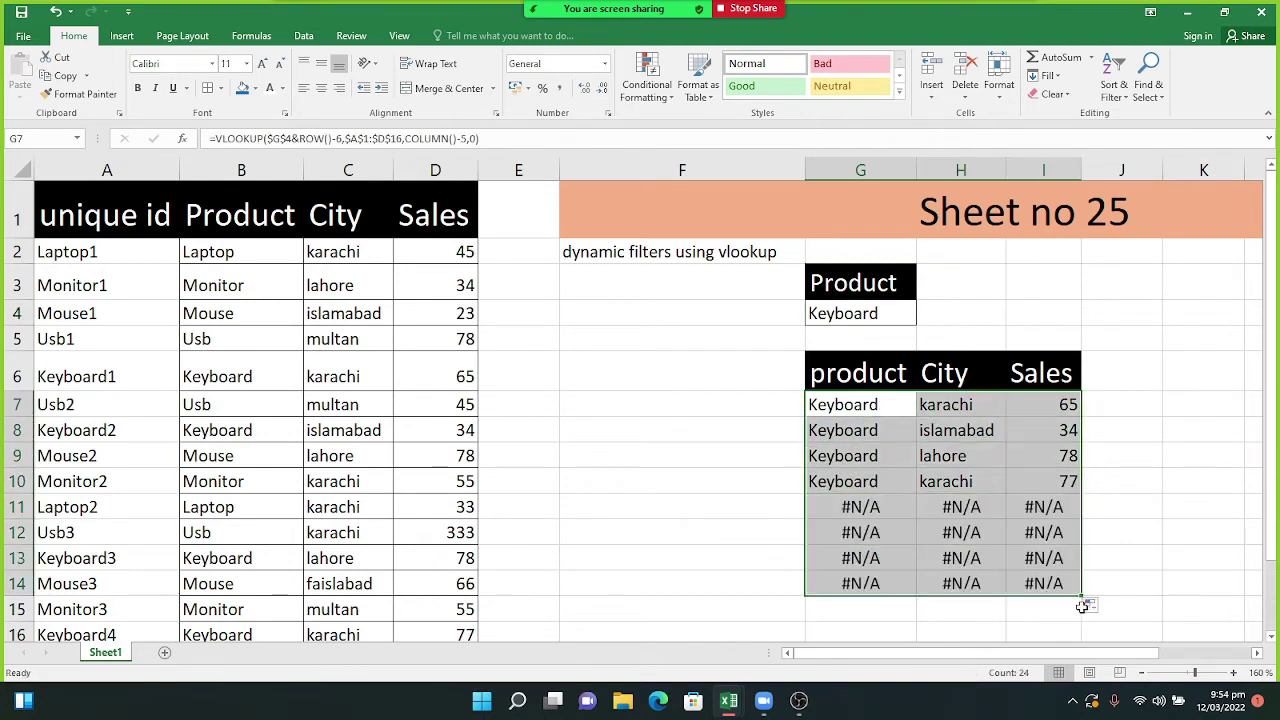
{"action": "left_click", "coordinate": [1097, 543]}
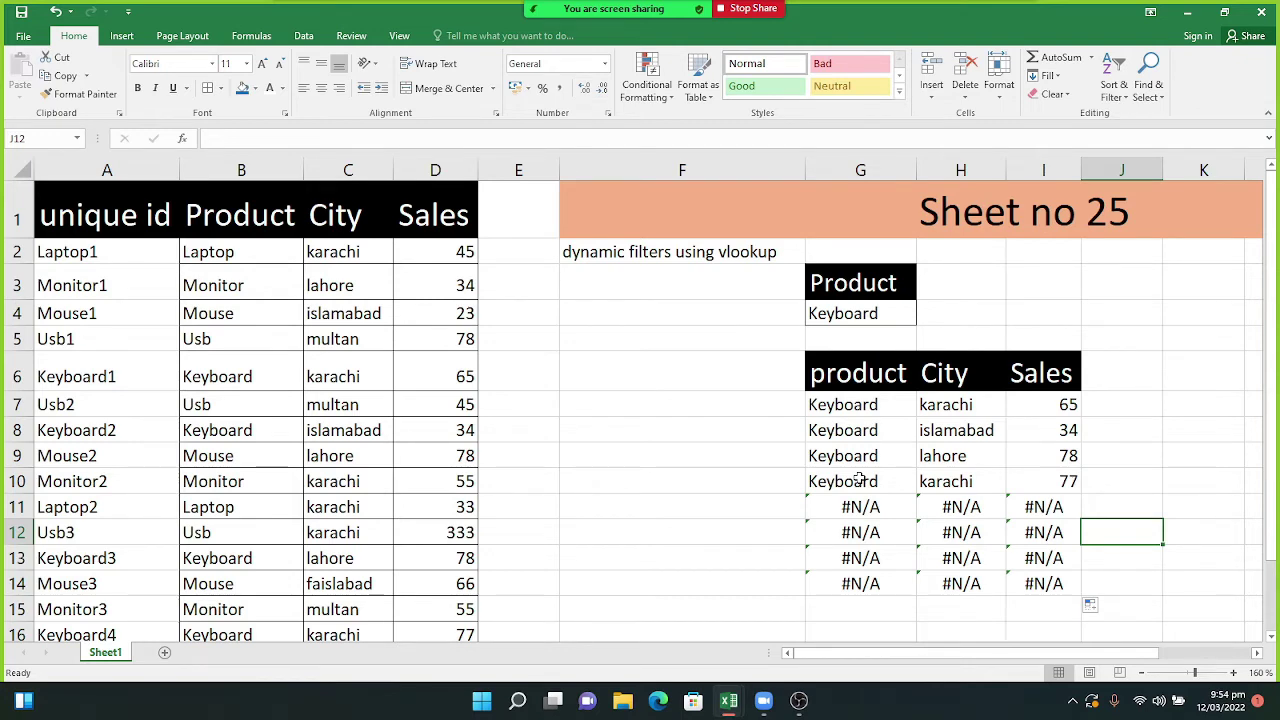
Wrap the VLOOKUP in G7 in IFERROR with an empty string "" as the value if error.
{"action": "double_click", "coordinate": [856, 408]}
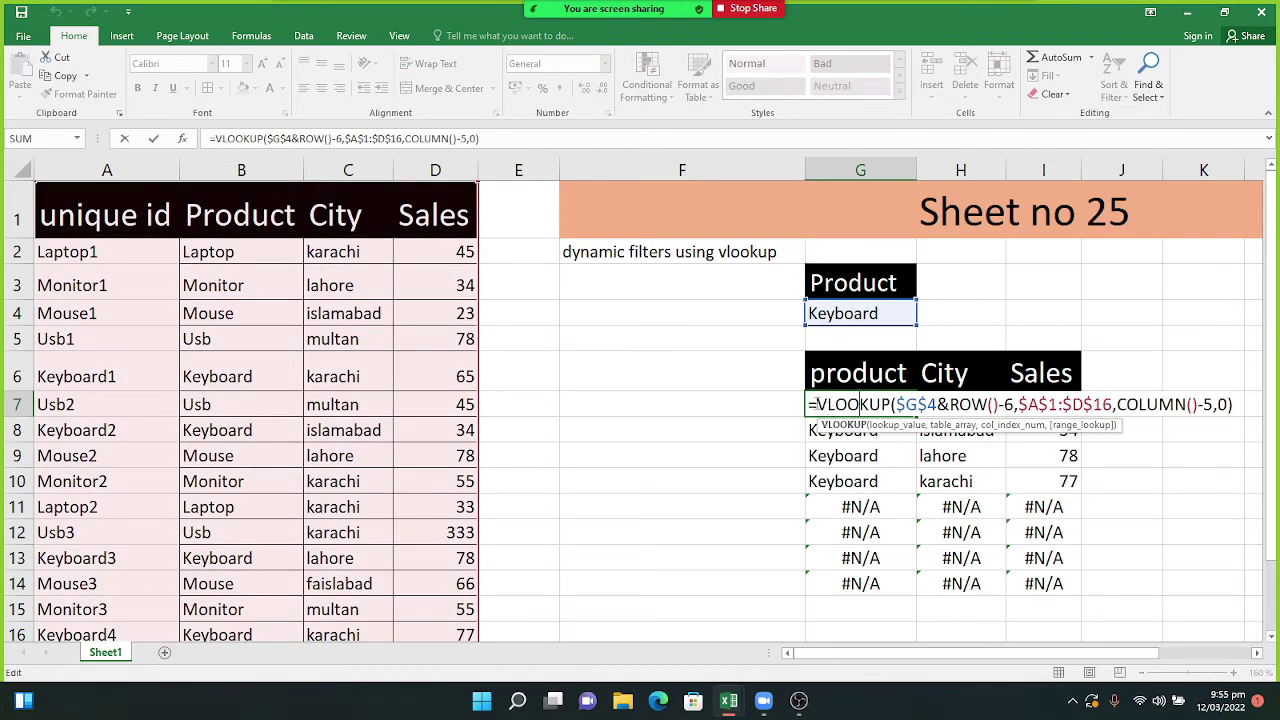
{"action": "left_click", "coordinate": [818, 404]}
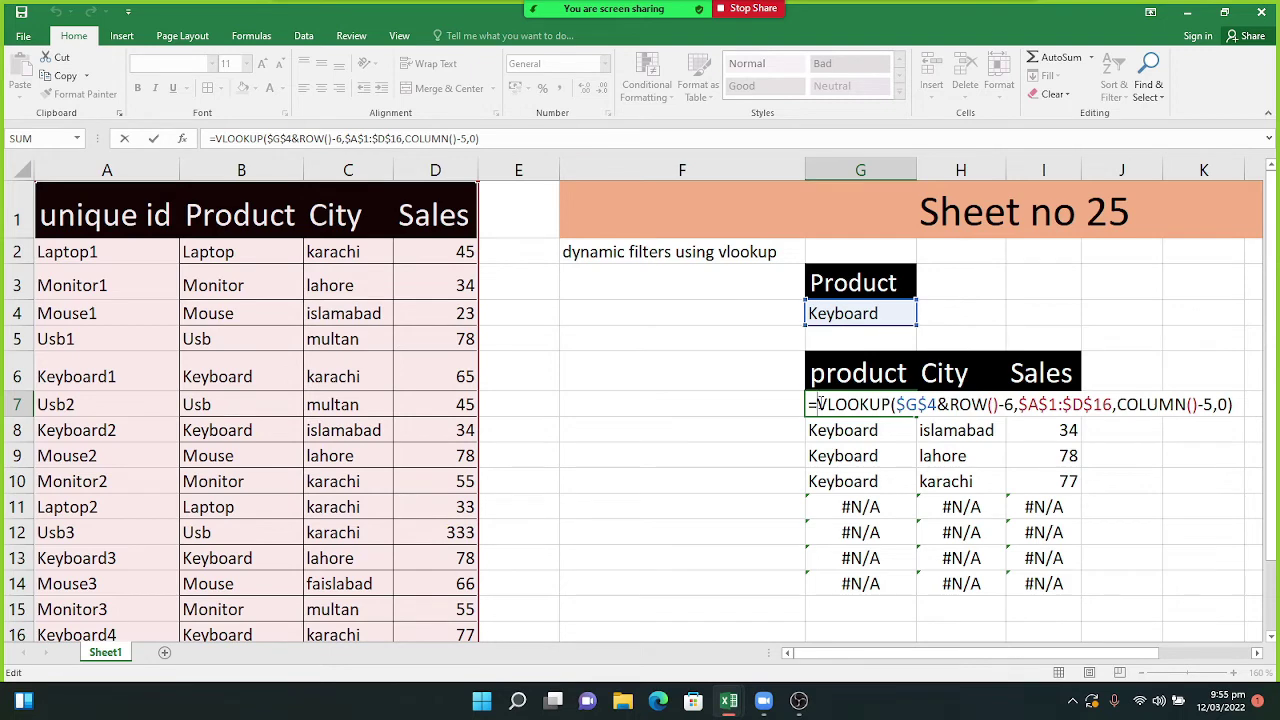
{"action": "type", "text": "IFEROR"}
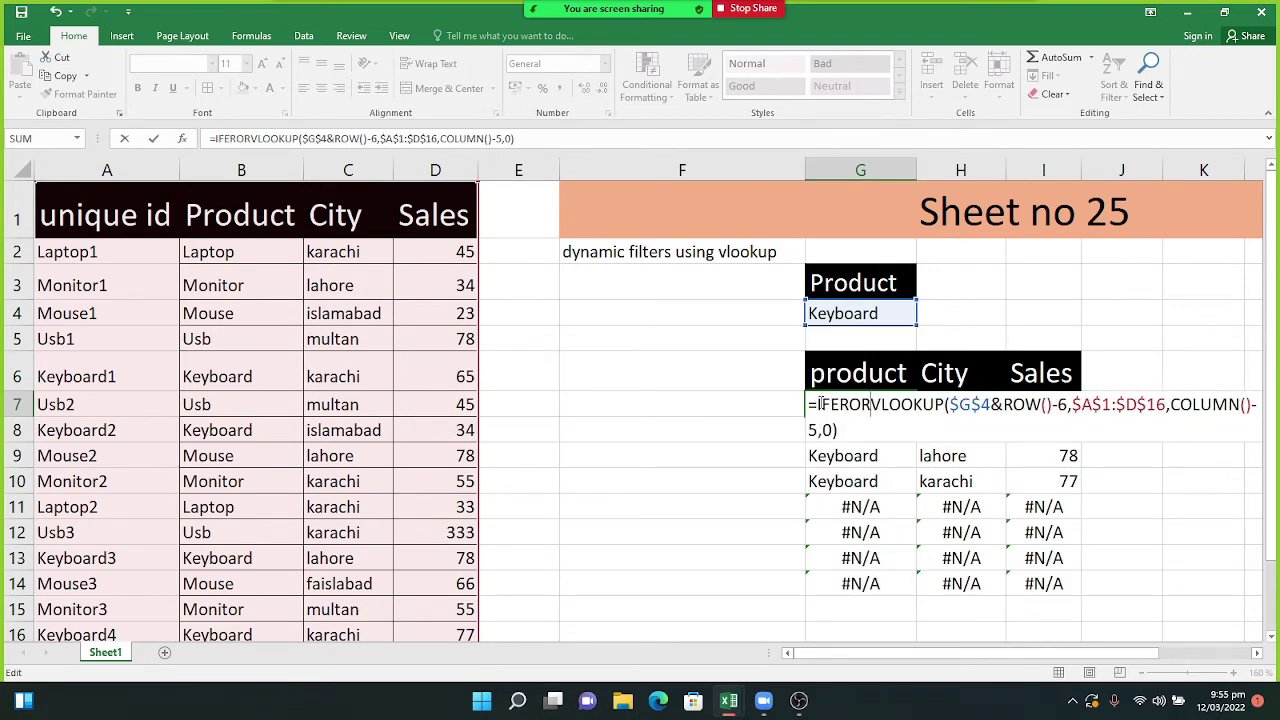
{"action": "key", "text": "BackSpace"}
{"action": "key", "text": "BackSpace"}
{"action": "type", "text": "R"}
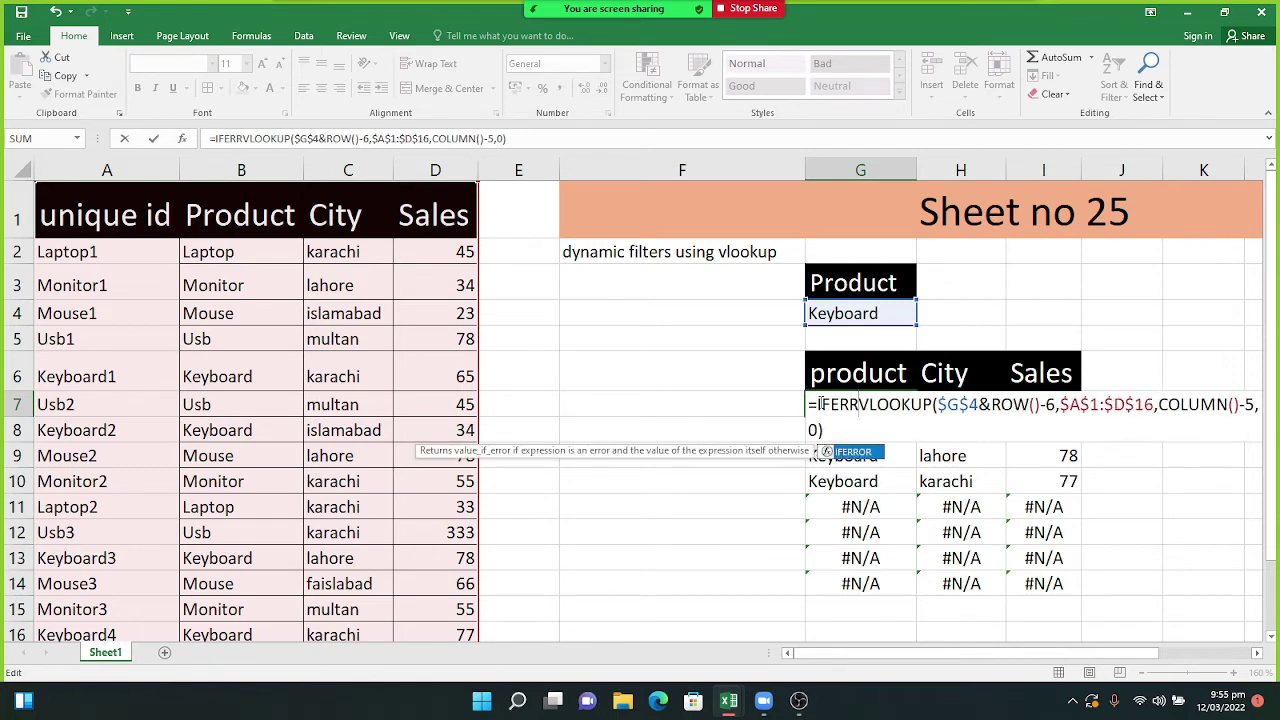
{"action": "type", "text": "OR("}
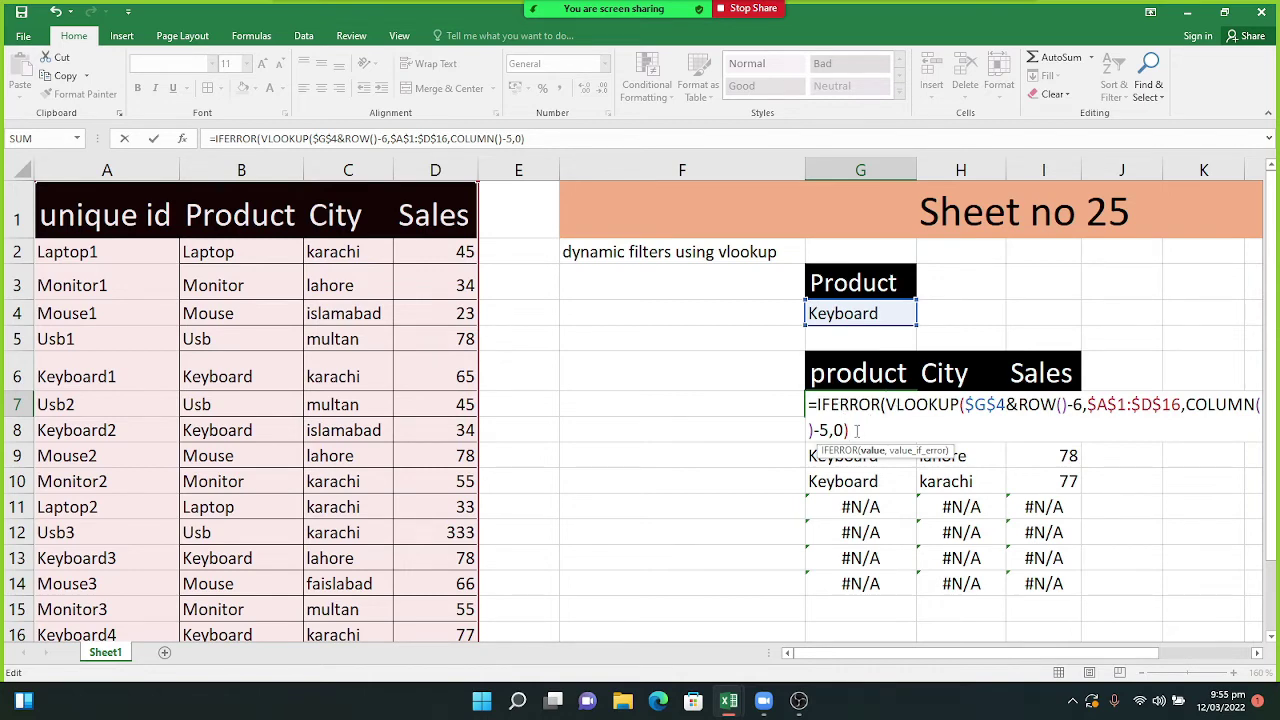
{"action": "type", "text": ","}
{"action": "type", "text": "\"\")"}
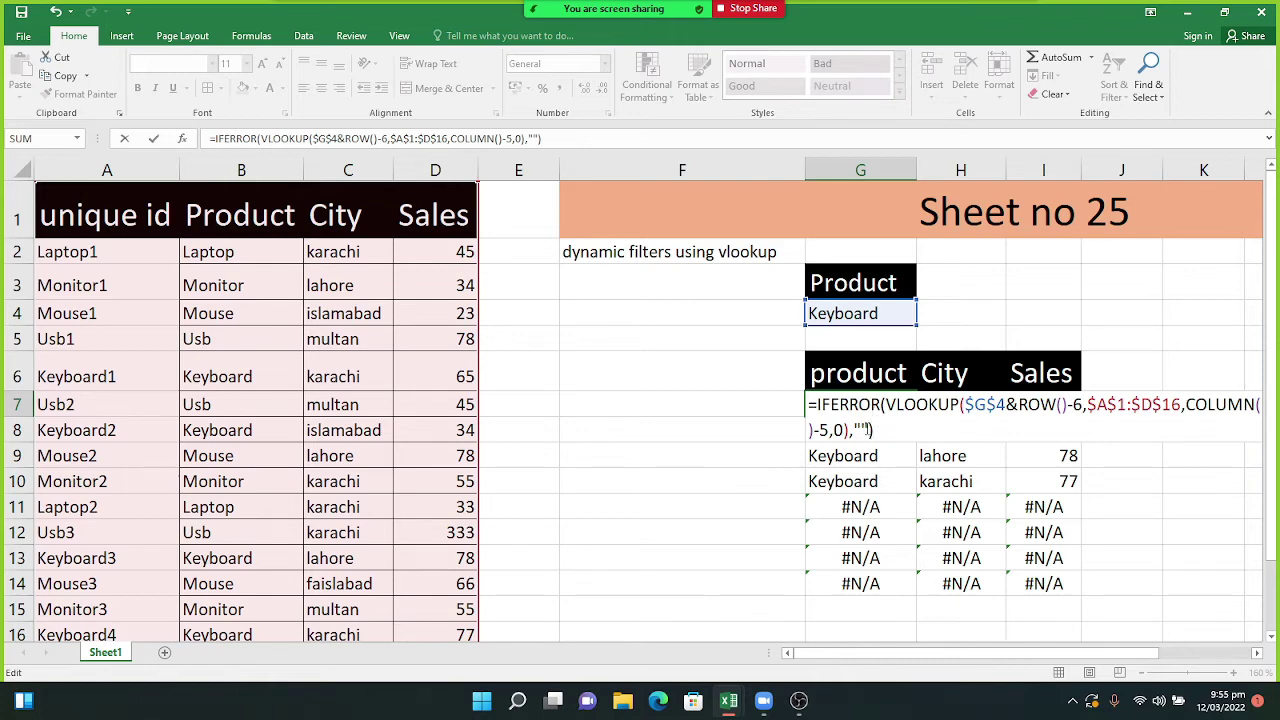
Enter INVALID as the IFERROR fallback text in G7 and fill the formula through G7:I14.
{"action": "left_click", "coordinate": [860, 426]}
{"action": "type", "text": "INVALID"}
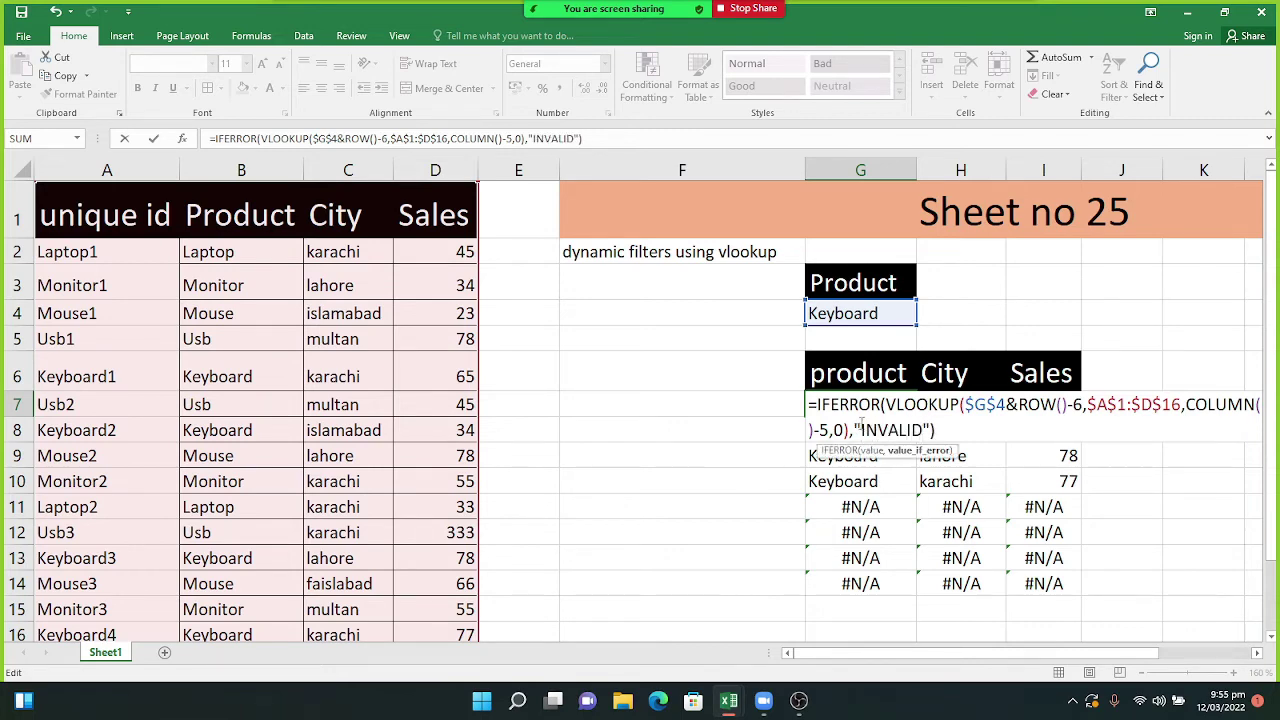
{"action": "left_click", "coordinate": [948, 430]}
{"action": "key", "text": "Return"}
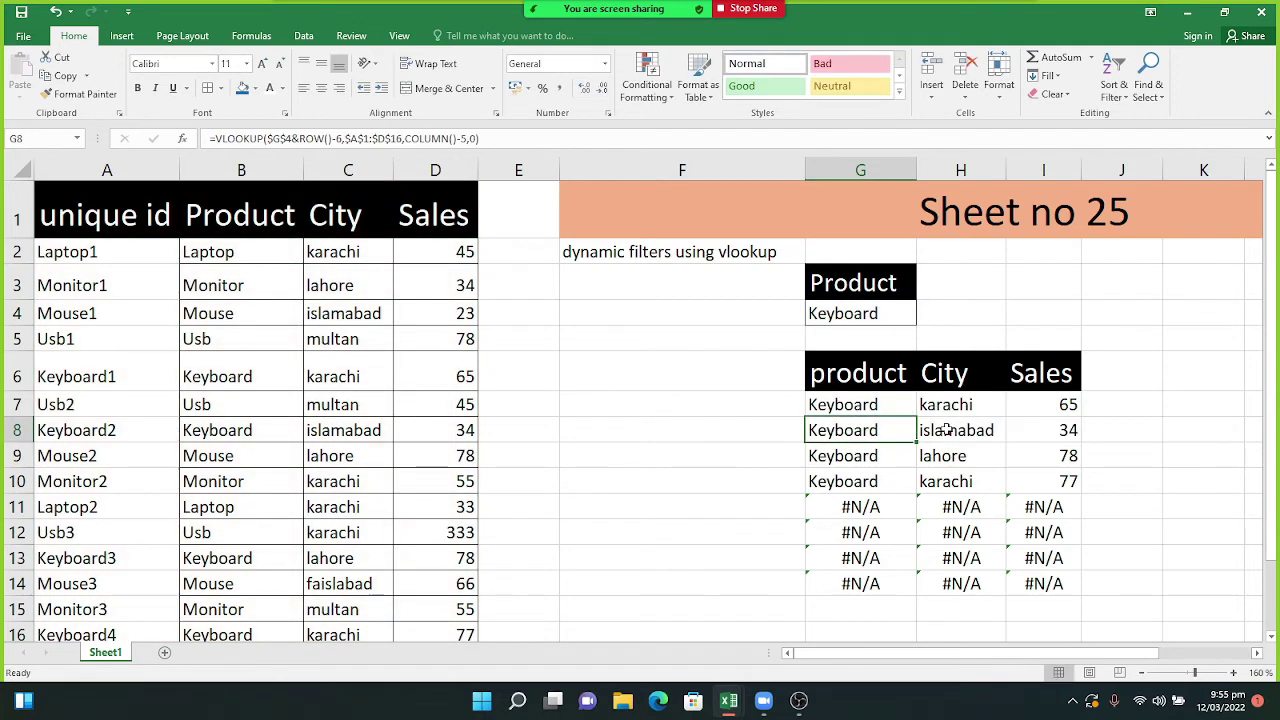
{"action": "left_click", "coordinate": [888, 406]}
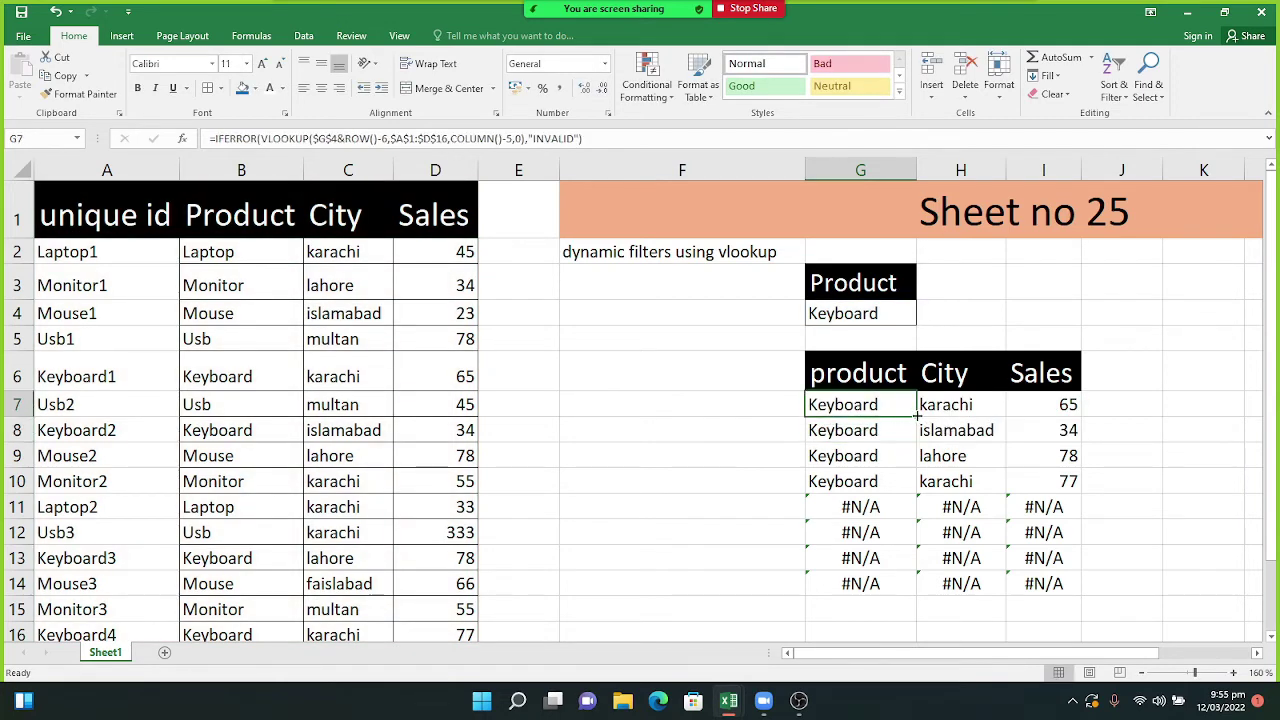
{"action": "left_click_drag", "start_coordinate": [918, 417], "coordinate": [1076, 590]}
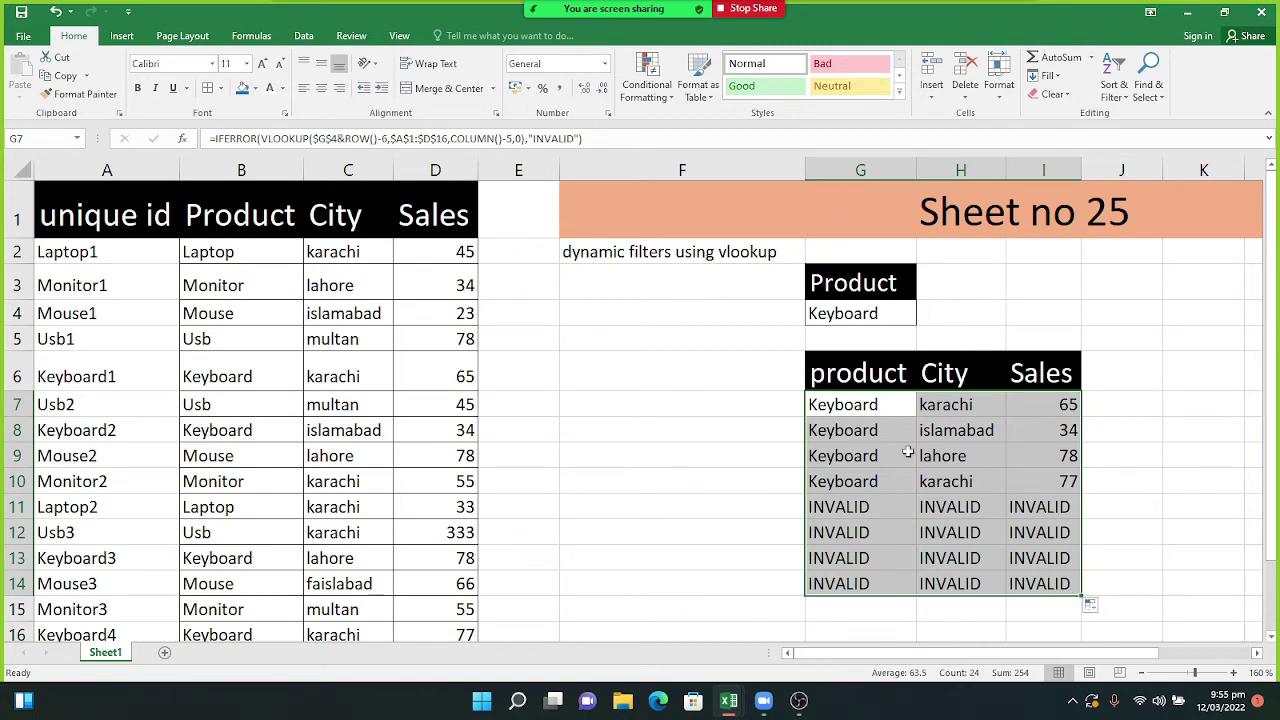
Remove the INVALID text from the G7 formula so that IFERROR returns an empty string.
{"action": "double_click", "coordinate": [870, 405]}
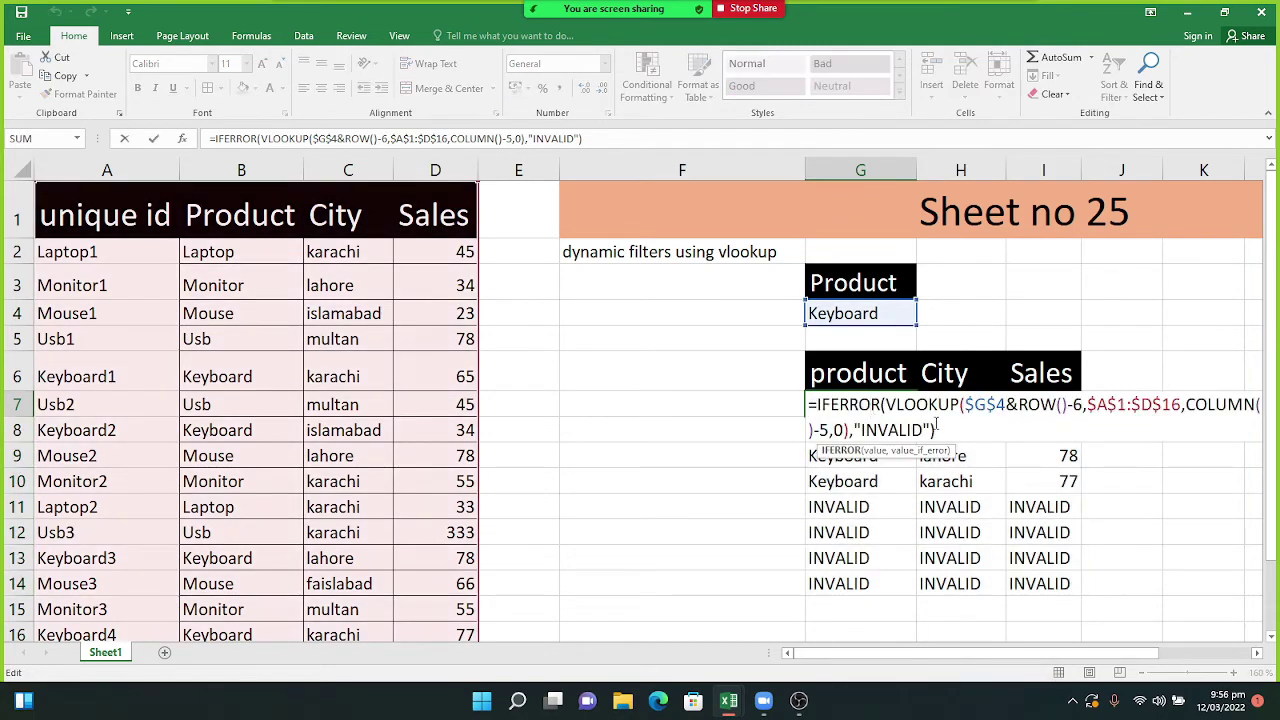
{"action": "key", "text": "BackSpace"}
{"action": "key", "text": "BackSpace"}
{"action": "key", "text": "BackSpace"}
{"action": "key", "text": "BackSpace"}
{"action": "key", "text": "BackSpace"}
{"action": "key", "text": "BackSpace"}
{"action": "key", "text": "BackSpace"}
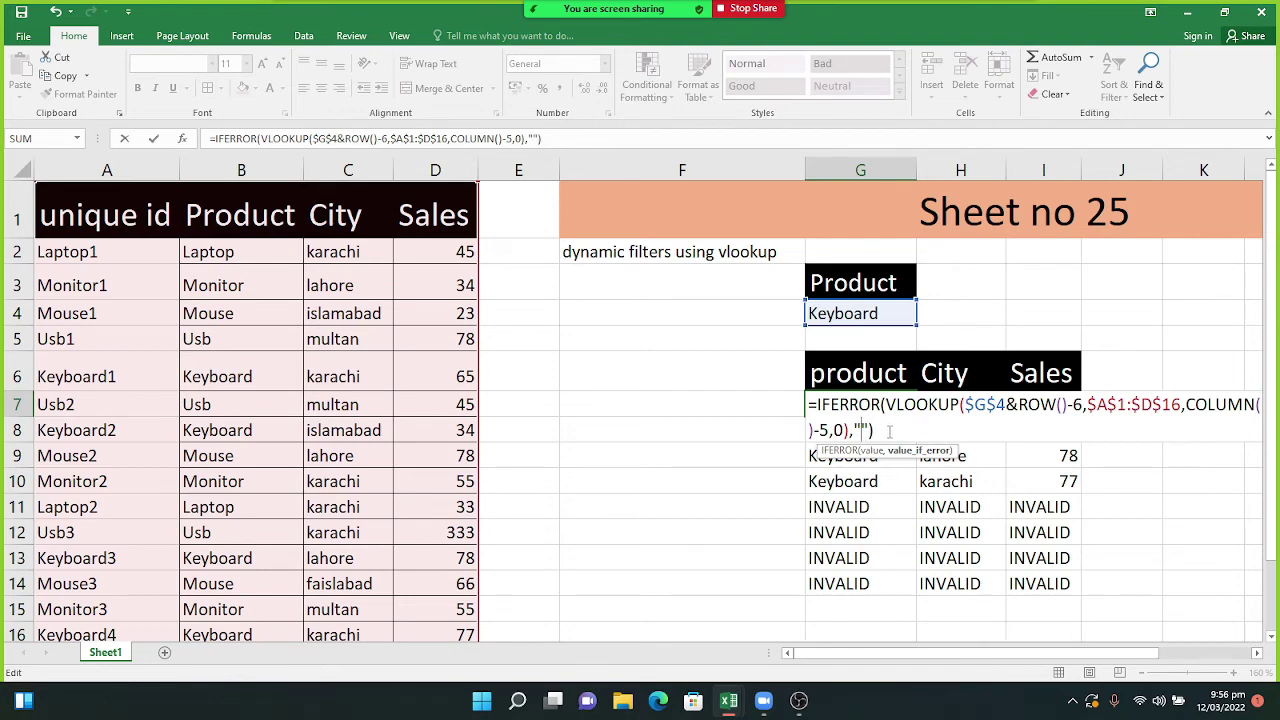
{"action": "key", "text": "Right"}
{"action": "key", "text": "Right"}
{"action": "key", "text": "Return"}
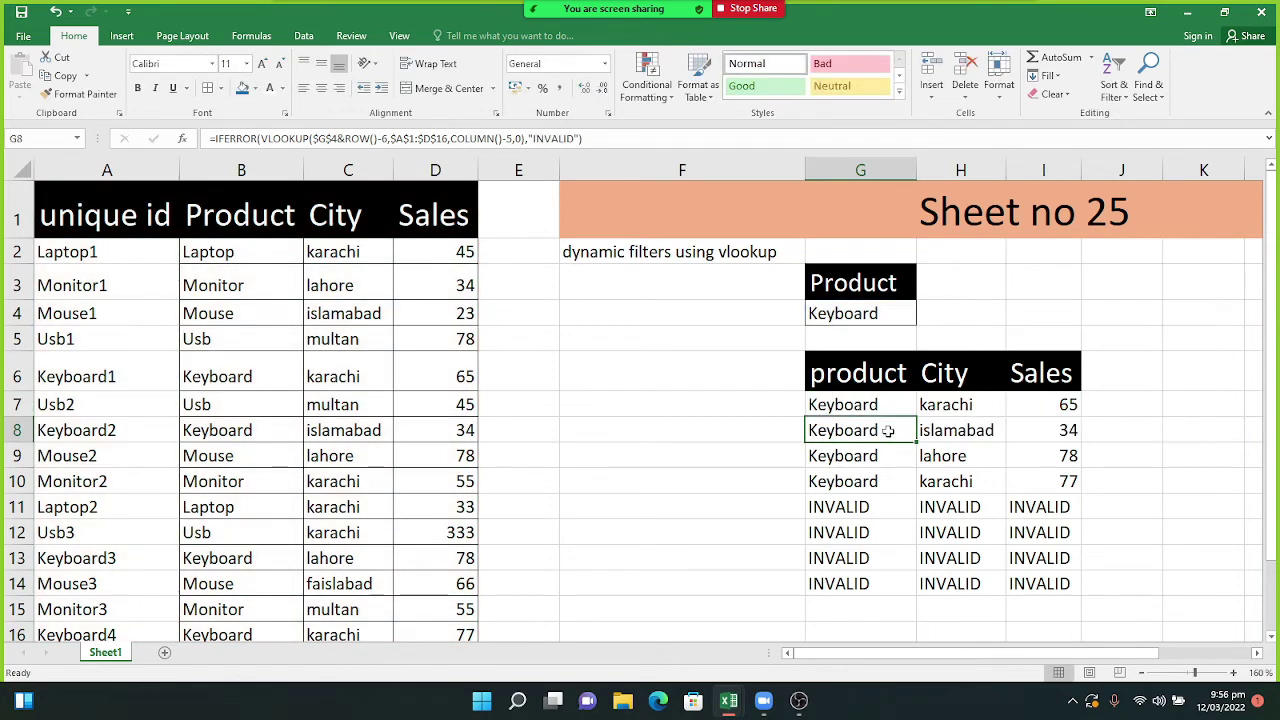
Fill the G7 formula with the blank error fallback across and down through I14.
{"action": "left_click", "coordinate": [896, 404]}
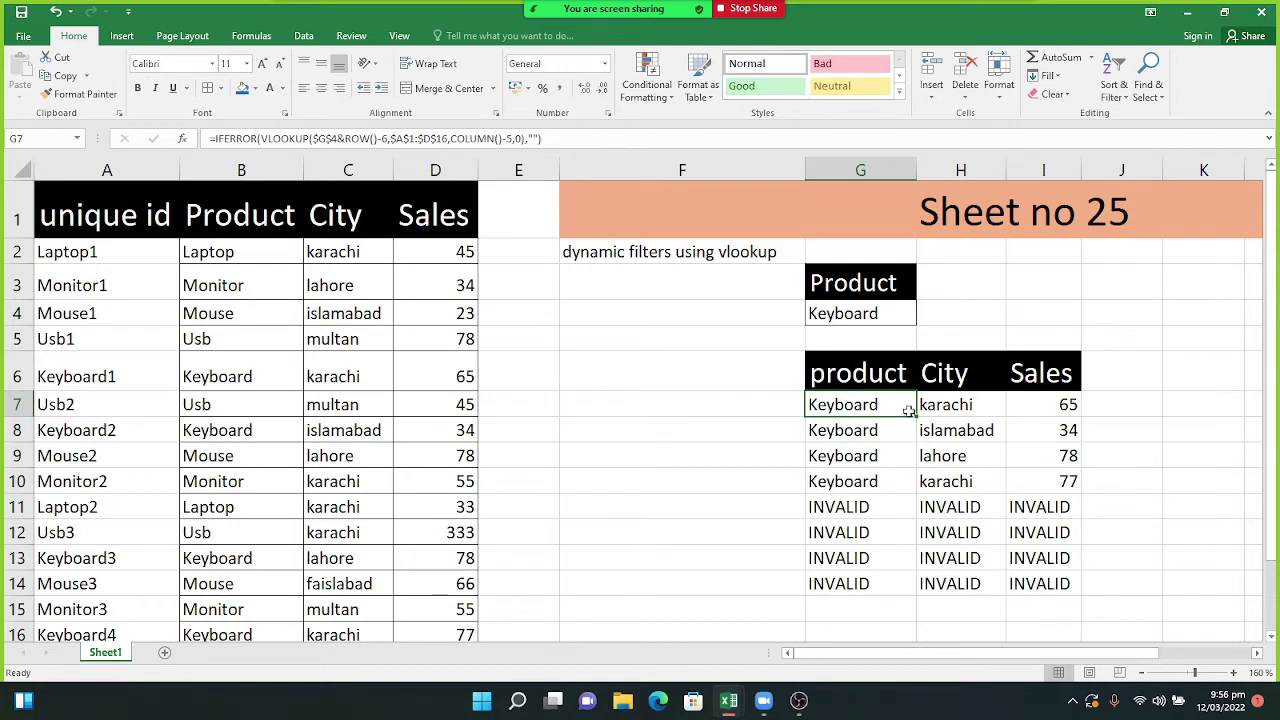
{"action": "left_click_drag", "start_coordinate": [916, 417], "coordinate": [1080, 588]}
{"action": "left_click", "coordinate": [1010, 560]}
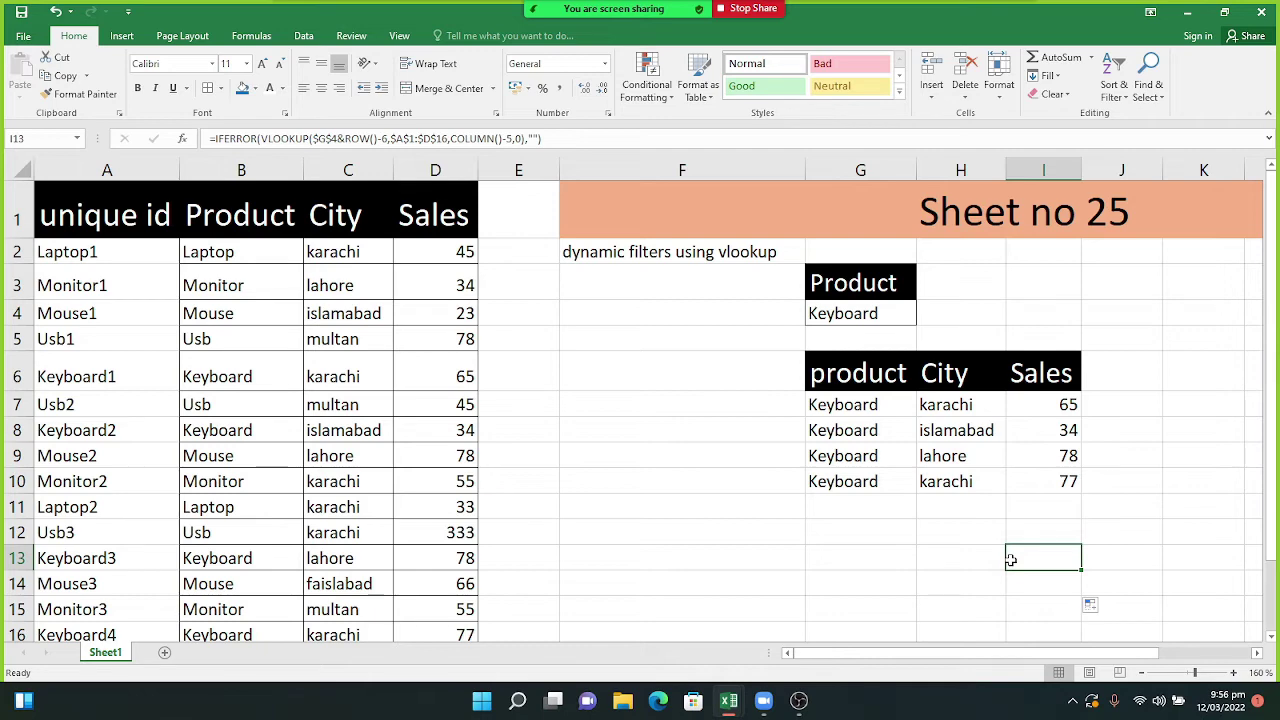
Evaluate the COLUMN()-5 part of the G7 formula in place, restore it, and leave the formula as it was.
{"action": "left_click", "coordinate": [870, 405]}
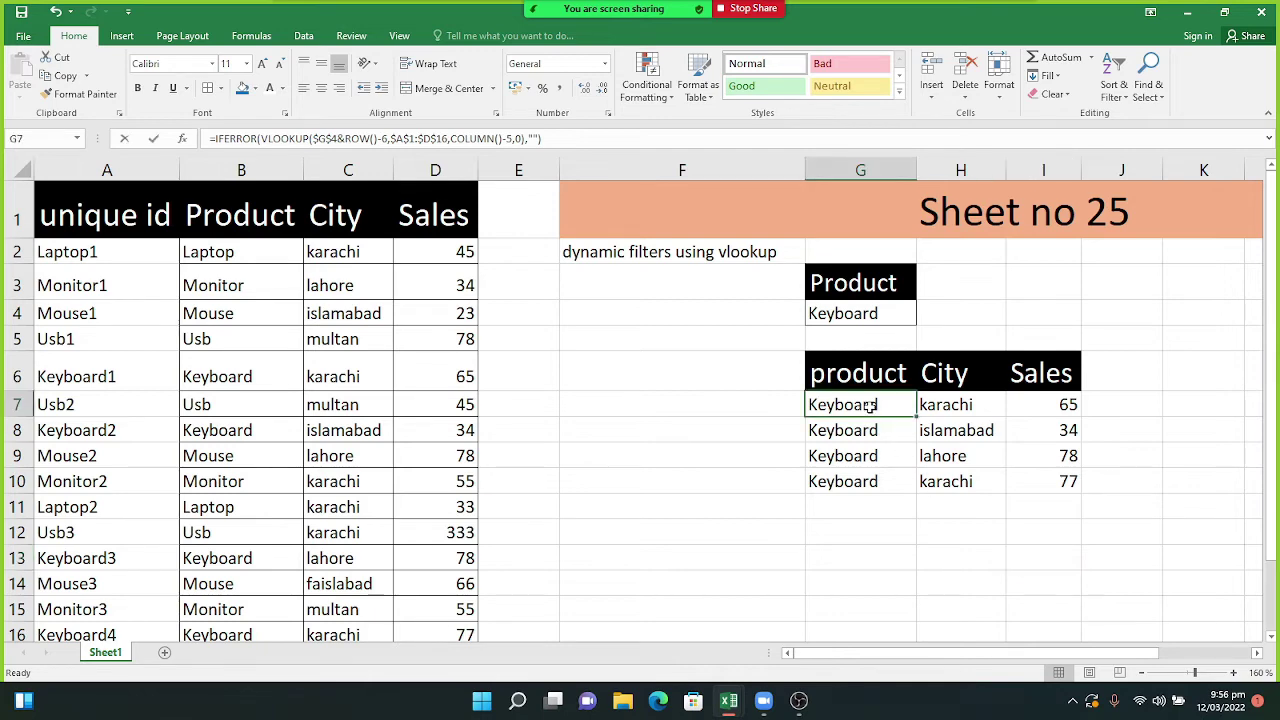
{"action": "double_click", "coordinate": [870, 405]}
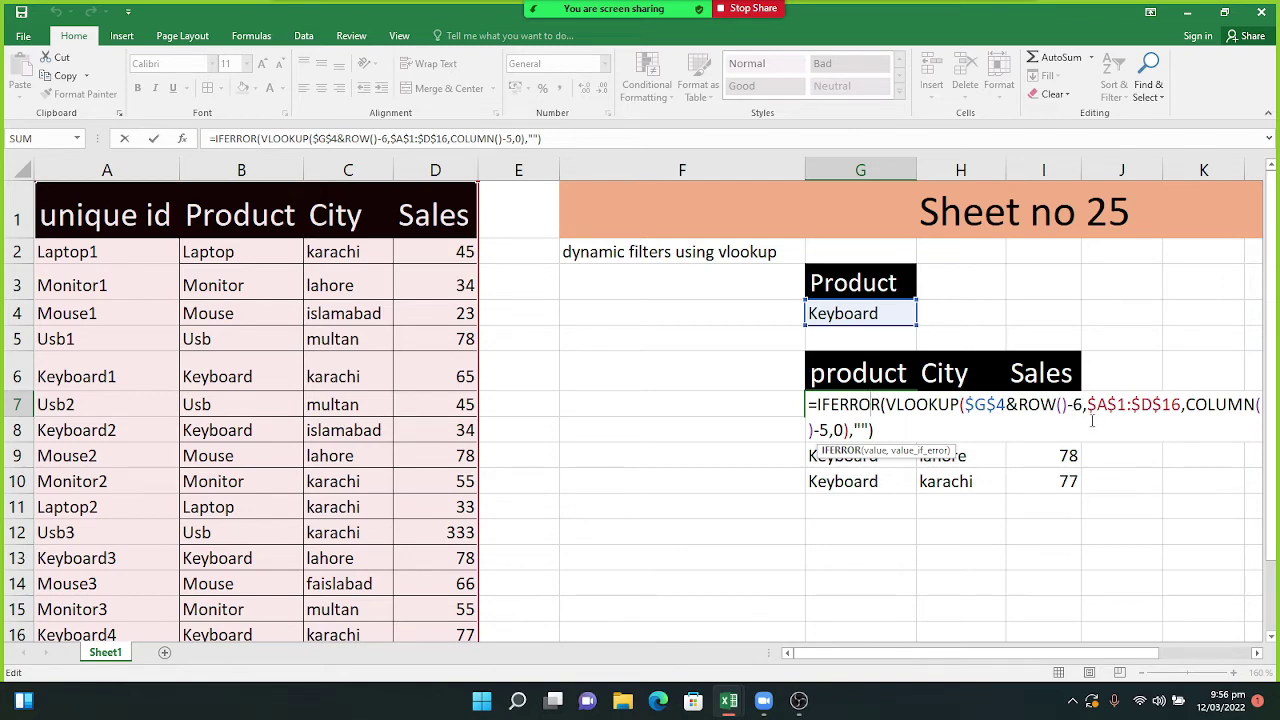
{"action": "key", "text": "Return"}
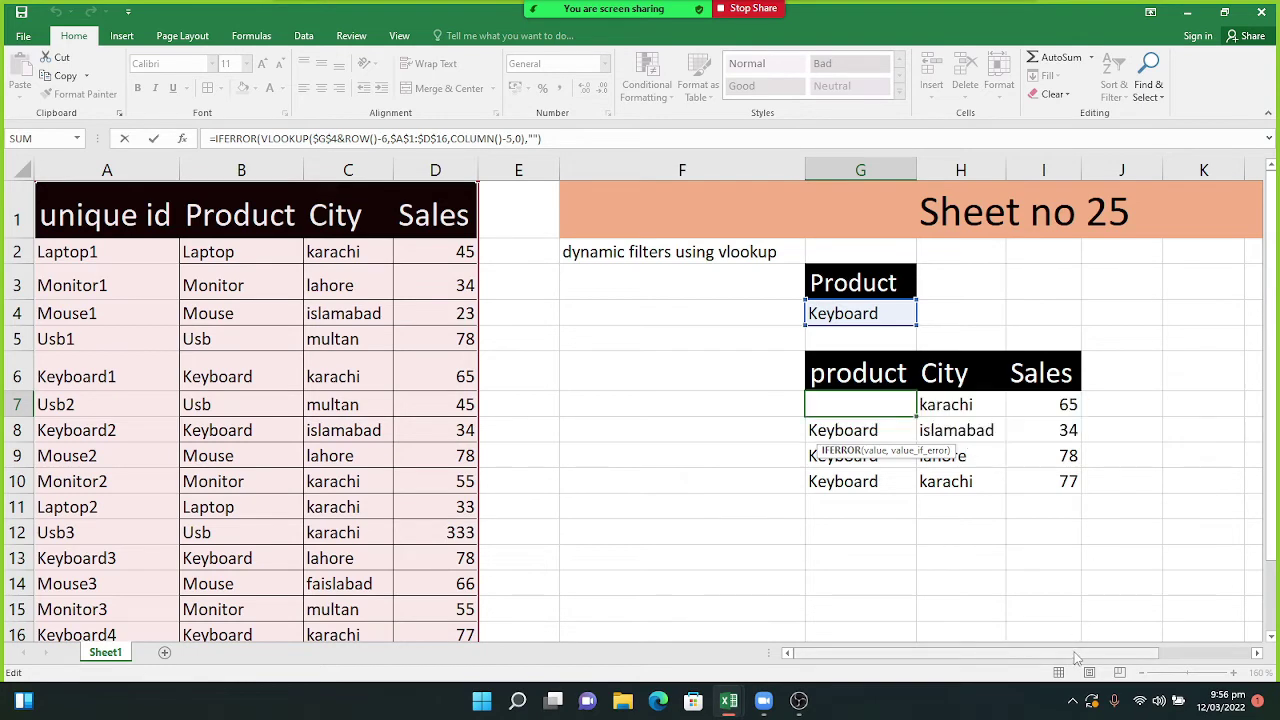
{"action": "left_click_drag", "start_coordinate": [1077, 657], "coordinate": [1114, 645]}
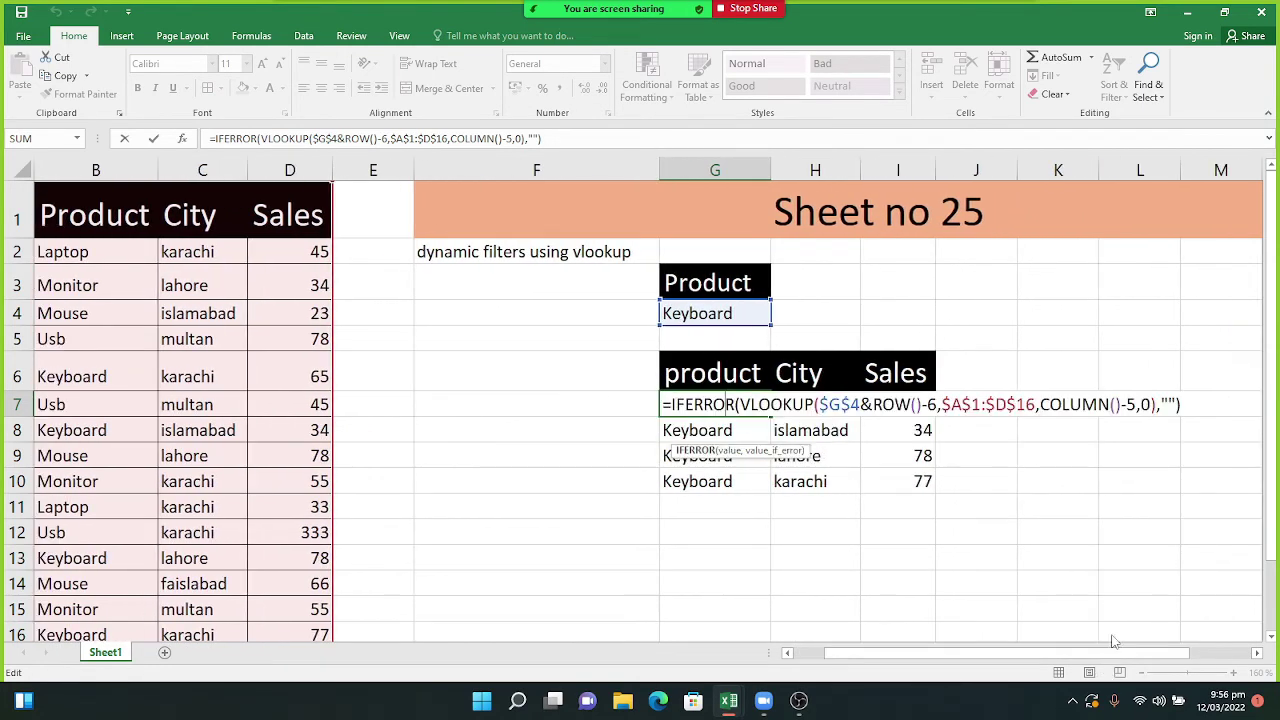
{"action": "left_click", "coordinate": [1112, 404]}
{"action": "left_click_drag", "start_coordinate": [1041, 405], "coordinate": [1137, 405]}
{"action": "key", "text": "ctrl+c"}
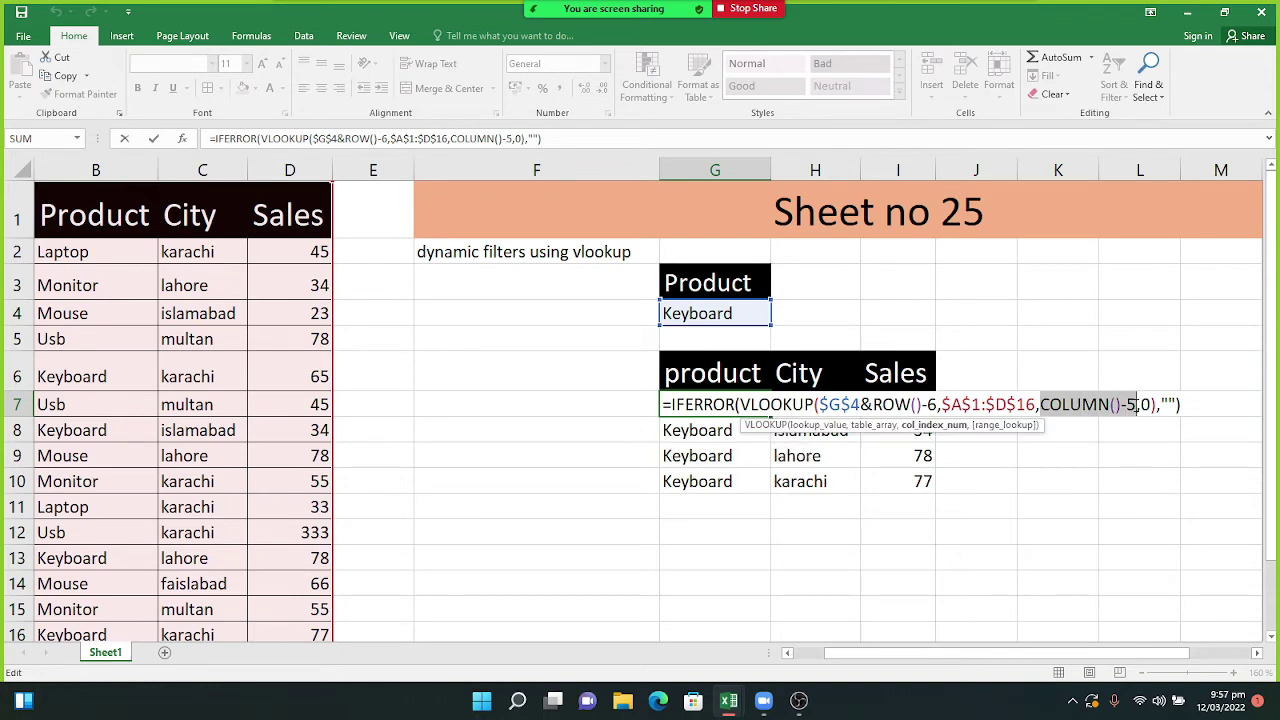
{"action": "type", "text": "{2}"}
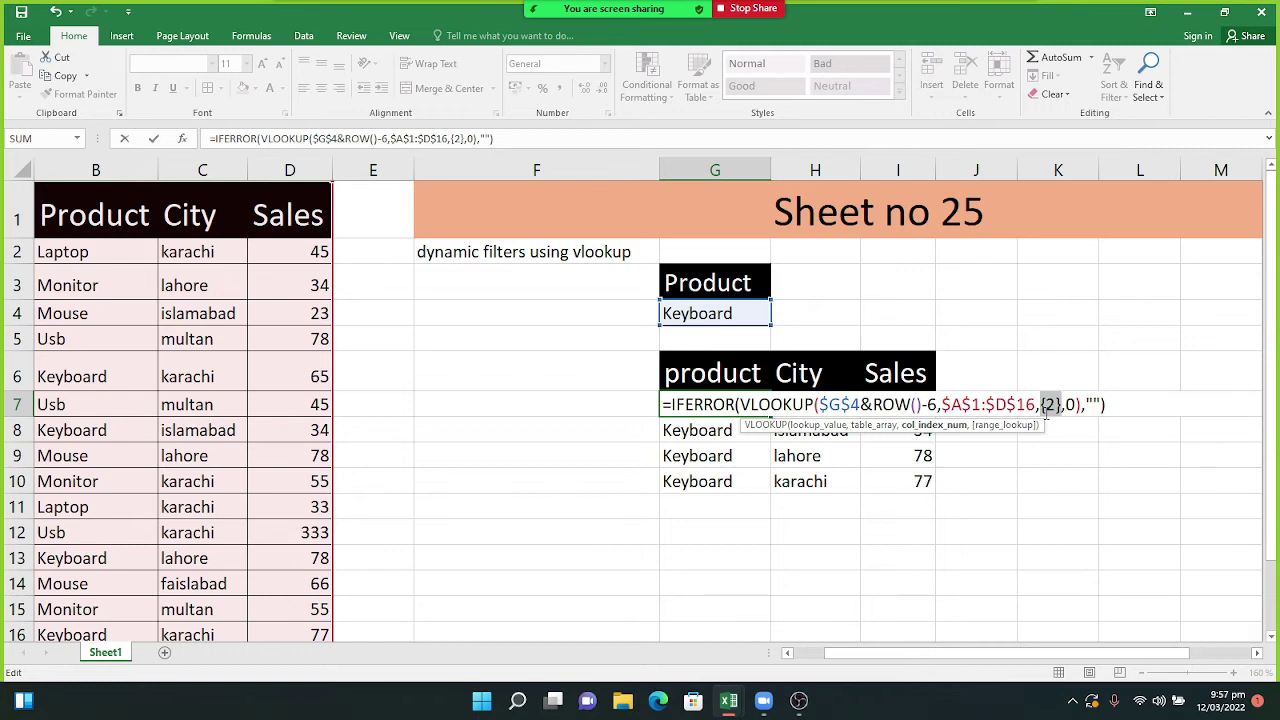
{"action": "key", "text": "ctrl+v"}
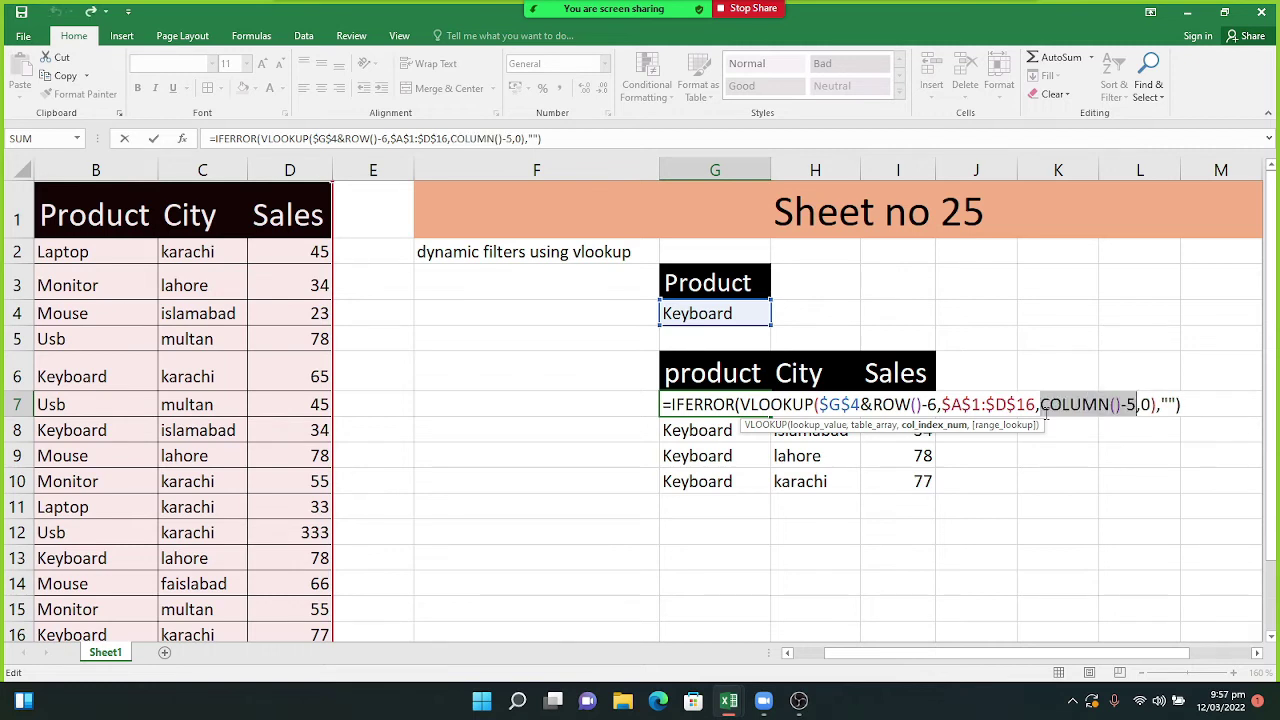
{"action": "left_click", "coordinate": [1189, 403]}
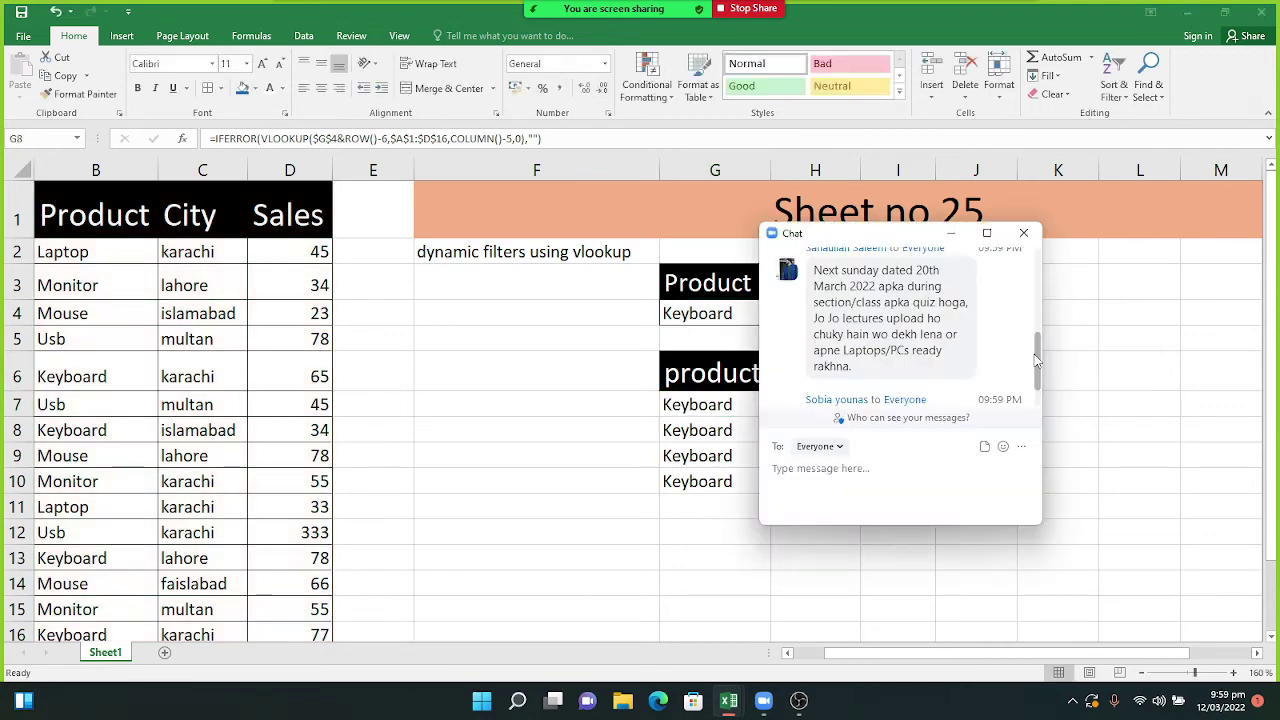
Read the latest messages in the Zoom meeting chat and minimize the chat window.
{"action": "left_click_drag", "start_coordinate": [1035, 354], "coordinate": [1026, 375]}
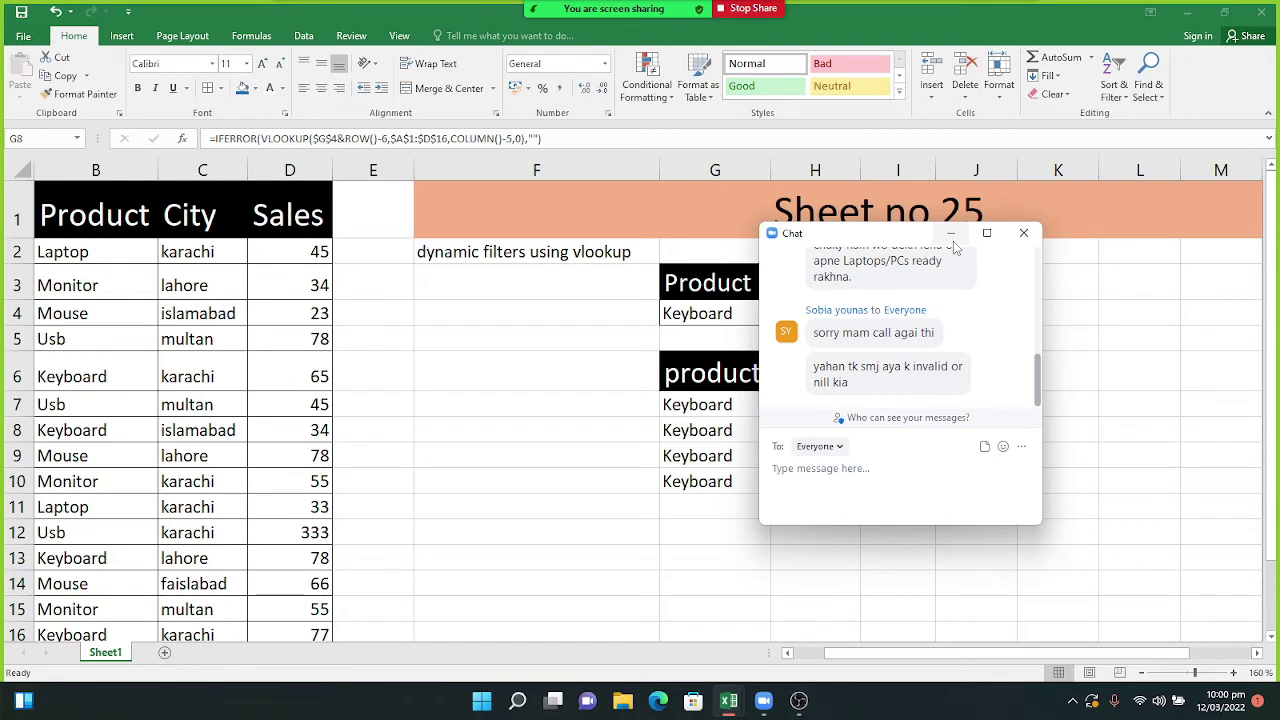
{"action": "left_click", "coordinate": [953, 243]}
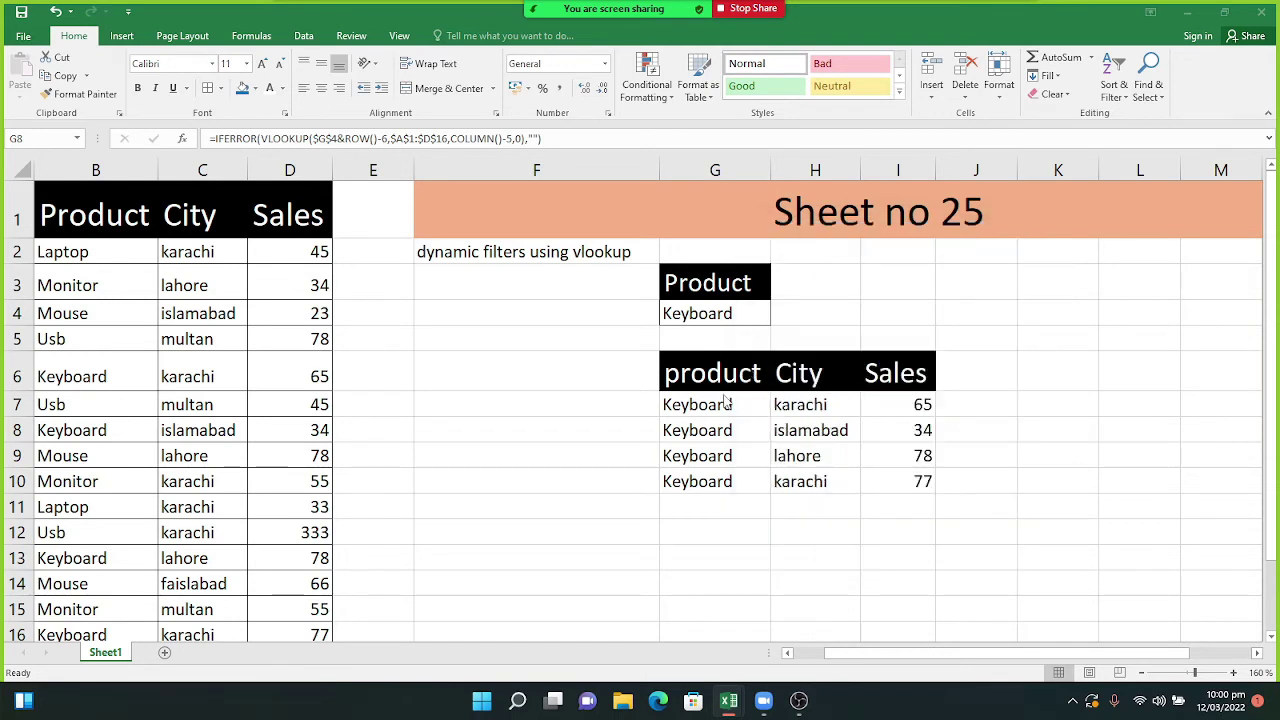
Remove the -6 offset after ROW() in the G8 formula, evaluate ROW() on its own, and undo the evaluation.
{"action": "key", "text": "F2"}
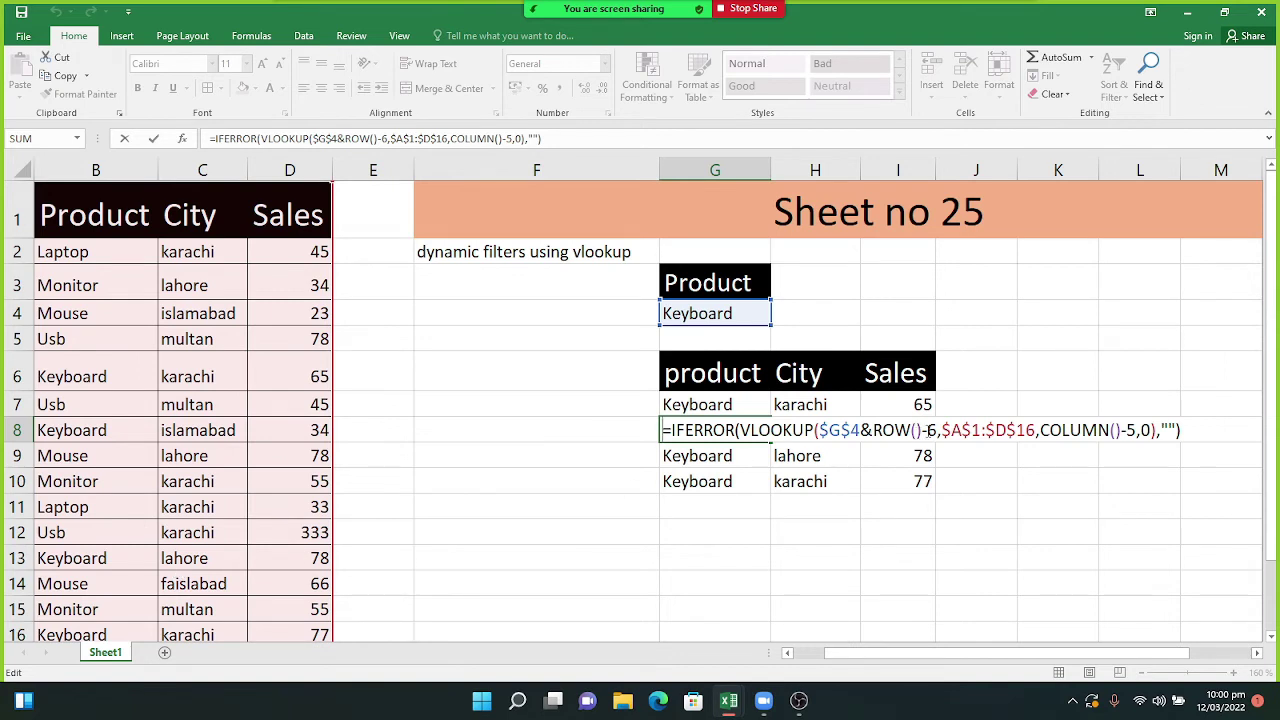
{"action": "left_click", "coordinate": [937, 430]}
{"action": "key", "text": "BackSpace"}
{"action": "key", "text": "BackSpace"}
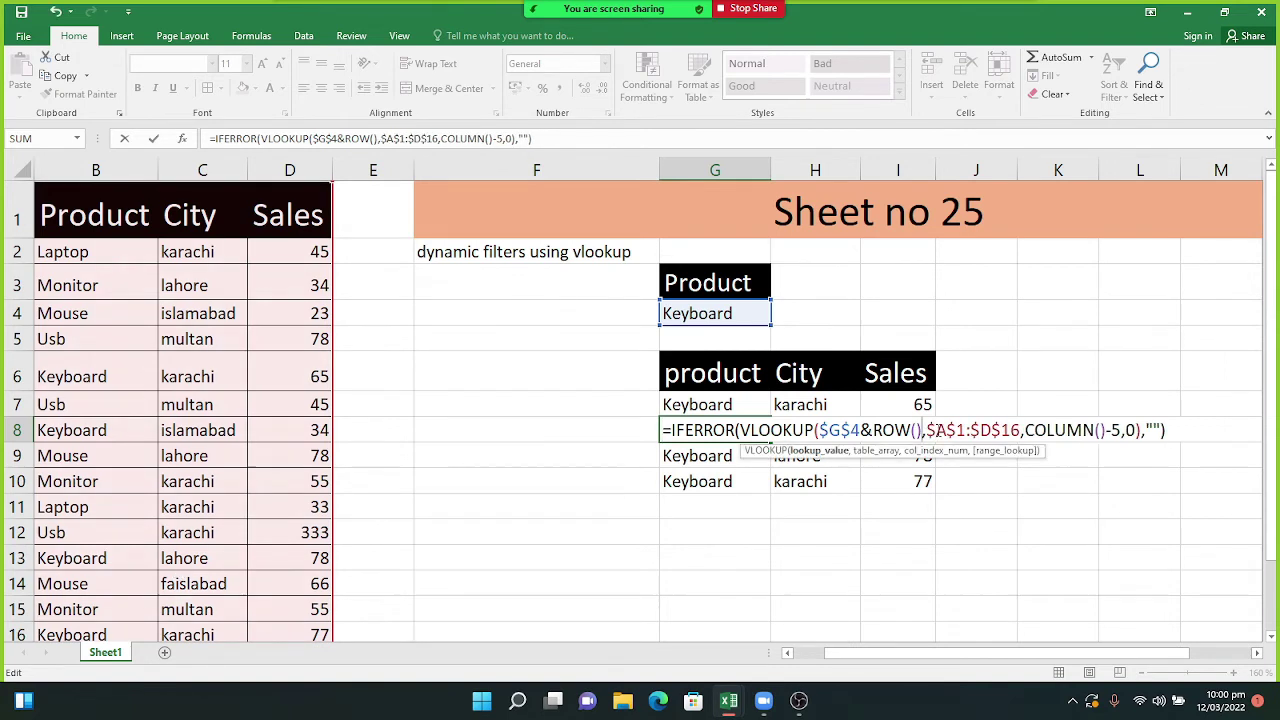
{"action": "left_click_drag", "start_coordinate": [921, 430], "coordinate": [869, 432]}
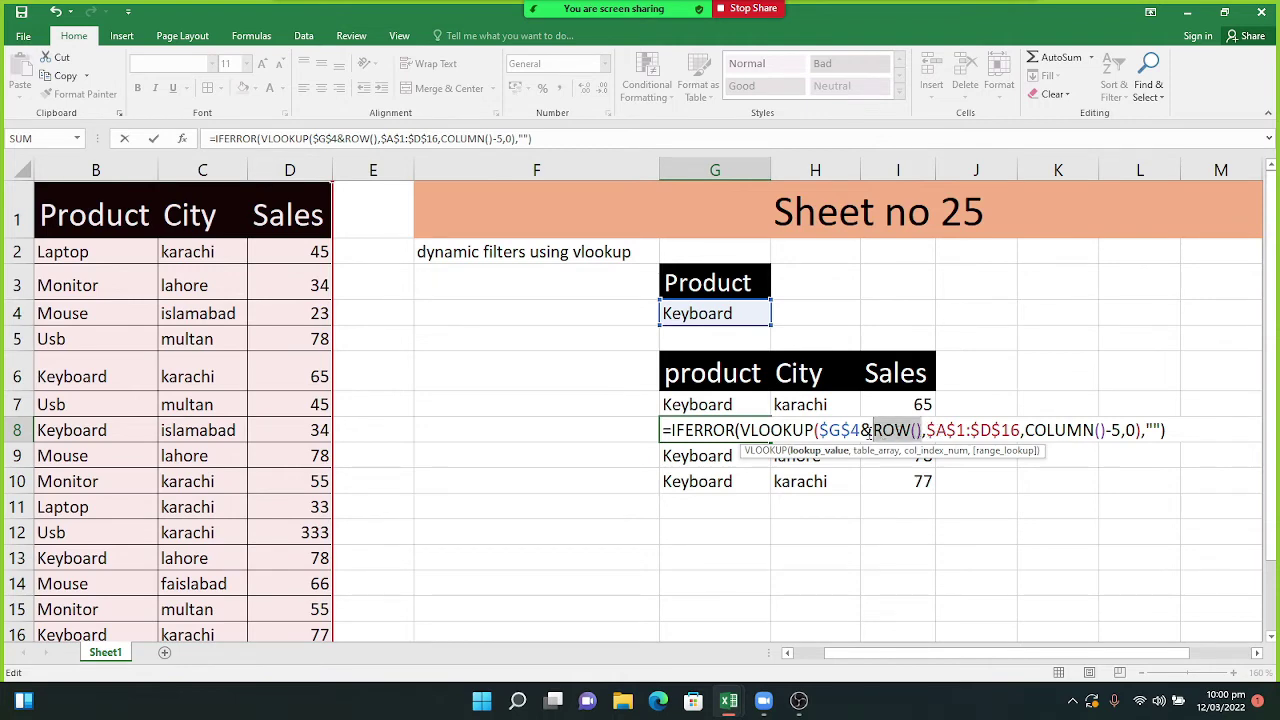
{"action": "key", "text": "F9"}
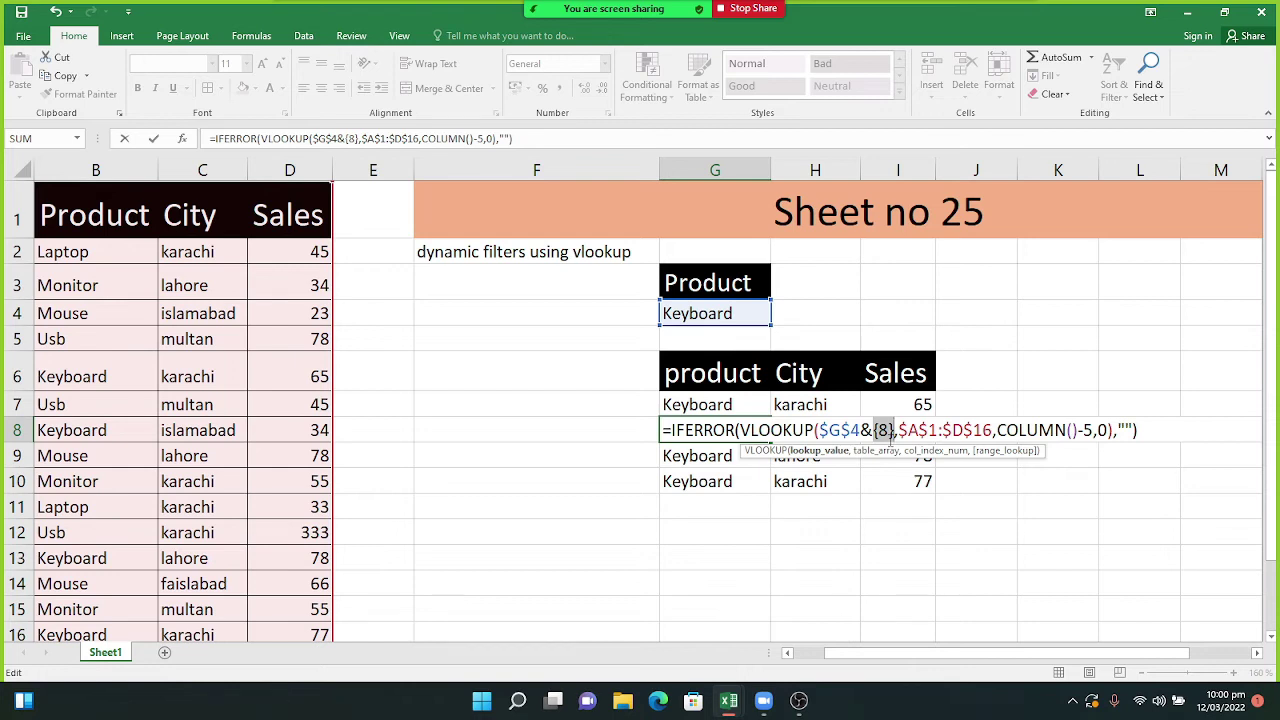
{"action": "key", "text": "ctrl+z"}
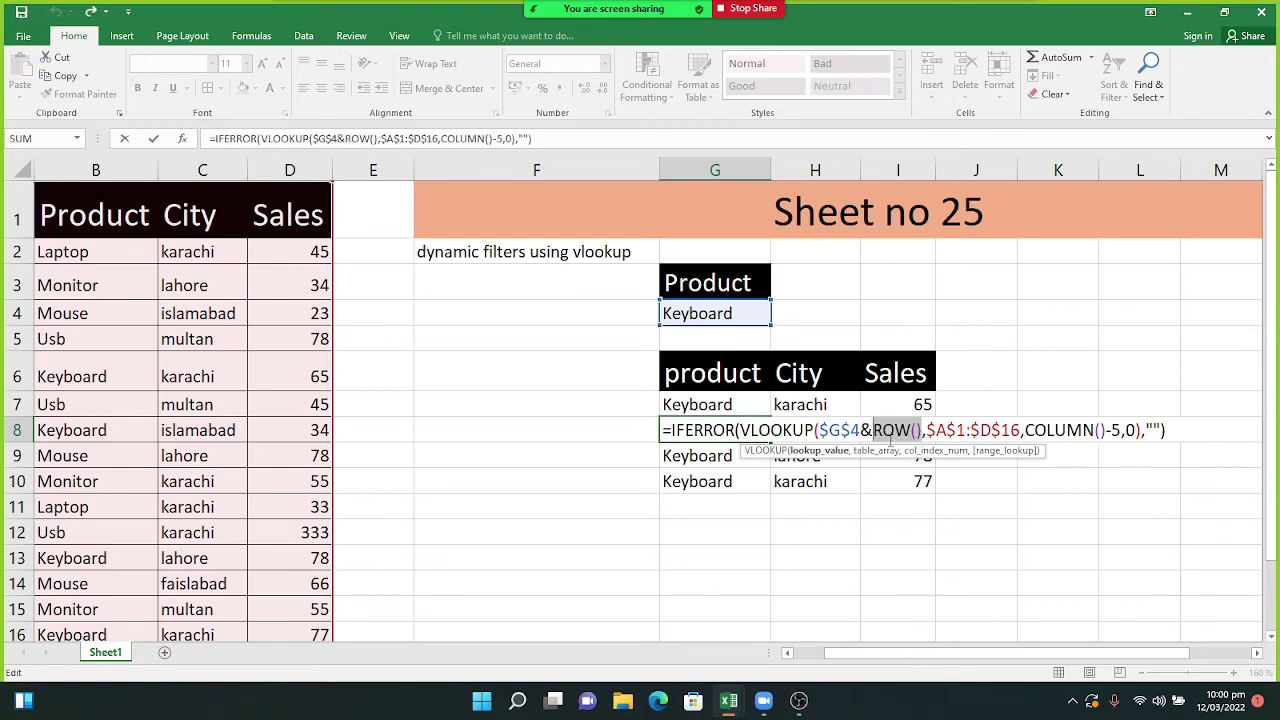
{"action": "left_click", "coordinate": [753, 404]}
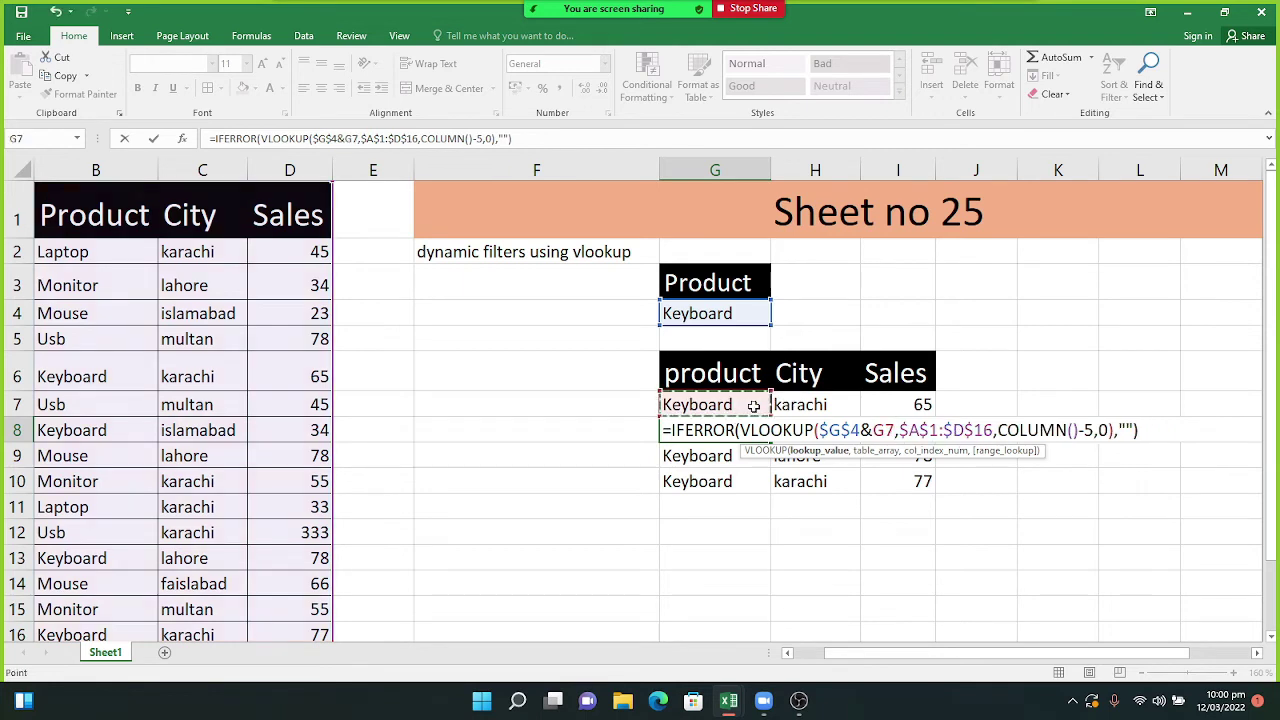
{"action": "key", "text": "ctrl+z"}
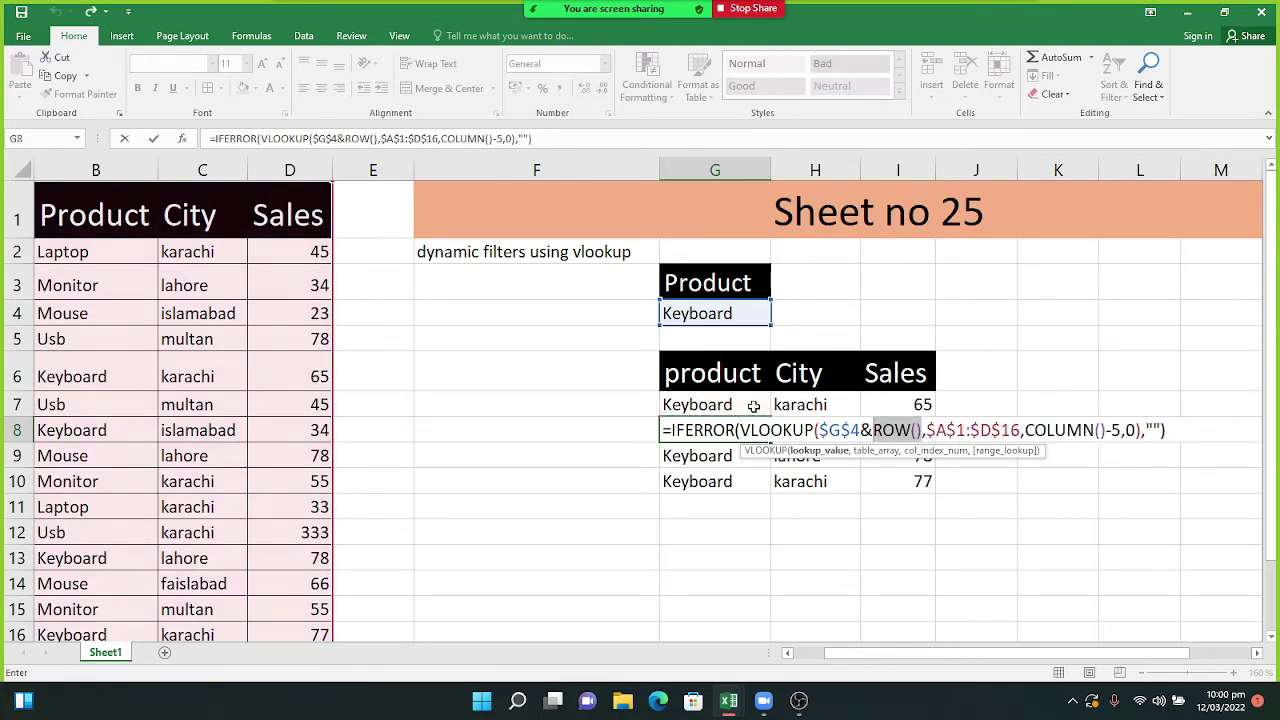
{"action": "left_click", "coordinate": [753, 404]}
{"action": "key", "text": "ctrl+z"}
Enter -8 as the offset after ROW() in the G8 formula and review the formula.
{"action": "left_click", "coordinate": [922, 430]}
{"action": "type", "text": "-8"}
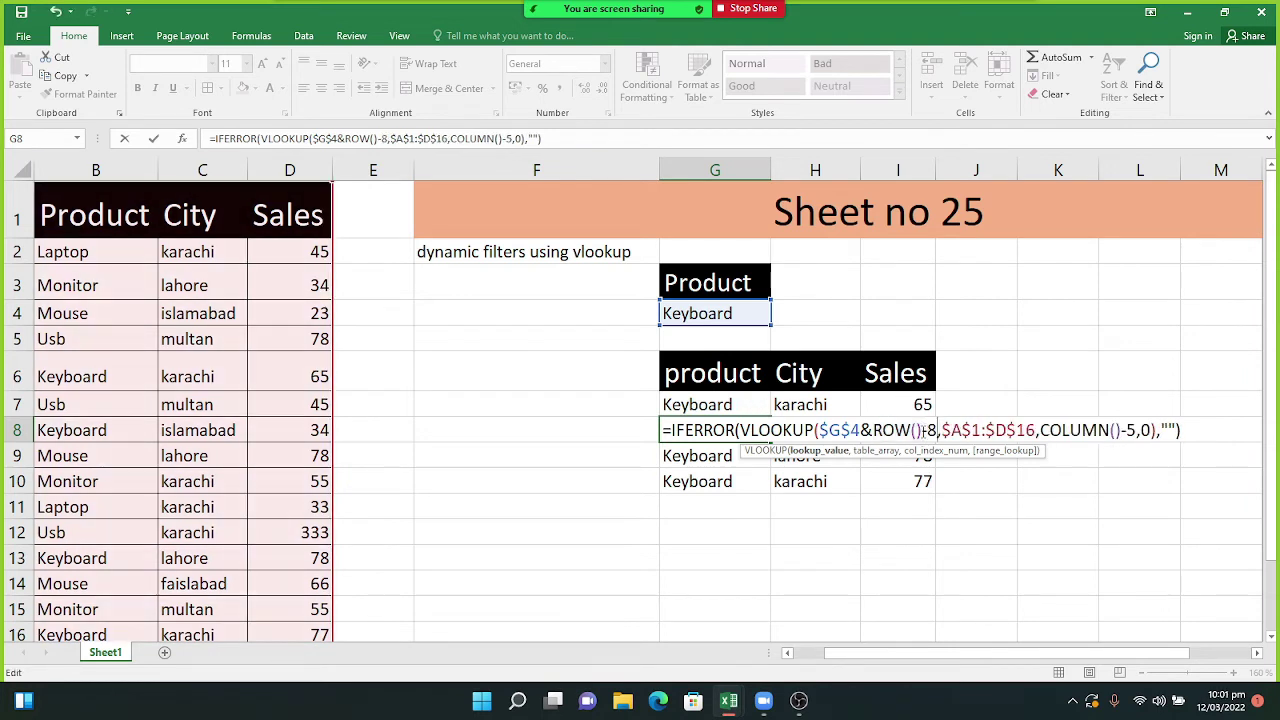
{"action": "left_click", "coordinate": [1182, 430]}
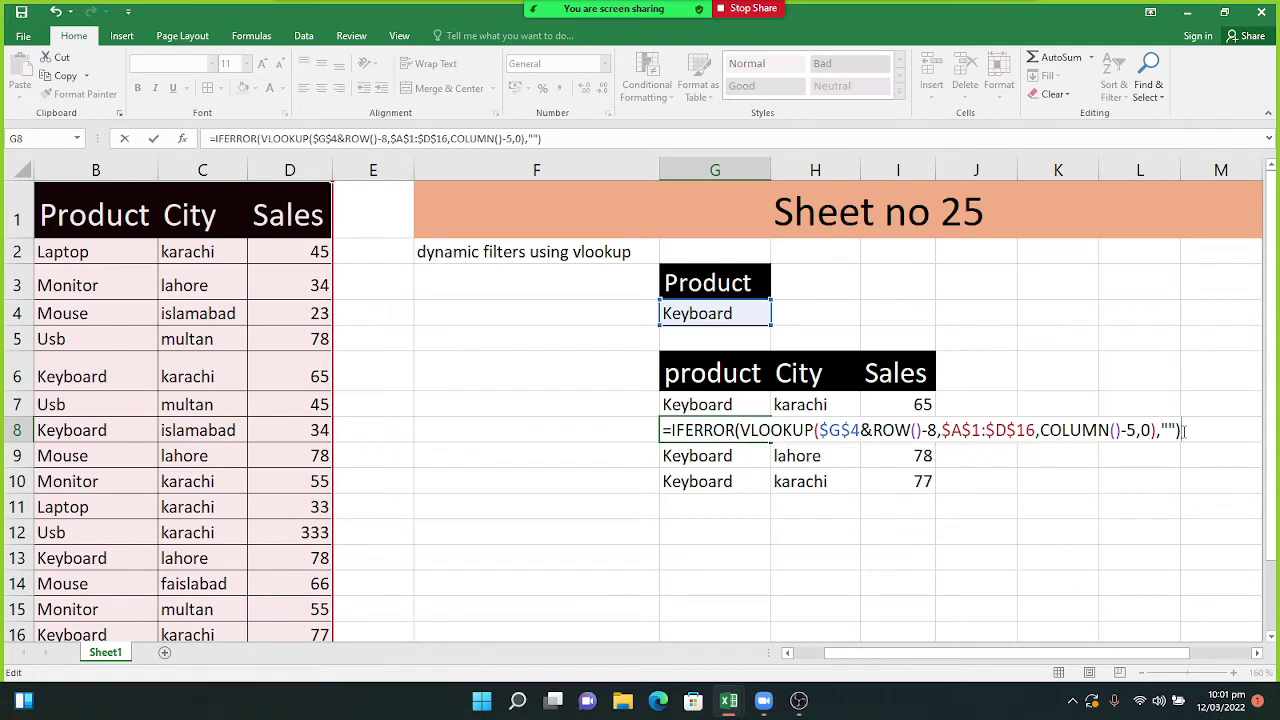
{"action": "key", "text": "Return"}
{"action": "left_click", "coordinate": [739, 434]}
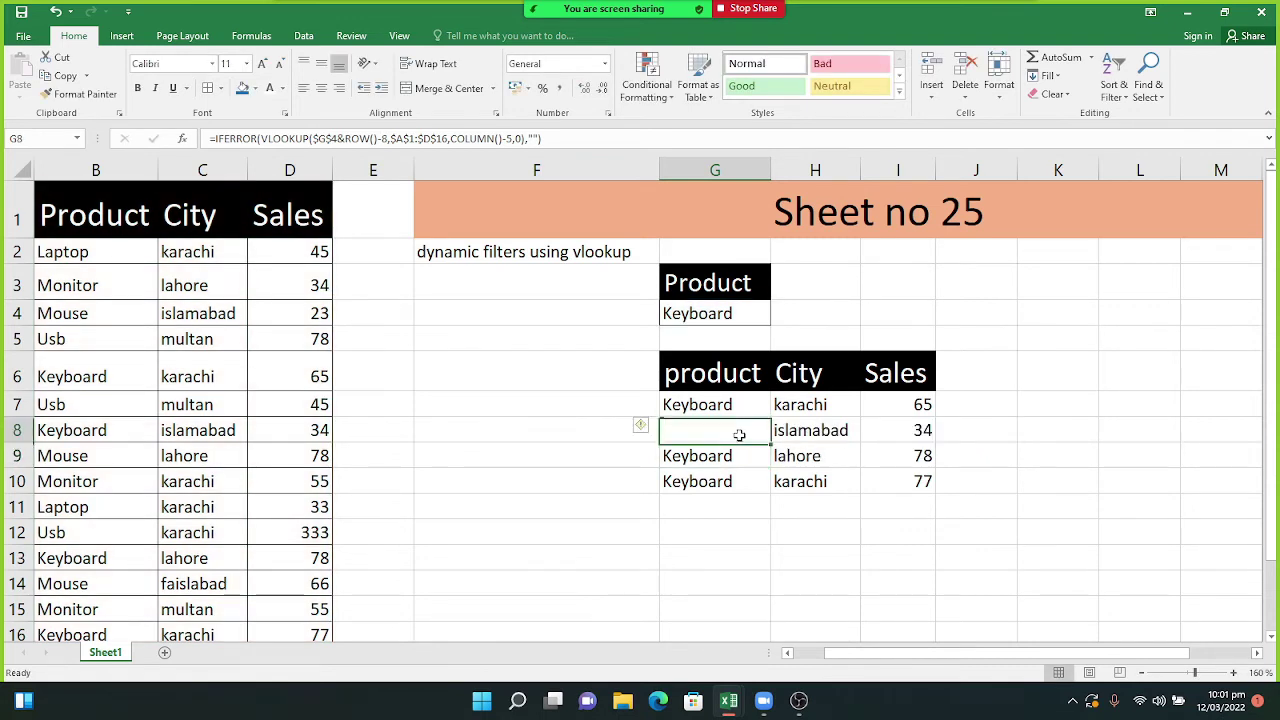
{"action": "double_click", "coordinate": [739, 434]}
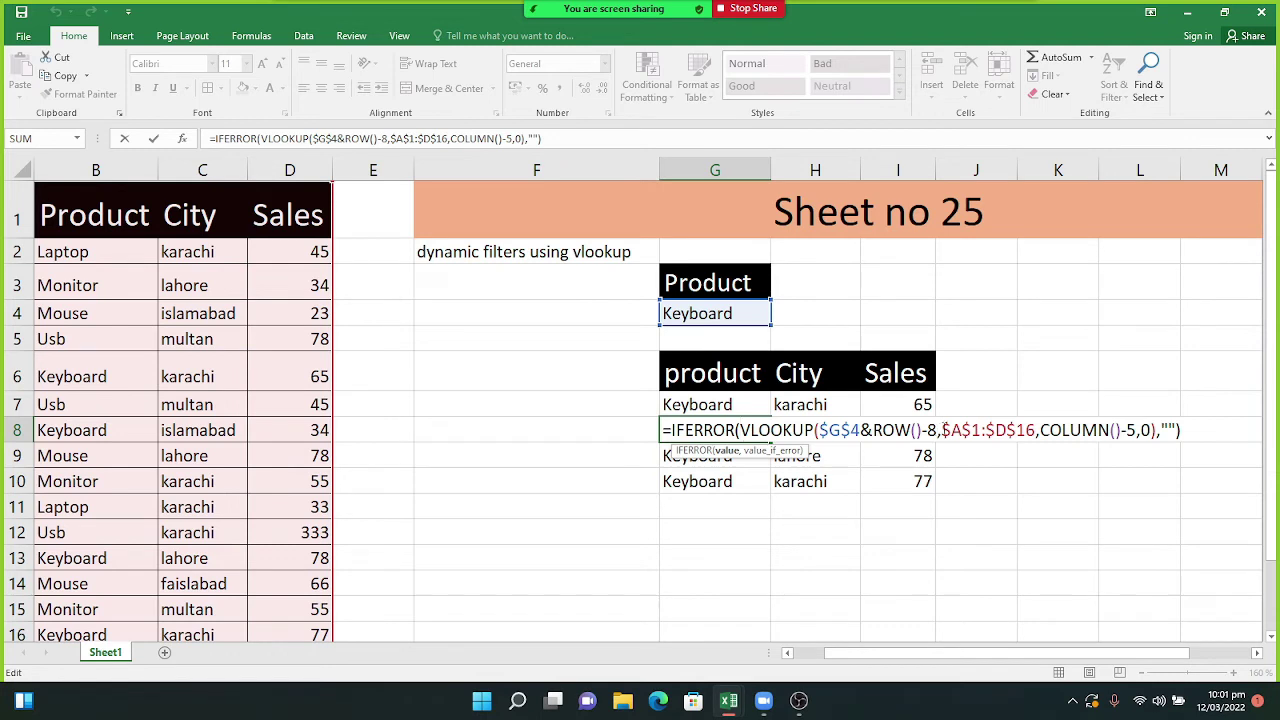
{"action": "left_click", "coordinate": [1195, 429]}
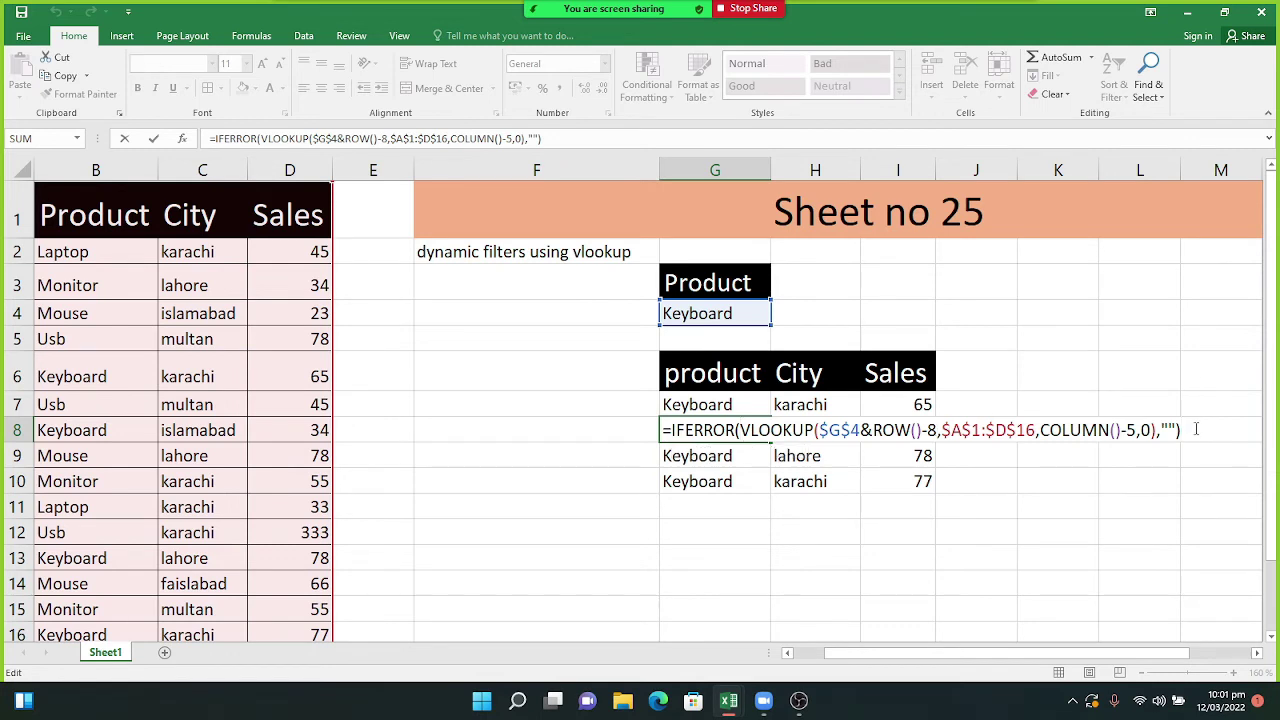
{"action": "key", "text": "Return"}
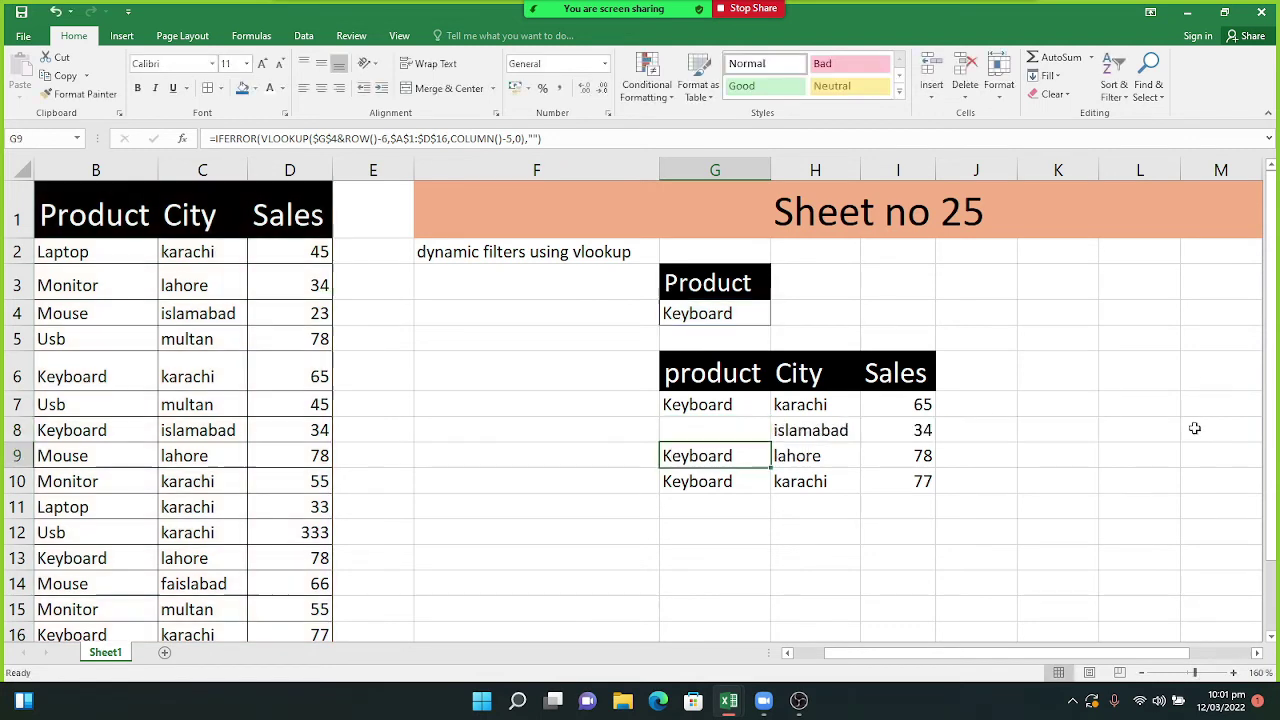
Evaluate ROW() inside the G7 formula, restore it, and close the formula without changes.
{"action": "left_click", "coordinate": [716, 403]}
{"action": "double_click", "coordinate": [716, 403]}
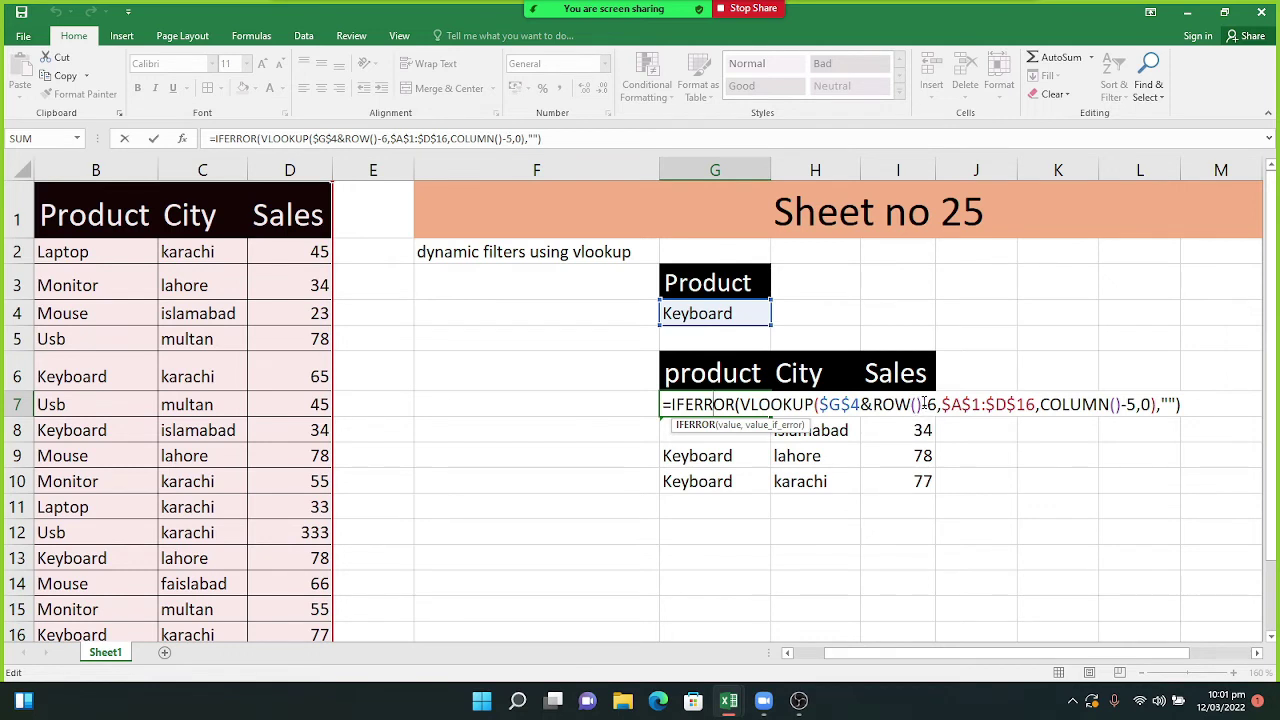
{"action": "left_click_drag", "start_coordinate": [926, 403], "coordinate": [873, 404]}
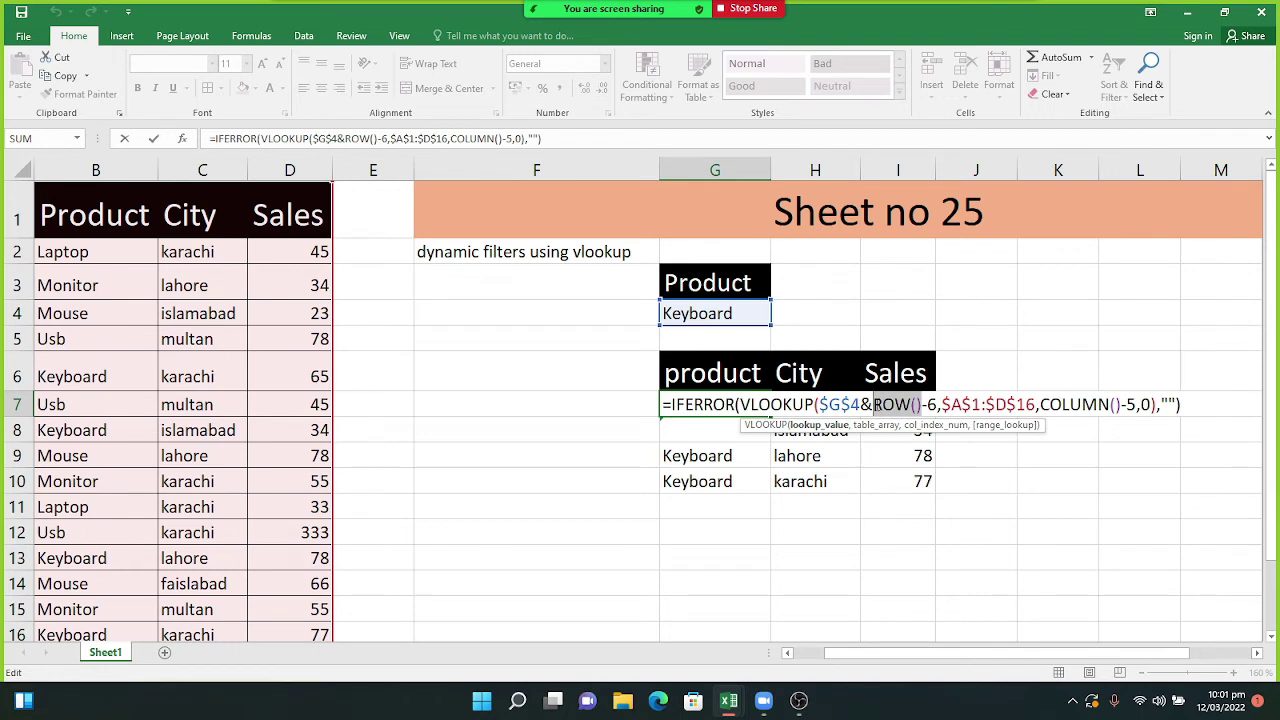
{"action": "key", "text": "F9"}
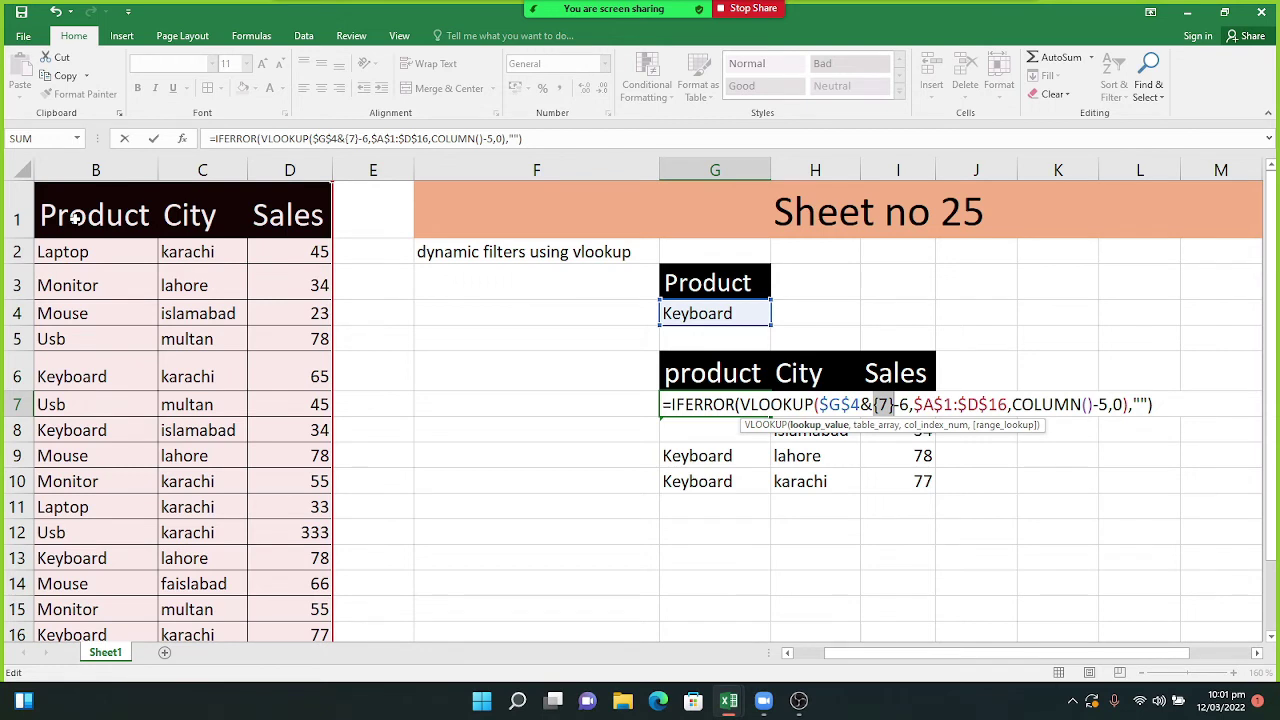
{"action": "key", "text": "ctrl+v"}
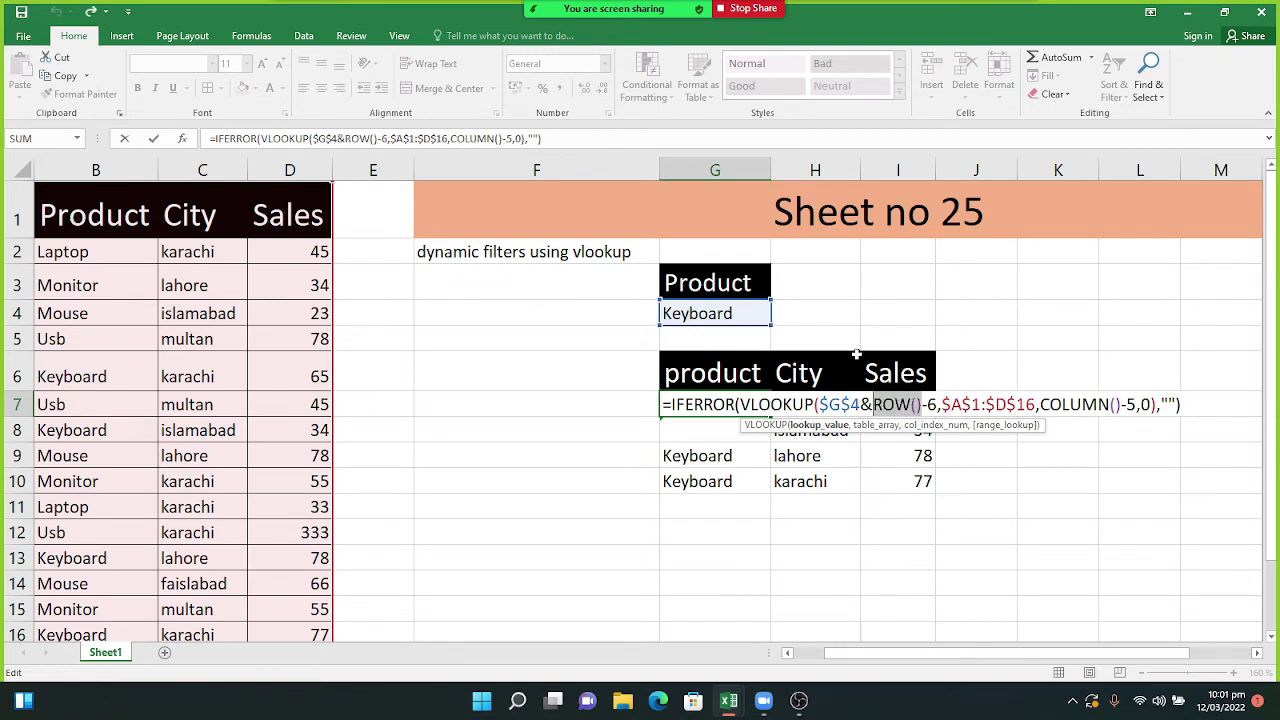
{"action": "left_click", "coordinate": [1188, 403]}
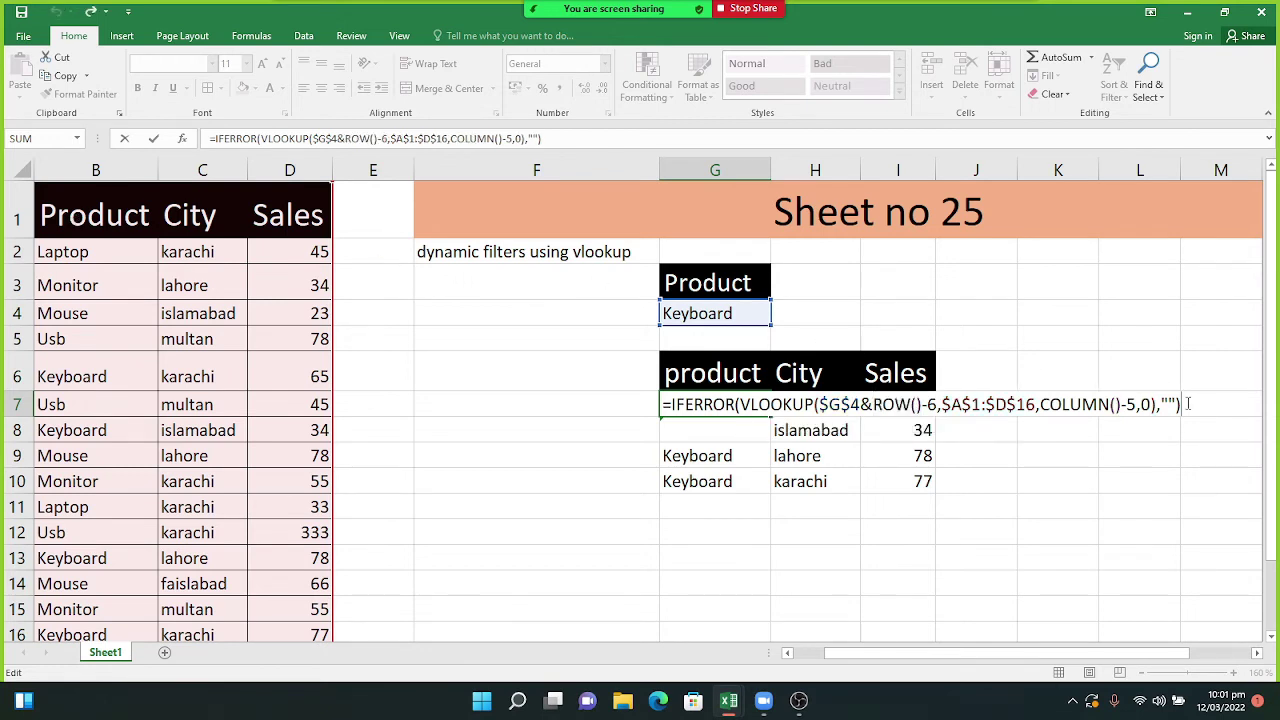
{"action": "key", "text": "Return"}
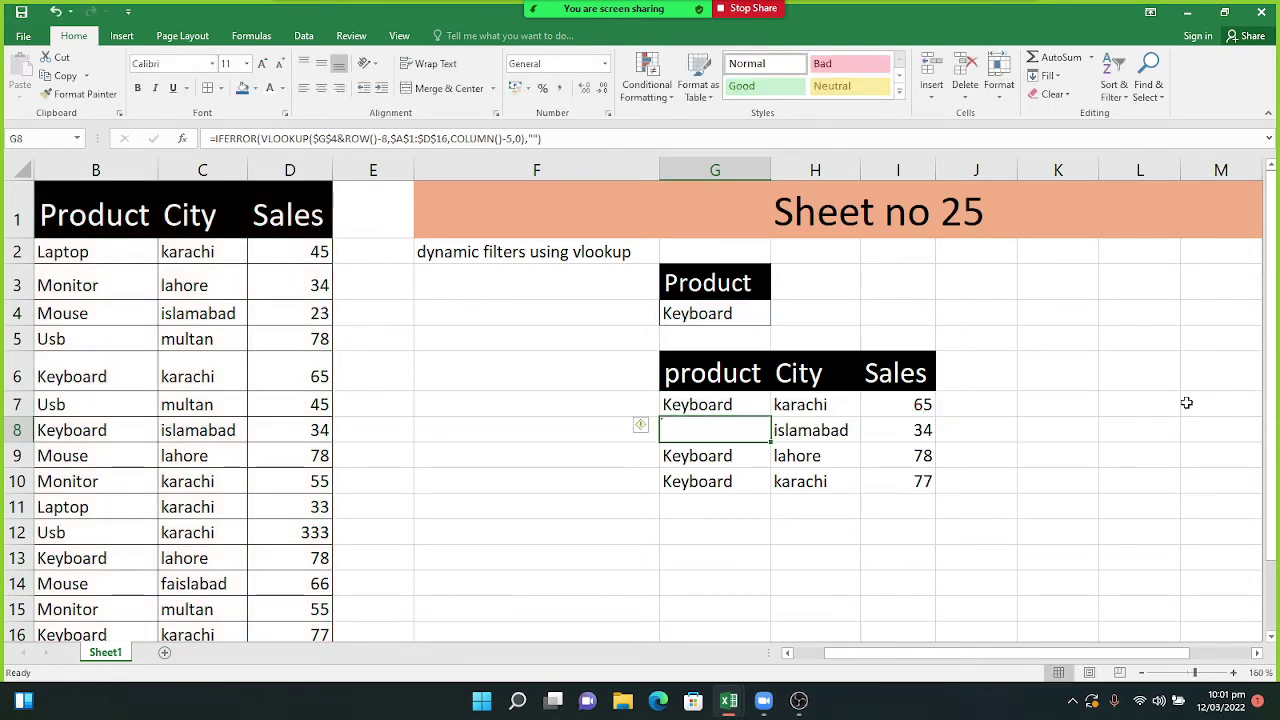
Set the offset after ROW() in the G8 formula to -7.
{"action": "double_click", "coordinate": [724, 437]}
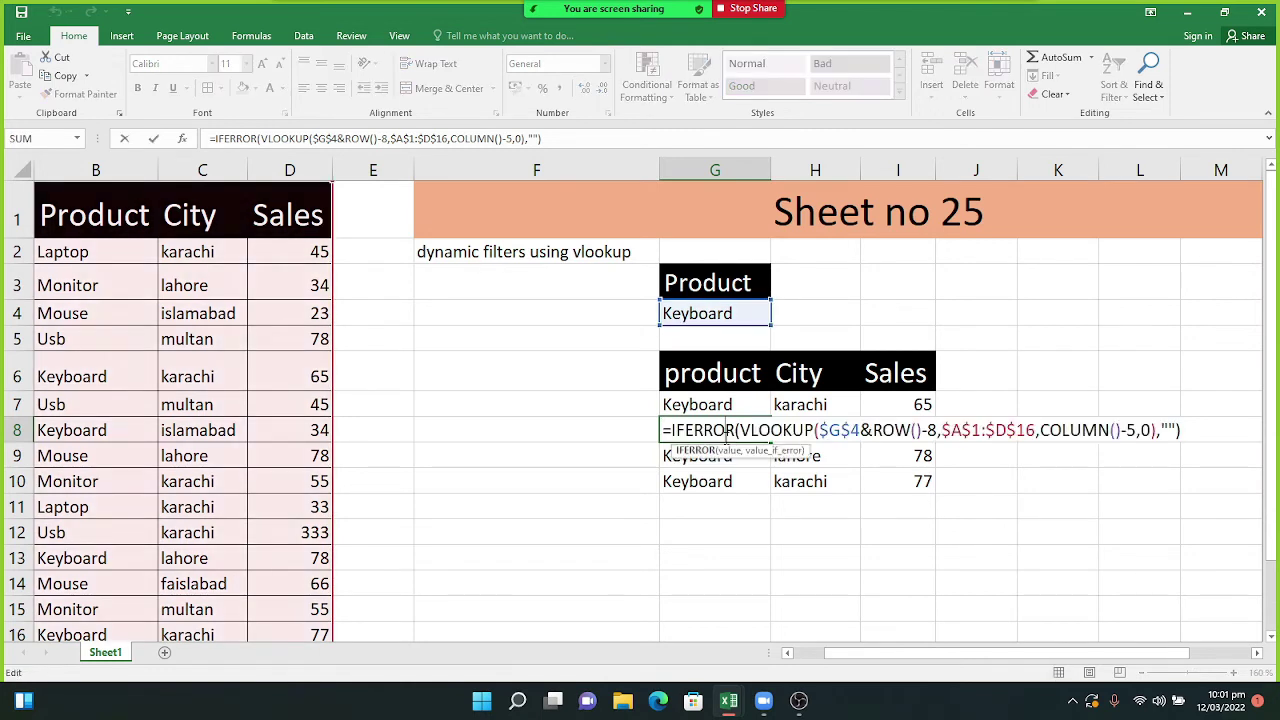
{"action": "left_click", "coordinate": [936, 430]}
{"action": "key", "text": "BackSpace"}
{"action": "type", "text": "7"}
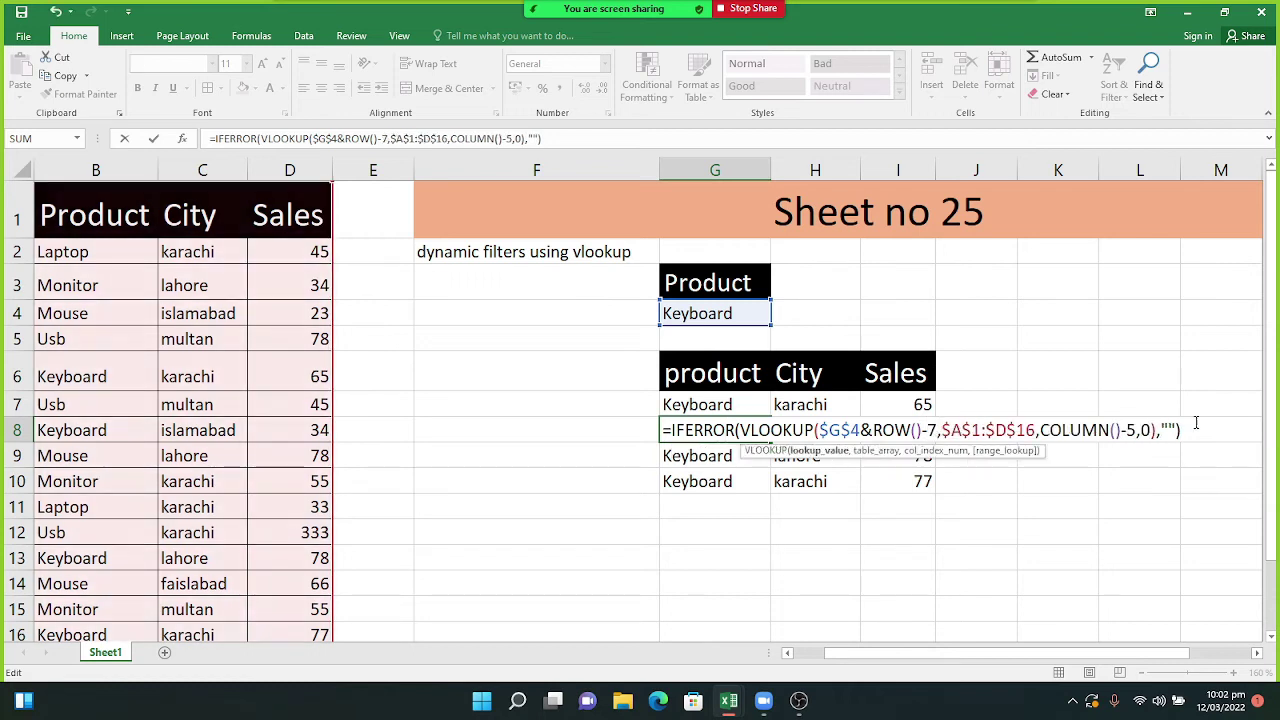
{"action": "key", "text": "Return"}
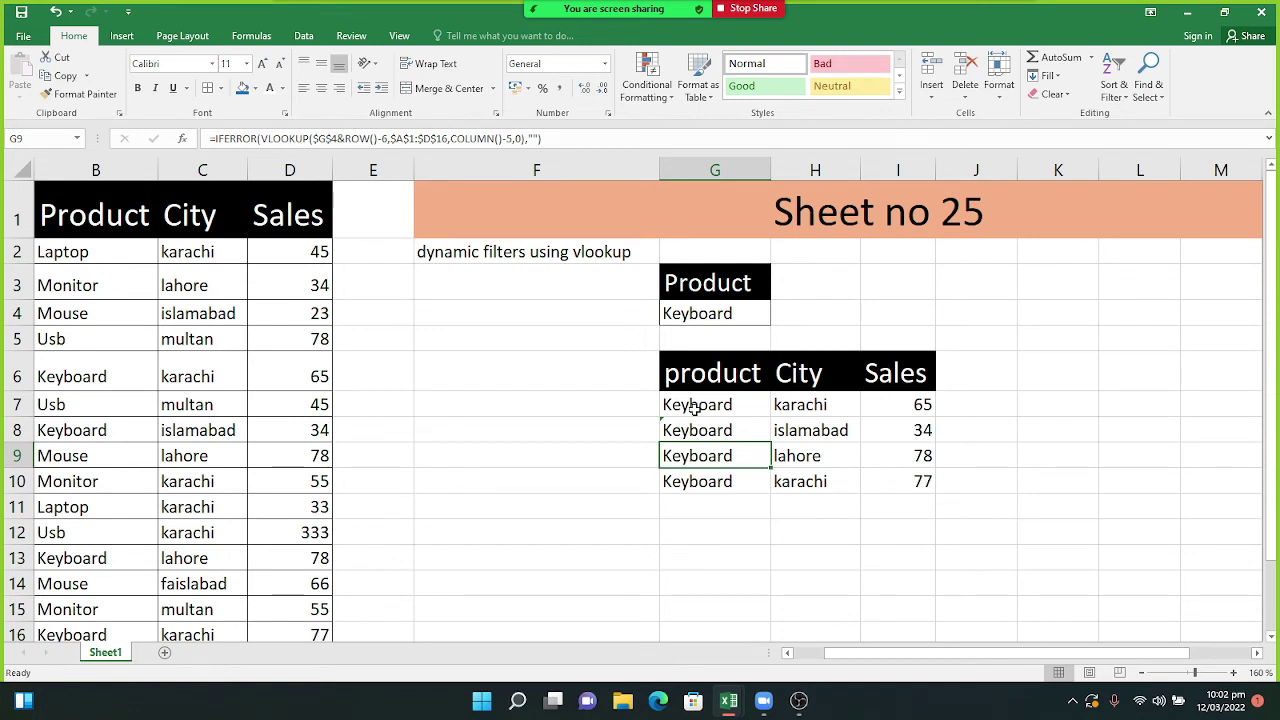
Evaluate COLUMN() on its own inside the H7 formula, restore it, and close the formula without changes.
{"action": "double_click", "coordinate": [792, 406]}
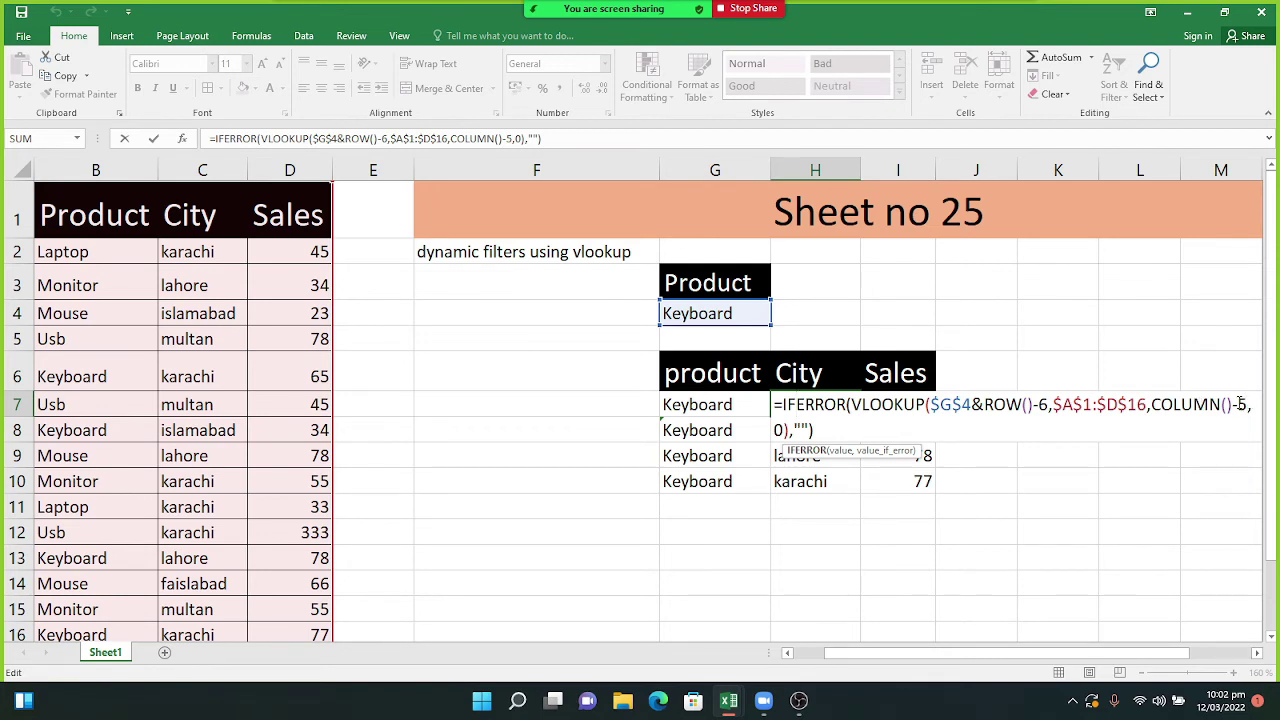
{"action": "left_click_drag", "start_coordinate": [1233, 404], "coordinate": [1152, 404]}
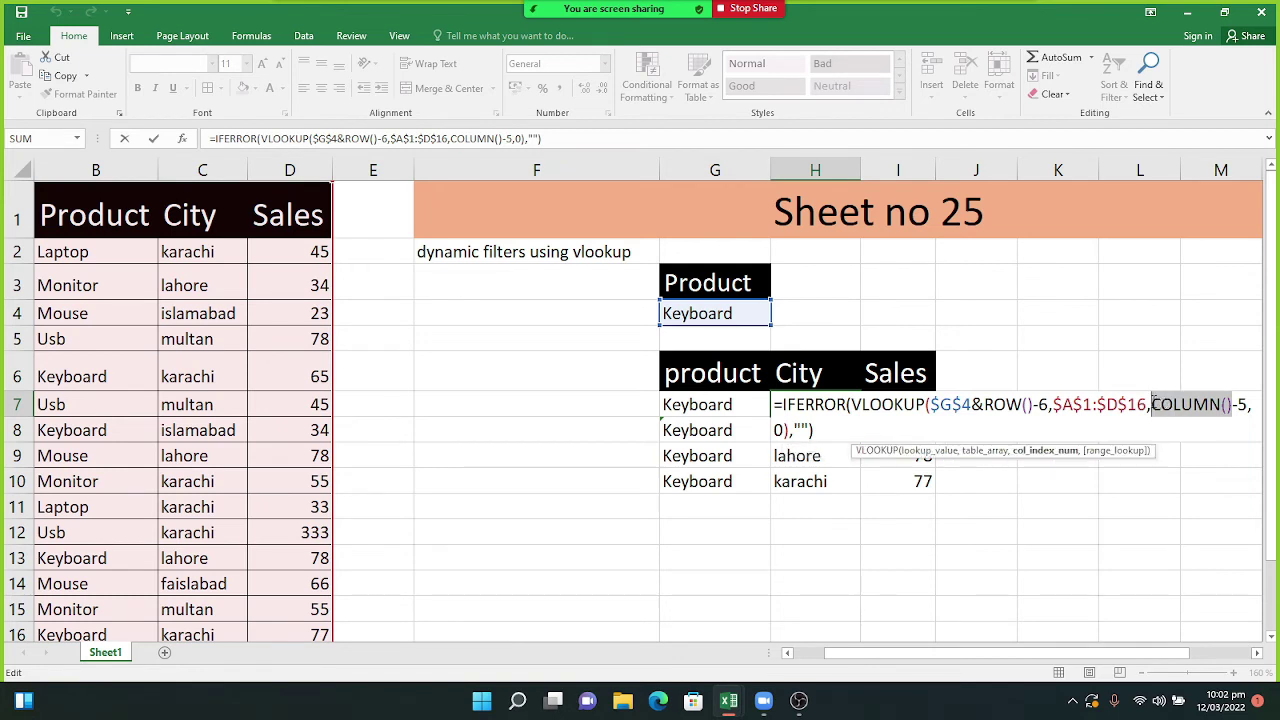
{"action": "key", "text": "F9"}
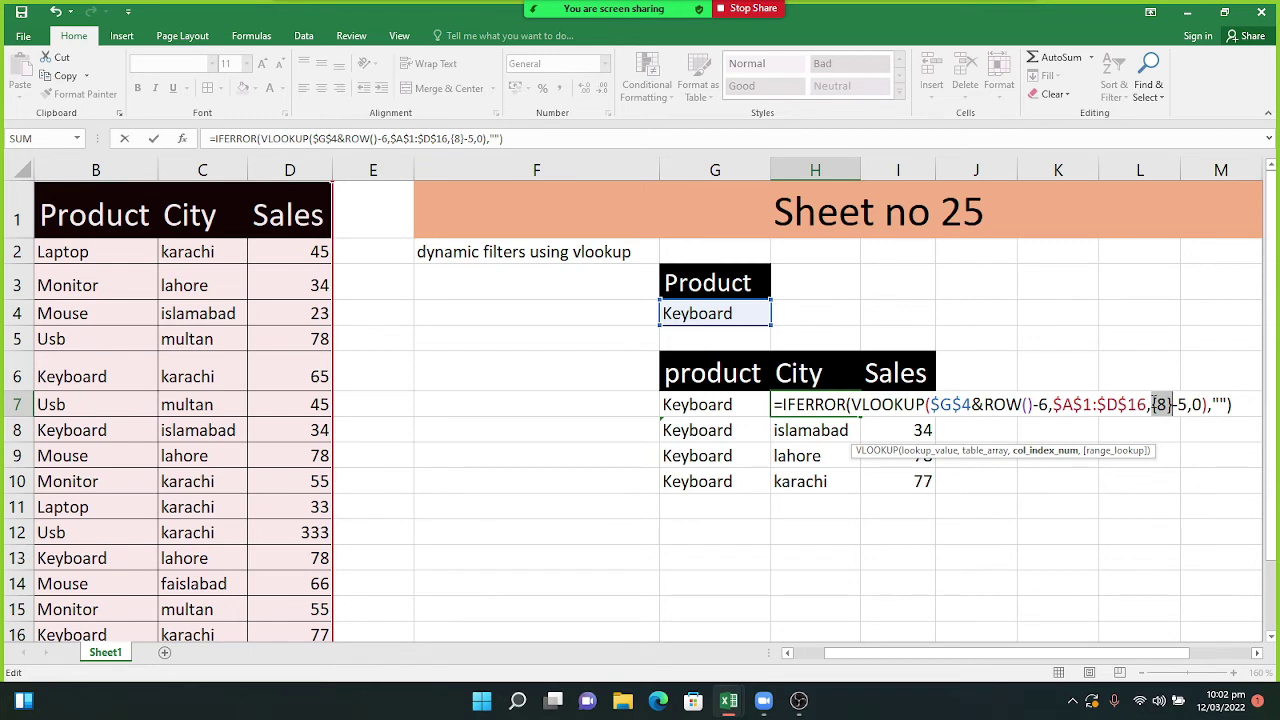
{"action": "key", "text": "ctrl+z"}
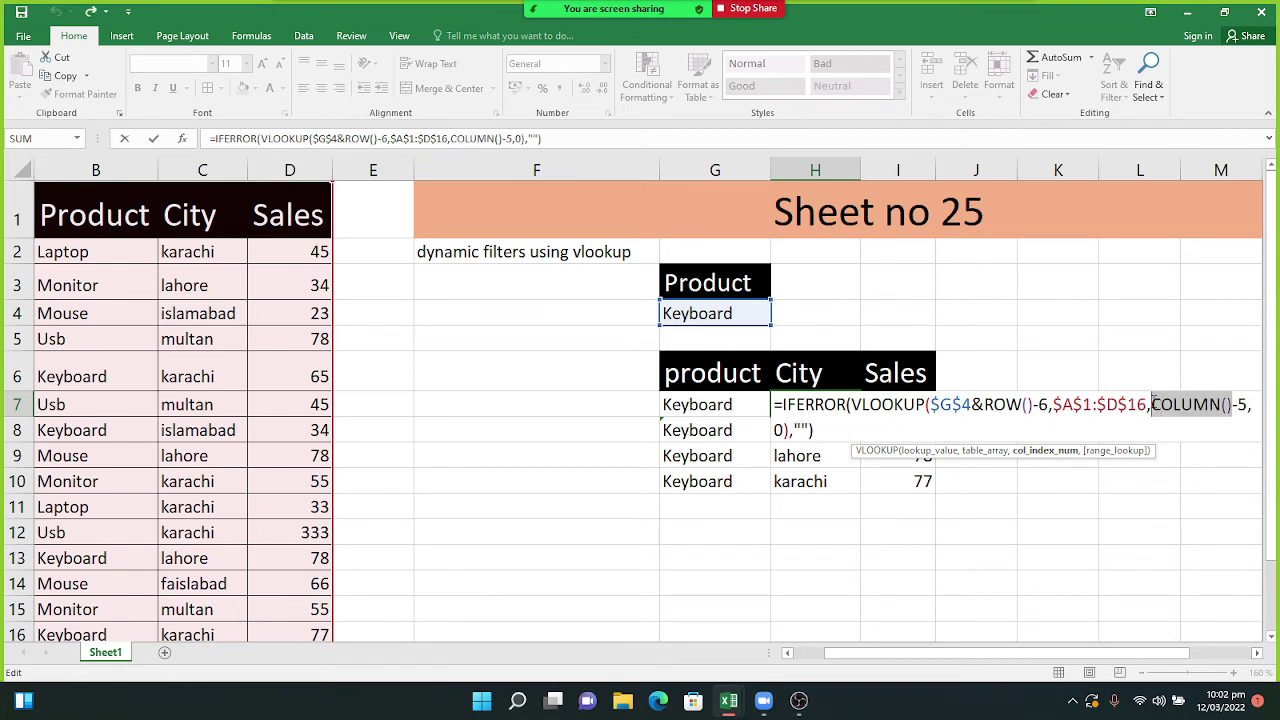
{"action": "left_click", "coordinate": [1224, 384]}
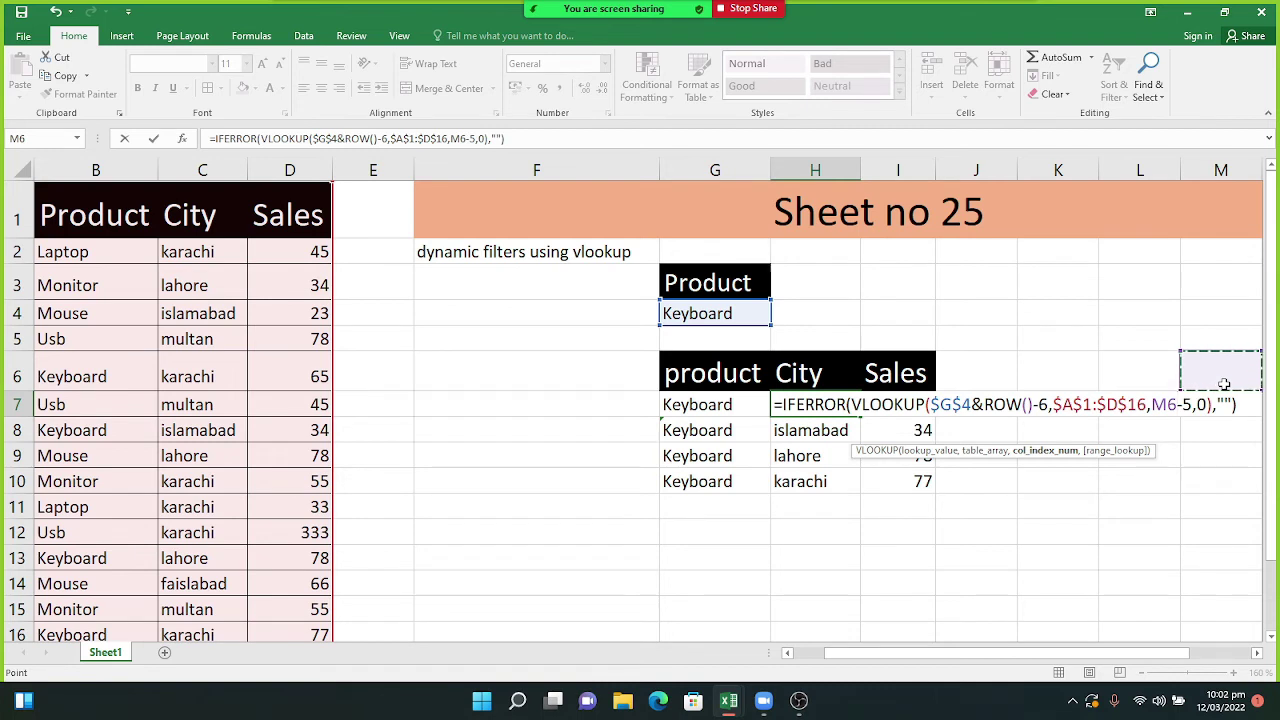
{"action": "key", "text": "ctrl+z"}
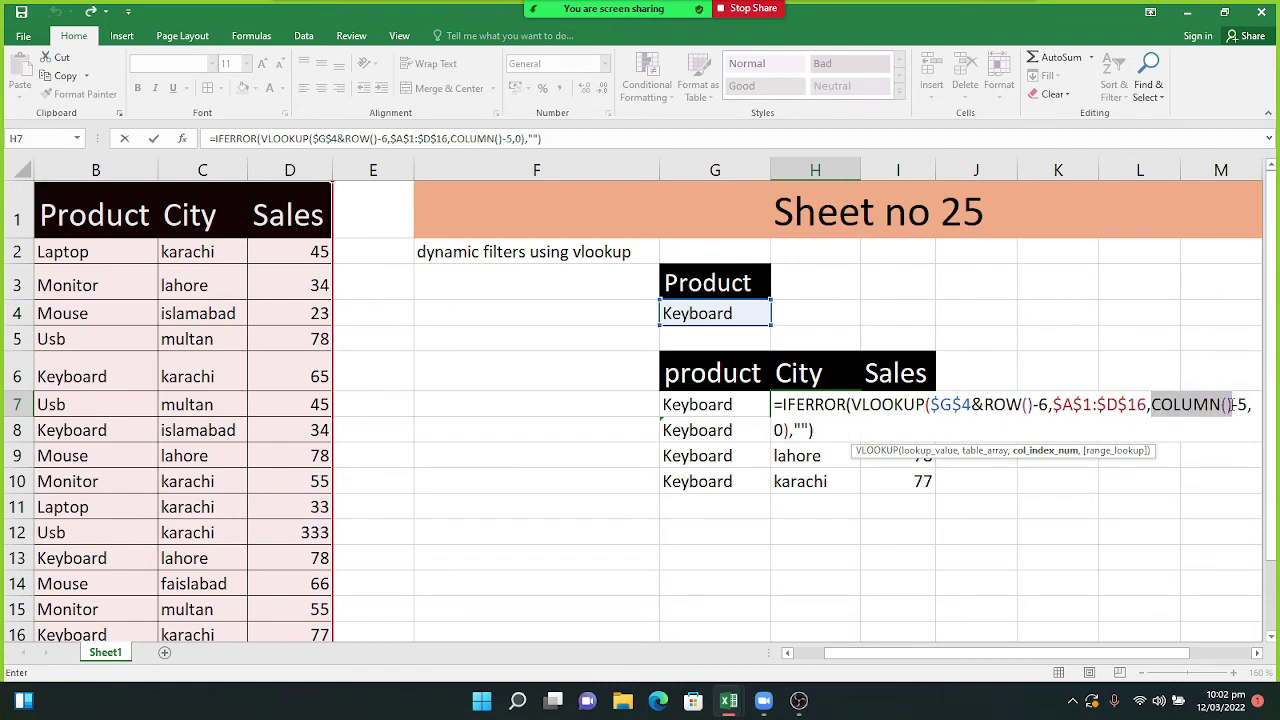
{"action": "left_click", "coordinate": [1232, 404]}
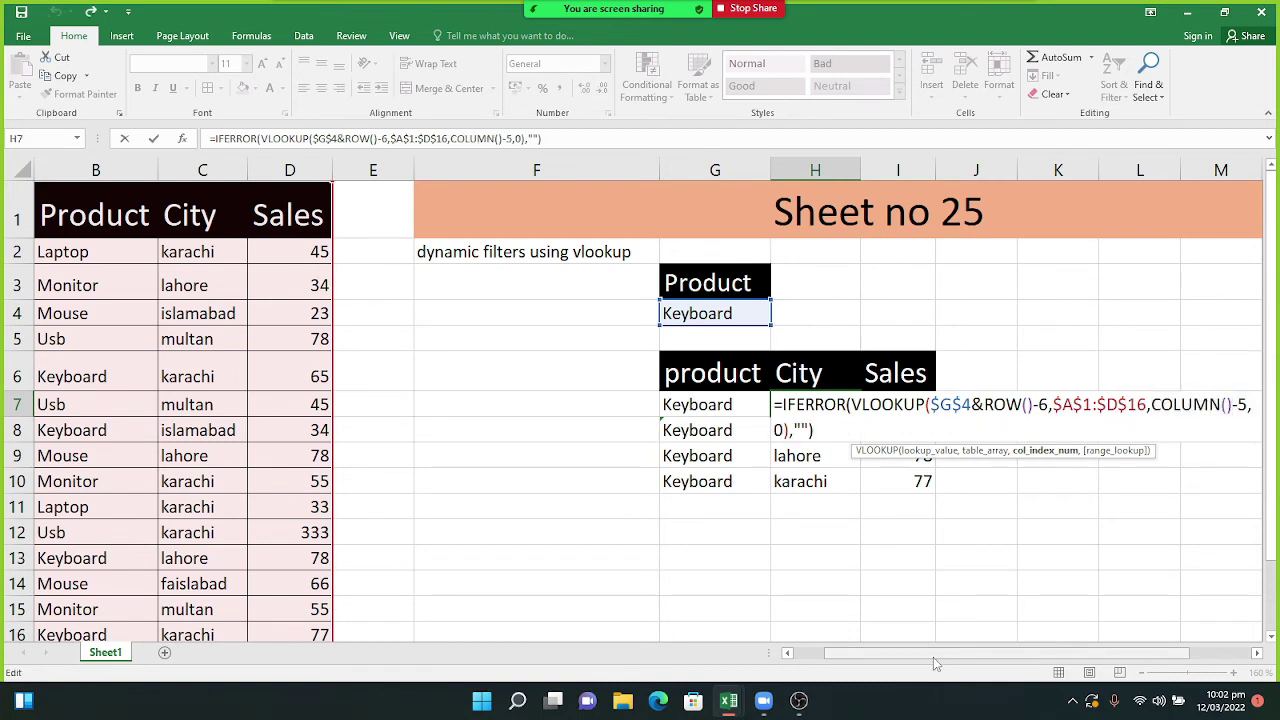
{"action": "left_click_drag", "start_coordinate": [933, 657], "coordinate": [995, 657]}
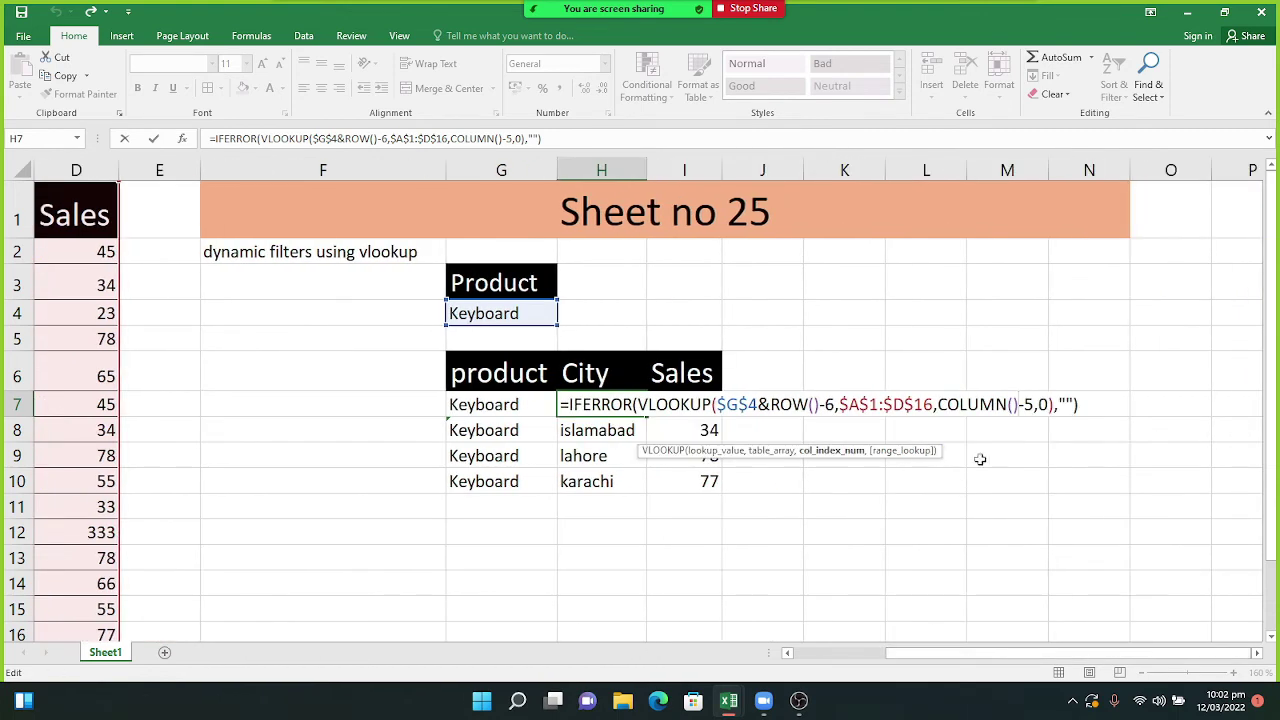
{"action": "left_click", "coordinate": [1079, 405]}
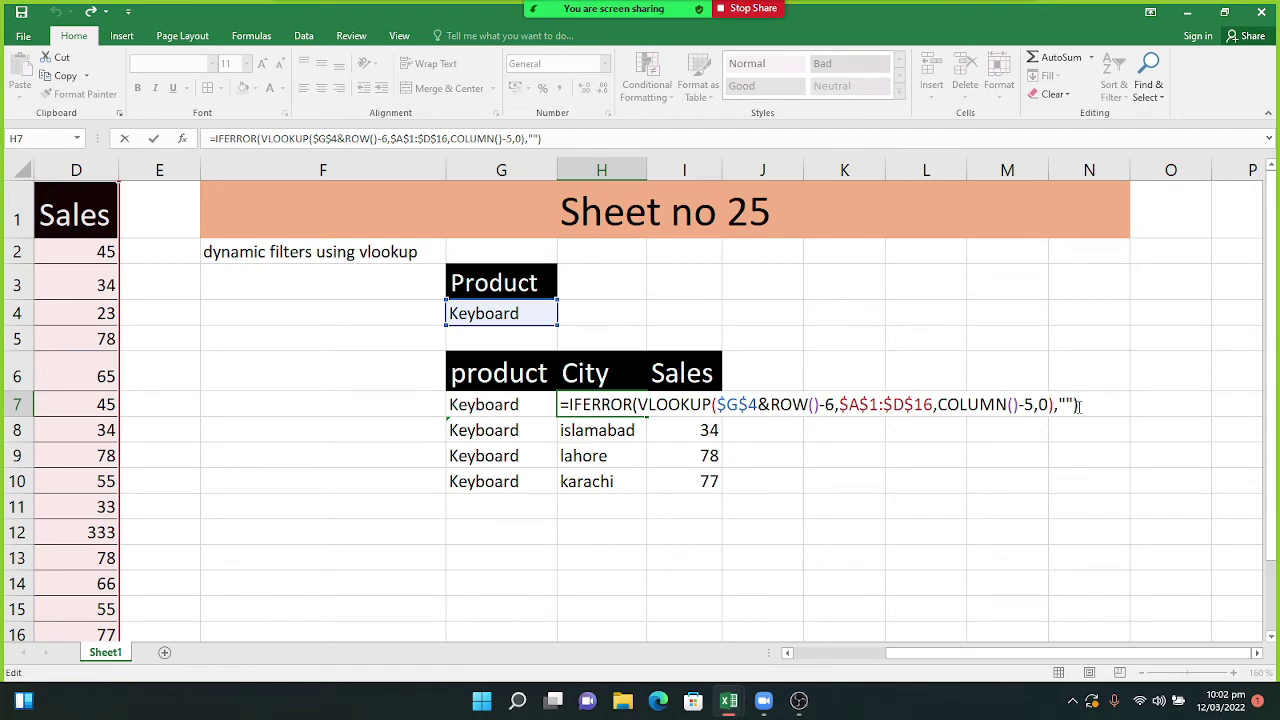
{"action": "key", "text": "Return"}
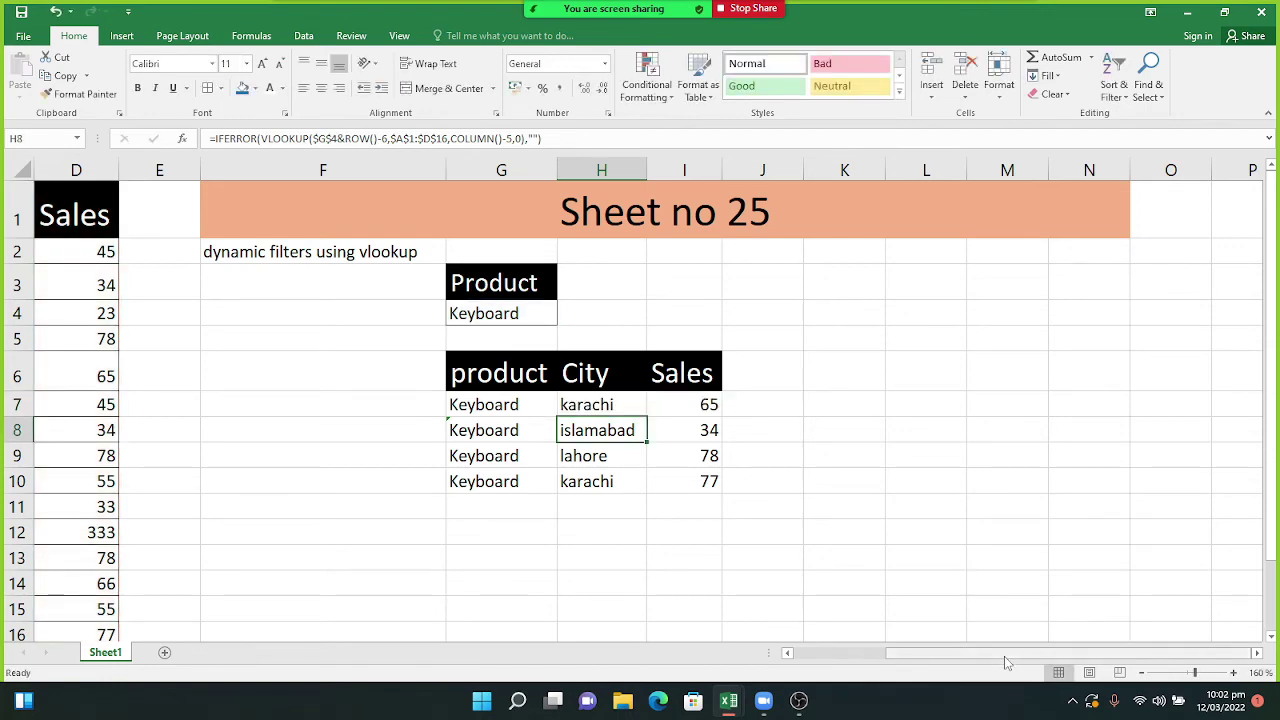
Switch to the YEARLY RECORD 24 workbook and clear the TOTAL values in B4:B16 of the YEARLY sheet.
{"action": "scroll", "coordinate": [968, 580], "scroll_direction": "left", "scroll_amount": 3}
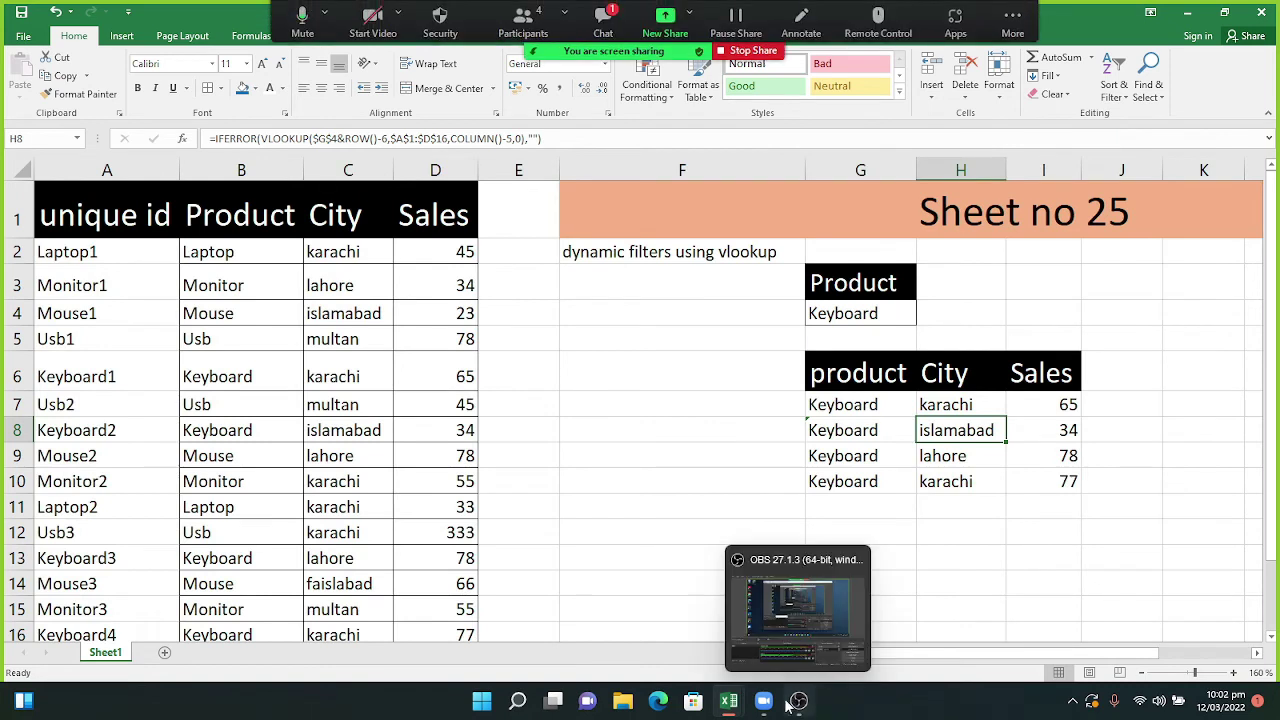
{"action": "mouse_move", "coordinate": [752, 706]}
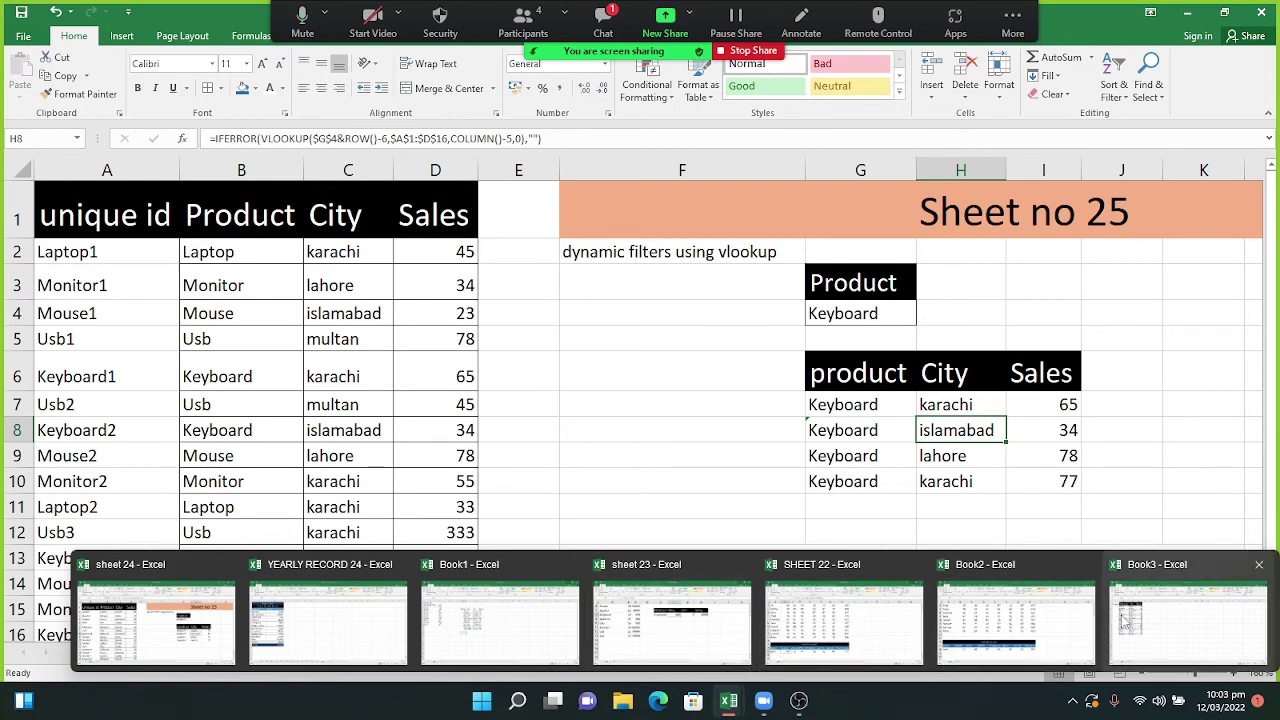
{"action": "left_click", "coordinate": [340, 596]}
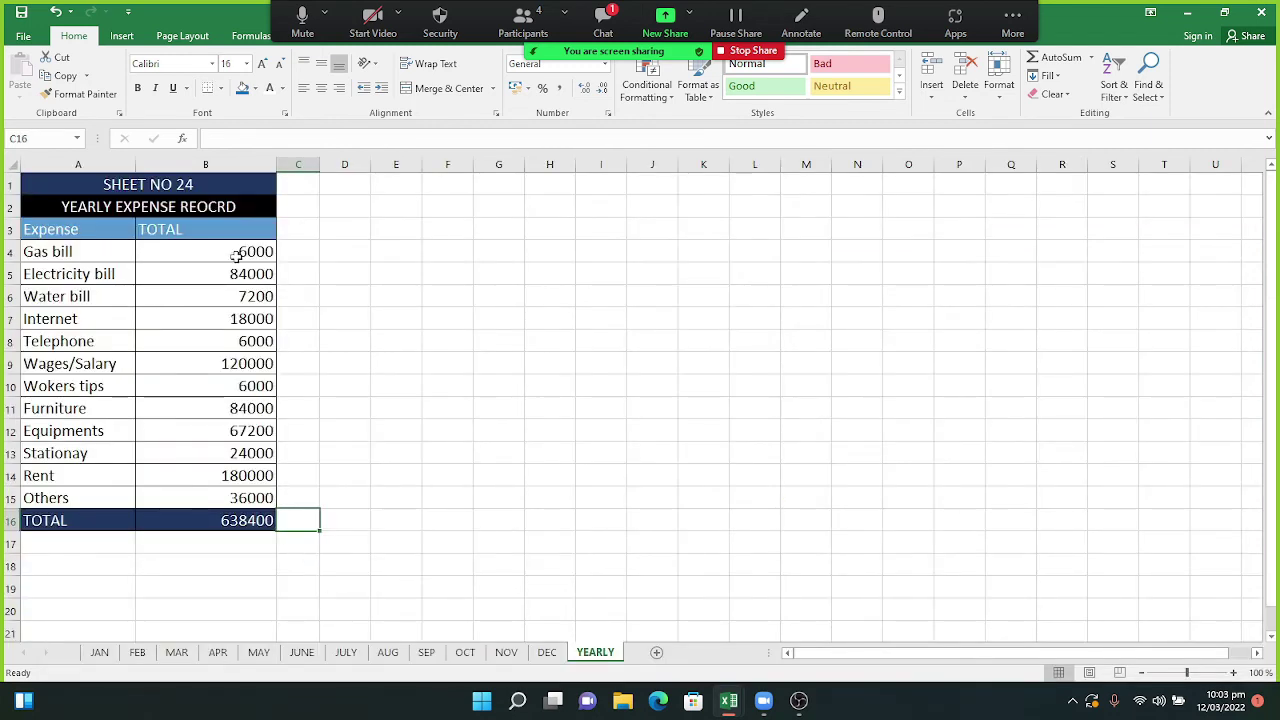
{"action": "left_click_drag", "start_coordinate": [236, 255], "coordinate": [229, 521]}
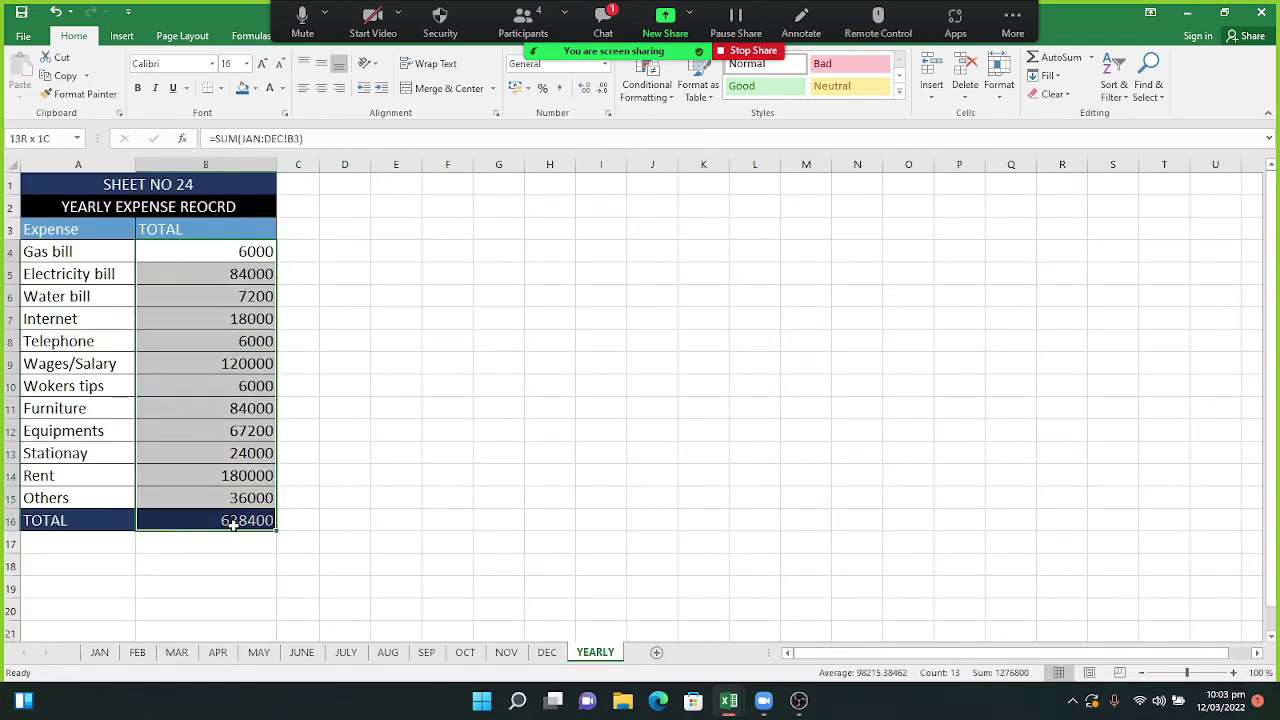
{"action": "right_click", "coordinate": [236, 521]}
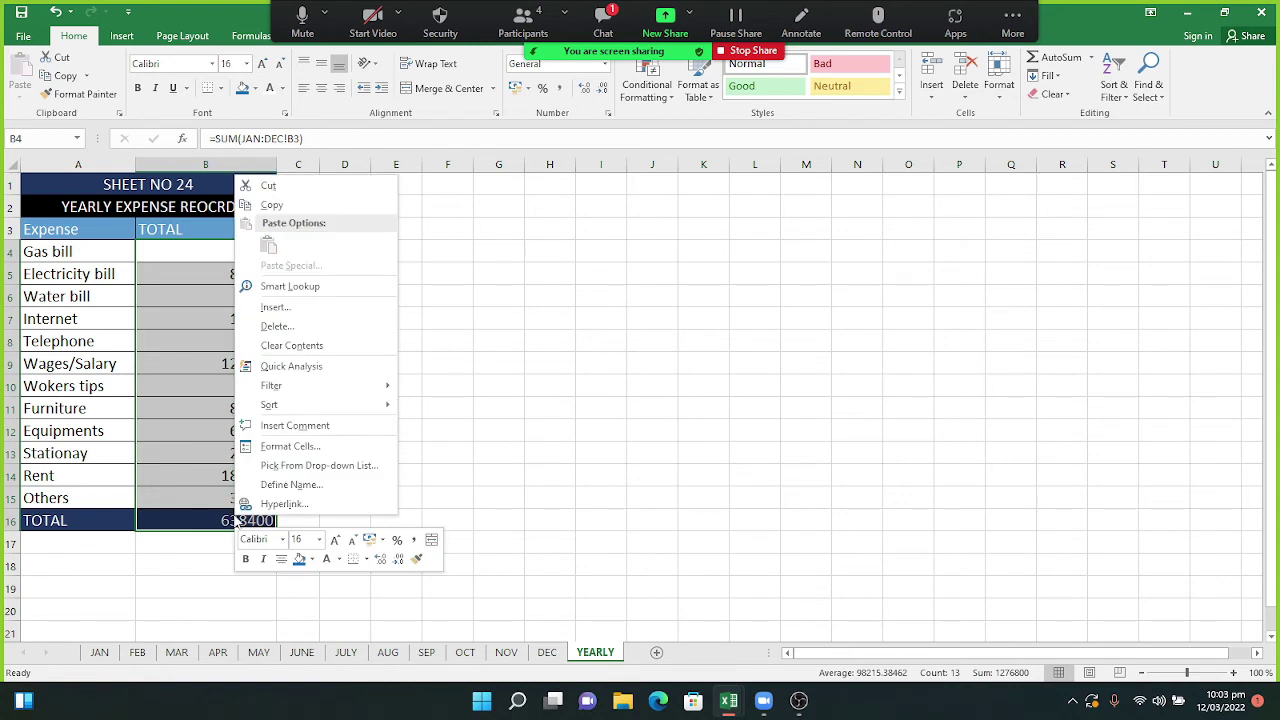
{"action": "left_click", "coordinate": [272, 346]}
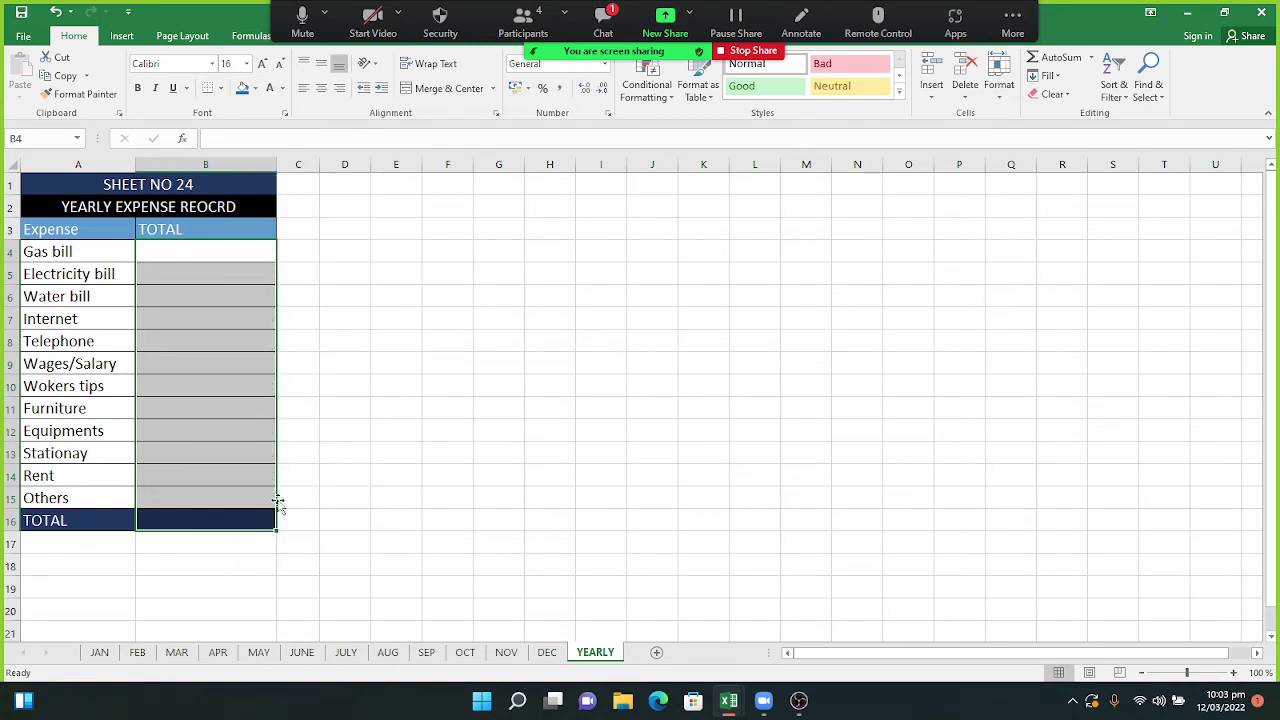
Review the JAN and FEB sheets, and enter a SUM of cell B3 across sheets JAN to DEC in B4 of YEARLY.
{"action": "left_click", "coordinate": [102, 658]}
{"action": "left_click", "coordinate": [136, 658]}
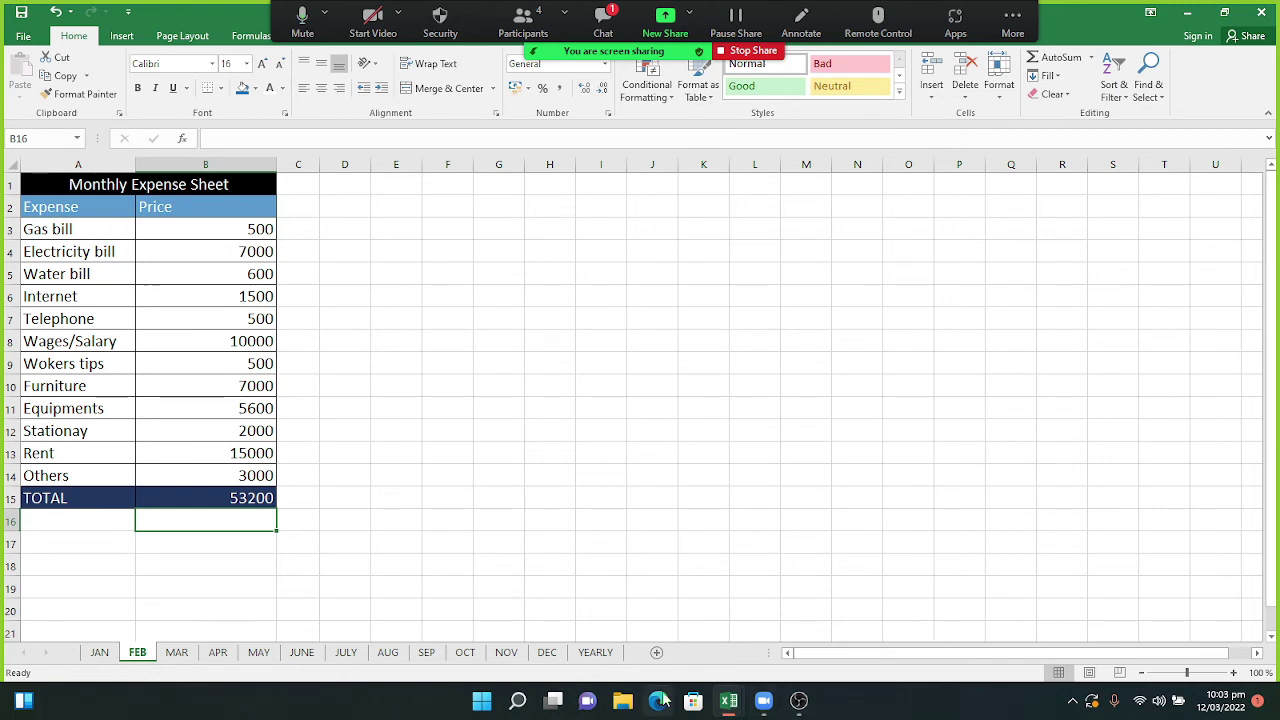
{"action": "left_click", "coordinate": [596, 652]}
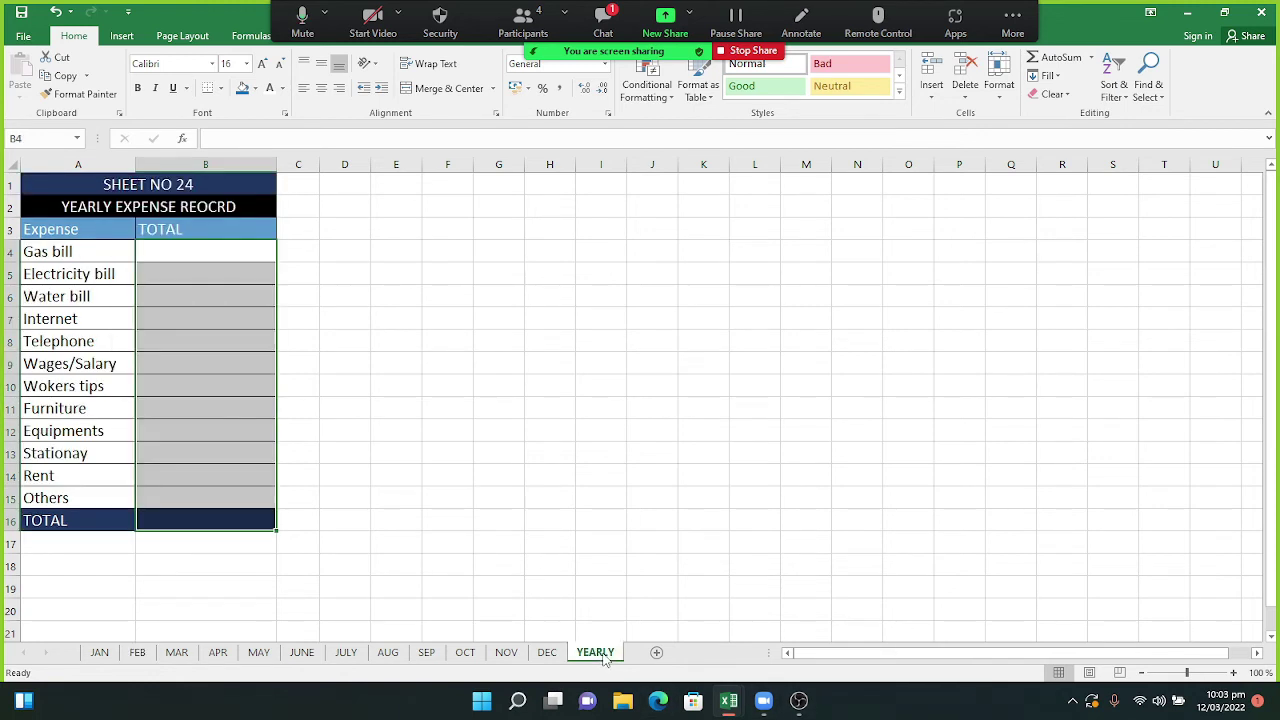
{"action": "left_click", "coordinate": [199, 246]}
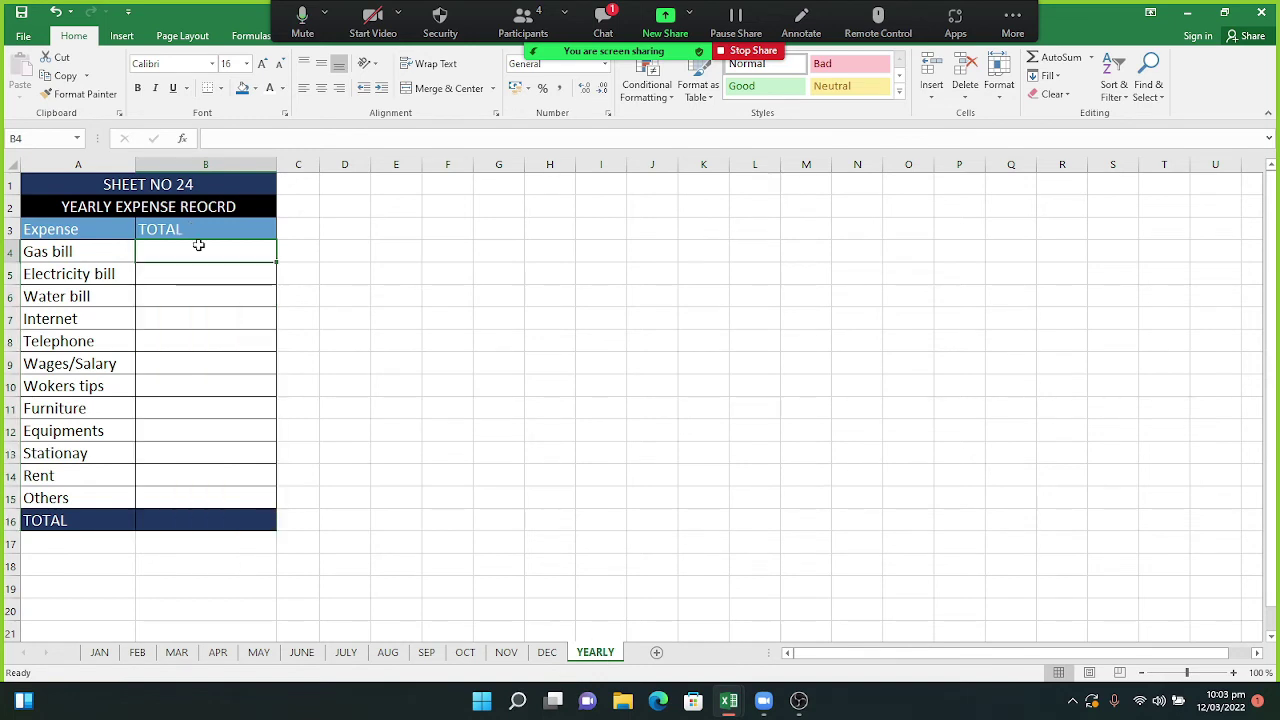
{"action": "type", "text": "=SUM"}
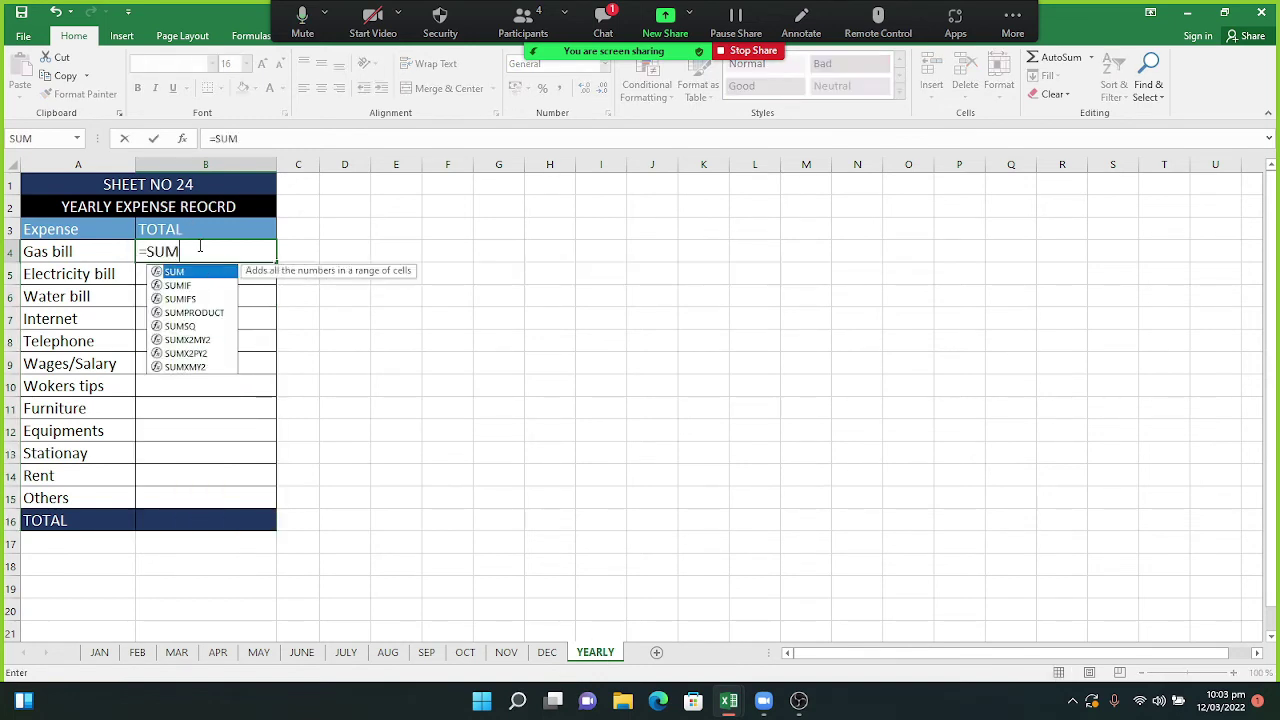
{"action": "type", "text": "("}
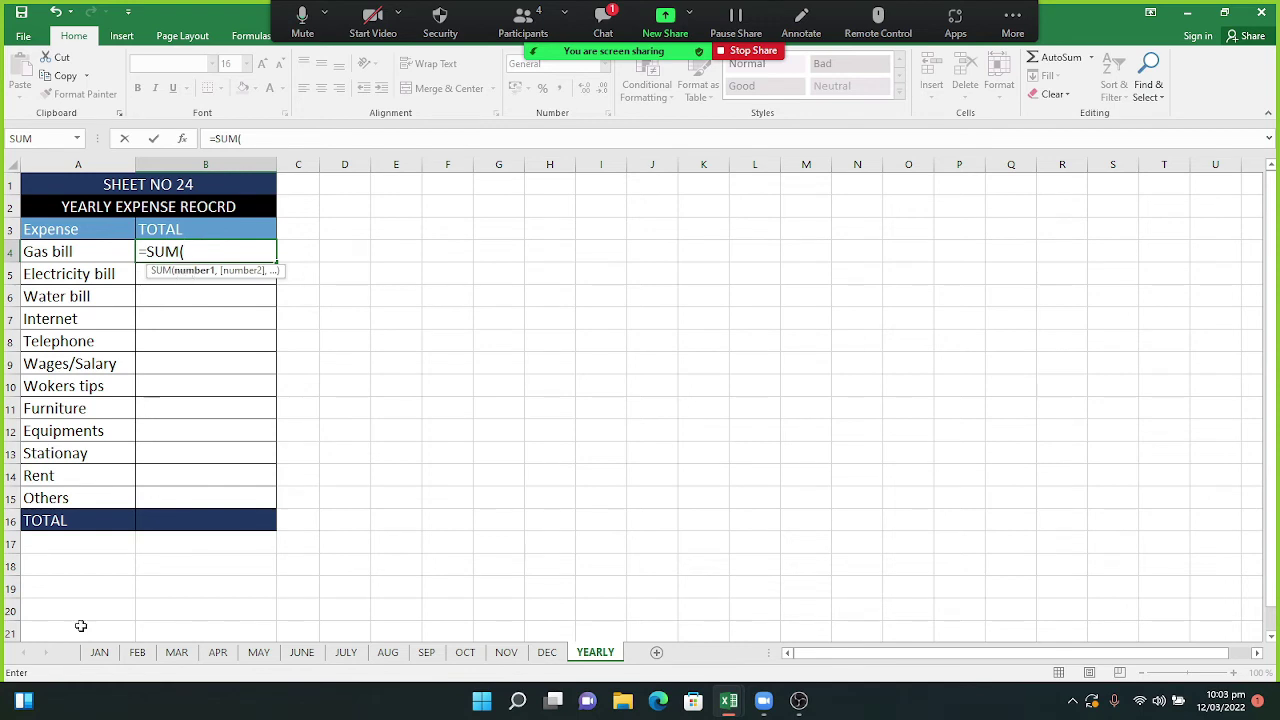
{"action": "left_click", "coordinate": [100, 655]}
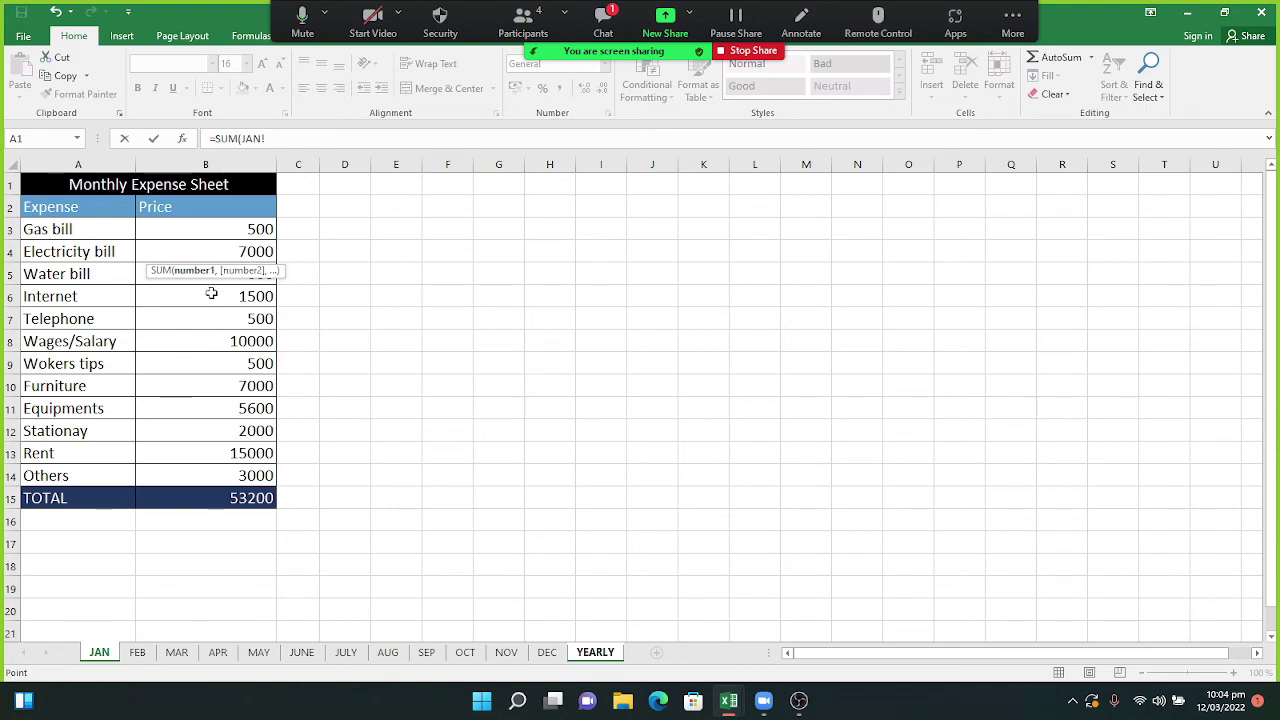
{"action": "left_click", "coordinate": [223, 236]}
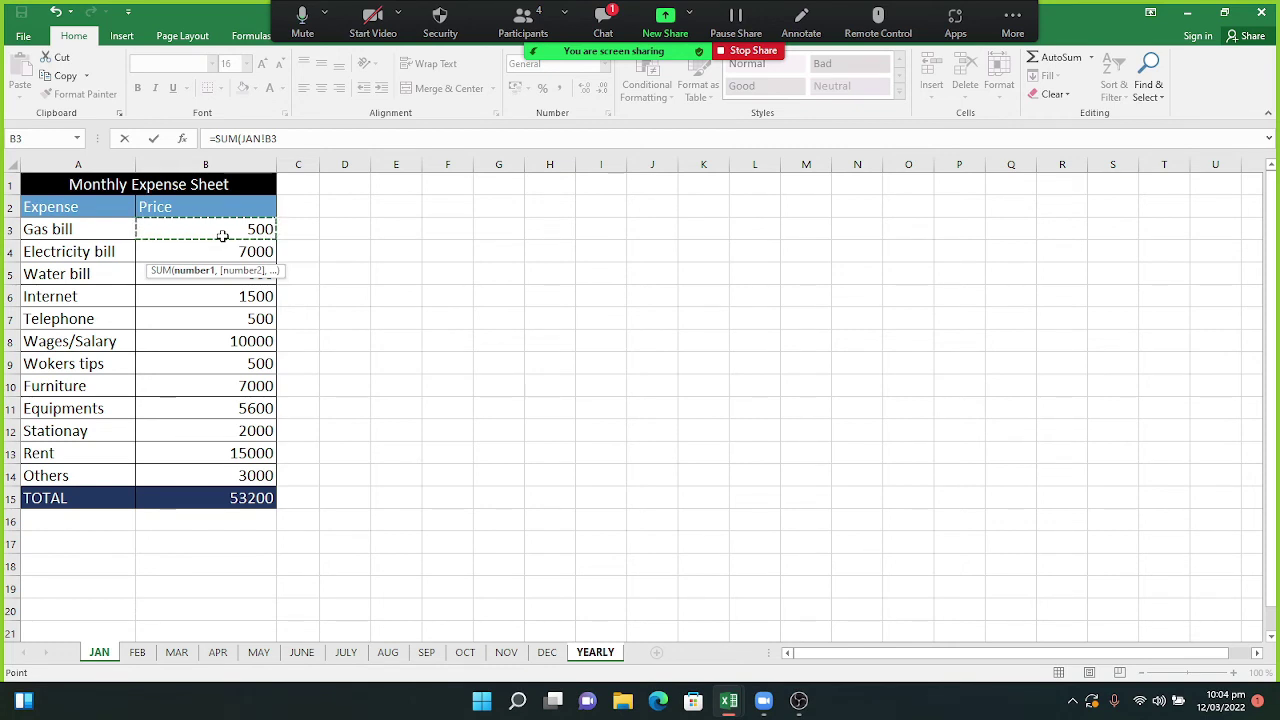
{"action": "left_click", "coordinate": [548, 654], "text": "shift"}
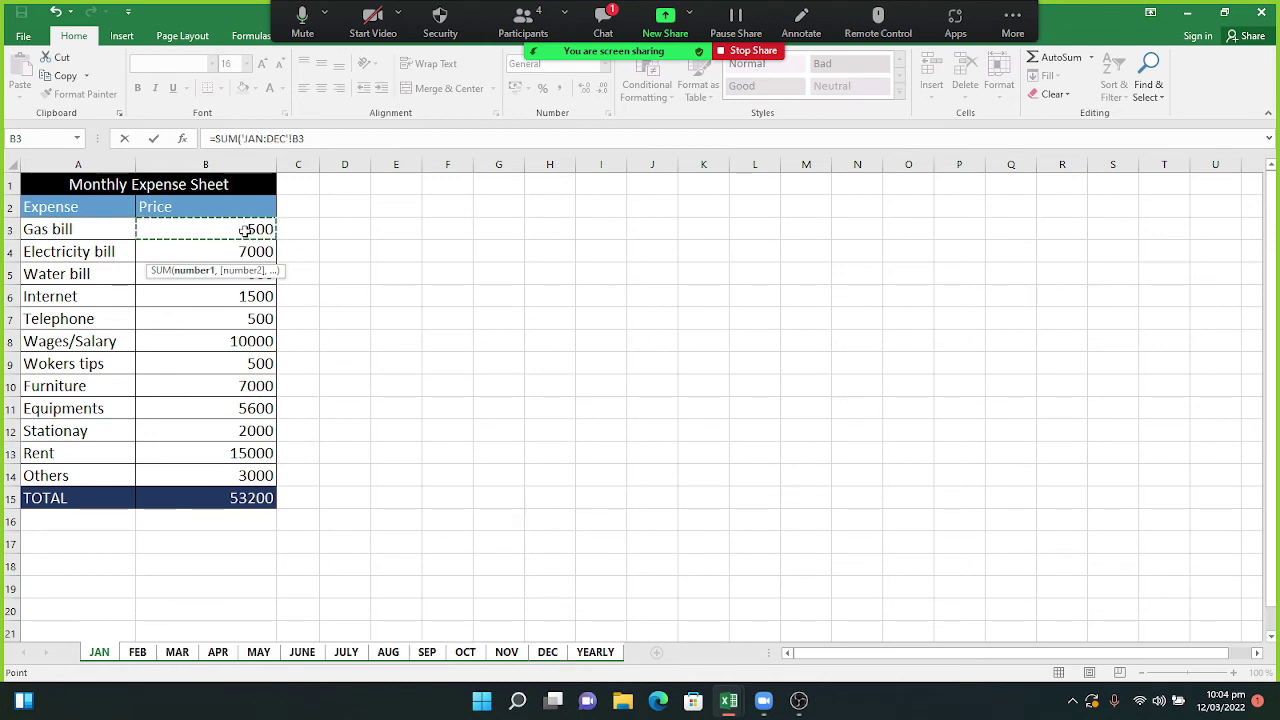
{"action": "key", "text": "Return"}
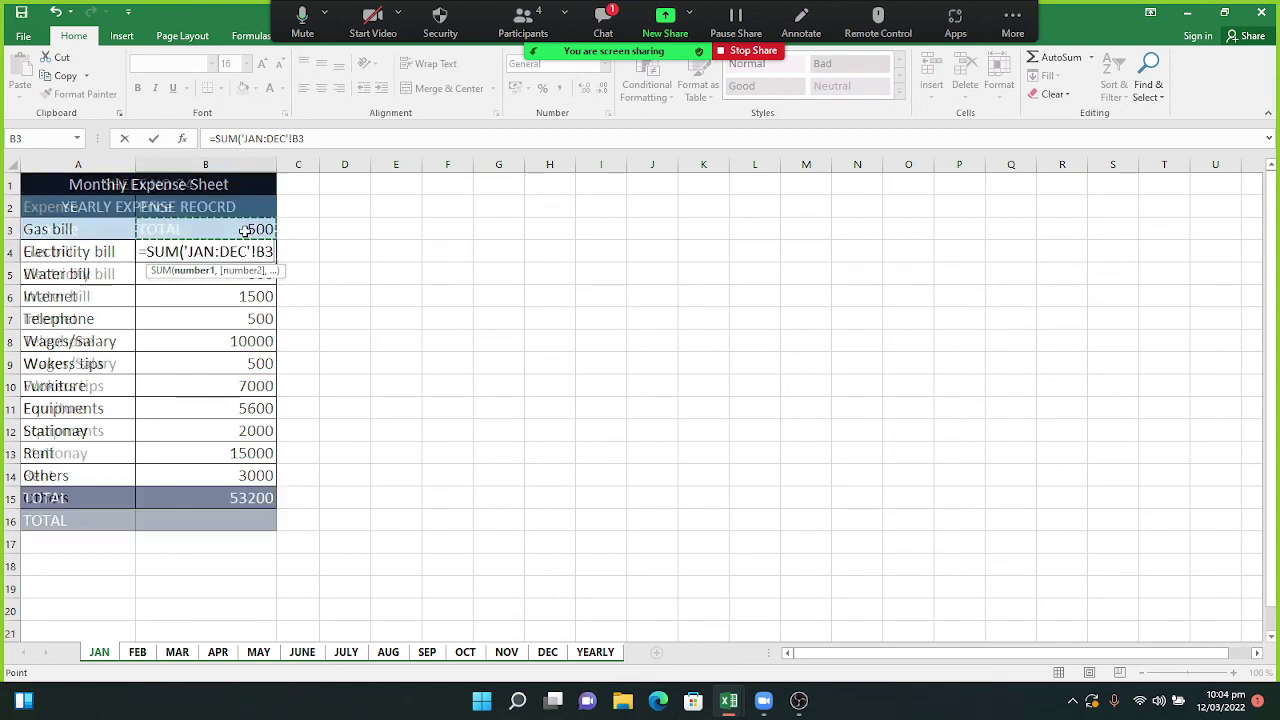
Fill the gas bill's SUM formula down to B16 on the YEARLY sheet and check the DEC sheet's expenses.
{"action": "left_click", "coordinate": [249, 250]}
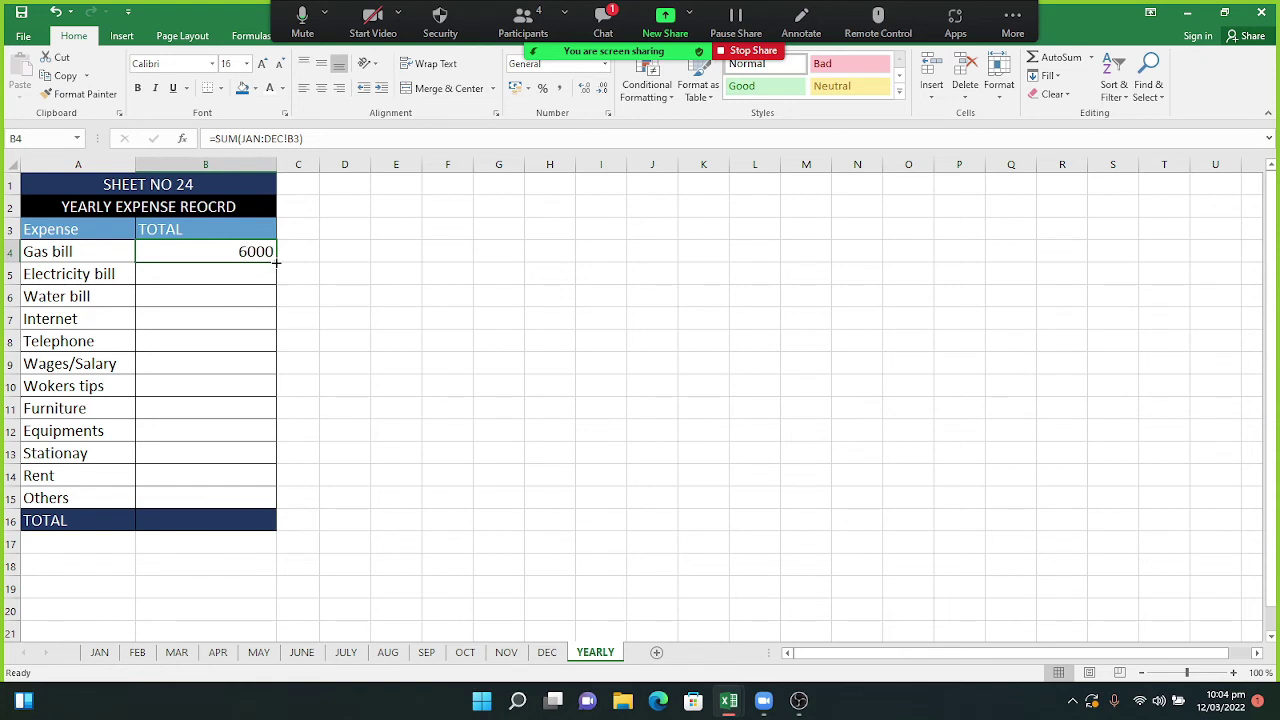
{"action": "left_click_drag", "start_coordinate": [276, 262], "coordinate": [243, 520]}
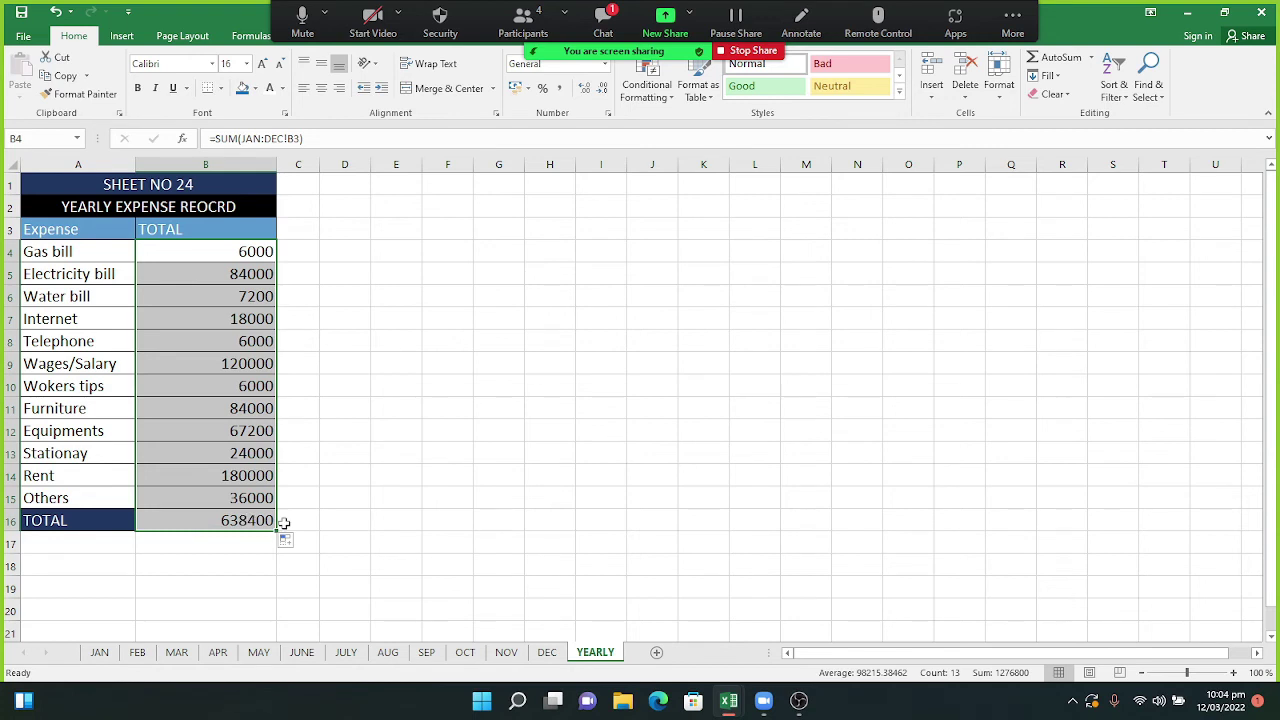
{"action": "left_click", "coordinate": [287, 527]}
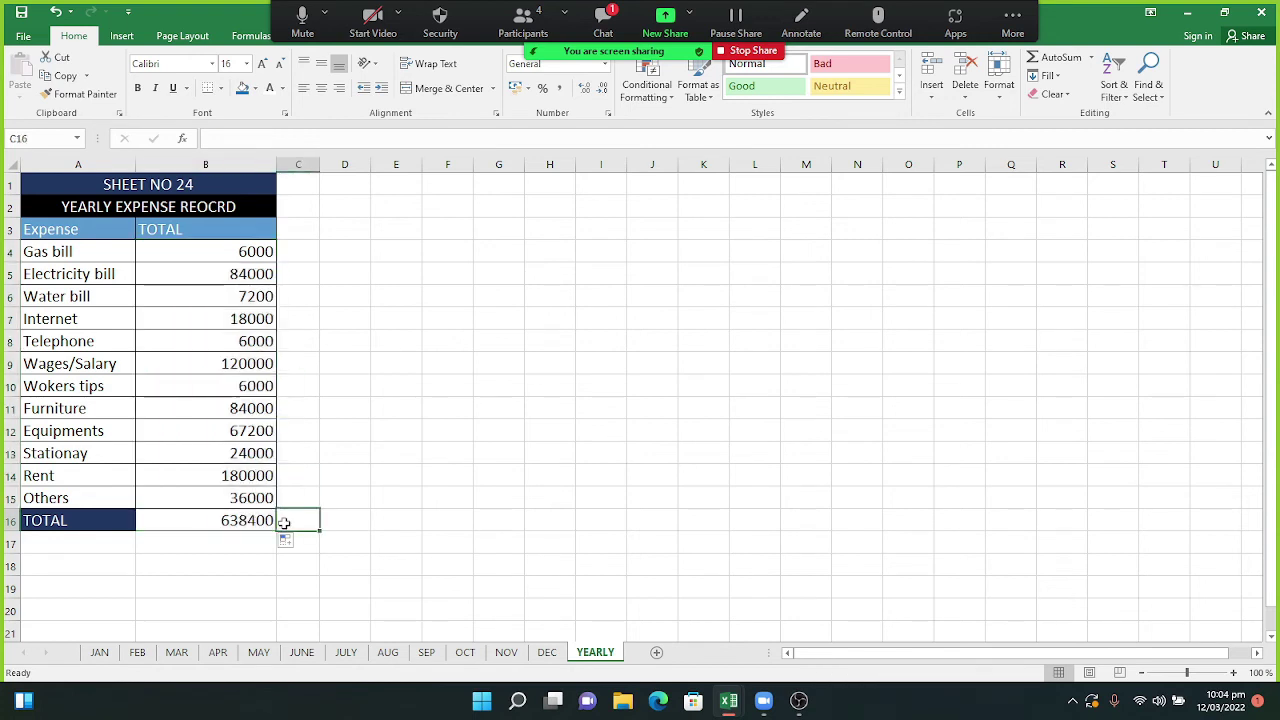
{"action": "left_click", "coordinate": [543, 653]}
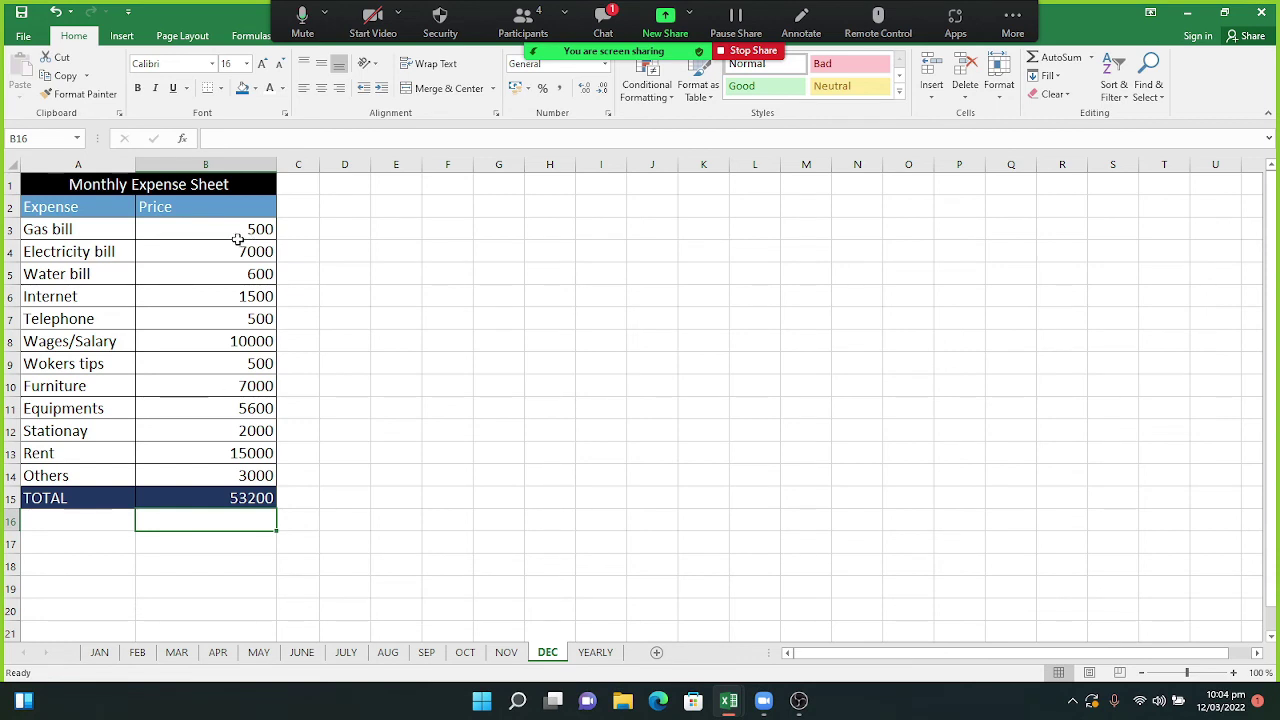
{"action": "left_click", "coordinate": [590, 654]}
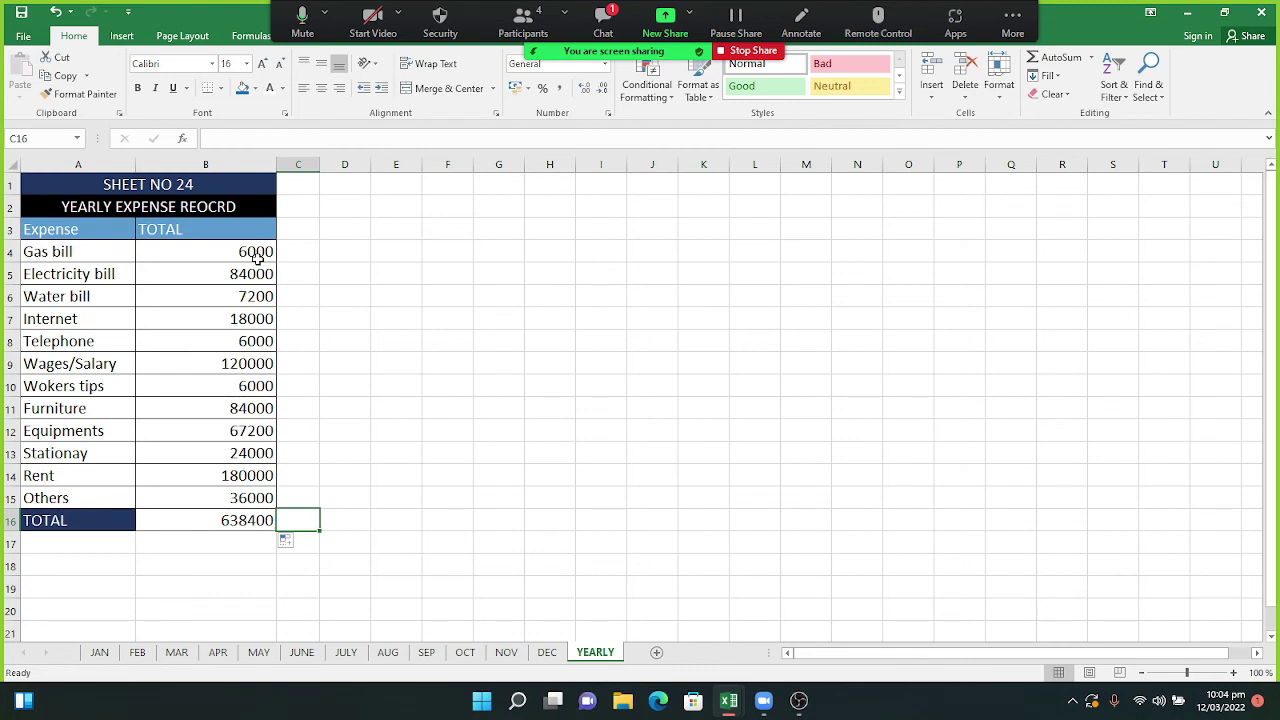
Copy the formatting of the TOTAL label in A16 onto the yearly total in B16.
{"action": "left_click", "coordinate": [222, 520]}
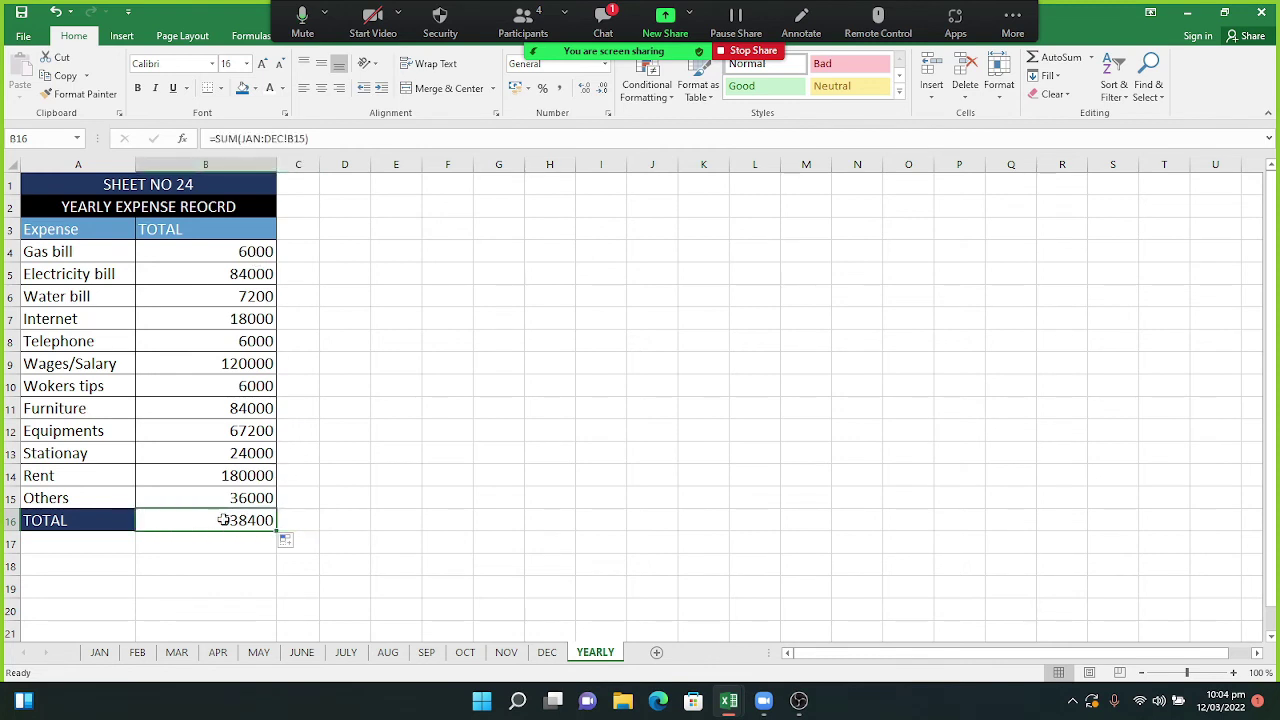
{"action": "left_click", "coordinate": [118, 526]}
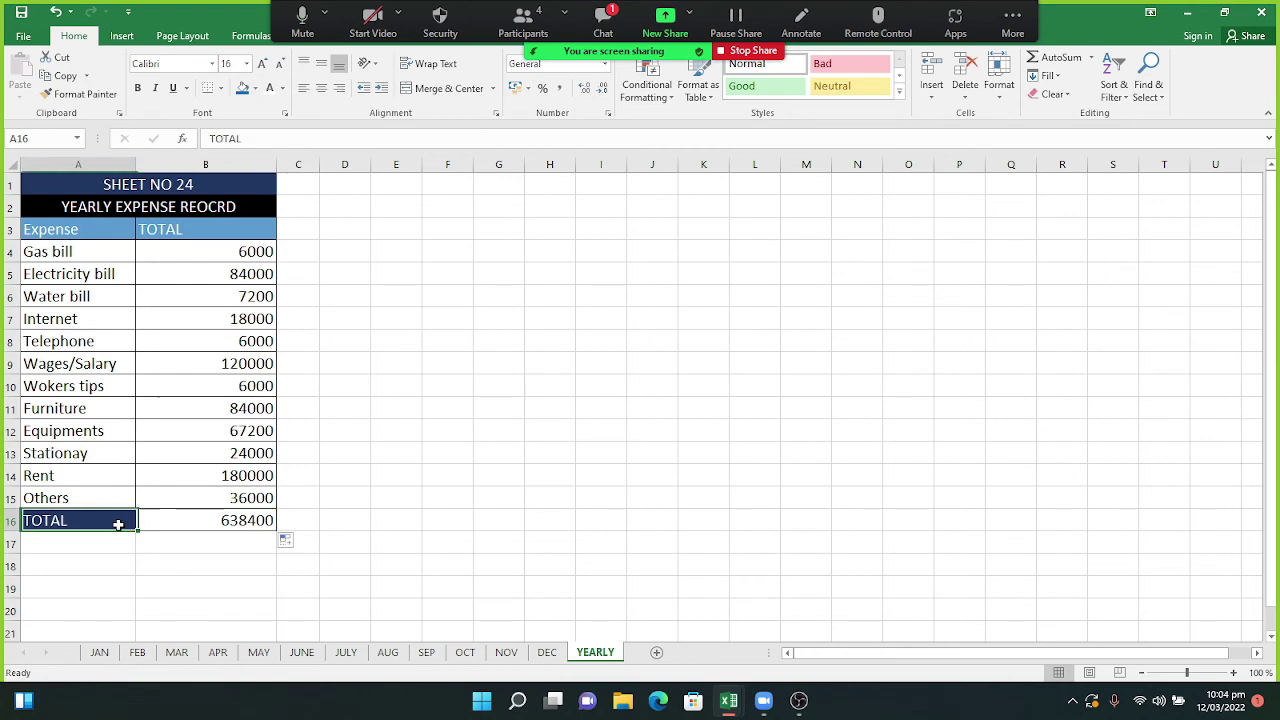
{"action": "left_click", "coordinate": [95, 94]}
{"action": "left_click", "coordinate": [210, 521]}
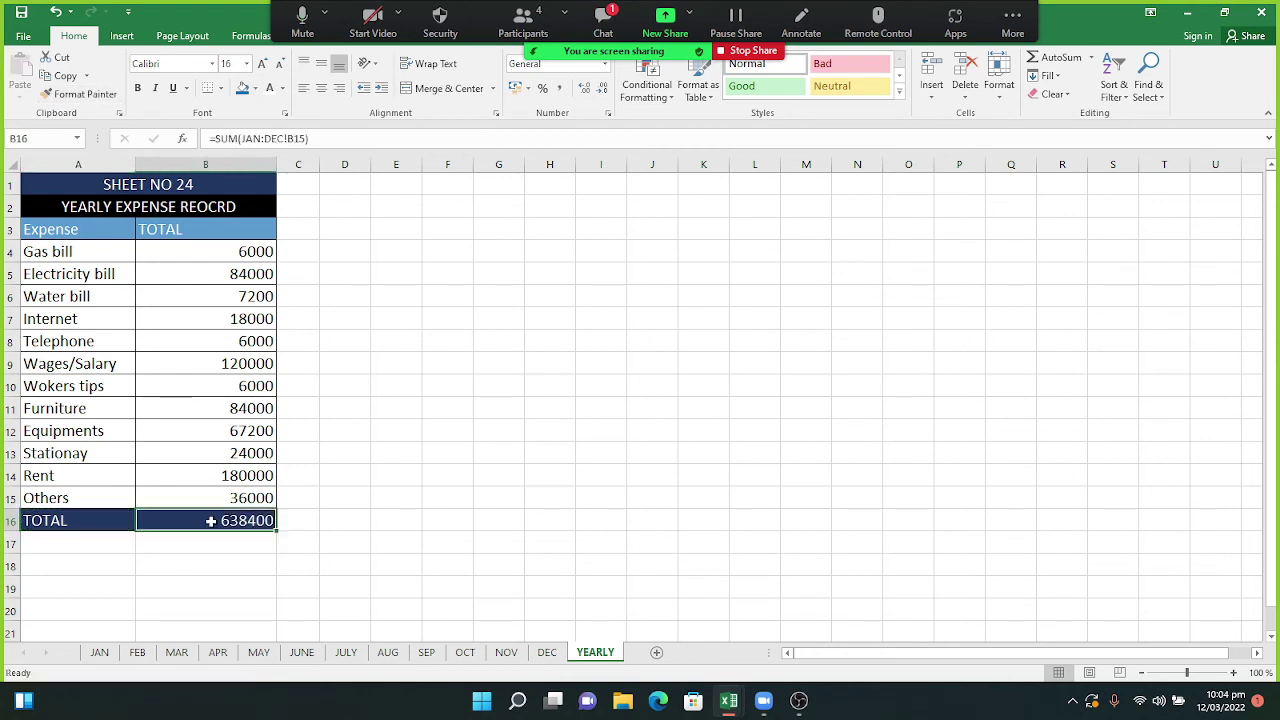
{"action": "left_click", "coordinate": [360, 514]}
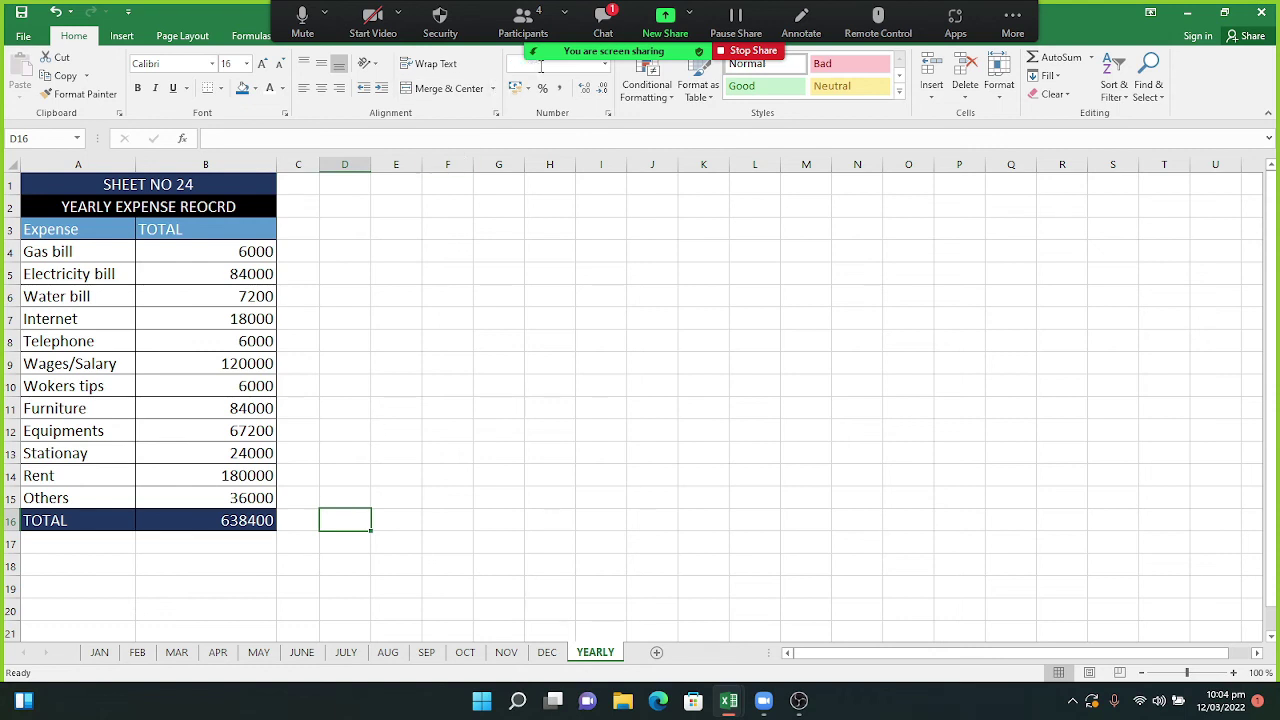
Open the Zoom meeting chat to read the participants' messages.
{"action": "left_click", "coordinate": [592, 33]}
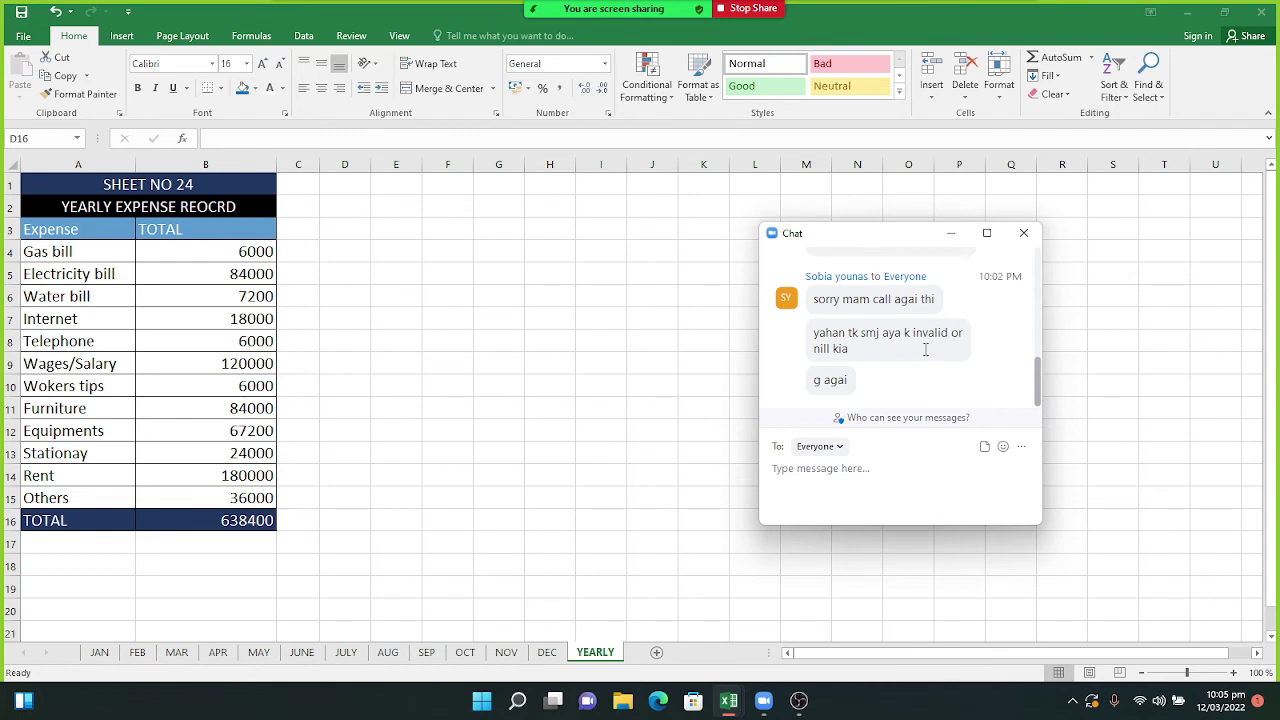
Check the Zoom meeting chat again for new messages from the participants, and minimize the chat window after reading.
{"action": "left_click", "coordinate": [953, 236]}
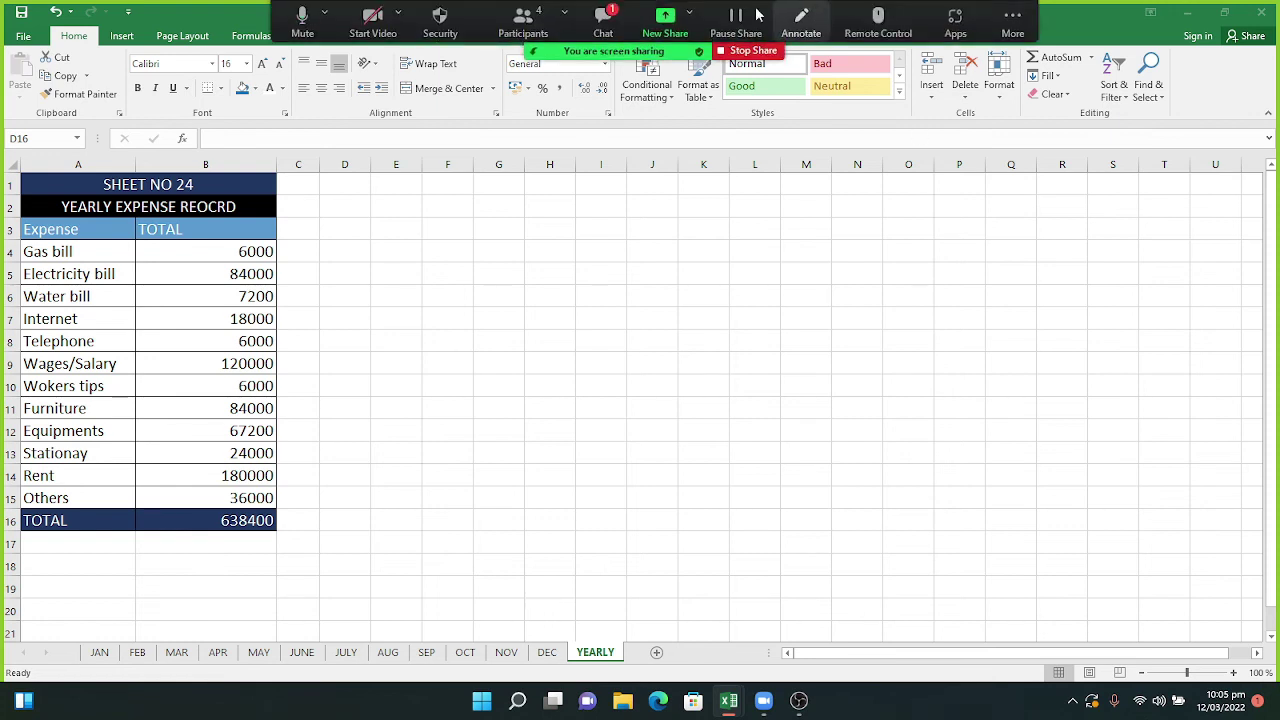
{"action": "left_click", "coordinate": [616, 20]}
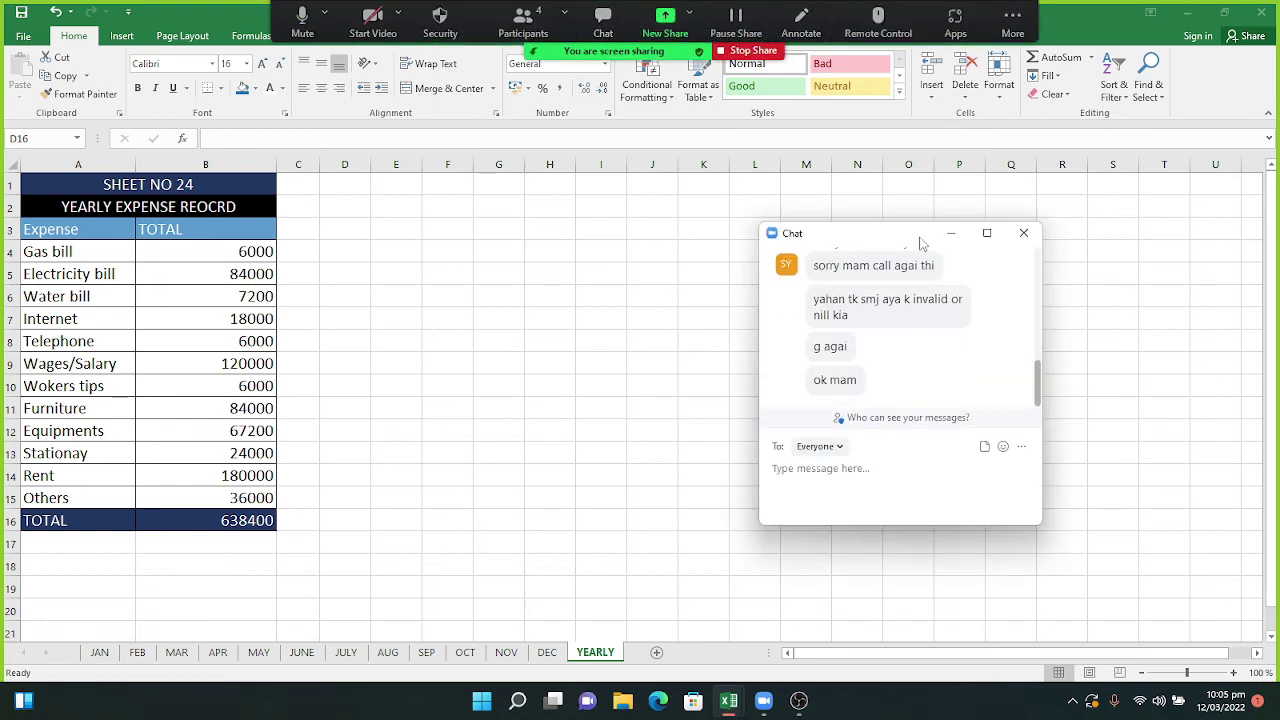
{"action": "left_click", "coordinate": [952, 236]}
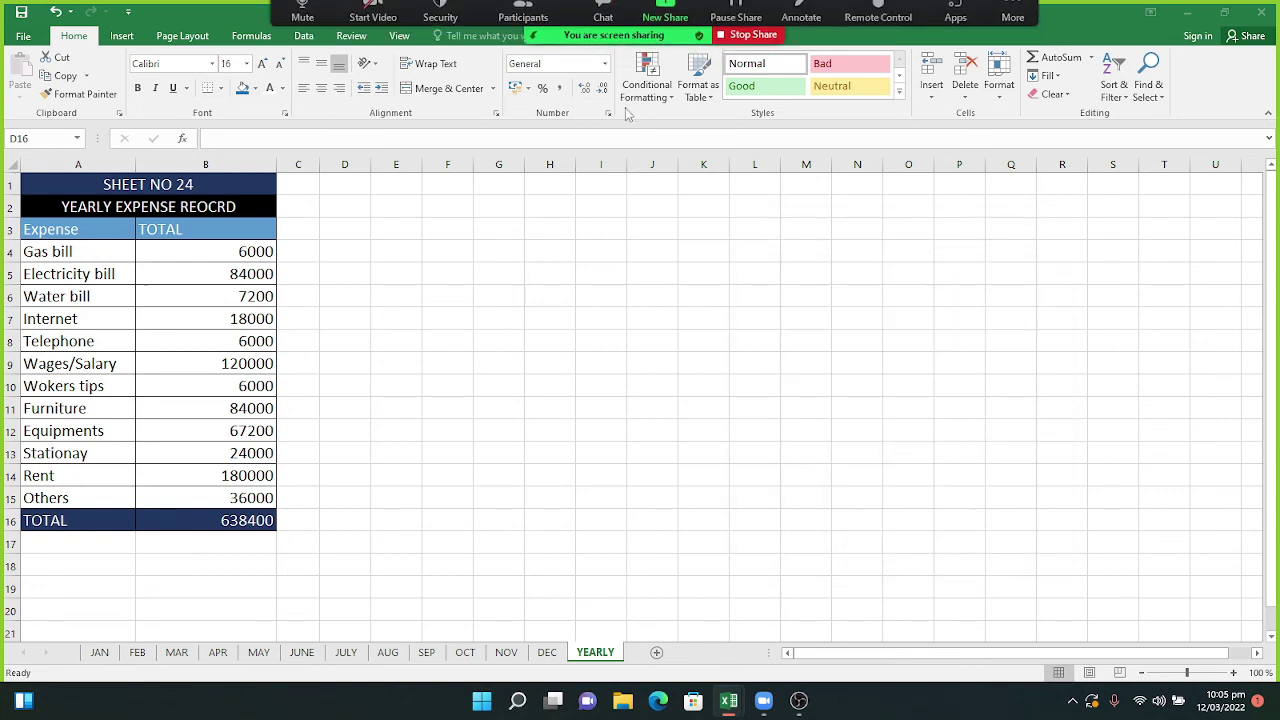
{"action": "left_click", "coordinate": [610, 20]}
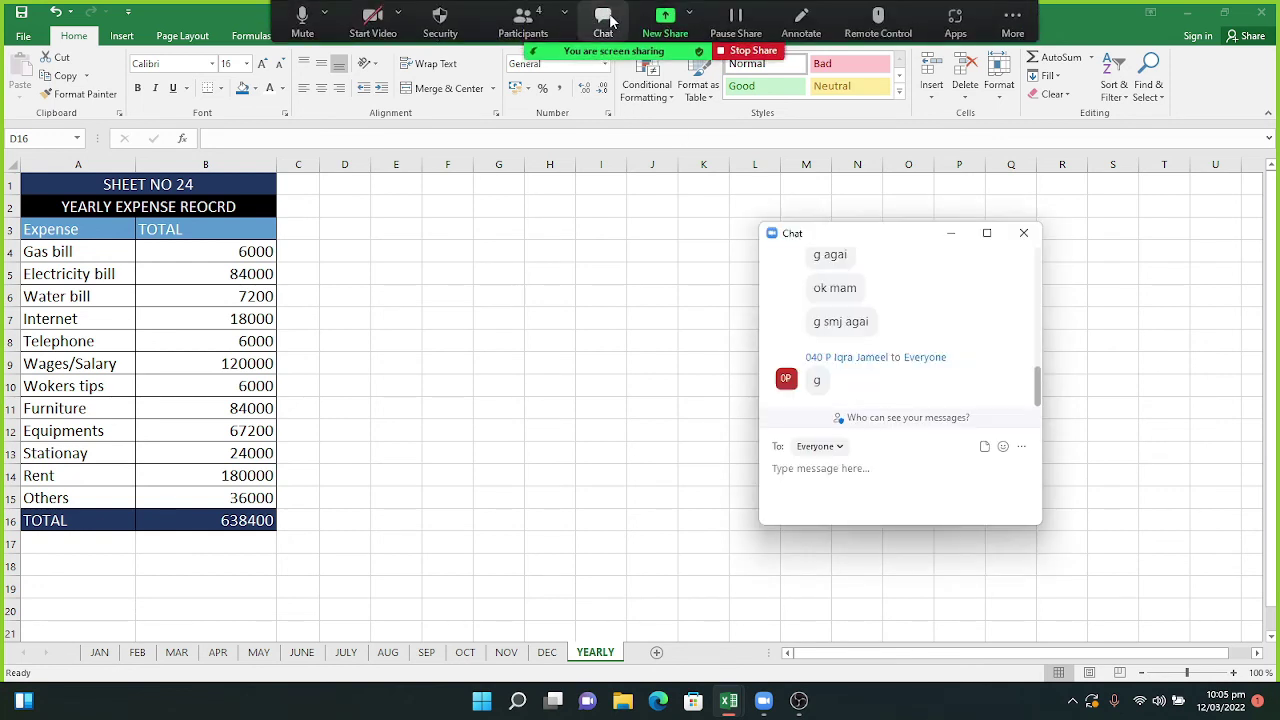
{"action": "left_click", "coordinate": [950, 233]}
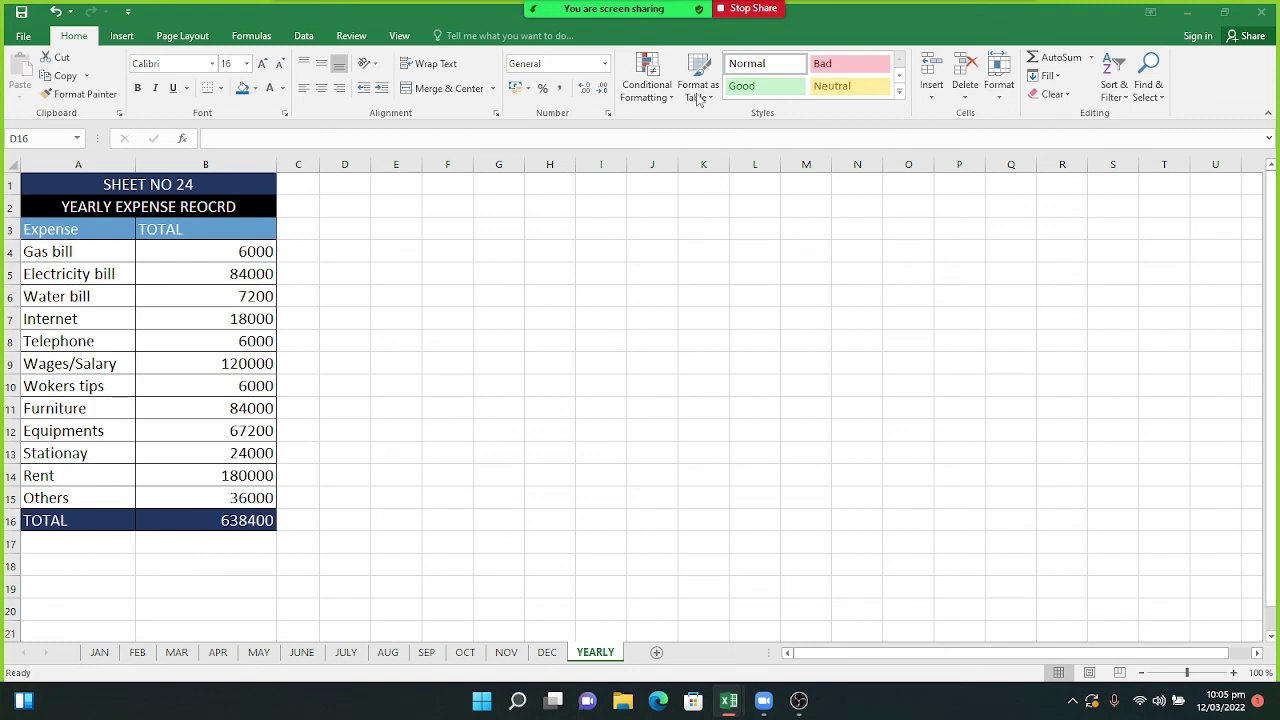
Dismiss the Zoom notice about the 40-minute time limit and stop sharing the screen.
{"action": "mouse_move", "coordinate": [762, 8]}
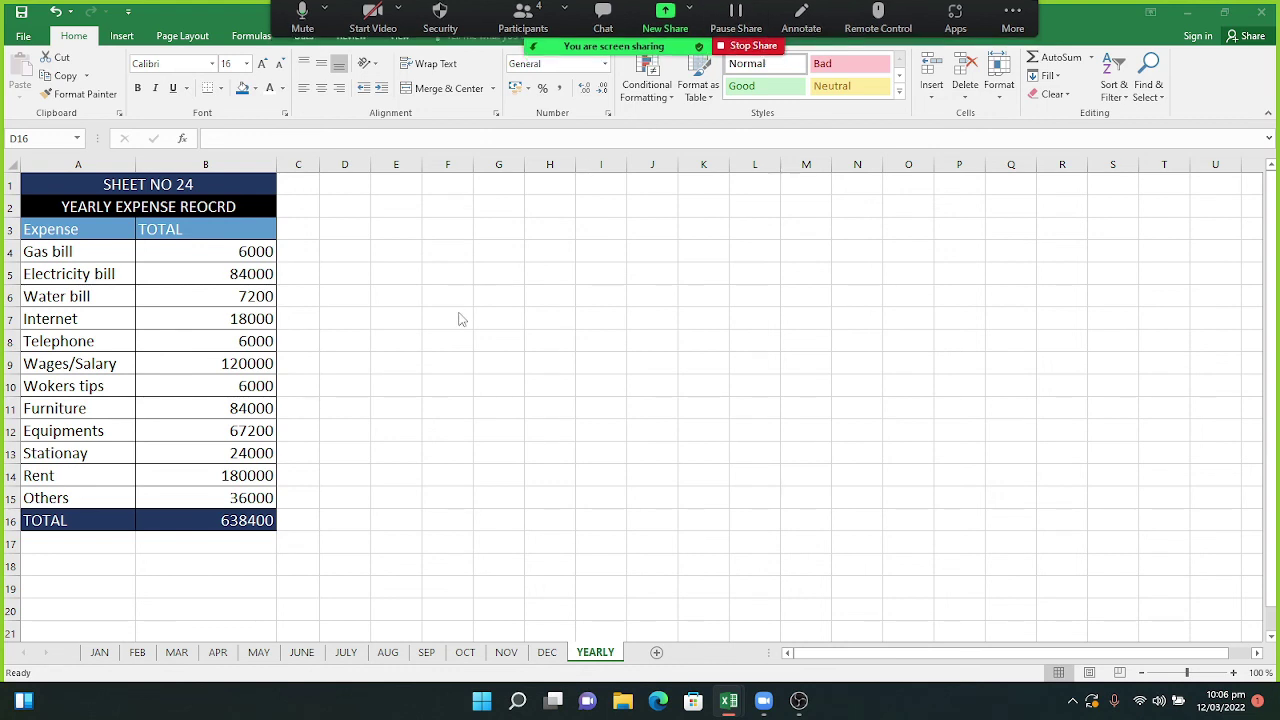
{"action": "mouse_move", "coordinate": [690, 5]}
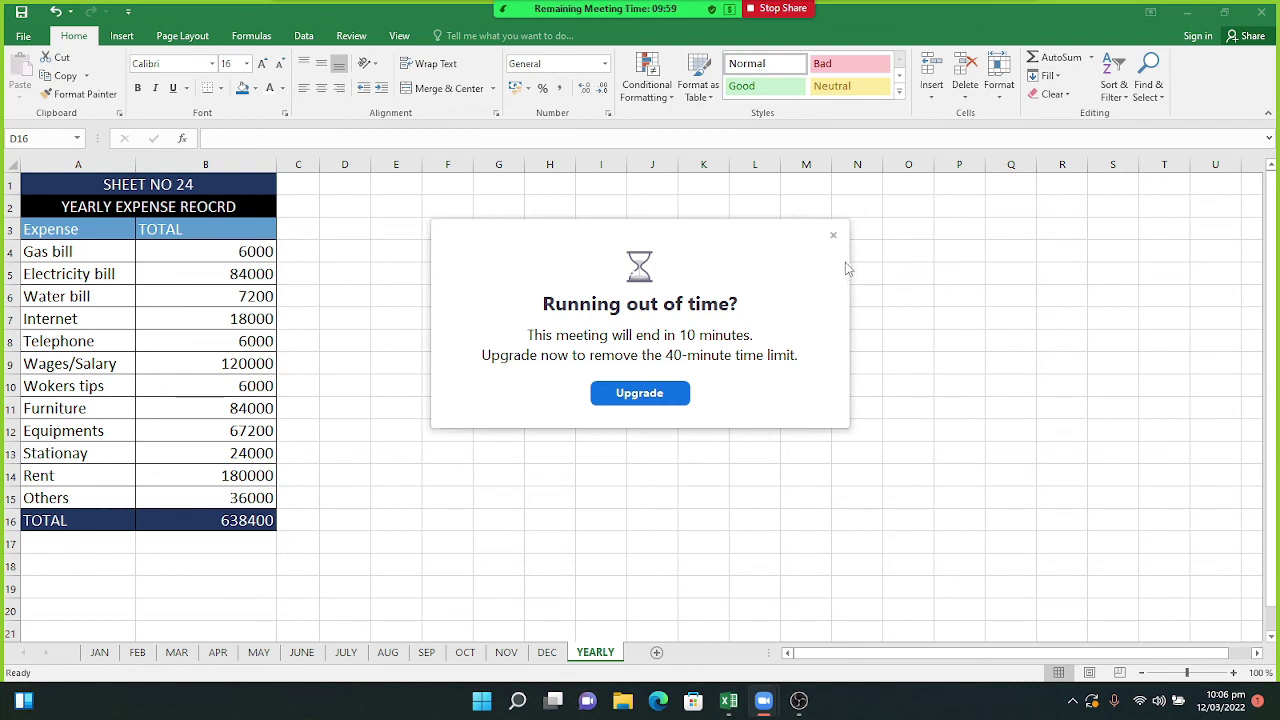
{"action": "left_click", "coordinate": [833, 236]}
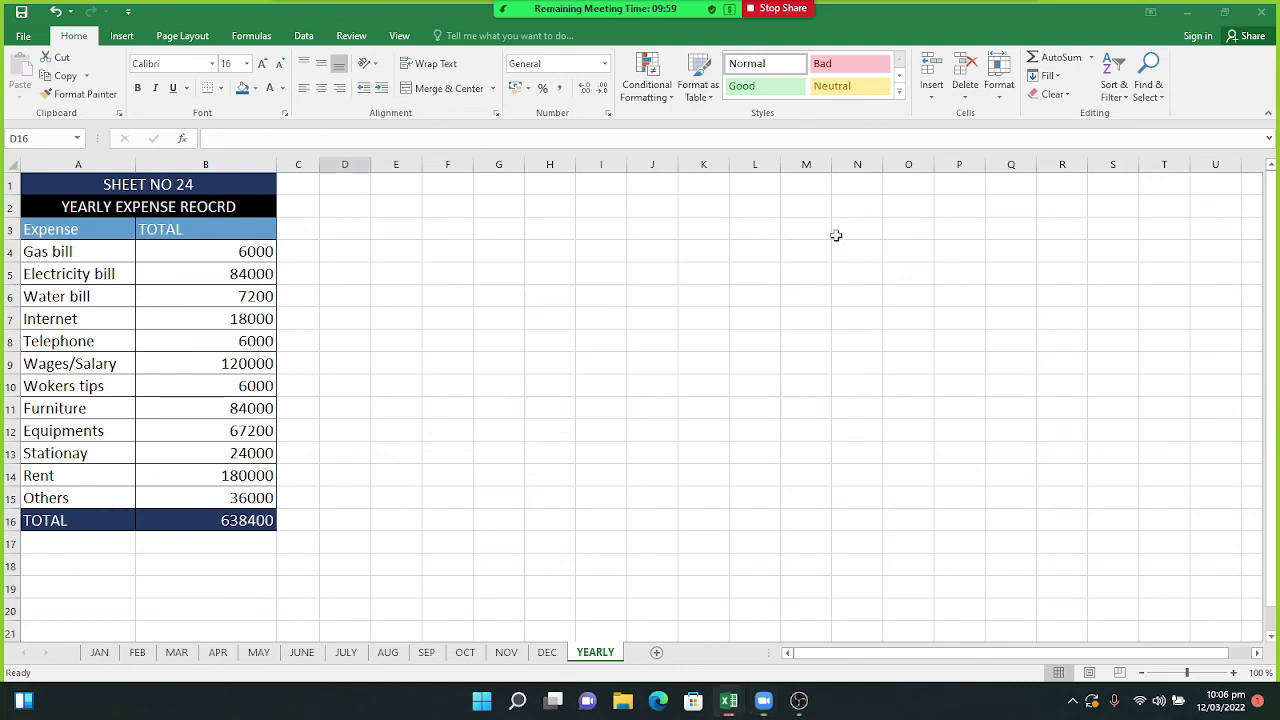
{"action": "left_click", "coordinate": [795, 88]}
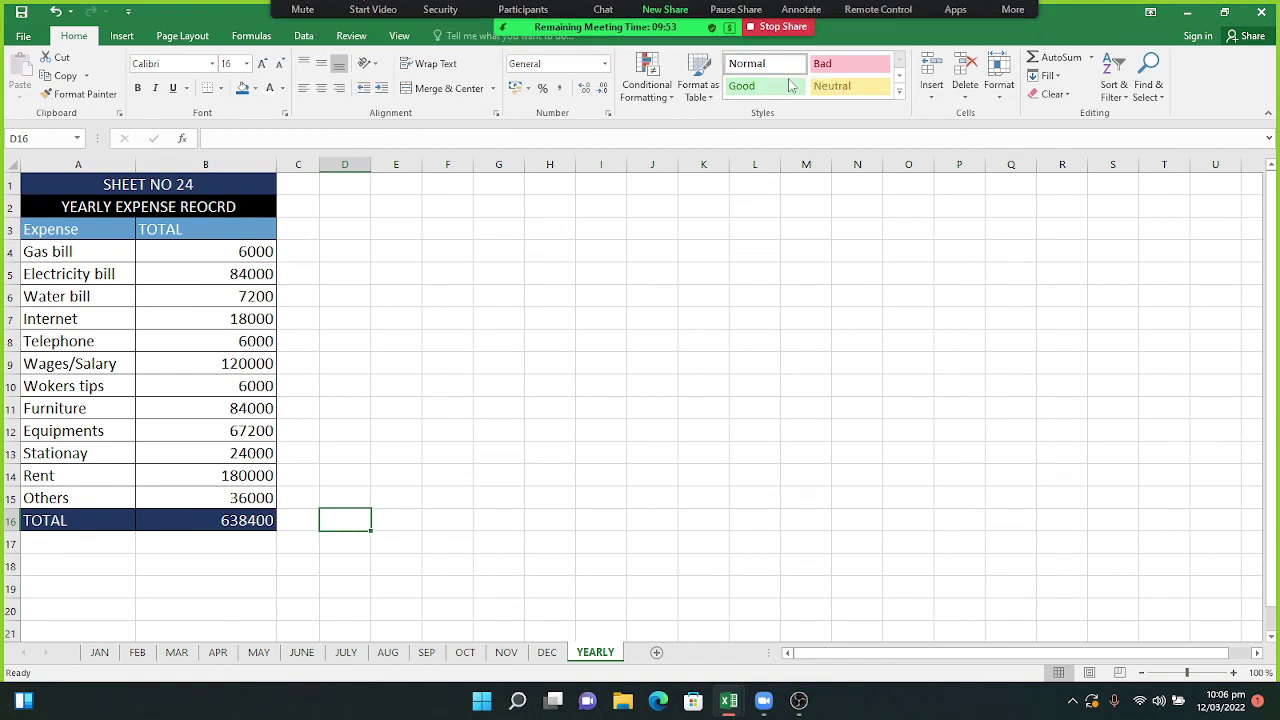
{"action": "left_click", "coordinate": [779, 9]}
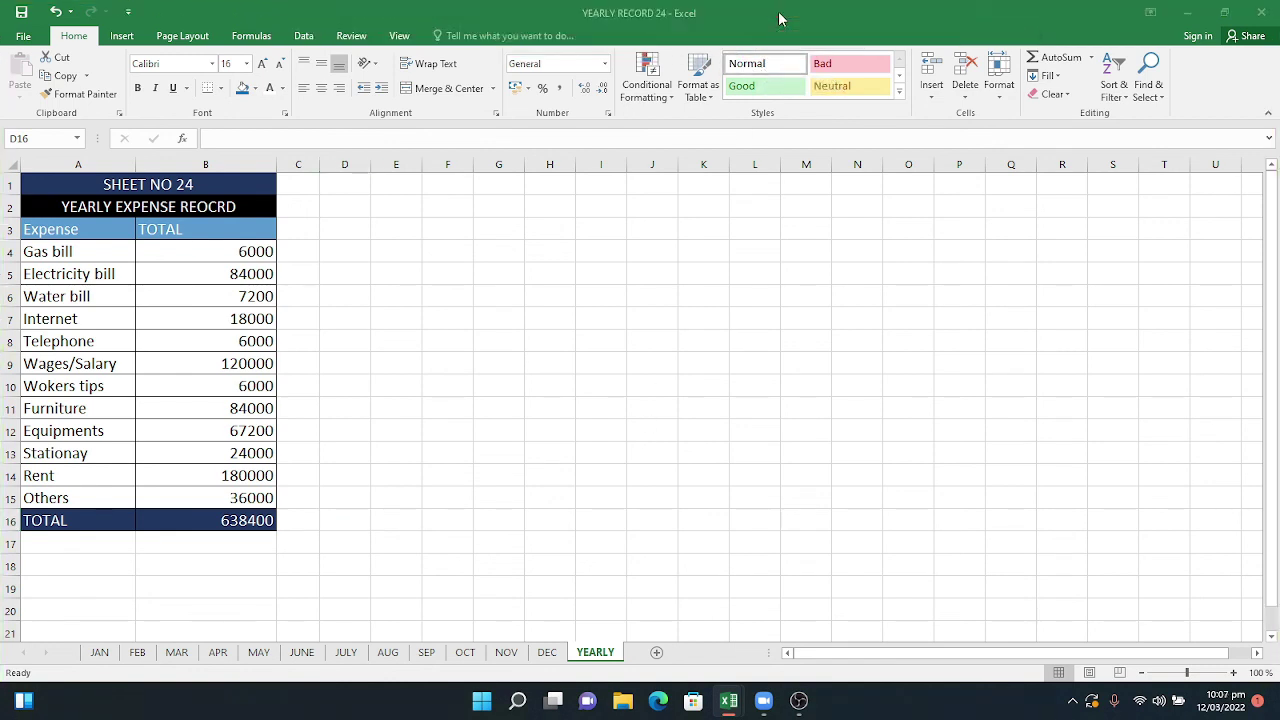